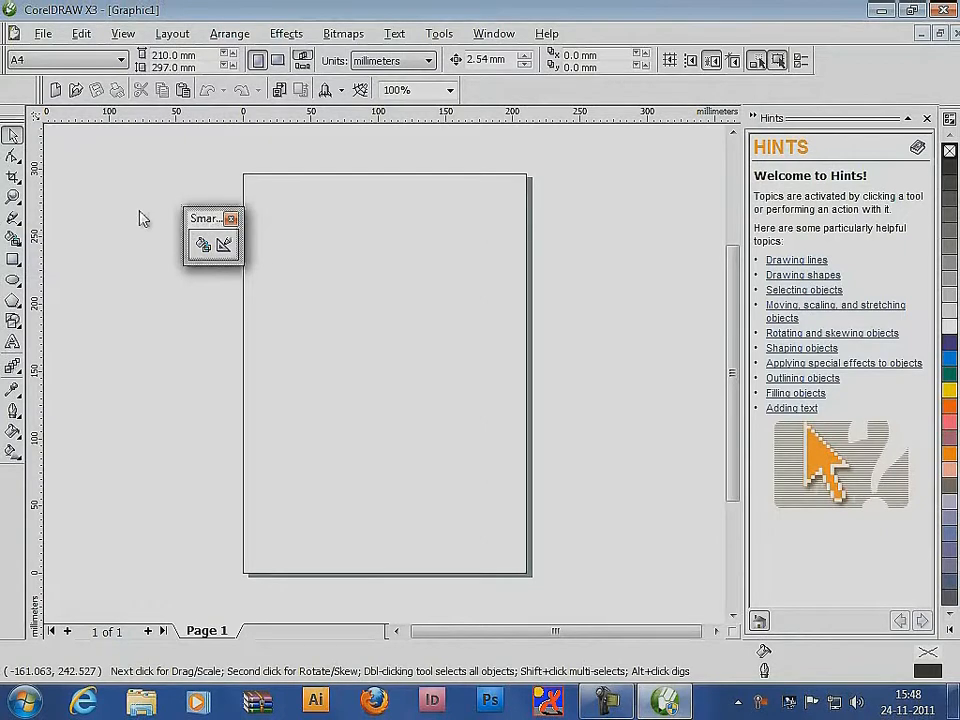
Draw a rectangle about 111 by 96 mm and an ellipse about 105 by 113 mm overlapping its lower-right part
{"action": "left_click", "coordinate": [13, 259]}
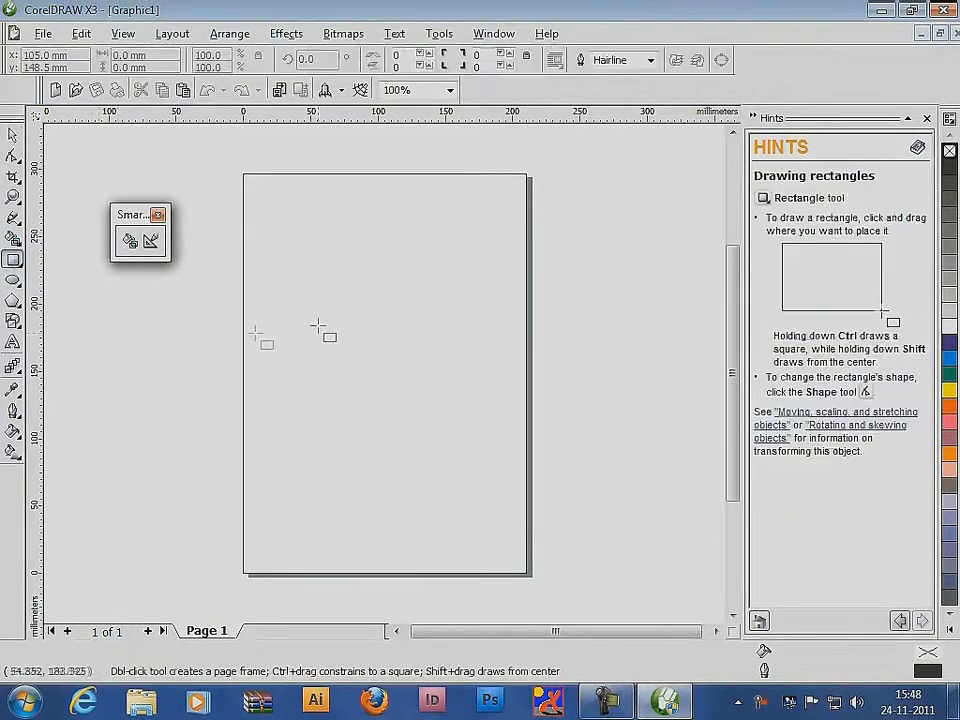
{"action": "left_click_drag", "start_coordinate": [280, 285], "coordinate": [430, 413]}
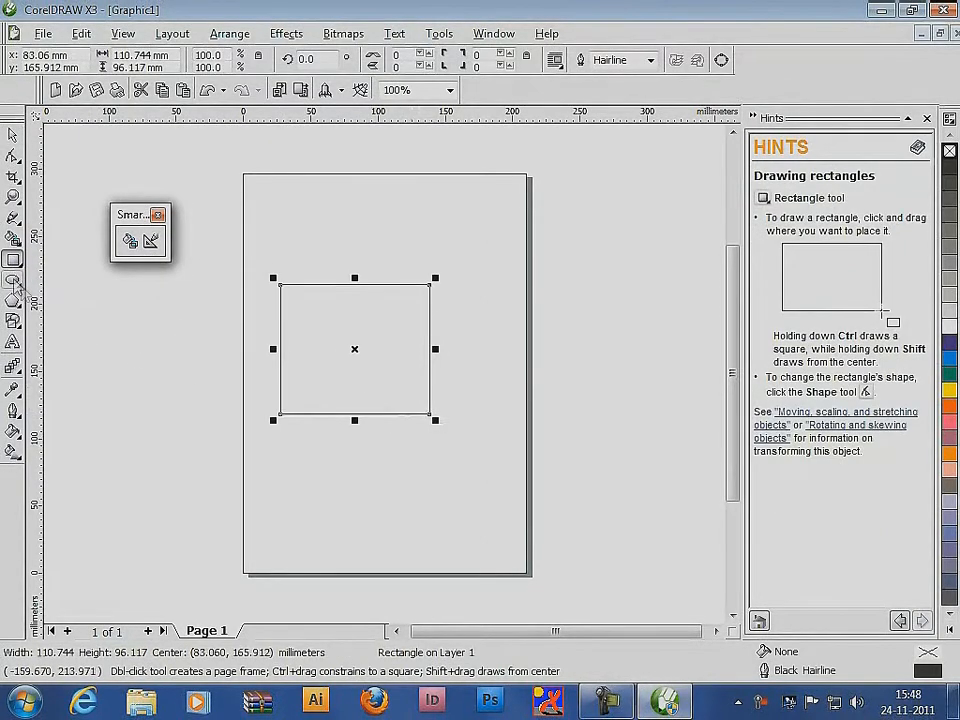
{"action": "left_click", "coordinate": [13, 280]}
{"action": "mouse_move", "coordinate": [487, 301]}
{"action": "left_mouse_down"}
{"action": "mouse_move", "coordinate": [347, 404]}
{"action": "mouse_move", "coordinate": [345, 453]}
{"action": "left_mouse_up"}
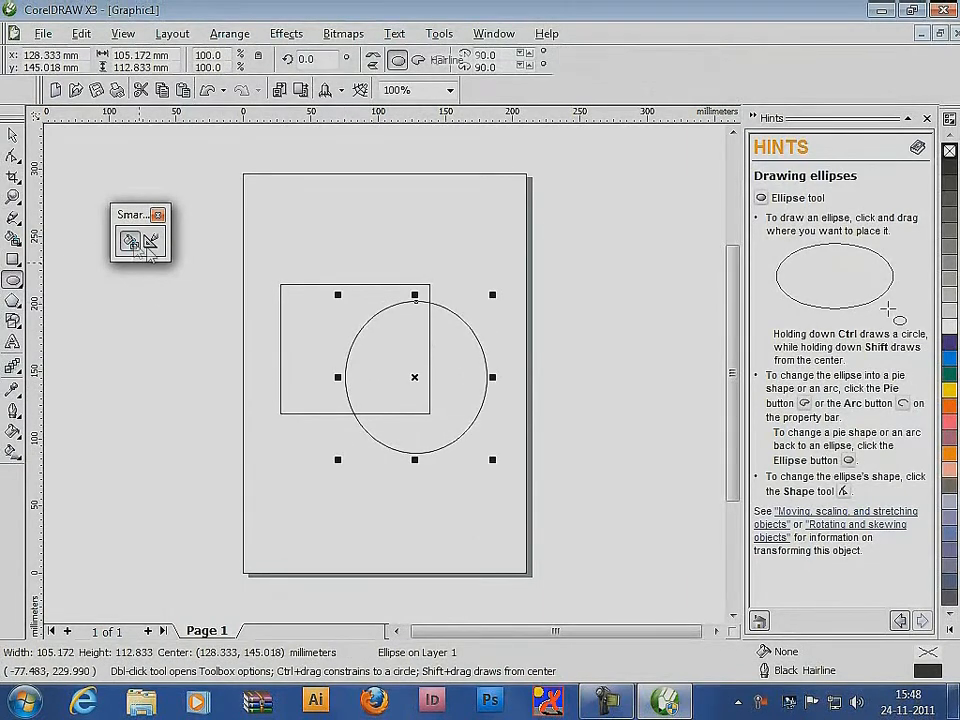
Smart-fill the overlap of the rectangle and ellipse, and move the filled piece to the page's upper-right corner
{"action": "left_click", "coordinate": [130, 239]}
{"action": "left_click", "coordinate": [401, 349]}
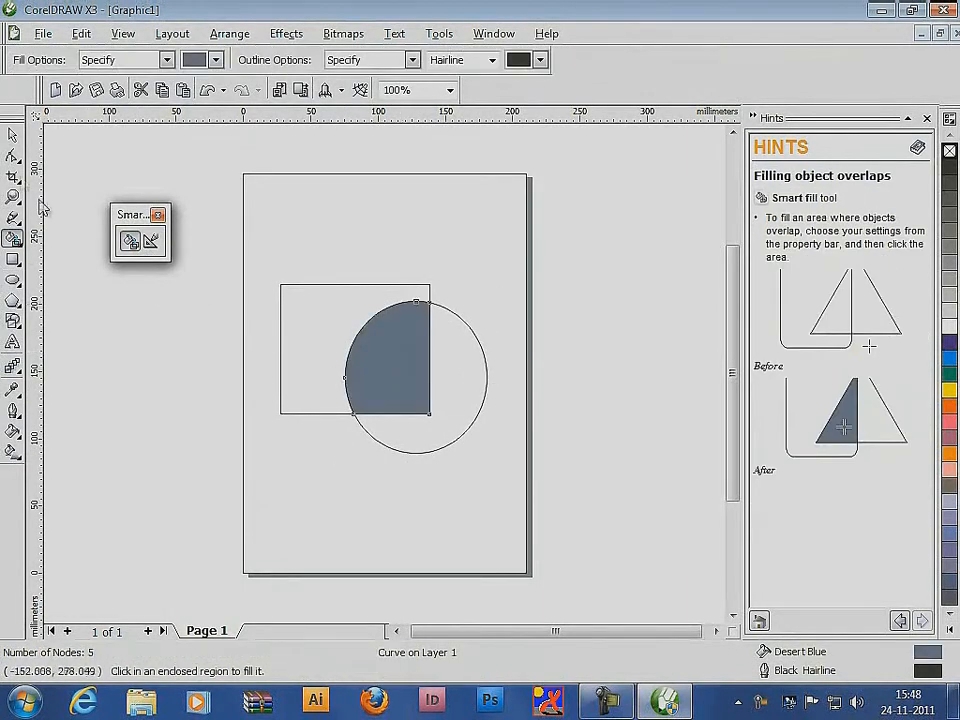
{"action": "left_click", "coordinate": [13, 134]}
{"action": "left_click_drag", "start_coordinate": [321, 379], "coordinate": [491, 223]}
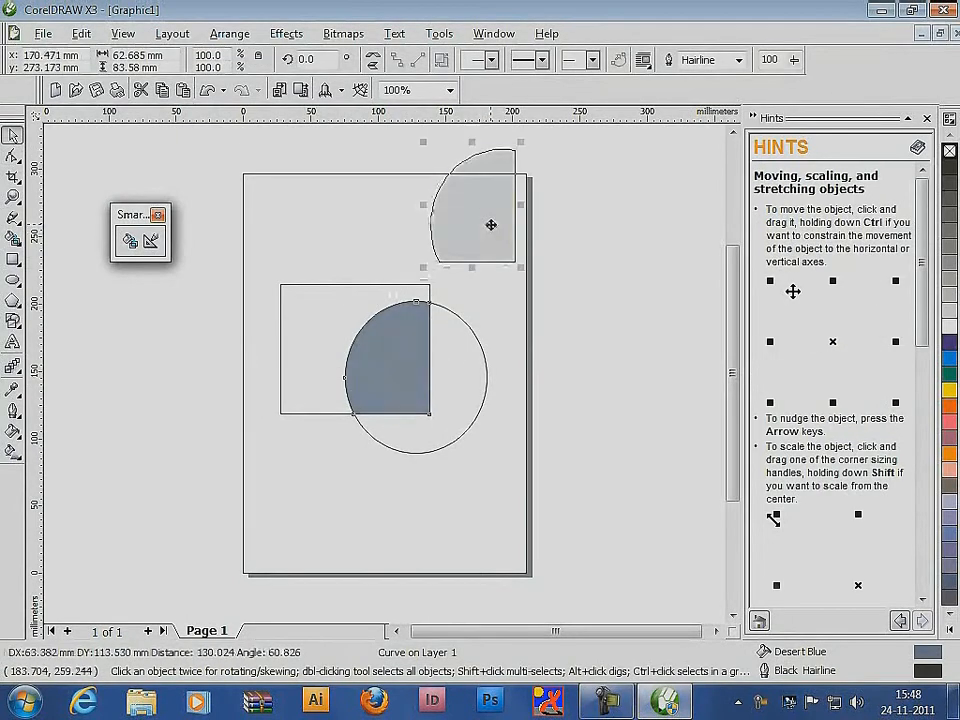
Fill the extracted overlap piece with green and remove its outline
{"action": "left_click", "coordinate": [949, 358]}
{"action": "left_click", "coordinate": [950, 373]}
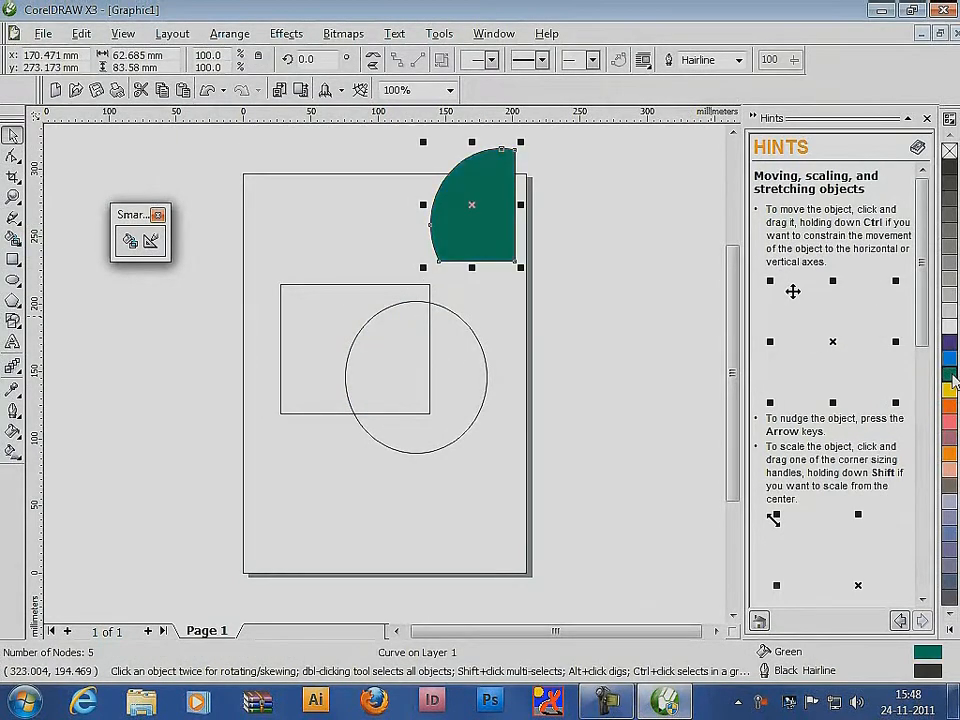
{"action": "right_click", "coordinate": [953, 147]}
{"action": "left_click", "coordinate": [954, 150]}
{"action": "left_click", "coordinate": [556, 318]}
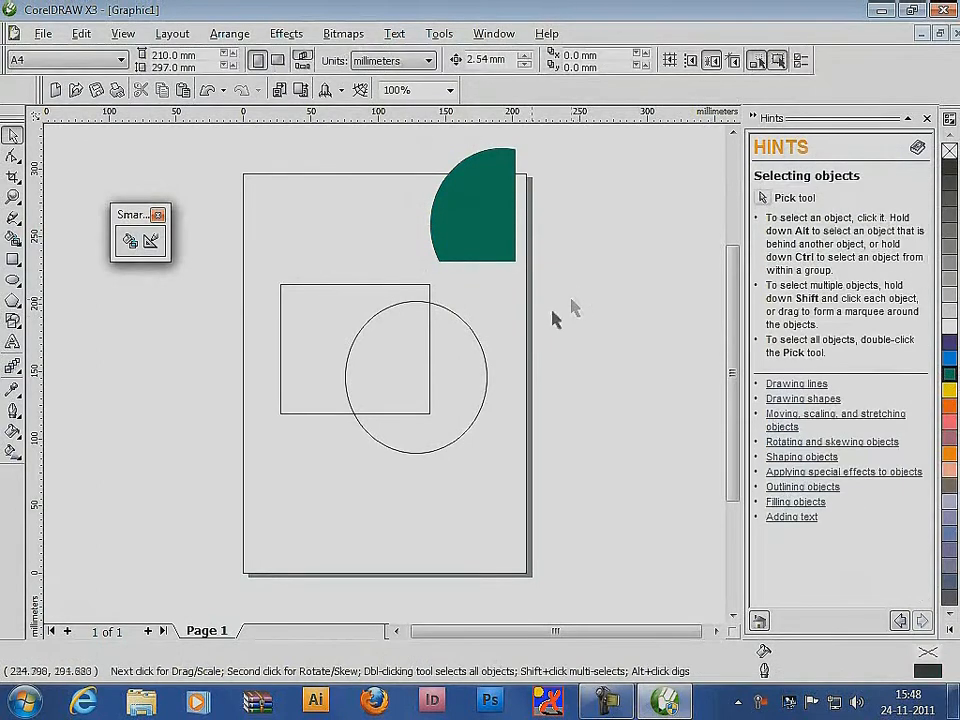
Draw two overlapping ellipses at the page's upper left, the second about 87 by 80 mm
{"action": "left_click", "coordinate": [12, 280]}
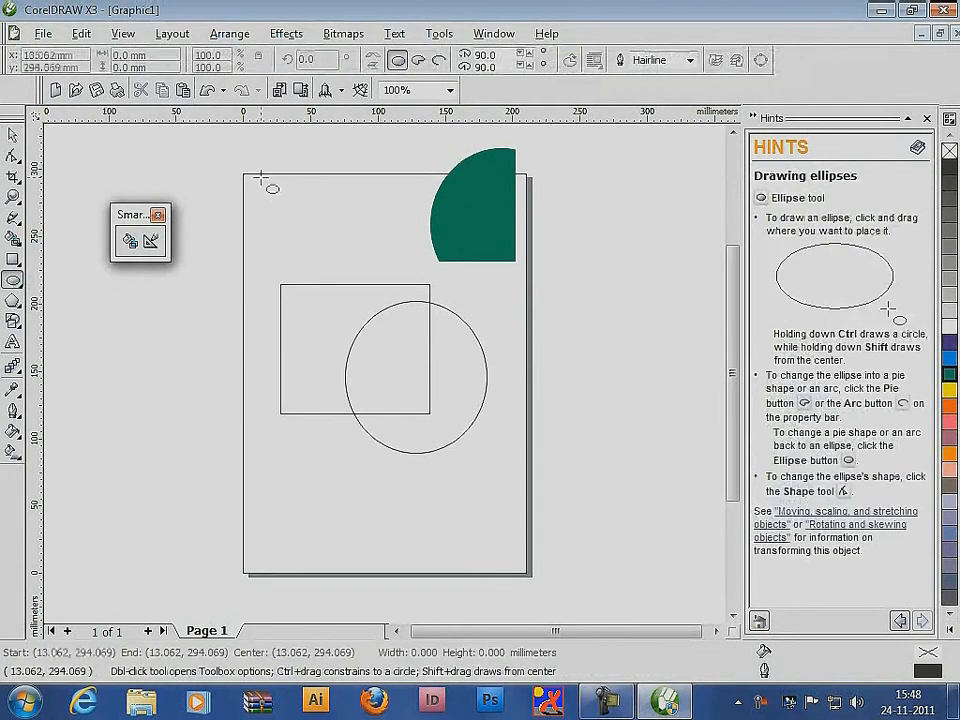
{"action": "left_click_drag", "start_coordinate": [261, 178], "coordinate": [358, 272]}
{"action": "left_click_drag", "start_coordinate": [399, 145], "coordinate": [283, 250]}
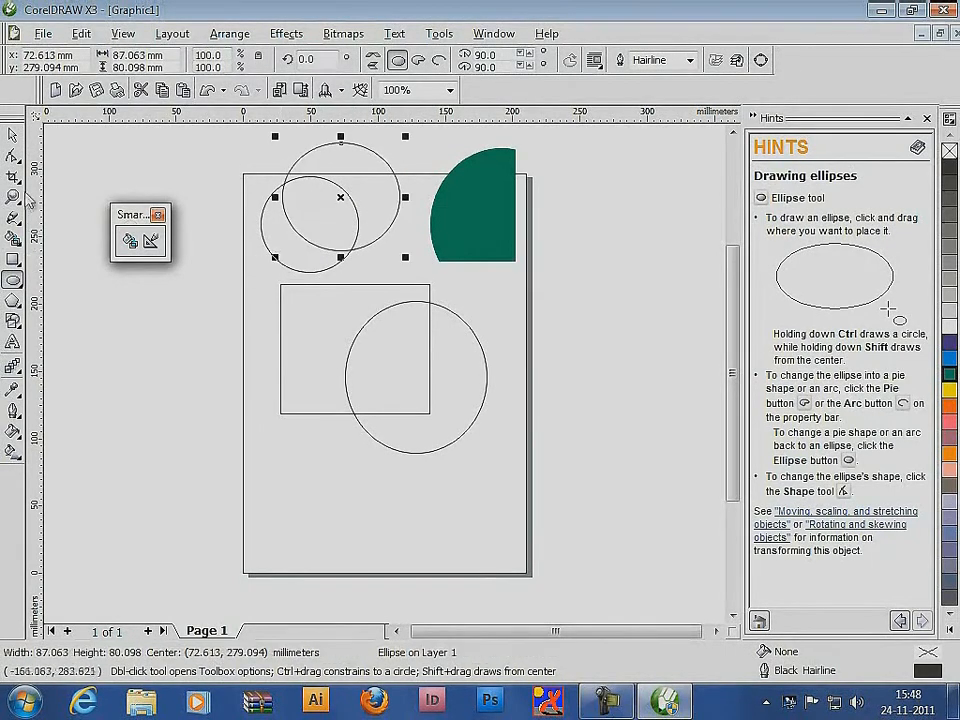
Smart-fill the lower-left crescent of the two ellipses and move it off the page's left side
{"action": "left_click", "coordinate": [129, 240]}
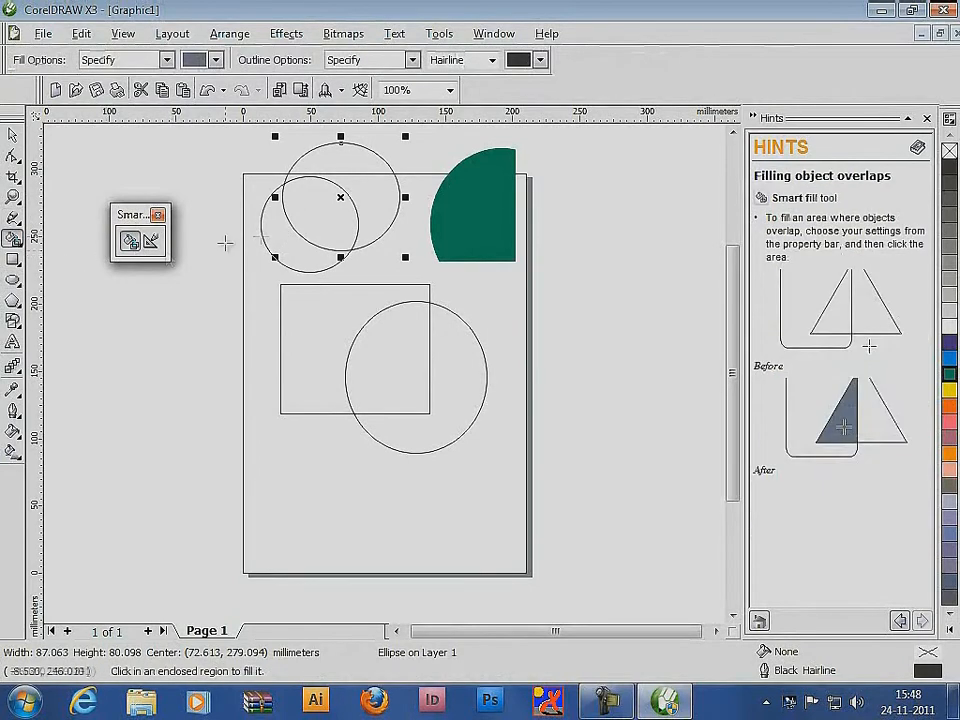
{"action": "left_click", "coordinate": [288, 241]}
{"action": "left_click", "coordinate": [12, 135]}
{"action": "left_click_drag", "start_coordinate": [283, 238], "coordinate": [174, 364]}
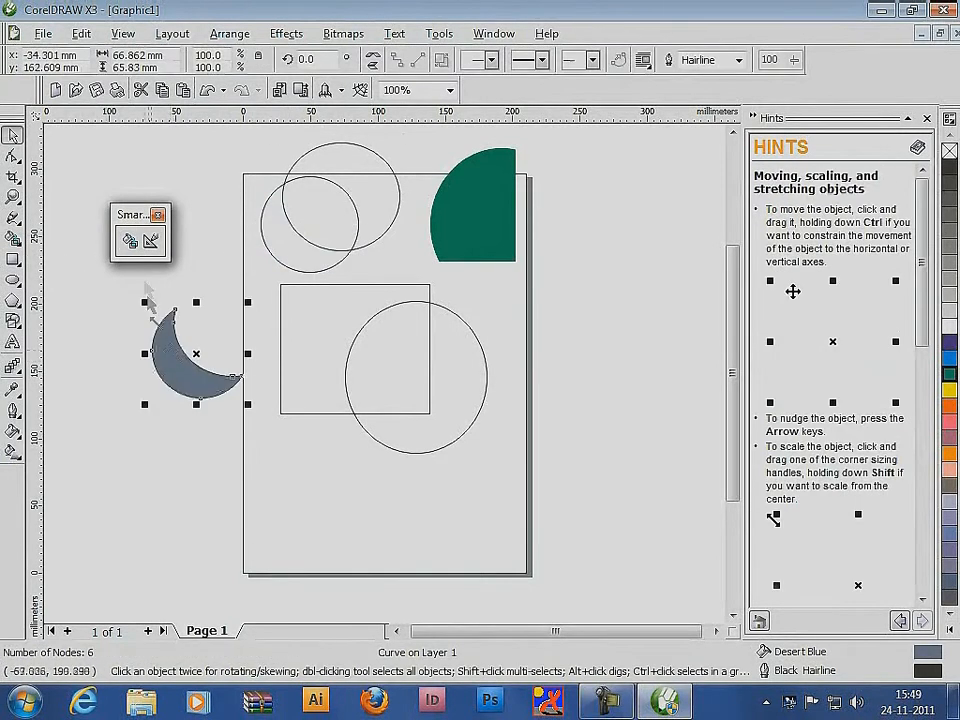
Smart-fill the two ellipses' overlap and the remaining area of the upper ellipse, and move both pieces beside the crescent
{"action": "left_click", "coordinate": [129, 240]}
{"action": "left_click", "coordinate": [315, 219]}
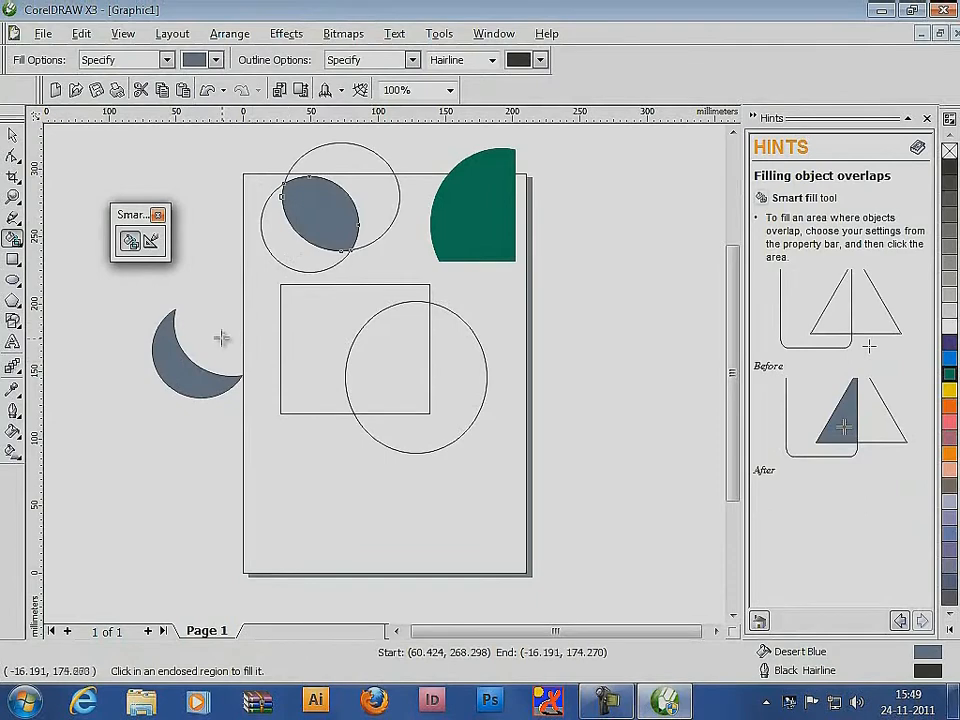
{"action": "left_click", "coordinate": [354, 171]}
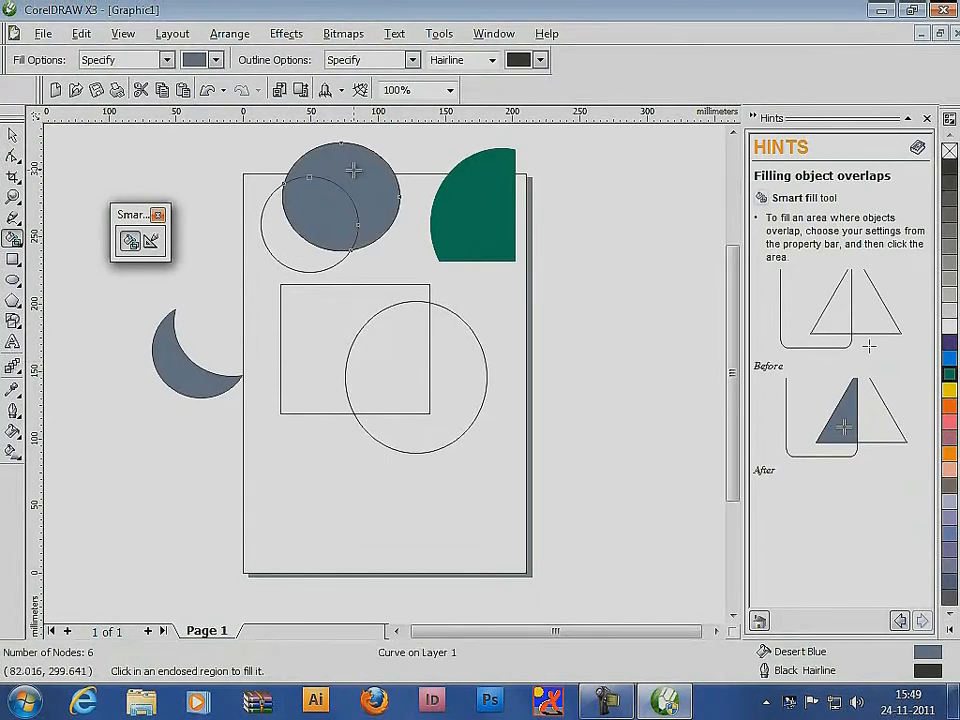
{"action": "left_click", "coordinate": [12, 135]}
{"action": "left_click_drag", "start_coordinate": [330, 210], "coordinate": [233, 322]}
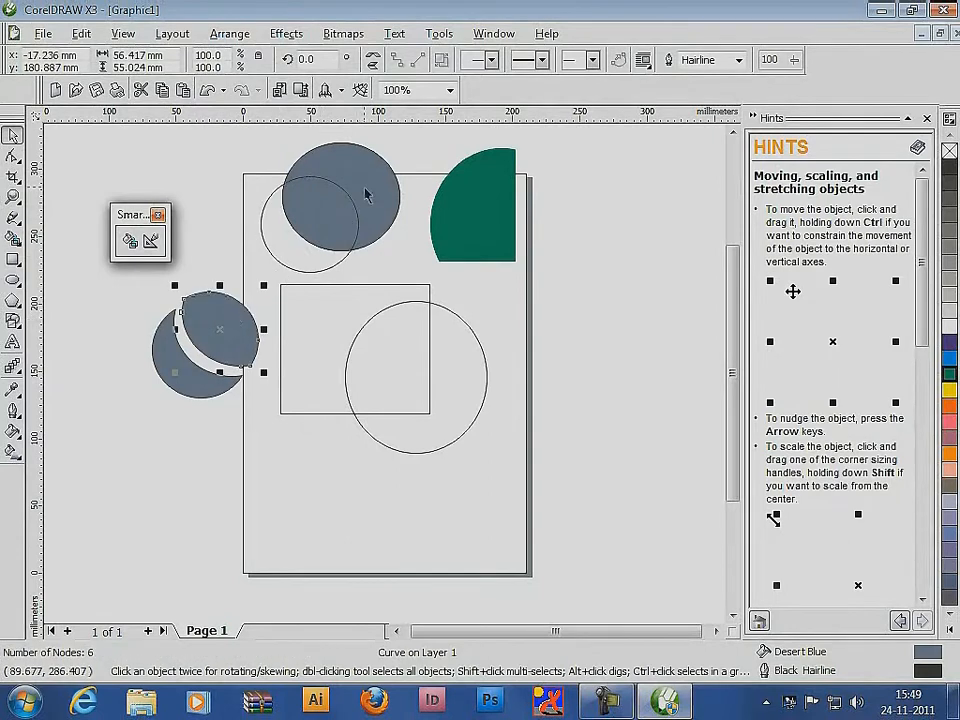
{"action": "left_click_drag", "start_coordinate": [366, 195], "coordinate": [273, 289]}
Move the crescent, the lens-shaped piece and the upper ellipse piece to the area beside the page's lower-left part
{"action": "left_click_drag", "start_coordinate": [187, 371], "coordinate": [120, 516]}
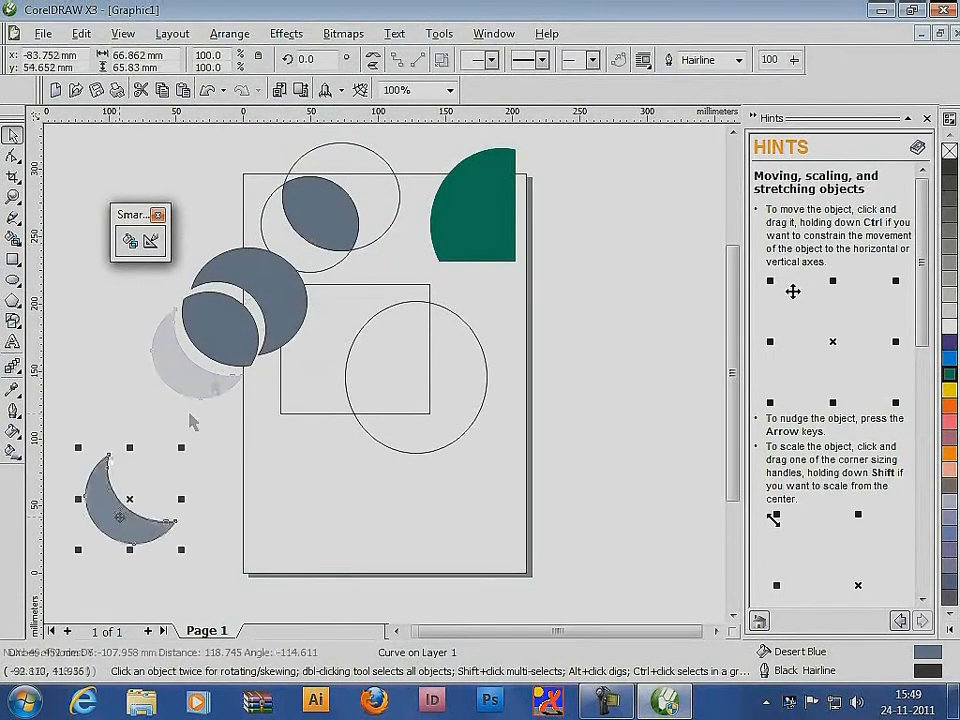
{"action": "left_click_drag", "start_coordinate": [221, 332], "coordinate": [151, 481]}
{"action": "left_click_drag", "start_coordinate": [286, 274], "coordinate": [212, 428]}
Delete all the smart-fill practice shapes from the drawing
{"action": "left_click", "coordinate": [237, 360]}
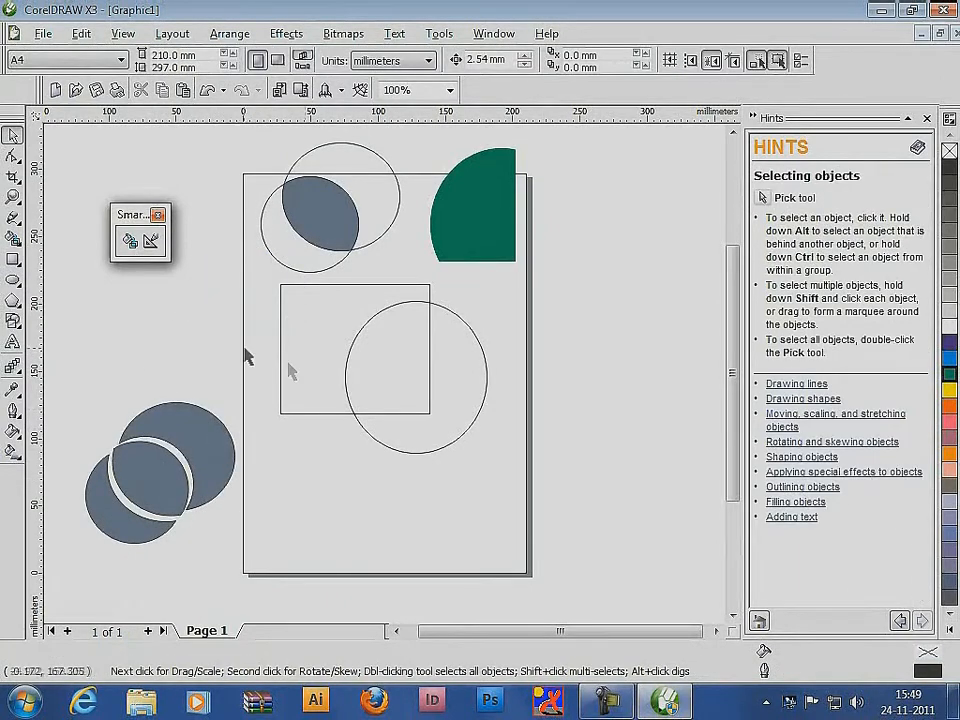
{"action": "key", "text": "ctrl+a"}
{"action": "key", "text": "Delete"}
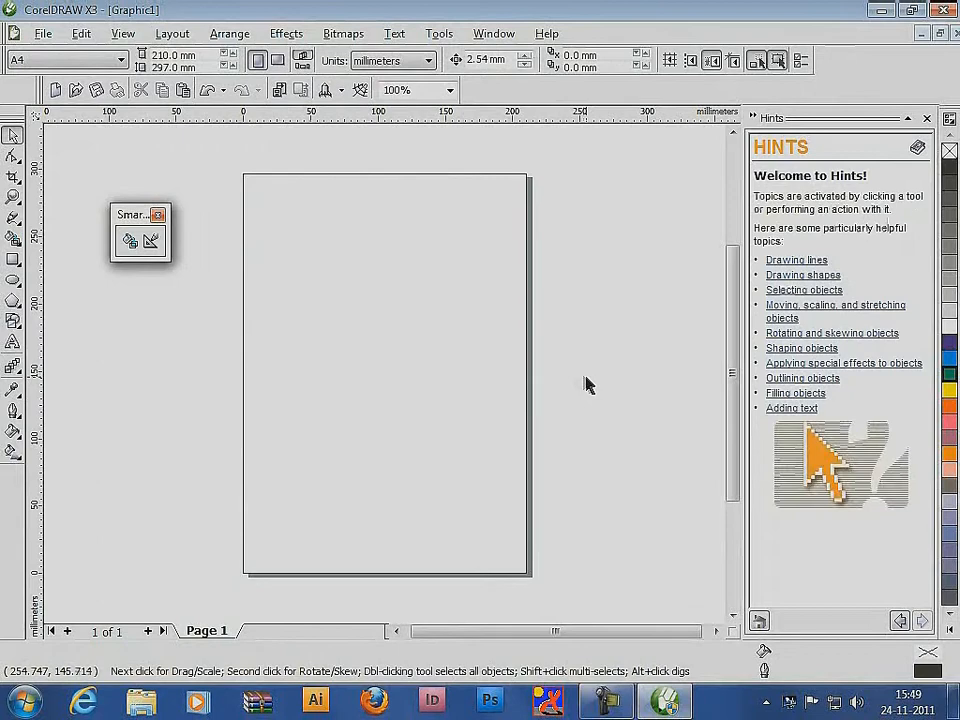
Sketch a freehand square in the page's left half with the Smart drawing tool
{"action": "left_click", "coordinate": [151, 242]}
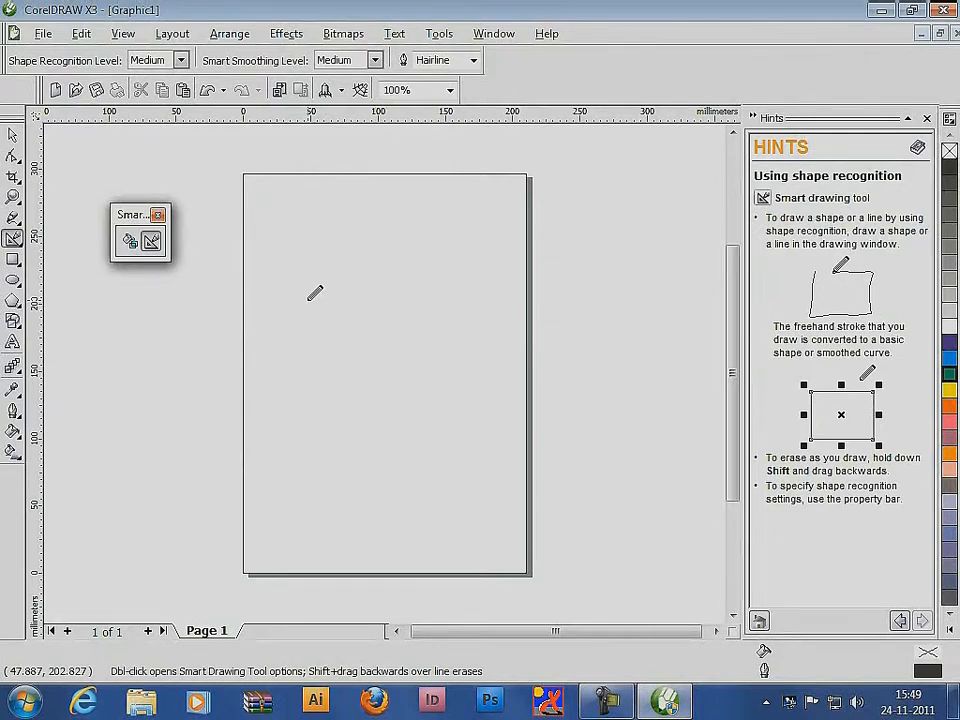
{"action": "mouse_move", "coordinate": [309, 299]}
{"action": "left_mouse_down"}
{"action": "mouse_move", "coordinate": [364, 298]}
{"action": "mouse_move", "coordinate": [386, 322]}
{"action": "mouse_move", "coordinate": [345, 388]}
{"action": "mouse_move", "coordinate": [293, 391]}
{"action": "mouse_move", "coordinate": [289, 302]}
{"action": "mouse_move", "coordinate": [300, 300]}
{"action": "left_mouse_up"}
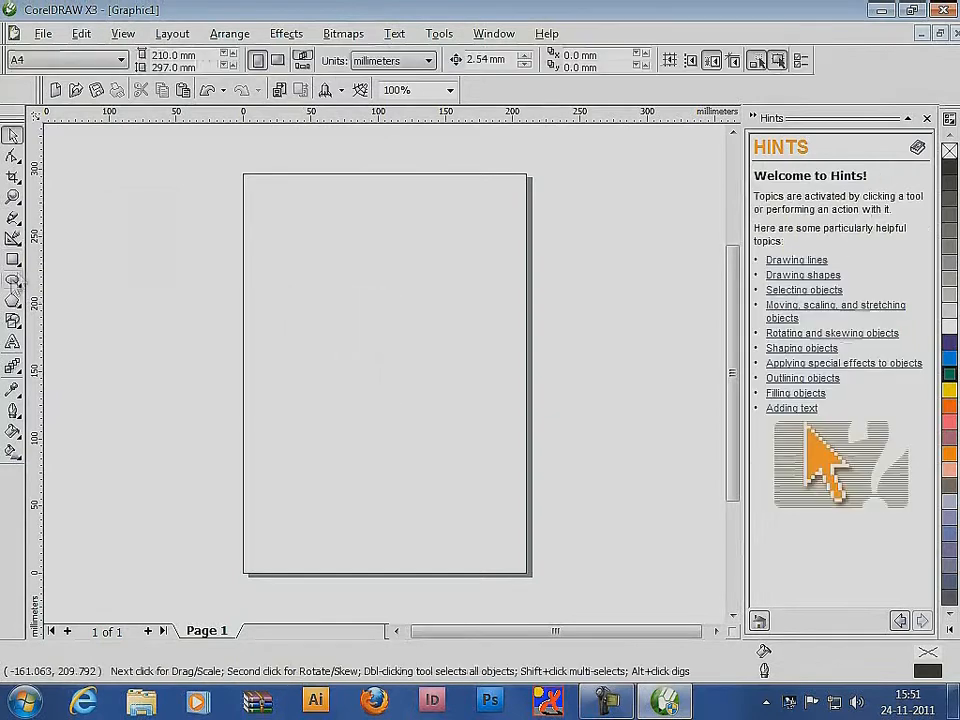
Draw a diamond-oriented rectangle about 117 by 118 mm overall on the upper page with the 3 point rectangle tool
{"action": "left_click", "coordinate": [12, 259]}
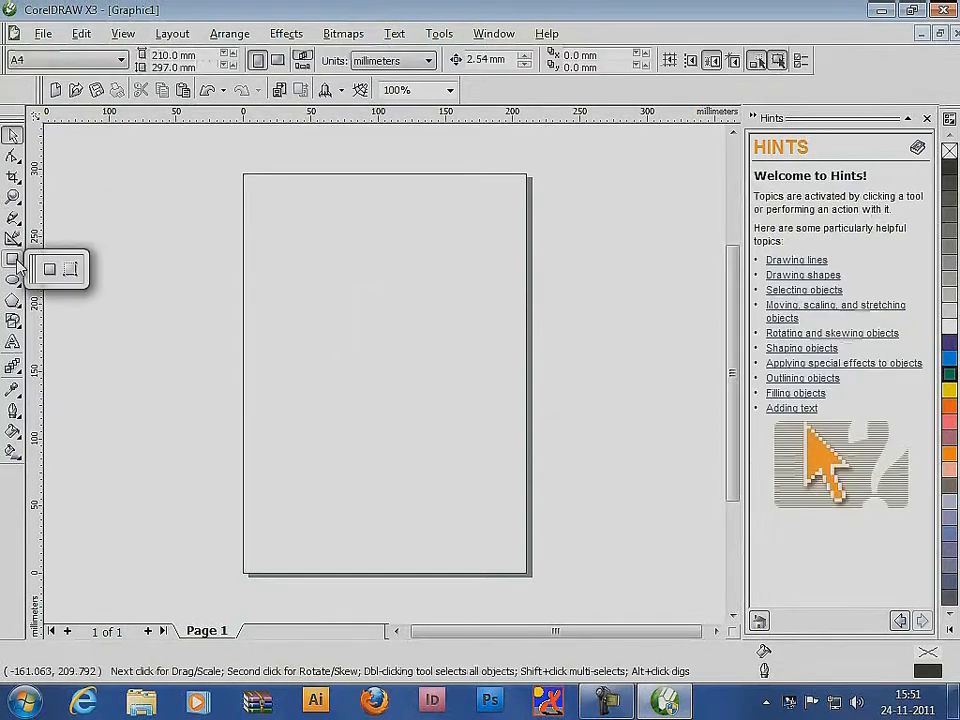
{"action": "left_click", "coordinate": [71, 270]}
{"action": "left_click_drag", "start_coordinate": [298, 293], "coordinate": [378, 365]}
{"action": "left_click", "coordinate": [455, 283]}
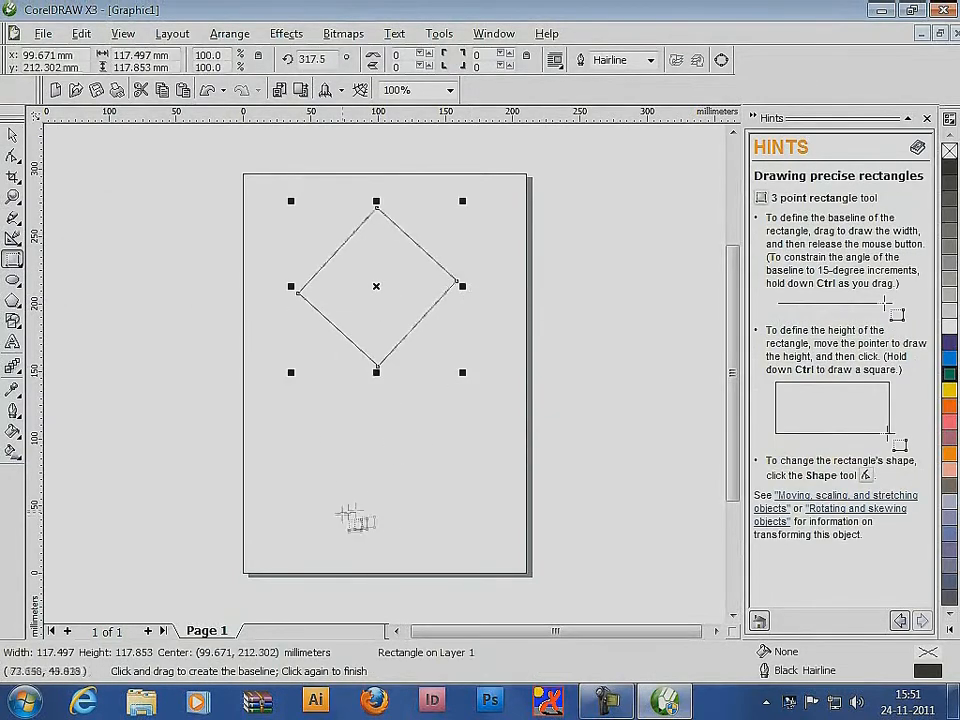
Draw six more three-point rectangles at various angles around the page, including a narrow tilted one at the right edge
{"action": "left_click_drag", "start_coordinate": [338, 500], "coordinate": [401, 465]}
{"action": "left_click", "coordinate": [340, 391]}
{"action": "mouse_move", "coordinate": [431, 418]}
{"action": "left_mouse_down"}
{"action": "mouse_move", "coordinate": [432, 495]}
{"action": "mouse_move", "coordinate": [368, 502]}
{"action": "left_mouse_up"}
{"action": "left_click", "coordinate": [502, 488]}
{"action": "left_click", "coordinate": [395, 590]}
{"action": "left_click_drag", "start_coordinate": [413, 369], "coordinate": [487, 283]}
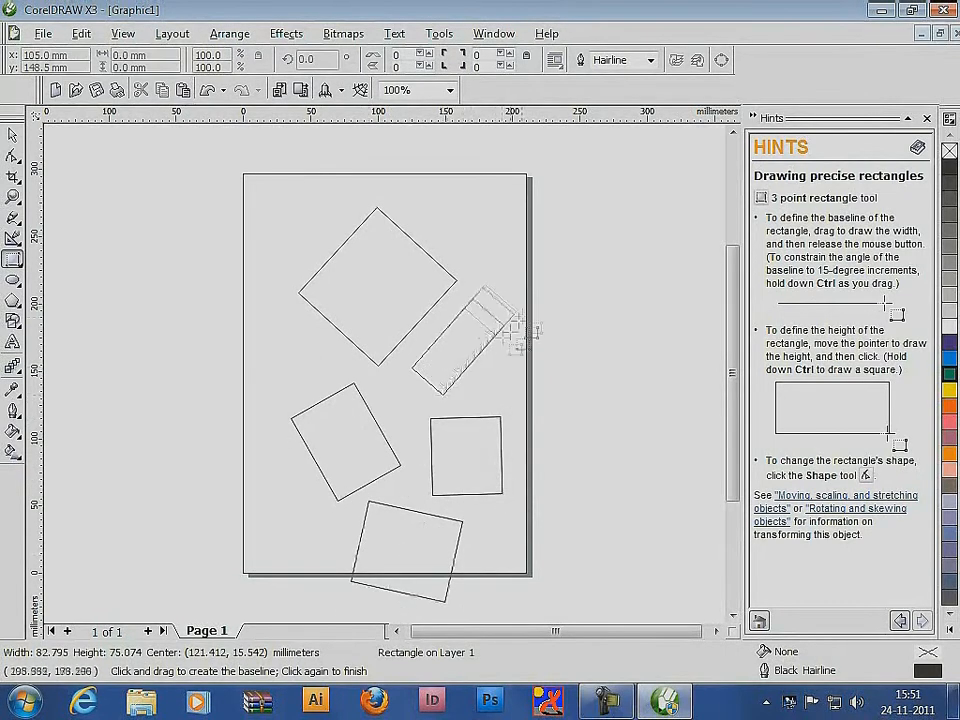
{"action": "left_click", "coordinate": [514, 318]}
{"action": "left_click_drag", "start_coordinate": [291, 306], "coordinate": [367, 377]}
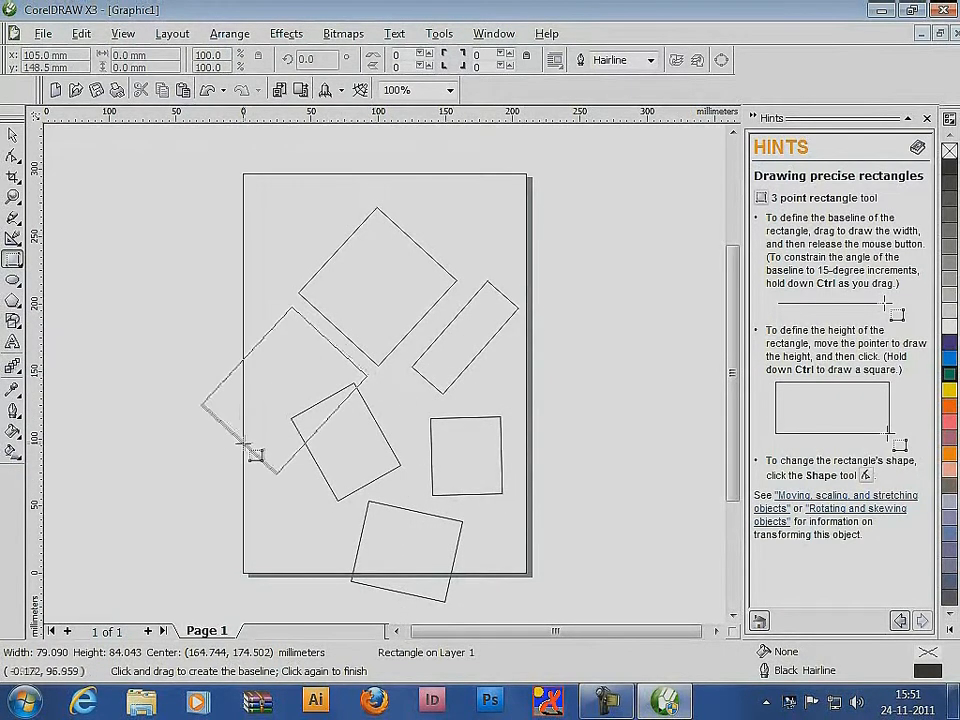
{"action": "left_click", "coordinate": [200, 402]}
{"action": "left_click_drag", "start_coordinate": [183, 384], "coordinate": [272, 294]}
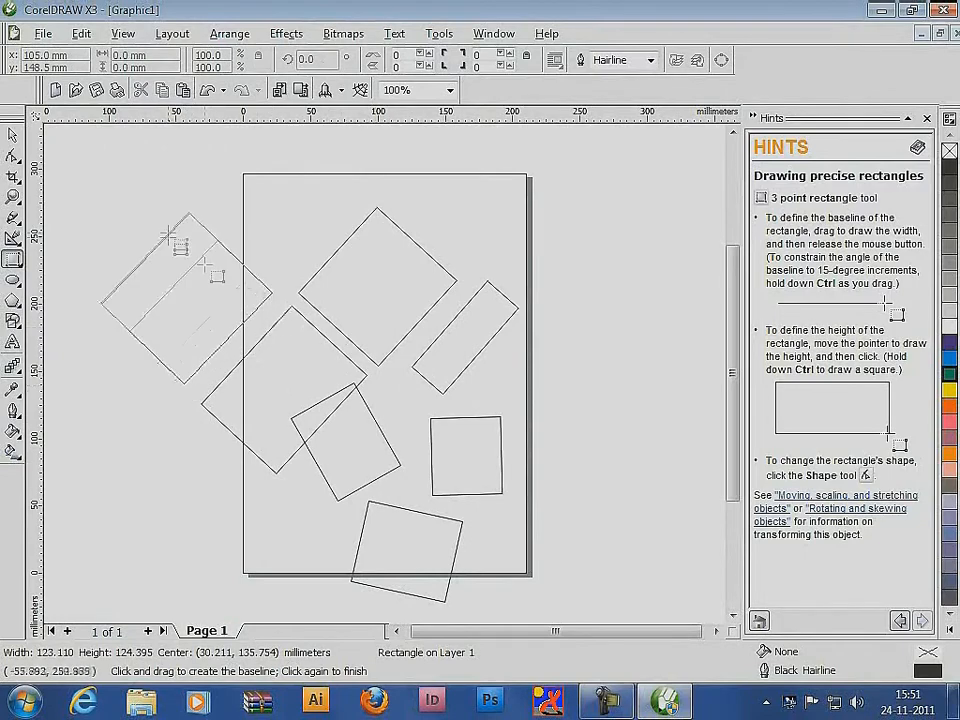
{"action": "left_click", "coordinate": [240, 291]}
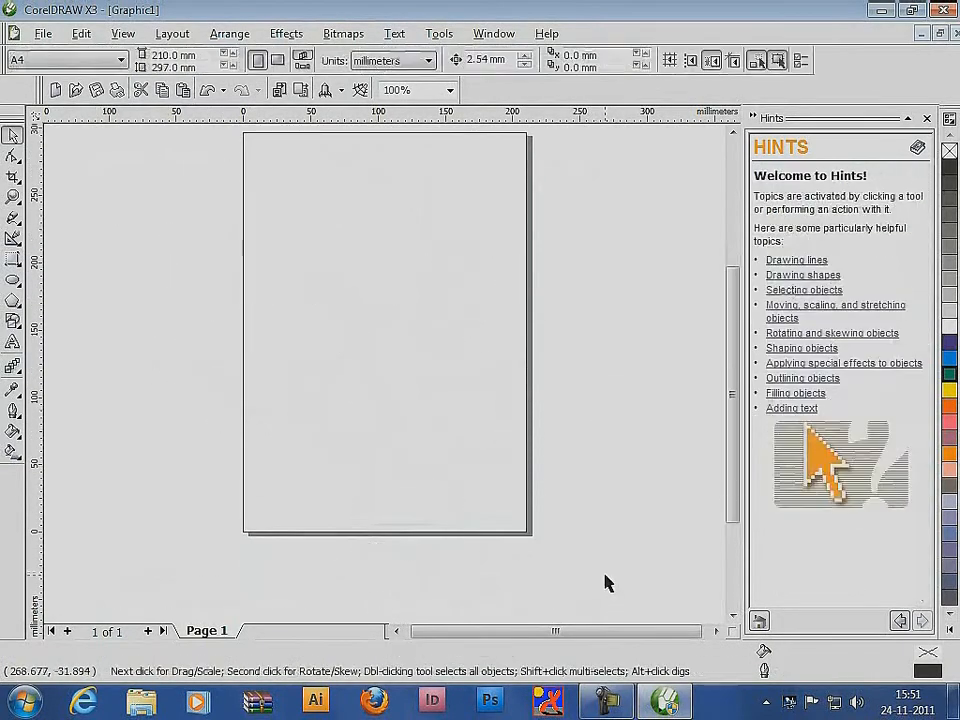
Draw a nearly round ellipse in the page's left half and a wide ellipse about 116 by 53 mm beside it
{"action": "left_click", "coordinate": [13, 281]}
{"action": "left_click_drag", "start_coordinate": [277, 225], "coordinate": [401, 355]}
{"action": "left_click_drag", "start_coordinate": [428, 248], "coordinate": [585, 320]}
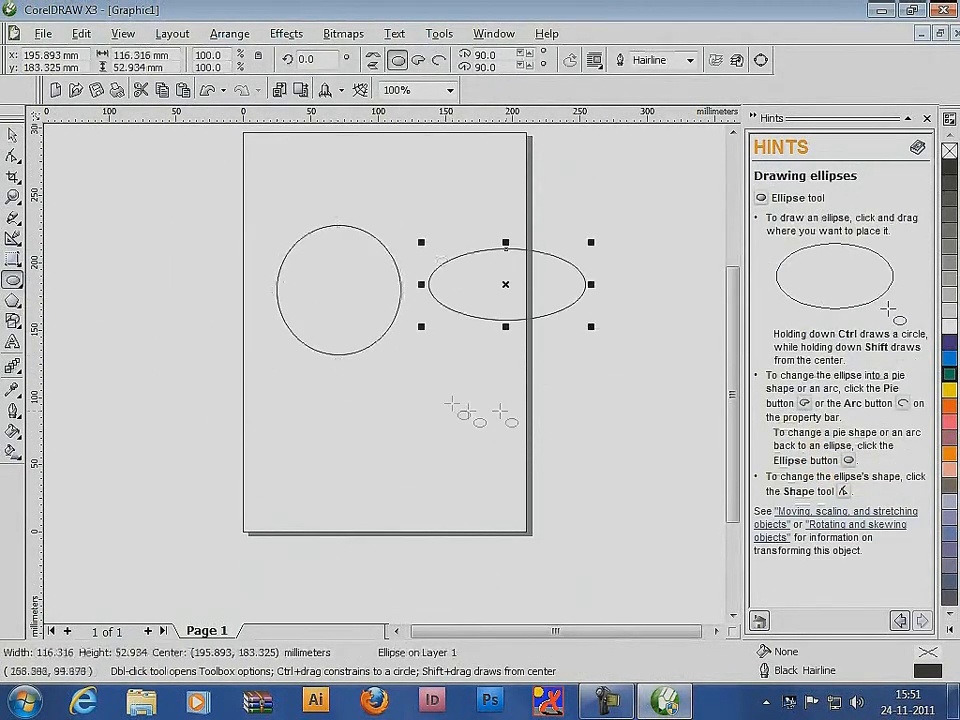
Draw several more ellipses and circles around the page, including a circle about 102 mm wide overlapping the left edge
{"action": "mouse_move", "coordinate": [458, 354]}
{"action": "left_mouse_down"}
{"action": "mouse_move", "coordinate": [421, 406]}
{"action": "mouse_move", "coordinate": [403, 392]}
{"action": "left_mouse_up"}
{"action": "left_click_drag", "start_coordinate": [295, 440], "coordinate": [340, 466]}
{"action": "left_click_drag", "start_coordinate": [379, 439], "coordinate": [458, 518]}
{"action": "left_click_drag", "start_coordinate": [475, 415], "coordinate": [561, 502]}
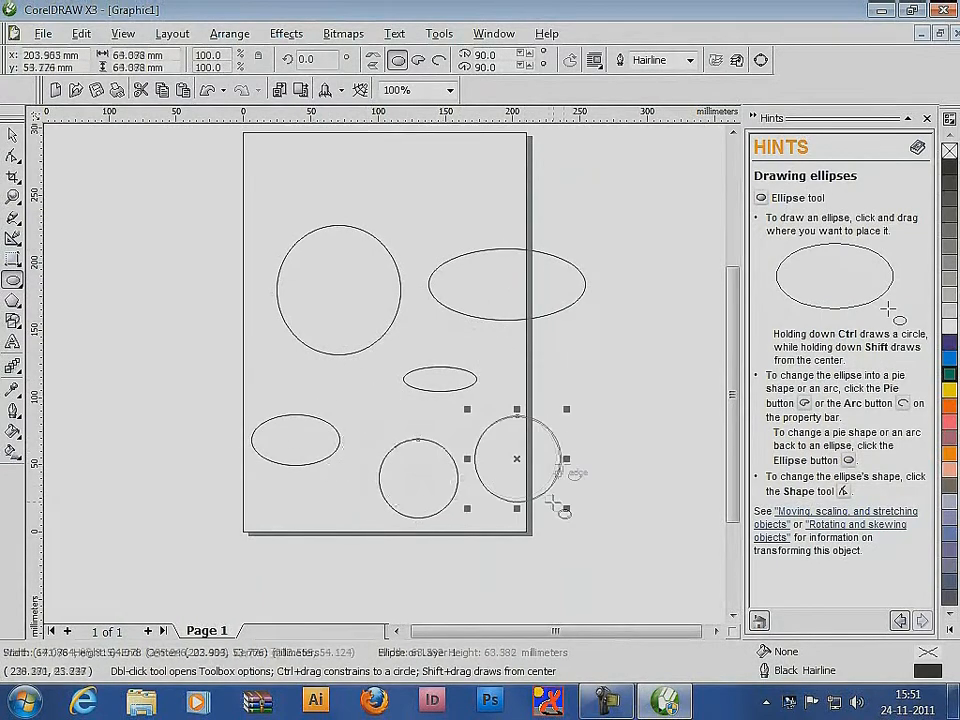
{"action": "left_click_drag", "start_coordinate": [546, 353], "coordinate": [620, 428]}
{"action": "left_click_drag", "start_coordinate": [498, 343], "coordinate": [535, 380]}
{"action": "left_click_drag", "start_coordinate": [189, 271], "coordinate": [343, 392]}
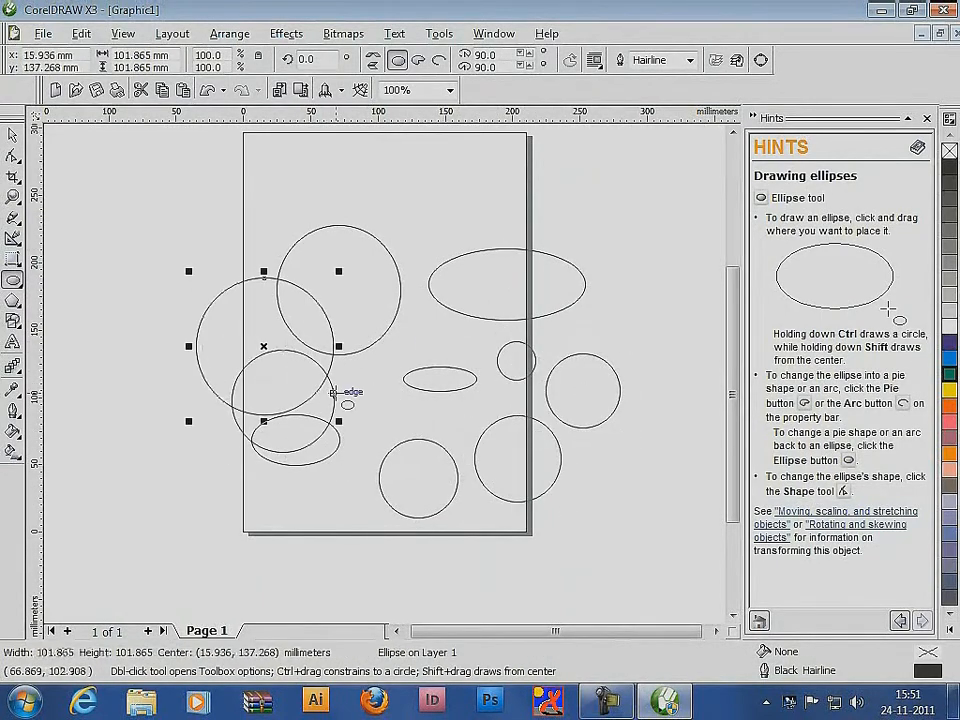
Delete all the practice ellipses and circles from the drawing
{"action": "left_click", "coordinate": [13, 137]}
{"action": "key", "text": "ctrl+a"}
{"action": "key", "text": "Delete"}
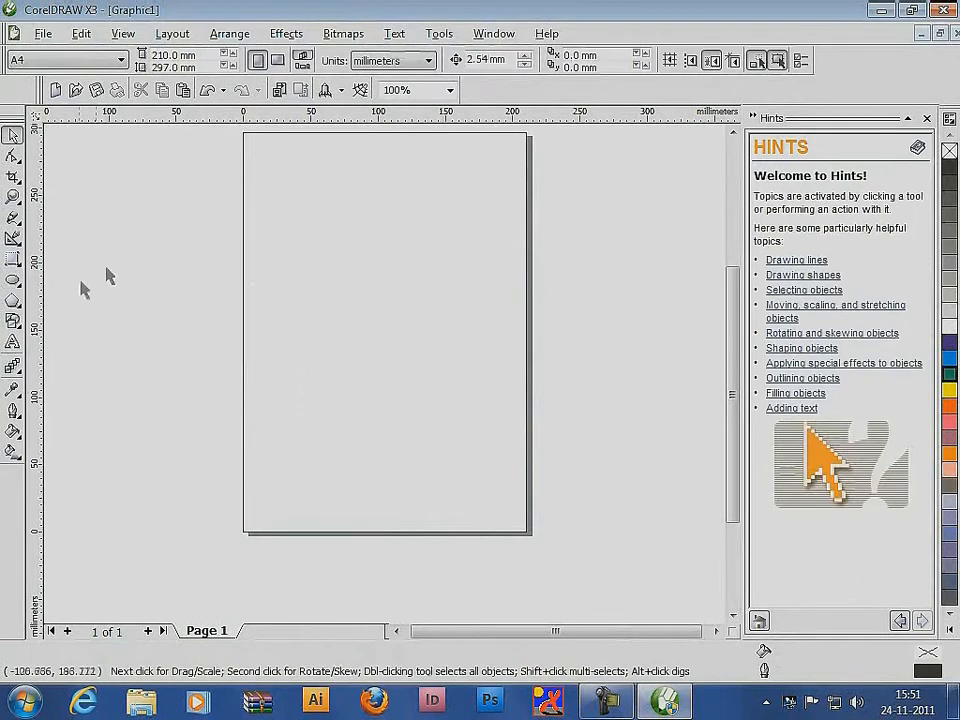
Draw five overlapping ellipses forming a cloud cluster about 158 by 81 mm overall on the upper page
{"action": "left_click", "coordinate": [13, 281]}
{"action": "left_click_drag", "start_coordinate": [271, 257], "coordinate": [351, 315]}
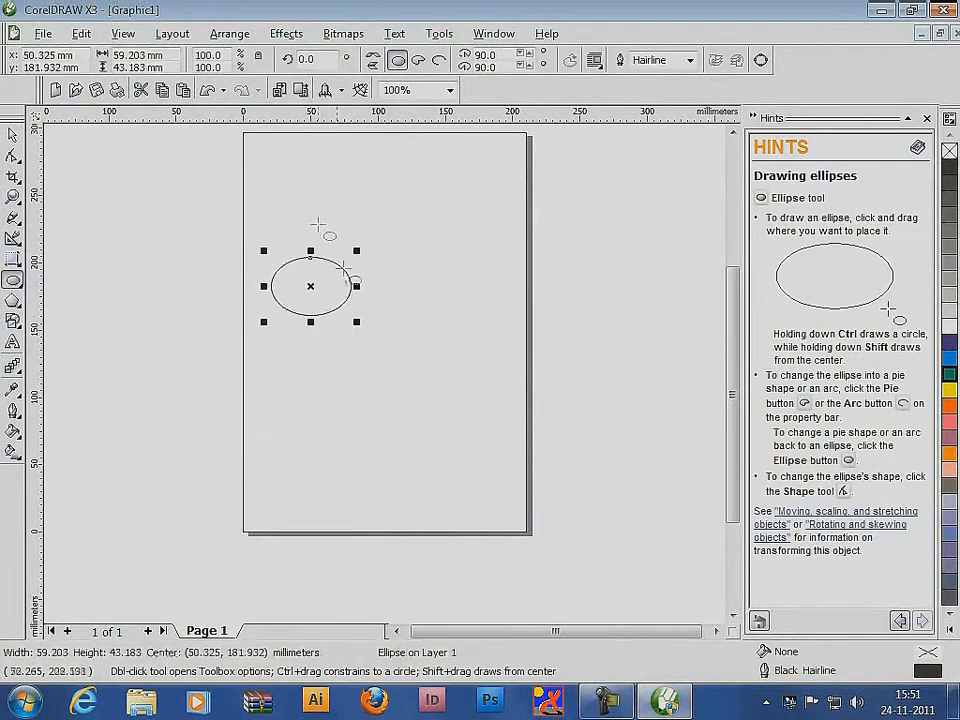
{"action": "mouse_move", "coordinate": [318, 222]}
{"action": "left_mouse_down"}
{"action": "mouse_move", "coordinate": [383, 281]}
{"action": "mouse_move", "coordinate": [418, 292]}
{"action": "left_mouse_up"}
{"action": "left_click_drag", "start_coordinate": [304, 269], "coordinate": [426, 337]}
{"action": "left_click_drag", "start_coordinate": [370, 246], "coordinate": [486, 311]}
{"action": "left_click_drag", "start_coordinate": [383, 233], "coordinate": [441, 274]}
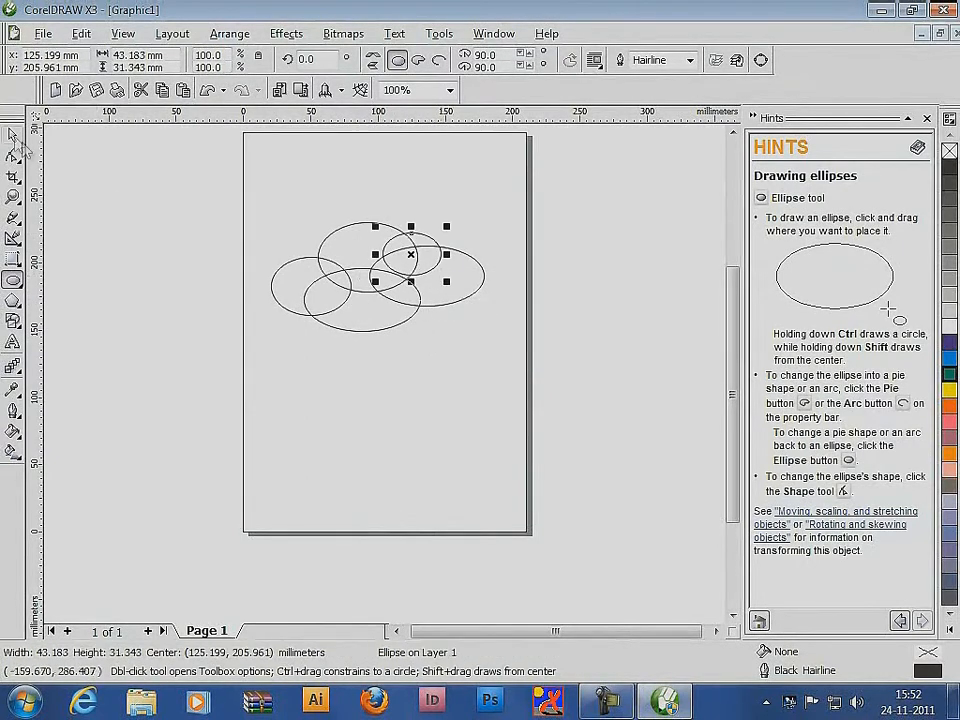
Select all five overlapping ellipses and weld them into a single cloud outline
{"action": "left_click", "coordinate": [13, 134]}
{"action": "left_click_drag", "start_coordinate": [178, 176], "coordinate": [590, 354]}
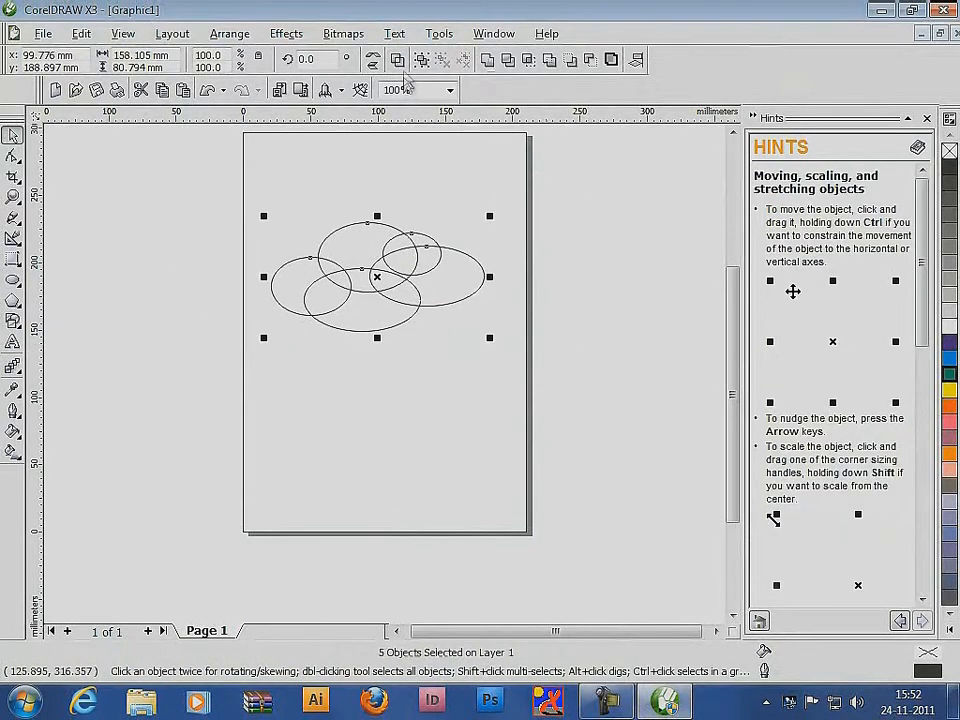
{"action": "left_click", "coordinate": [487, 60]}
{"action": "left_click", "coordinate": [613, 275]}
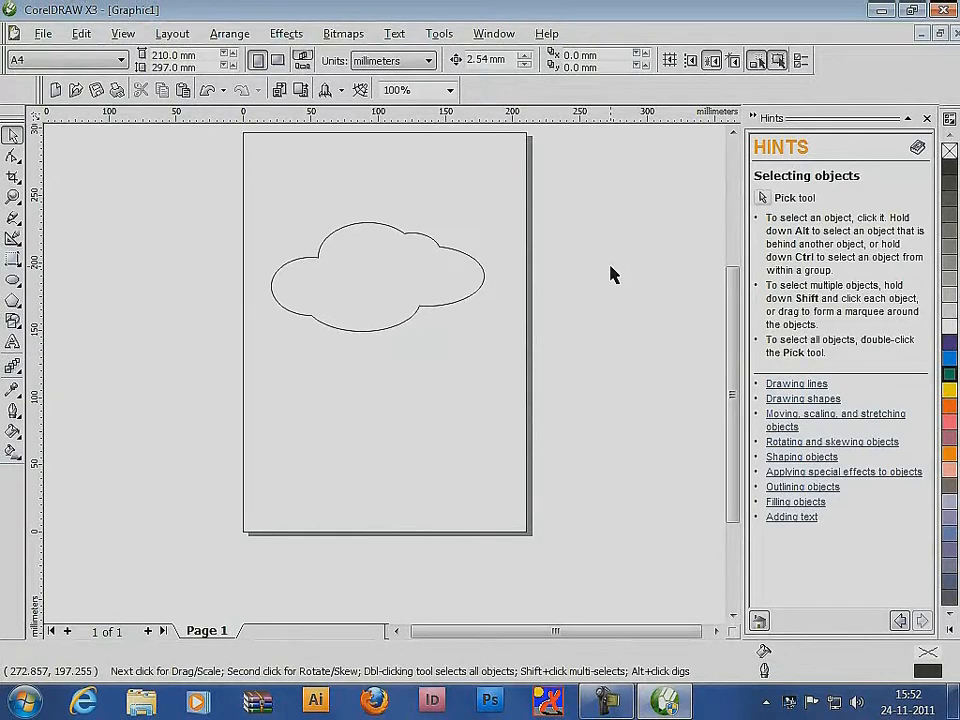
Draw a closed four-node speech-bubble tail across the cloud's lower-left edge with the Bézier tool
{"action": "left_click", "coordinate": [14, 219]}
{"action": "left_click", "coordinate": [66, 222]}
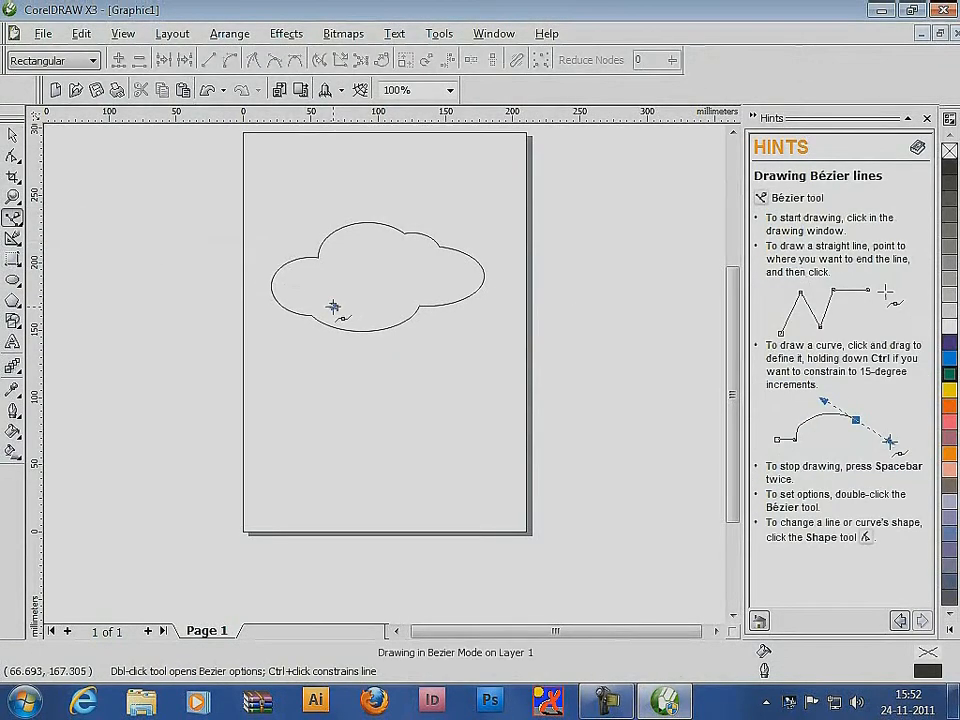
{"action": "left_click", "coordinate": [334, 306]}
{"action": "left_click_drag", "start_coordinate": [330, 343], "coordinate": [377, 278]}
{"action": "double_click", "coordinate": [377, 309]}
{"action": "left_click", "coordinate": [358, 301]}
{"action": "left_click", "coordinate": [333, 306]}
Adjust the curve handles of the speech-bubble tail with the Shape tool so its long edge bends toward the tip
{"action": "left_click", "coordinate": [13, 156]}
{"action": "left_click_drag", "start_coordinate": [330, 343], "coordinate": [307, 372]}
{"action": "left_click_drag", "start_coordinate": [377, 341], "coordinate": [379, 344]}
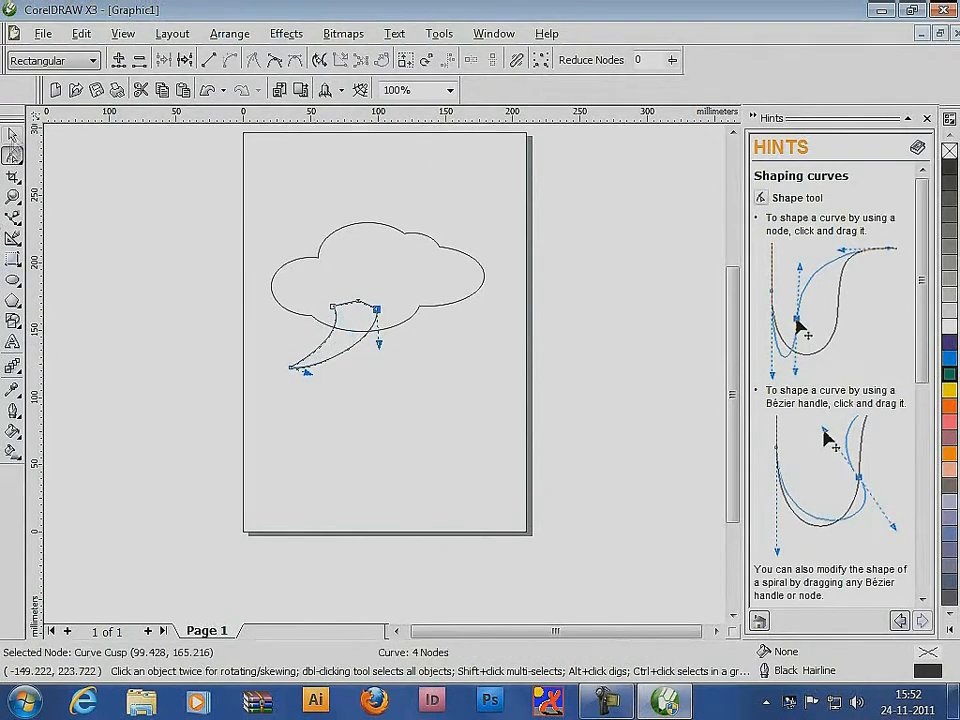
Select the cloud and the Bézier tail and weld them into a single speech-bubble outline
{"action": "key", "text": "space"}
{"action": "left_click_drag", "start_coordinate": [208, 193], "coordinate": [495, 370]}
{"action": "left_click", "coordinate": [490, 62]}
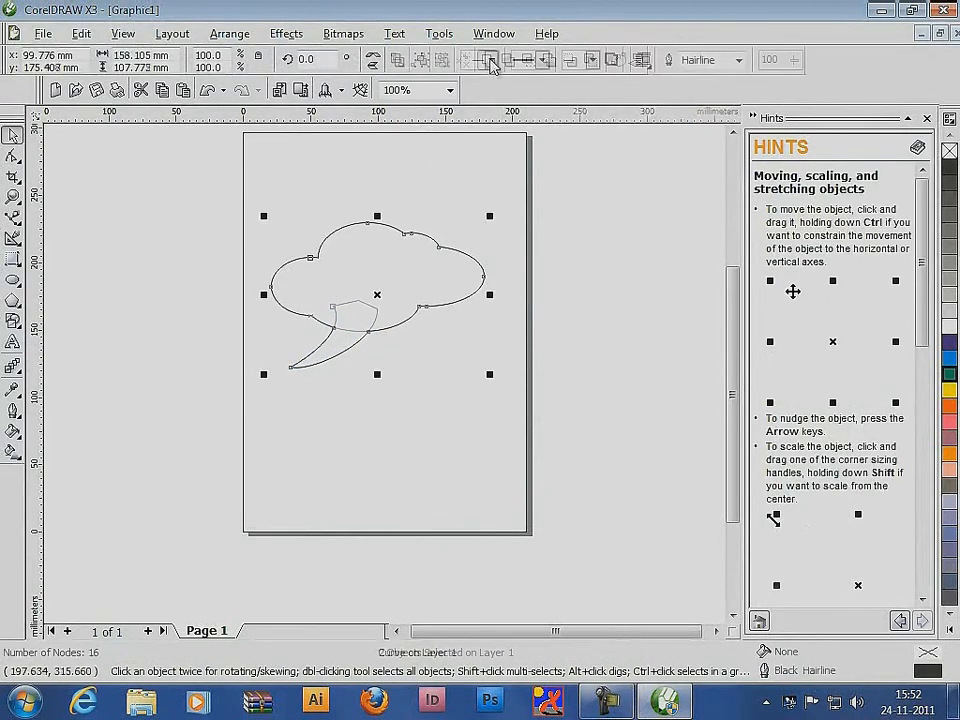
{"action": "left_click", "coordinate": [455, 502]}
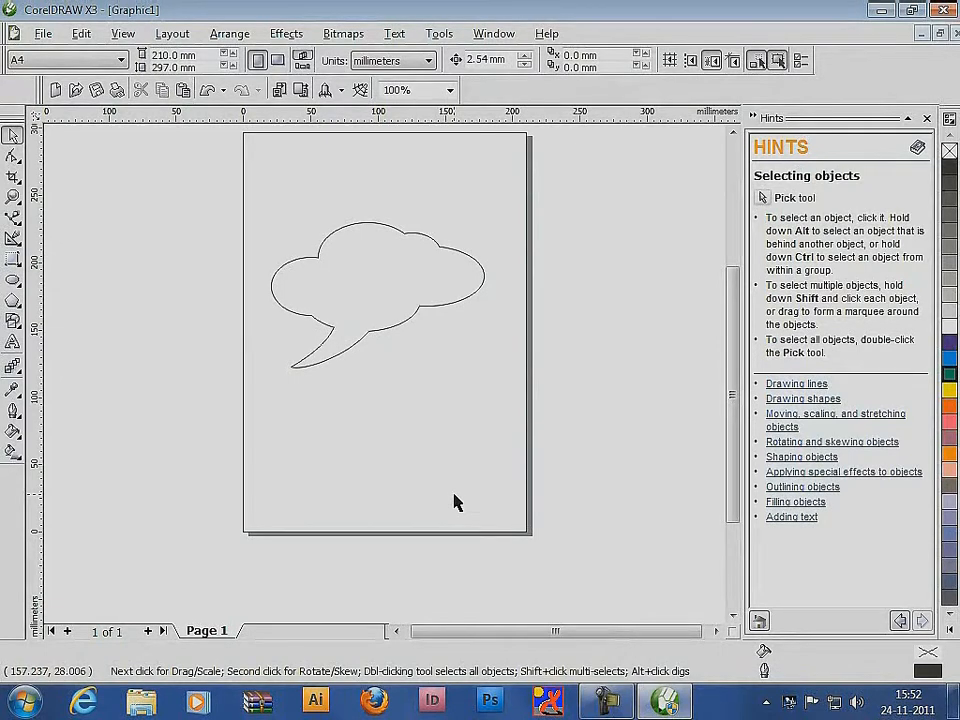
Delete the speech bubble and draw a mid-page circle with a narrow ellipse about 26 by 78 mm standing on its upper edge
{"action": "left_click_drag", "start_coordinate": [214, 180], "coordinate": [557, 427]}
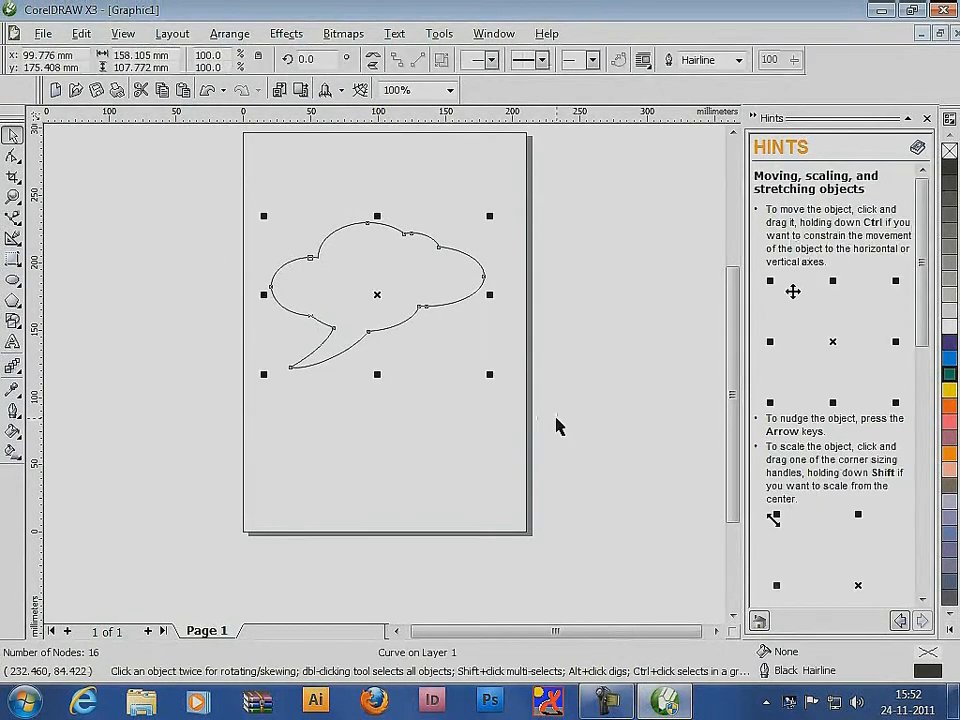
{"action": "key", "text": "Delete"}
{"action": "left_click", "coordinate": [13, 280]}
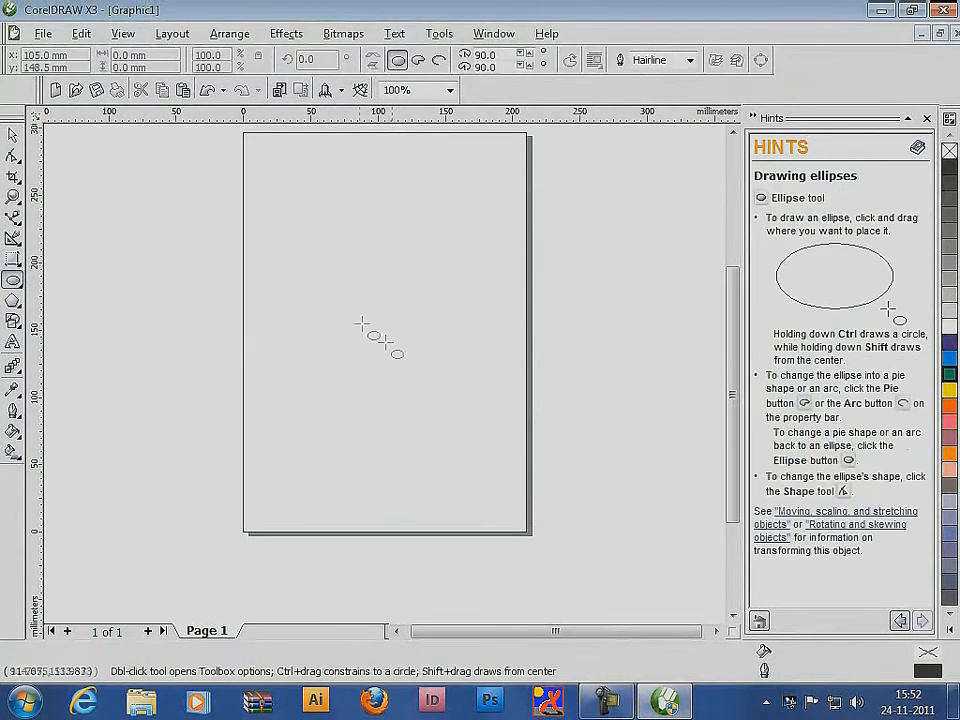
{"action": "left_click_drag", "start_coordinate": [336, 295], "coordinate": [418, 375]}
{"action": "left_click_drag", "start_coordinate": [358, 188], "coordinate": [394, 296]}
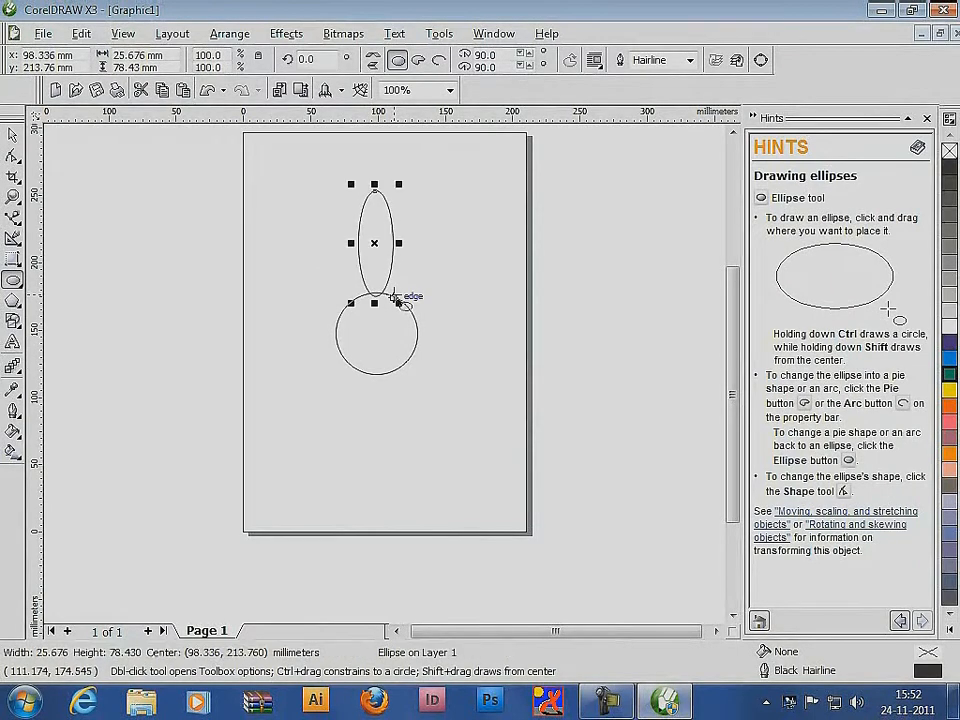
Move the narrow ellipse's rotation centre to the circle's centre and rotate a copy of it by 24.5 degrees
{"action": "left_click", "coordinate": [14, 138]}
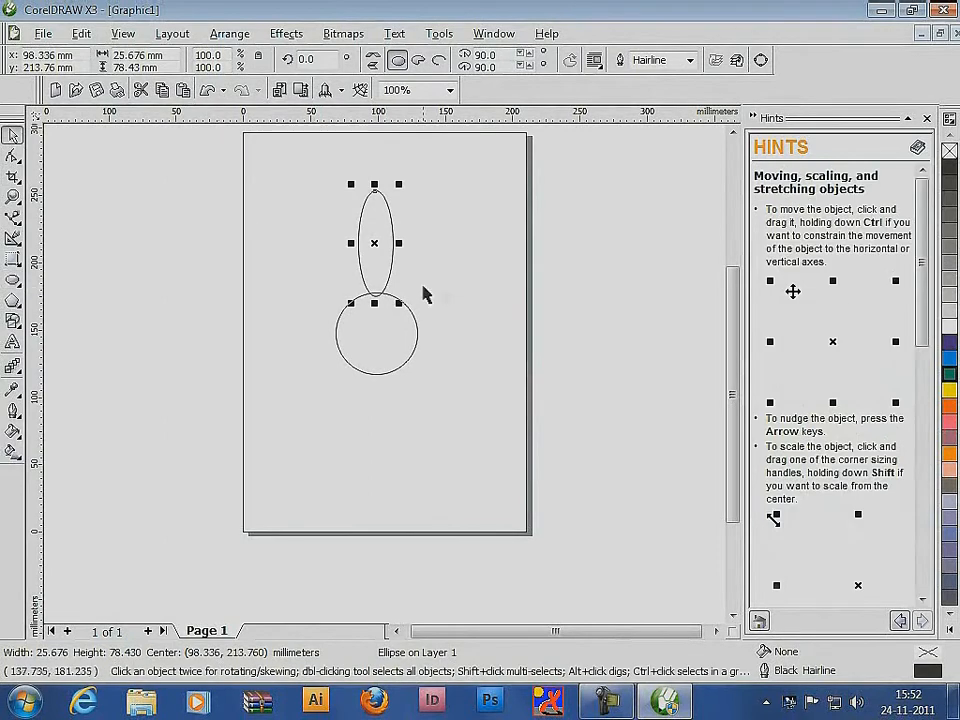
{"action": "left_click", "coordinate": [375, 244]}
{"action": "left_click_drag", "start_coordinate": [375, 244], "coordinate": [376, 332]}
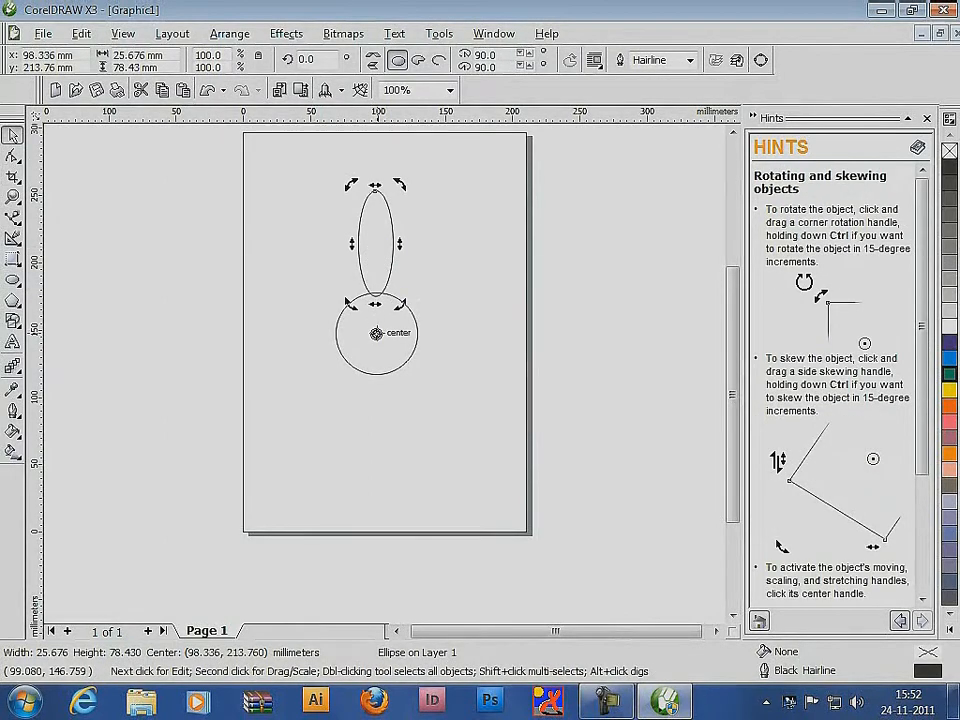
{"action": "left_click", "coordinate": [375, 244]}
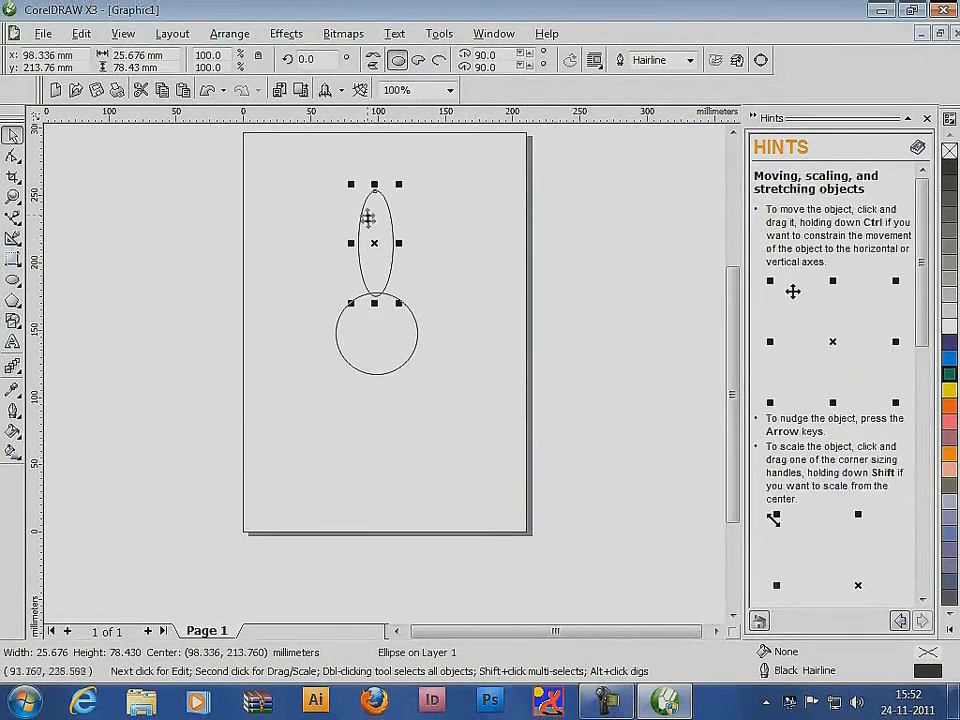
{"action": "left_click", "coordinate": [378, 234]}
{"action": "left_click_drag", "start_coordinate": [351, 186], "coordinate": [296, 216]}
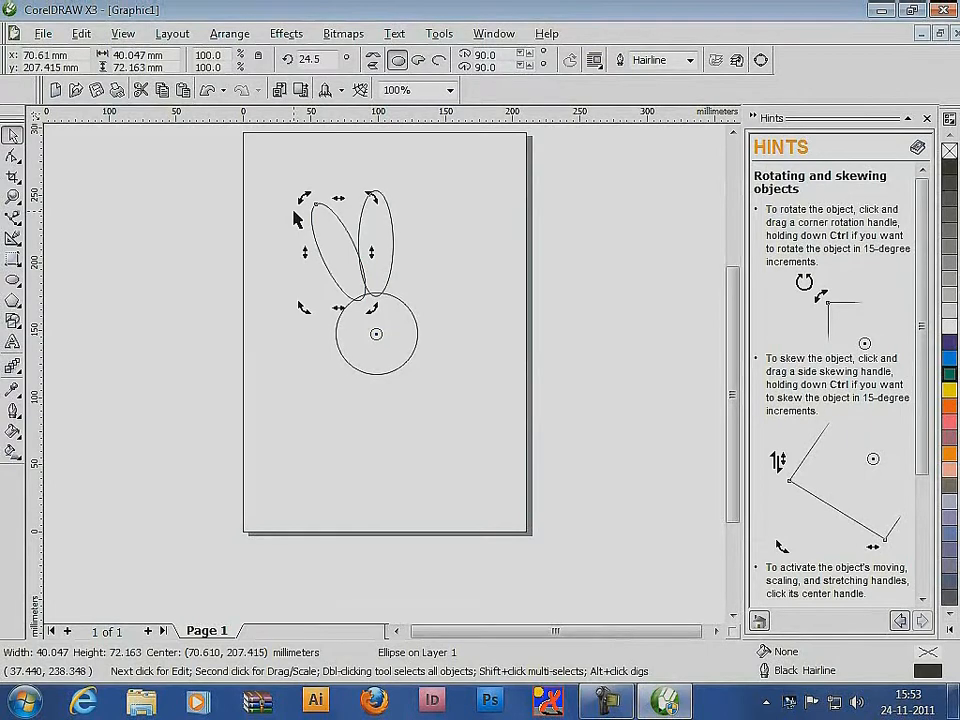
Repeat the rotated duplication around the circle until 15 petals form a complete flower
{"action": "key", "text": "ctrl+r"}
{"action": "key", "text": "ctrl+r"}
{"action": "key", "text": "ctrl+r"}
{"action": "key", "text": "ctrl+r"}
{"action": "key", "text": "ctrl+r"}
{"action": "key", "text": "ctrl+r"}
{"action": "key", "text": "ctrl+r"}
{"action": "key", "text": "ctrl+r"}
{"action": "key", "text": "ctrl+r"}
{"action": "key", "text": "ctrl+r"}
{"action": "key", "text": "ctrl+r"}
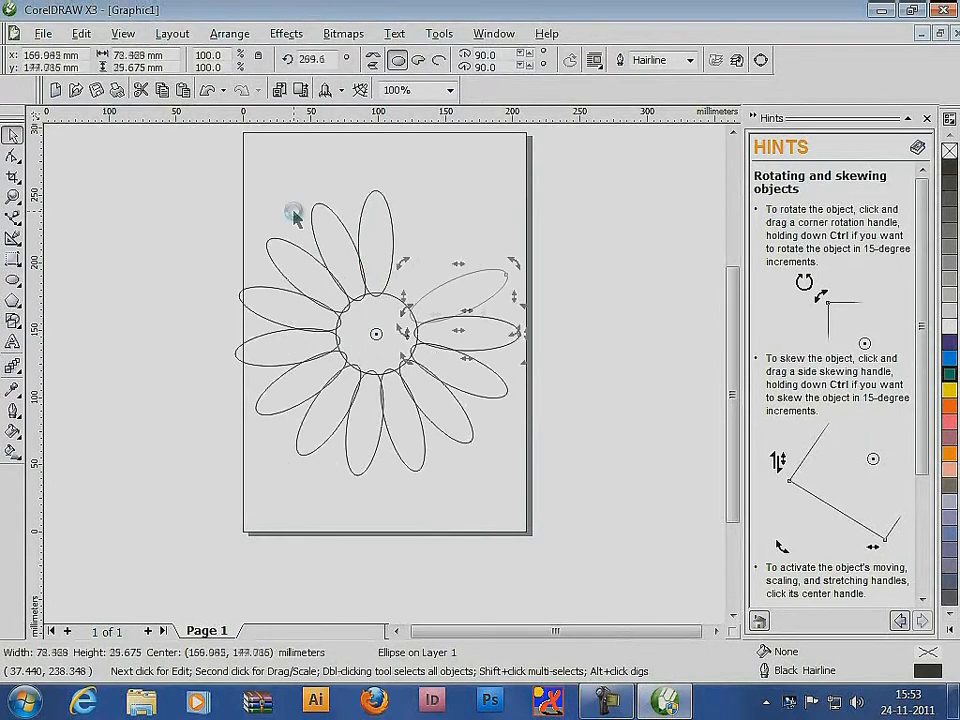
{"action": "key", "text": "ctrl+r"}
{"action": "key", "text": "ctrl+r"}
{"action": "key", "text": "ctrl+r"}
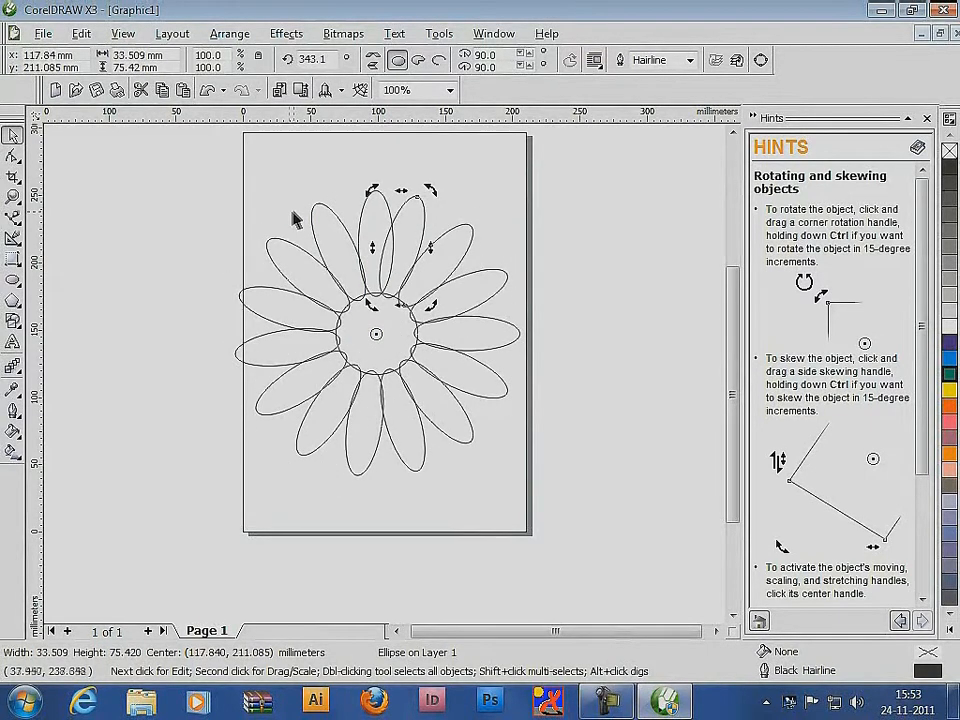
Weld all petals and the circle into one outline, undo the weld and clear the selection
{"action": "left_click_drag", "start_coordinate": [161, 148], "coordinate": [636, 510]}
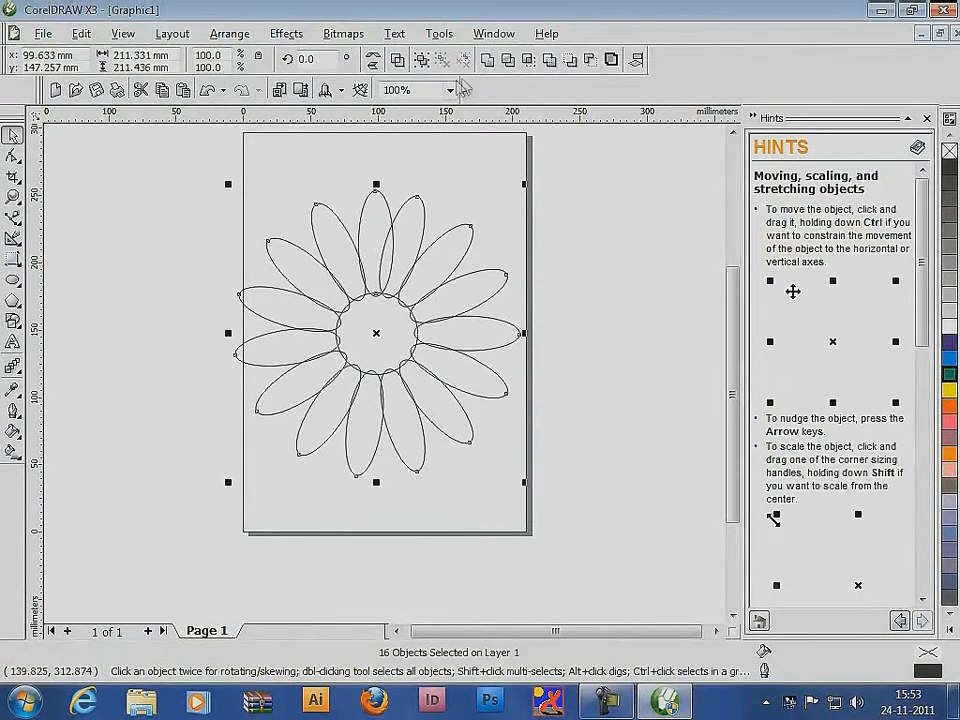
{"action": "left_click", "coordinate": [489, 59]}
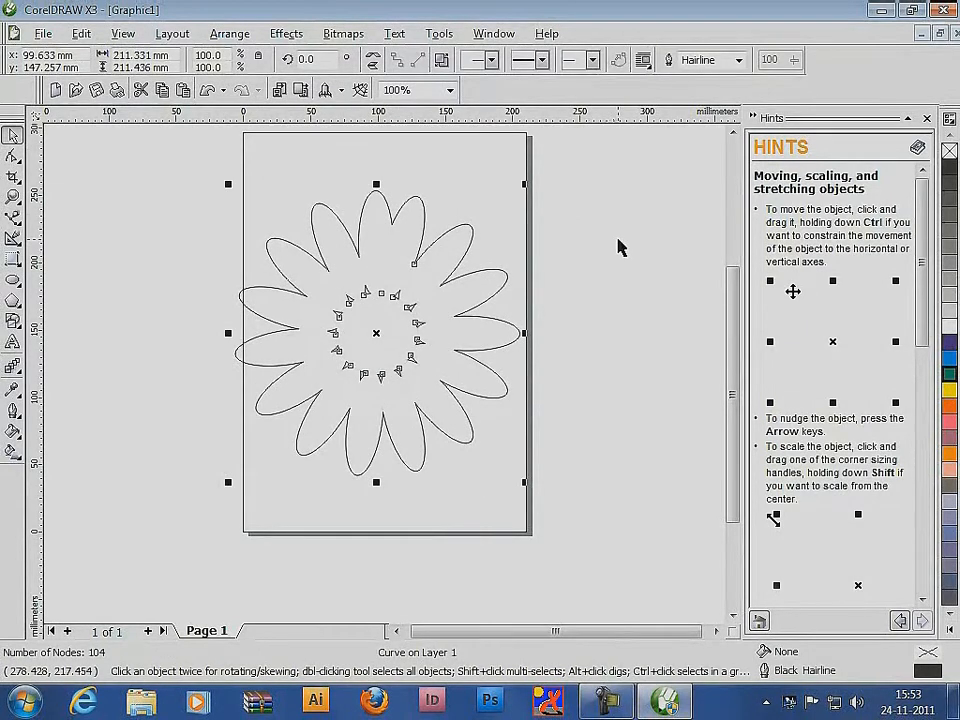
{"action": "key", "text": "ctrl+z"}
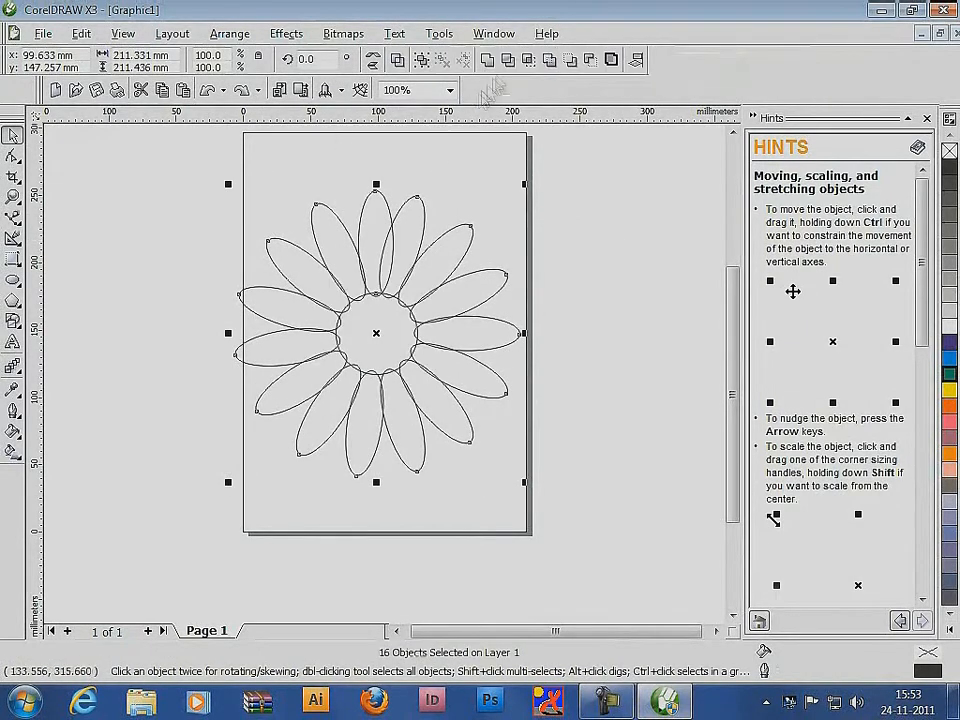
{"action": "left_click", "coordinate": [634, 287]}
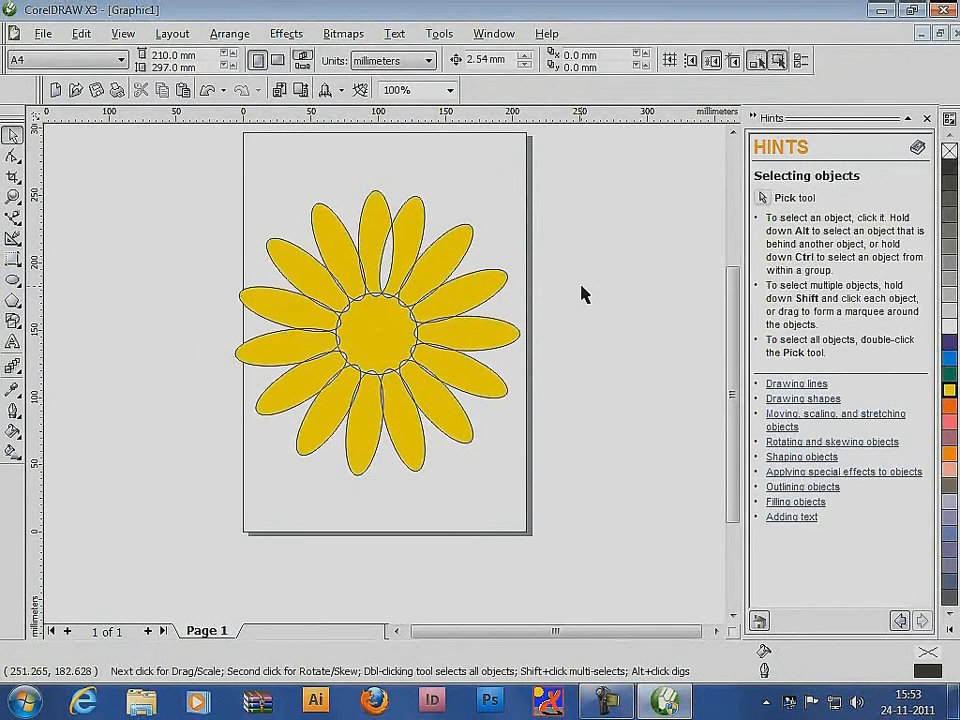
Delete all the flower shapes and detach the polygon, star, grid and spiral tools as a floating palette
{"action": "key", "text": "ctrl+z"}
{"action": "key", "text": "Delete"}
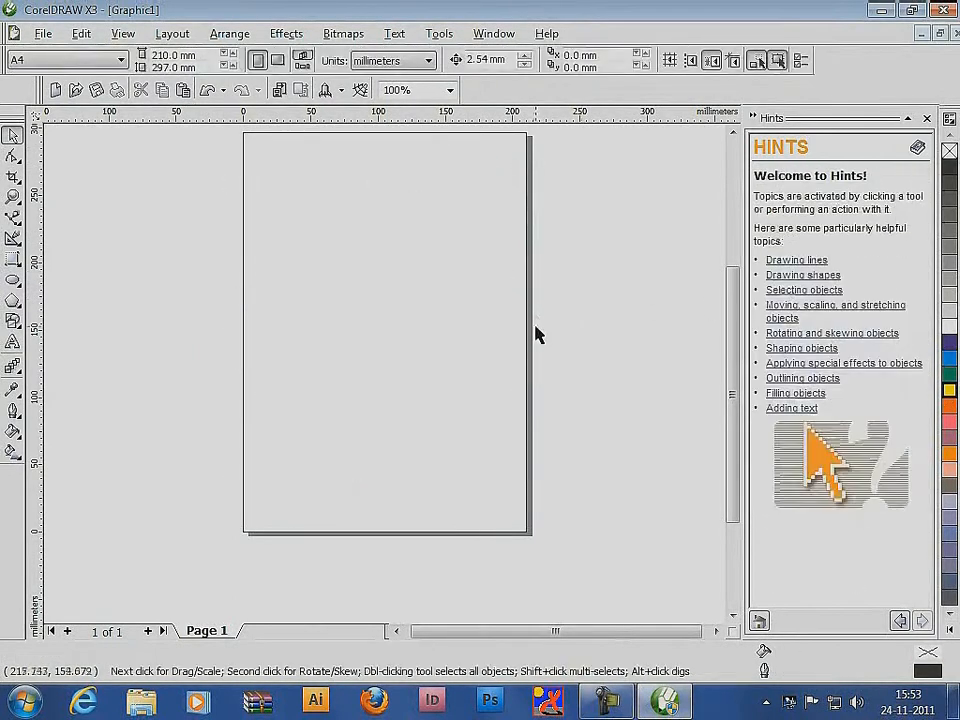
{"action": "left_click", "coordinate": [17, 305]}
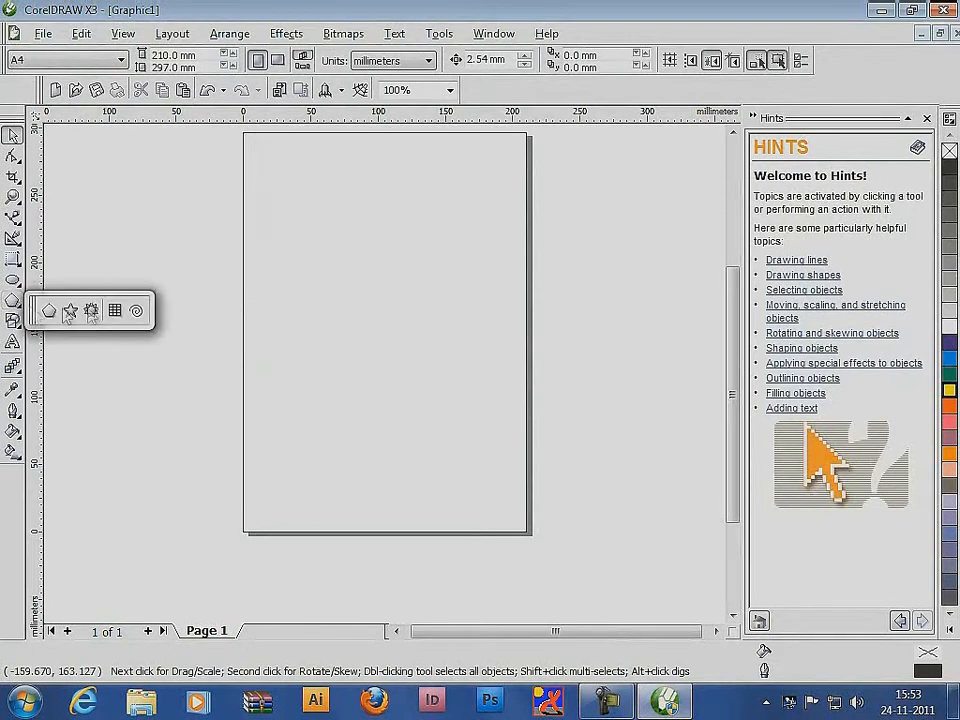
{"action": "left_click_drag", "start_coordinate": [68, 312], "coordinate": [107, 312]}
Draw a polygon about 77 by 85 mm in the middle of the page's left half and set it to 6 sides
{"action": "left_click", "coordinate": [117, 329]}
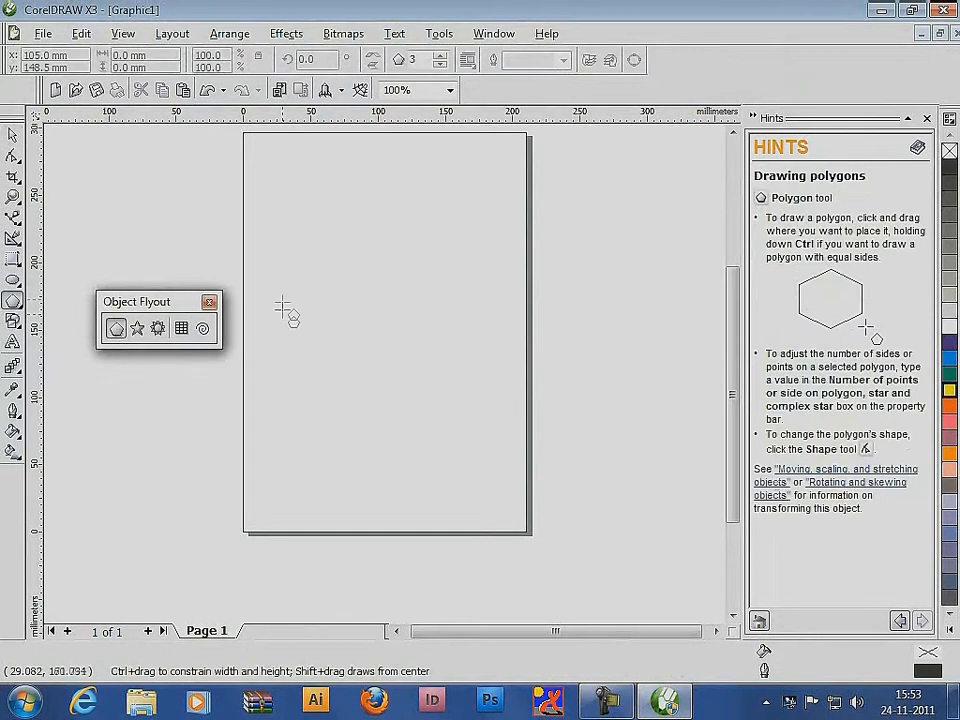
{"action": "mouse_move", "coordinate": [283, 285]}
{"action": "left_mouse_down"}
{"action": "mouse_move", "coordinate": [339, 356]}
{"action": "mouse_move", "coordinate": [401, 399]}
{"action": "left_mouse_up"}
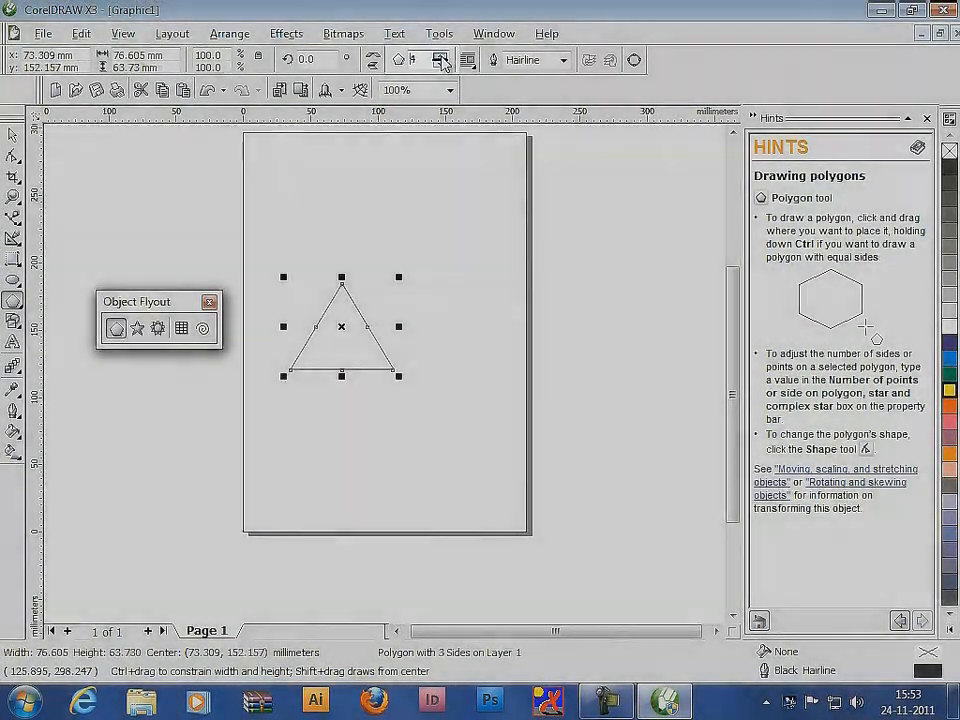
{"action": "left_click", "coordinate": [441, 57]}
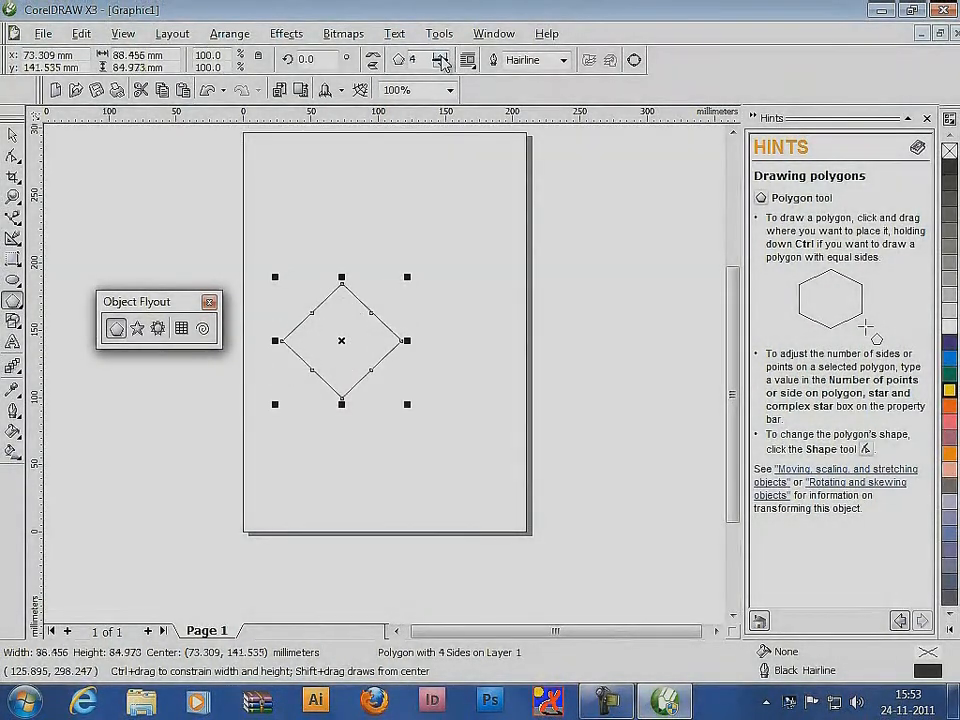
{"action": "left_click", "coordinate": [441, 57]}
{"action": "left_click", "coordinate": [441, 57]}
{"action": "left_click", "coordinate": [441, 57]}
{"action": "left_click", "coordinate": [441, 57]}
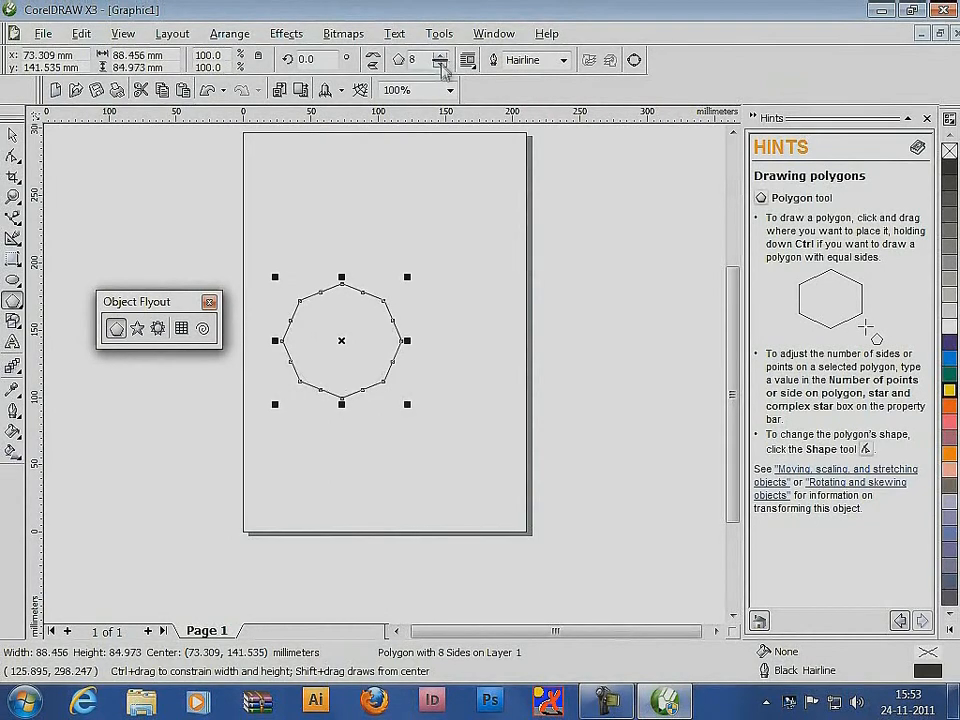
{"action": "left_click", "coordinate": [441, 65]}
{"action": "left_click", "coordinate": [441, 65]}
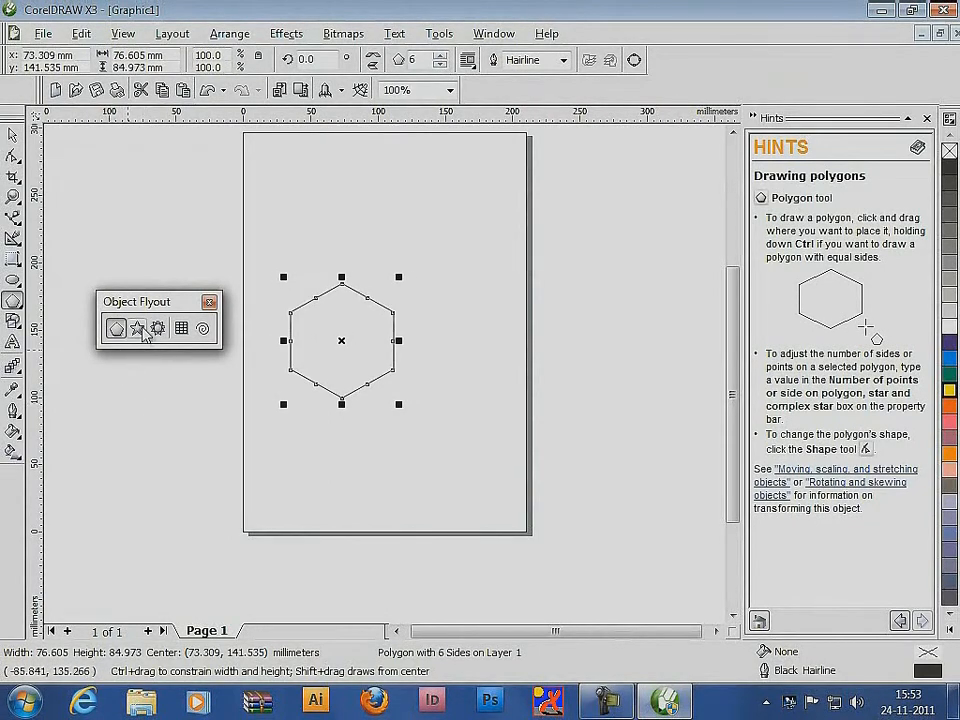
Draw a star about 66 by 68 mm above the hexagon and set it to 10 points with a sharpness of 80
{"action": "left_click", "coordinate": [138, 328]}
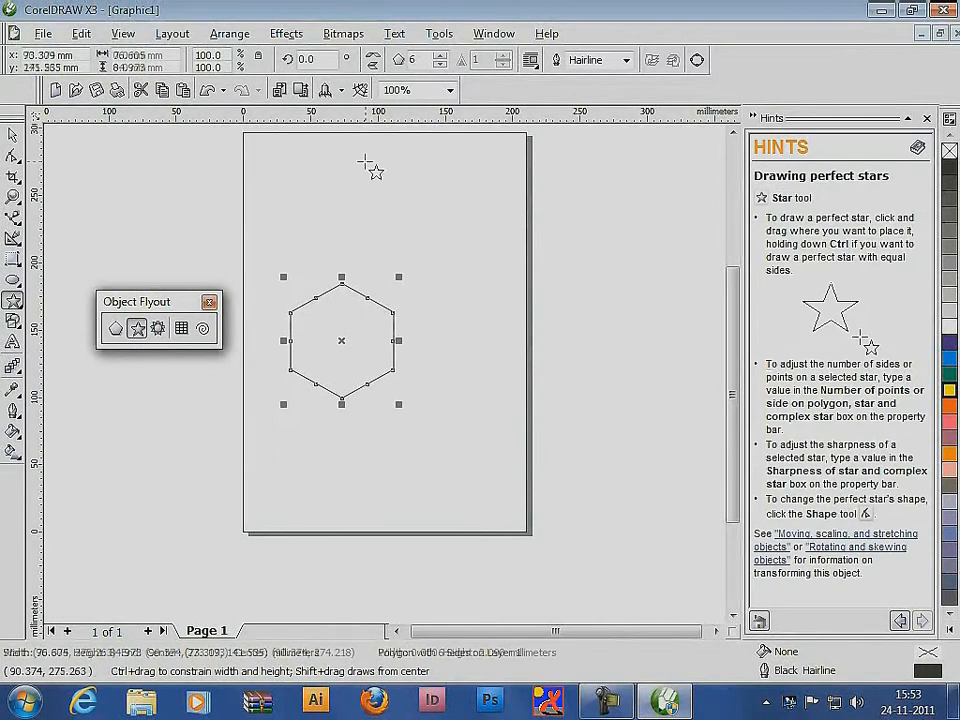
{"action": "left_click_drag", "start_coordinate": [368, 164], "coordinate": [455, 247]}
{"action": "left_click", "coordinate": [441, 56]}
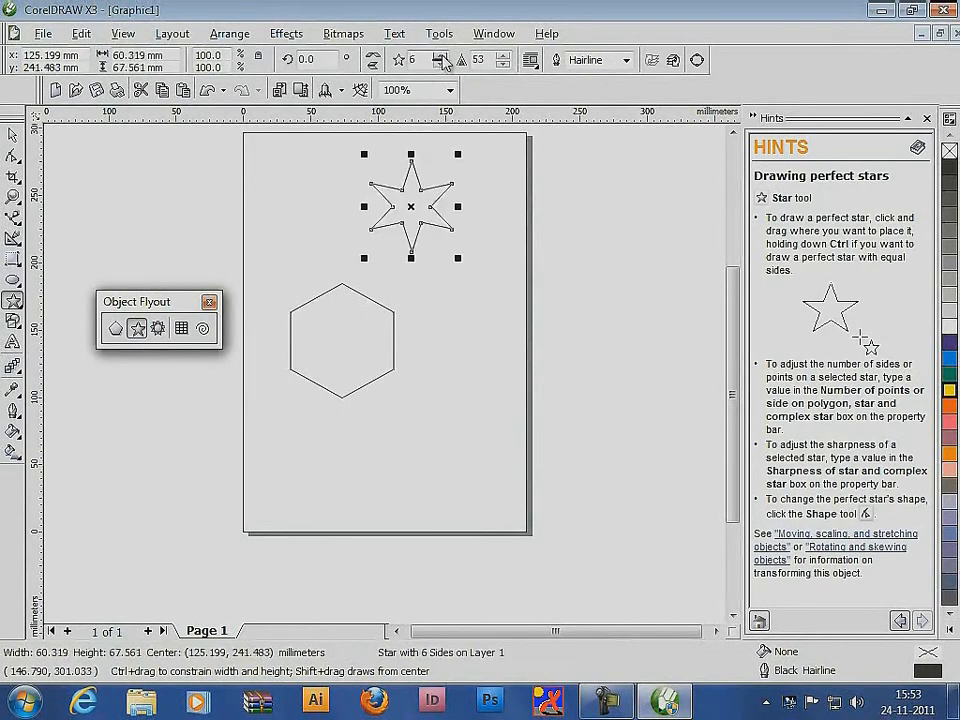
{"action": "left_click", "coordinate": [441, 56]}
{"action": "left_click", "coordinate": [441, 56]}
{"action": "left_click", "coordinate": [441, 56]}
{"action": "left_click", "coordinate": [441, 56]}
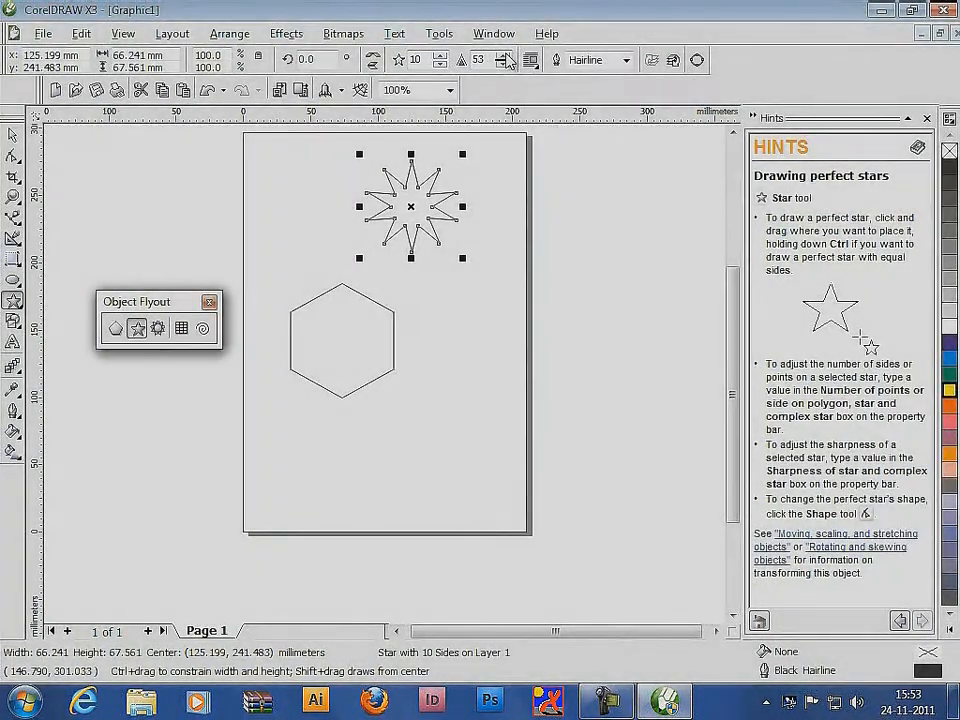
{"action": "left_click", "coordinate": [503, 56]}
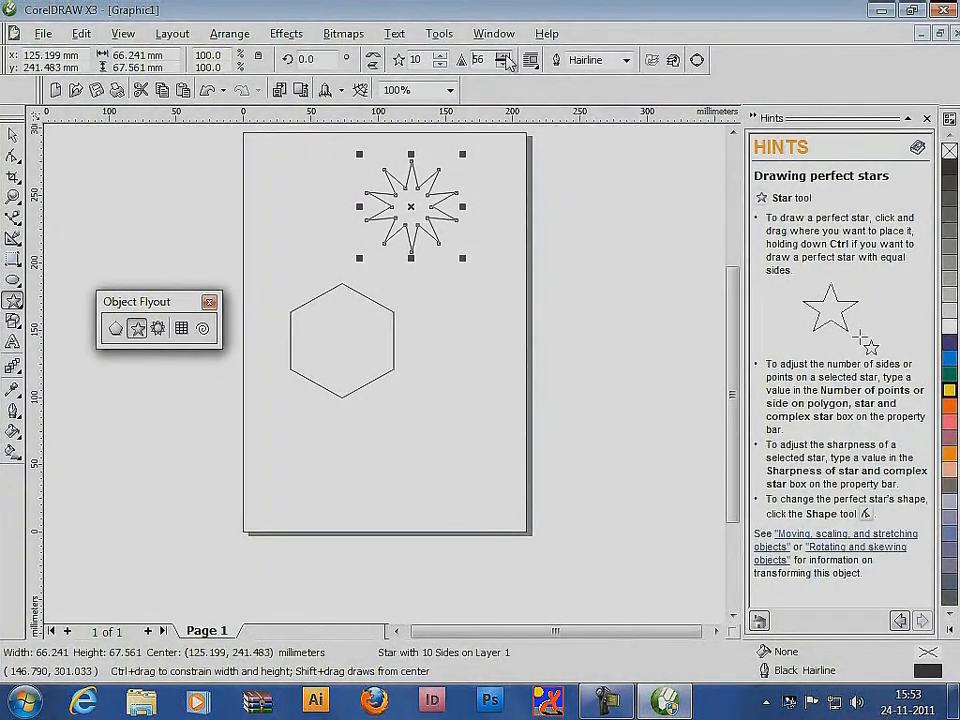
{"action": "left_click_drag", "start_coordinate": [504, 57], "coordinate": [504, 57]}
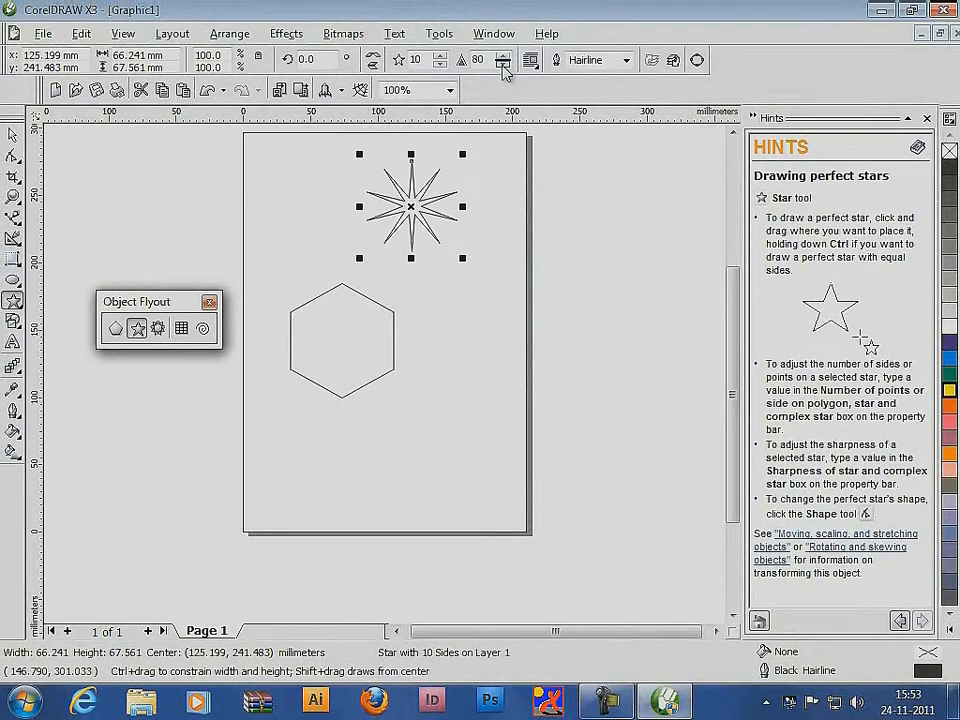
Draw a five-pointed star about 136 by 135 mm across the page's lower-right edge and set its sharpness to 82
{"action": "mouse_move", "coordinate": [424, 320]}
{"action": "left_mouse_down"}
{"action": "mouse_move", "coordinate": [621, 525]}
{"action": "mouse_move", "coordinate": [620, 515]}
{"action": "left_mouse_up"}
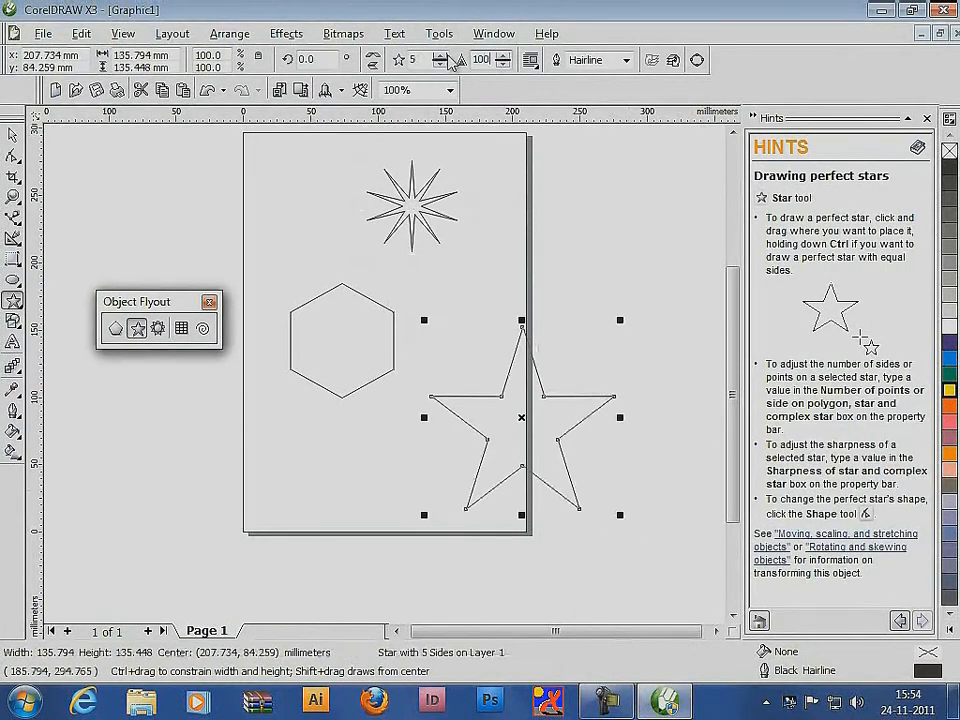
{"action": "key", "text": "Return"}
{"action": "left_click_drag", "start_coordinate": [504, 64], "coordinate": [504, 64]}
Fill the five-pointed star with blue, remove its outline and move it toward the hexagon
{"action": "left_click", "coordinate": [949, 342]}
{"action": "right_click", "coordinate": [950, 152]}
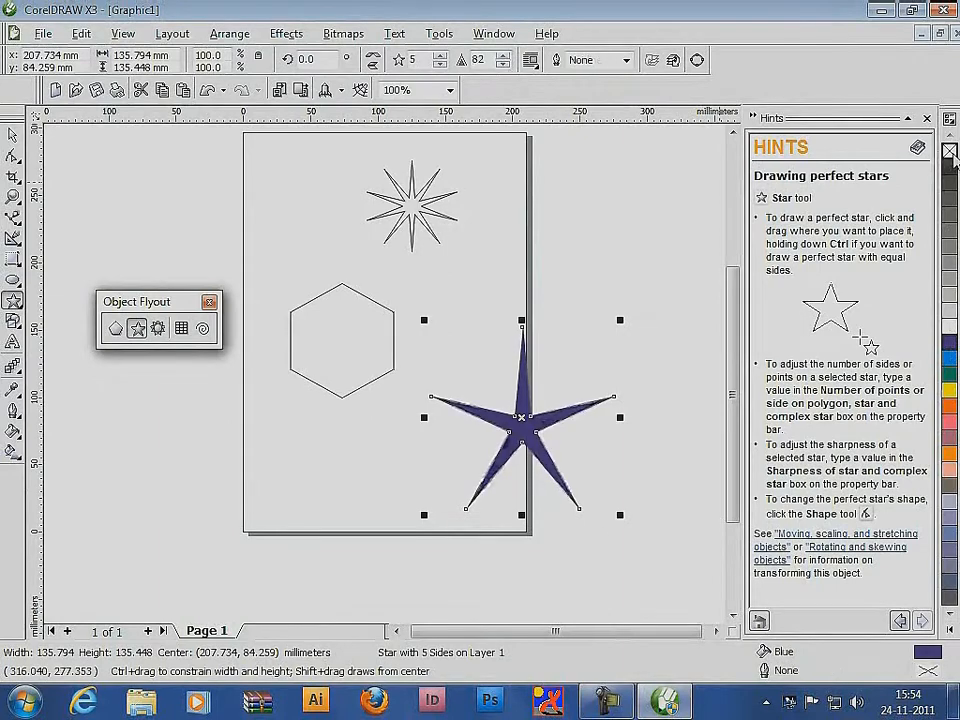
{"action": "key", "text": "space"}
{"action": "left_click_drag", "start_coordinate": [529, 418], "coordinate": [452, 404]}
Delete every object on the page
{"action": "left_click", "coordinate": [612, 345]}
{"action": "key", "text": "ctrl+a"}
{"action": "key", "text": "Delete"}
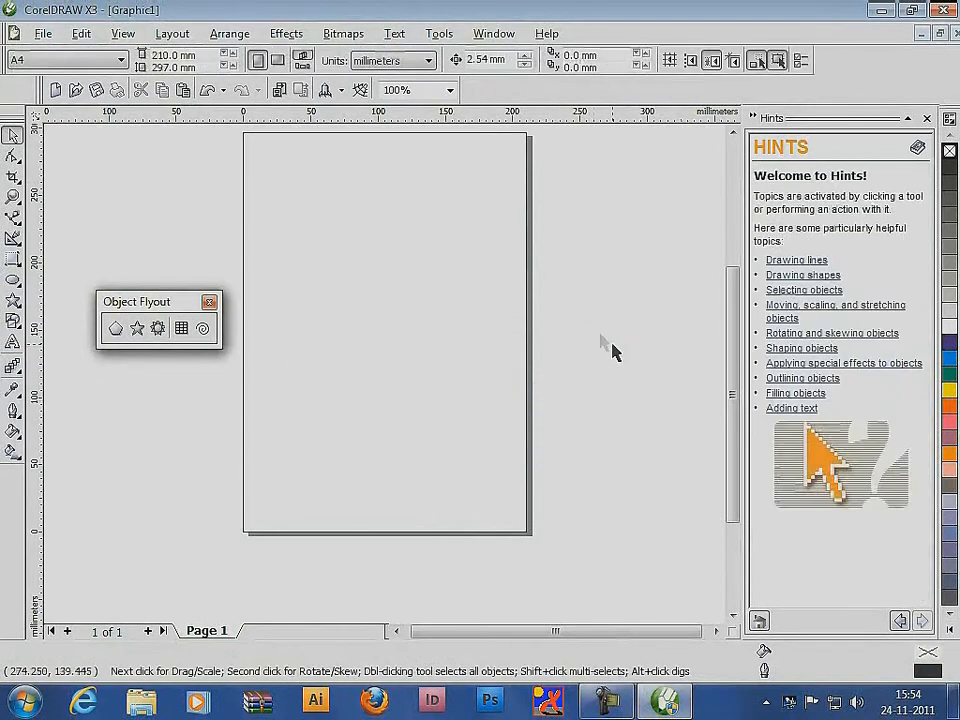
Draw a nine-point complex star about 97 by 90 mm on the upper page, trying lower sharpness before setting it to 3
{"action": "left_click", "coordinate": [158, 328]}
{"action": "left_click_drag", "start_coordinate": [365, 225], "coordinate": [498, 350]}
{"action": "left_click", "coordinate": [504, 57]}
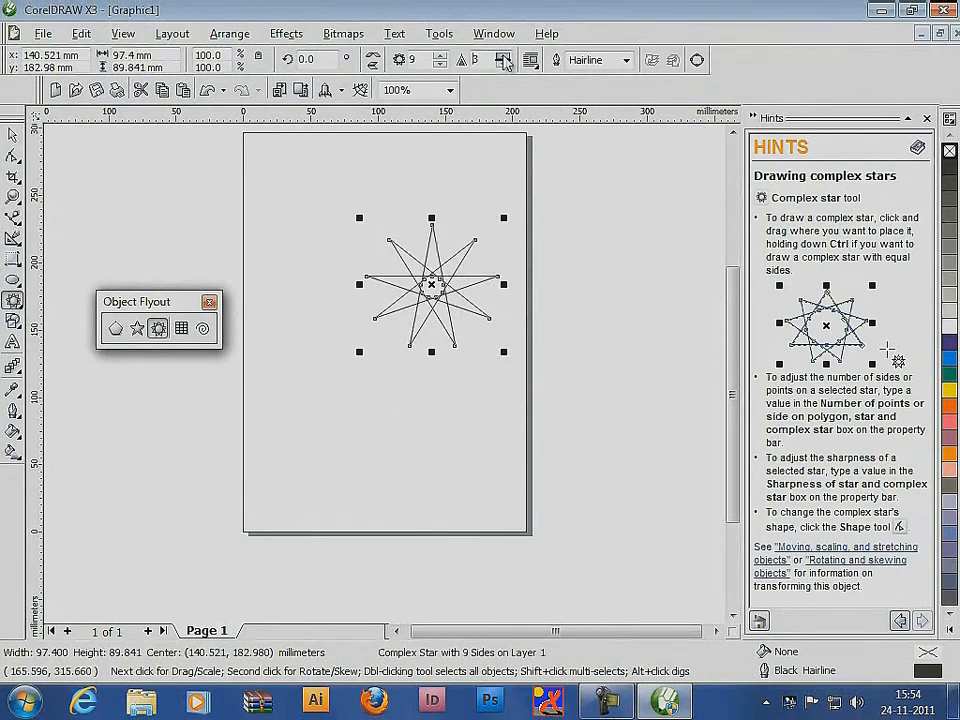
{"action": "left_click", "coordinate": [503, 65]}
{"action": "left_click", "coordinate": [503, 65]}
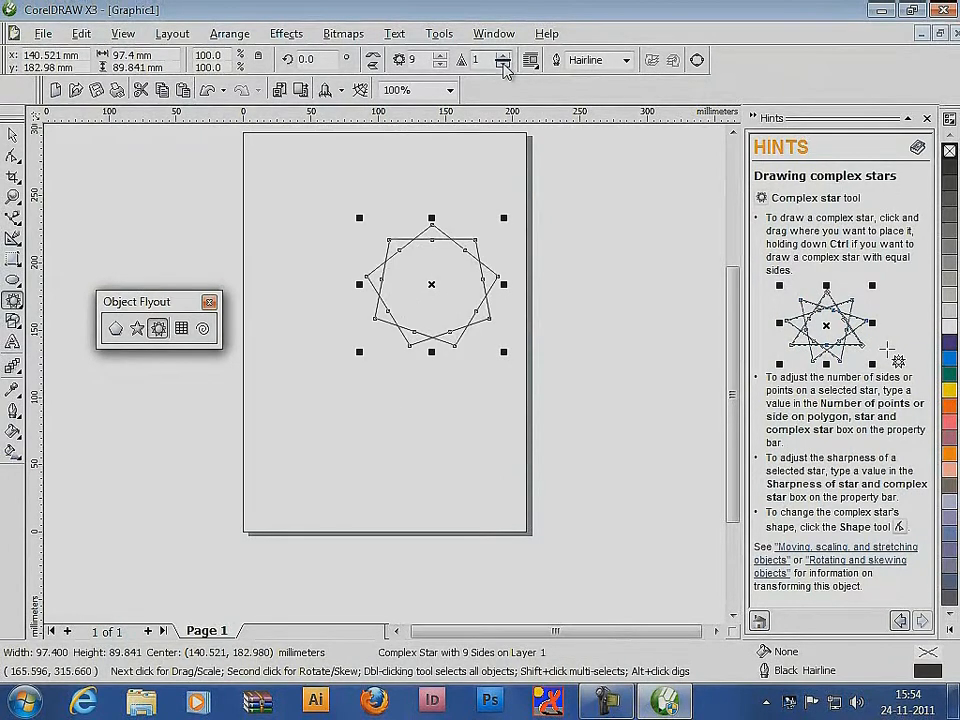
{"action": "left_click", "coordinate": [503, 57]}
{"action": "left_click", "coordinate": [503, 57]}
Set the complex star to 19 points with a sharpness of 7
{"action": "left_click", "coordinate": [440, 57]}
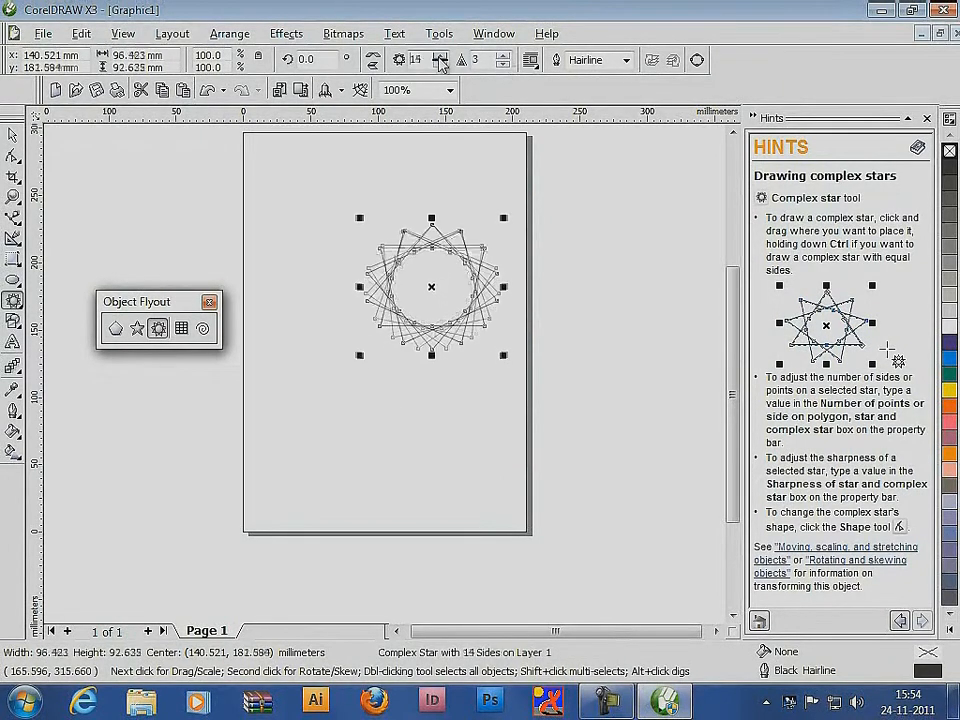
{"action": "left_click", "coordinate": [503, 57]}
{"action": "left_click", "coordinate": [503, 57]}
{"action": "left_click", "coordinate": [440, 57]}
{"action": "left_click", "coordinate": [440, 57]}
{"action": "left_click", "coordinate": [440, 57]}
{"action": "left_click", "coordinate": [440, 57]}
{"action": "left_click", "coordinate": [503, 57]}
{"action": "left_click", "coordinate": [503, 57]}
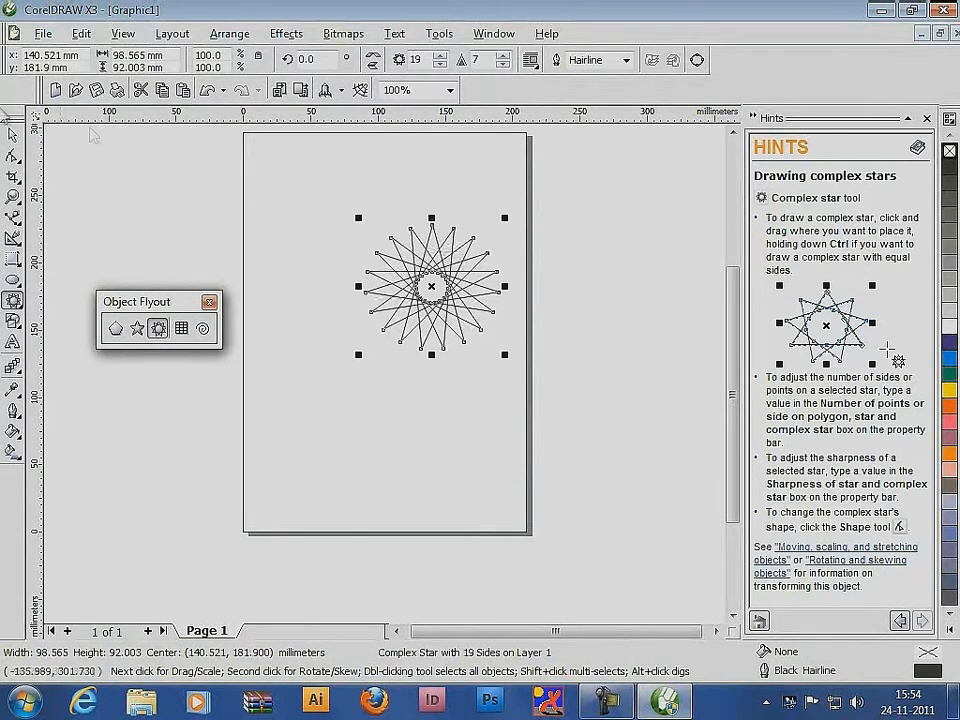
Fill the complex star with yellow and deselect it
{"action": "left_click", "coordinate": [13, 135]}
{"action": "left_click", "coordinate": [948, 390]}
{"action": "left_click", "coordinate": [455, 437]}
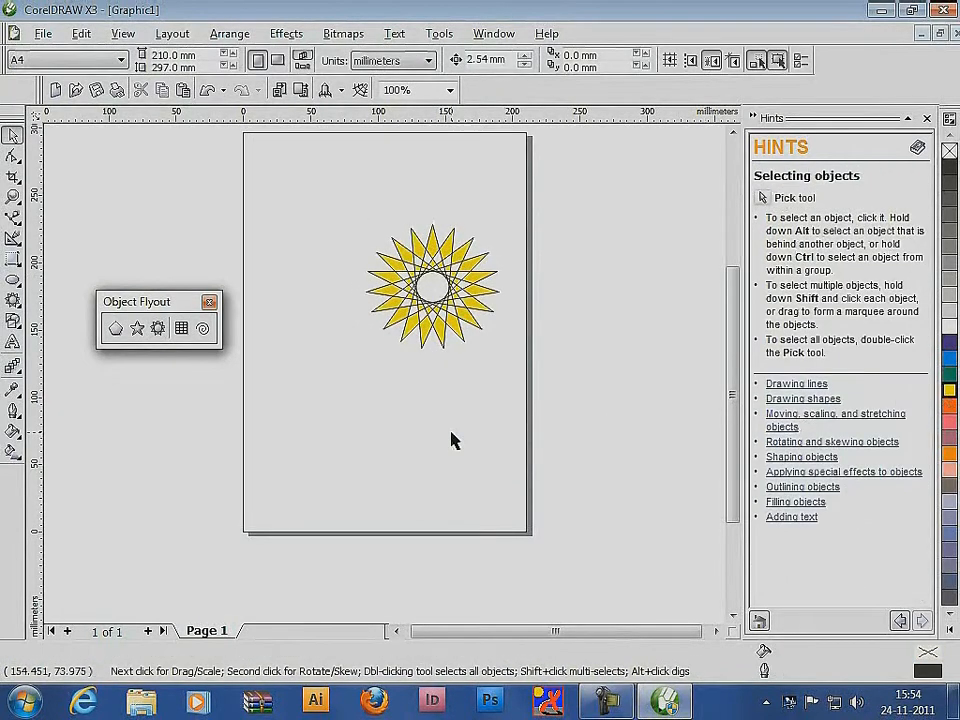
Delete the complex star and draw a graph paper grid of 7 columns by 7 rows, about 87 by 65 mm, on the upper page
{"action": "left_click_drag", "start_coordinate": [331, 200], "coordinate": [549, 392]}
{"action": "key", "text": "Delete"}
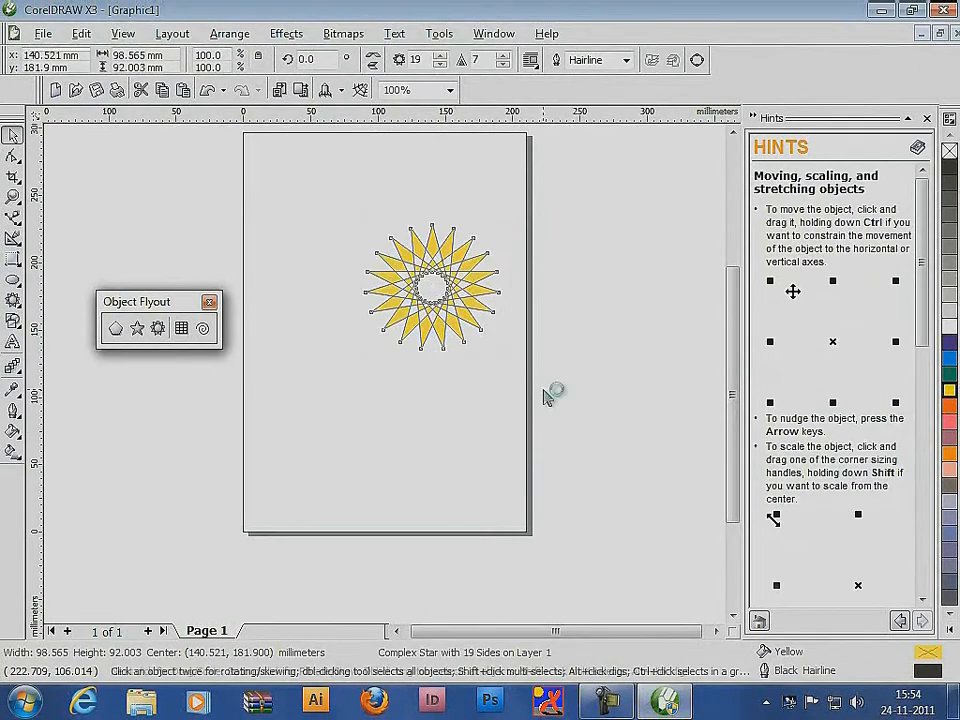
{"action": "left_click", "coordinate": [181, 329]}
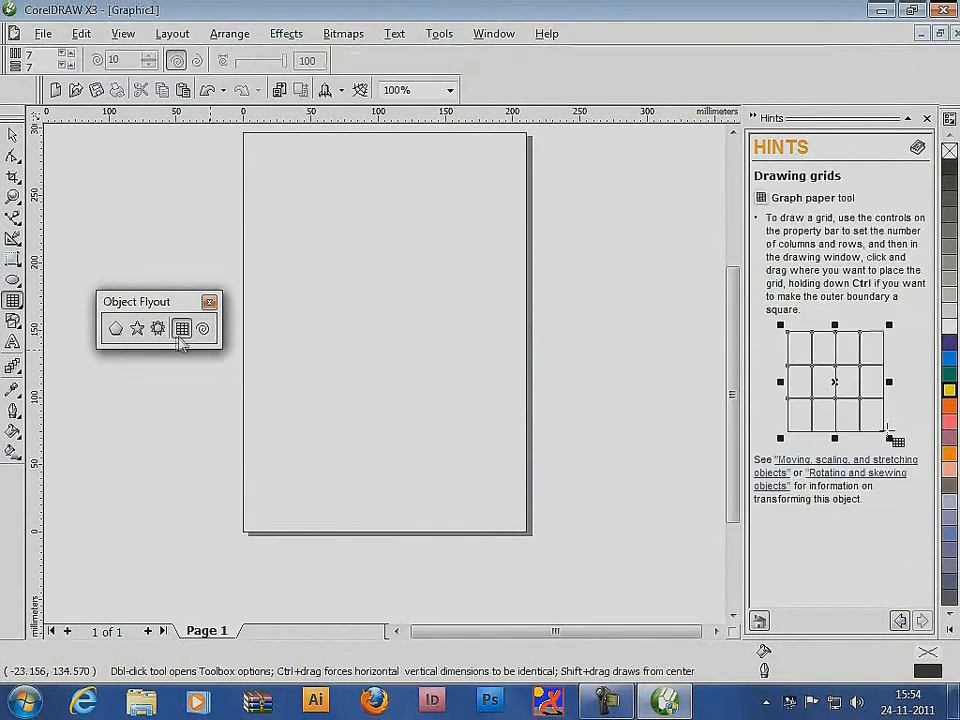
{"action": "left_click_drag", "start_coordinate": [292, 232], "coordinate": [408, 320]}
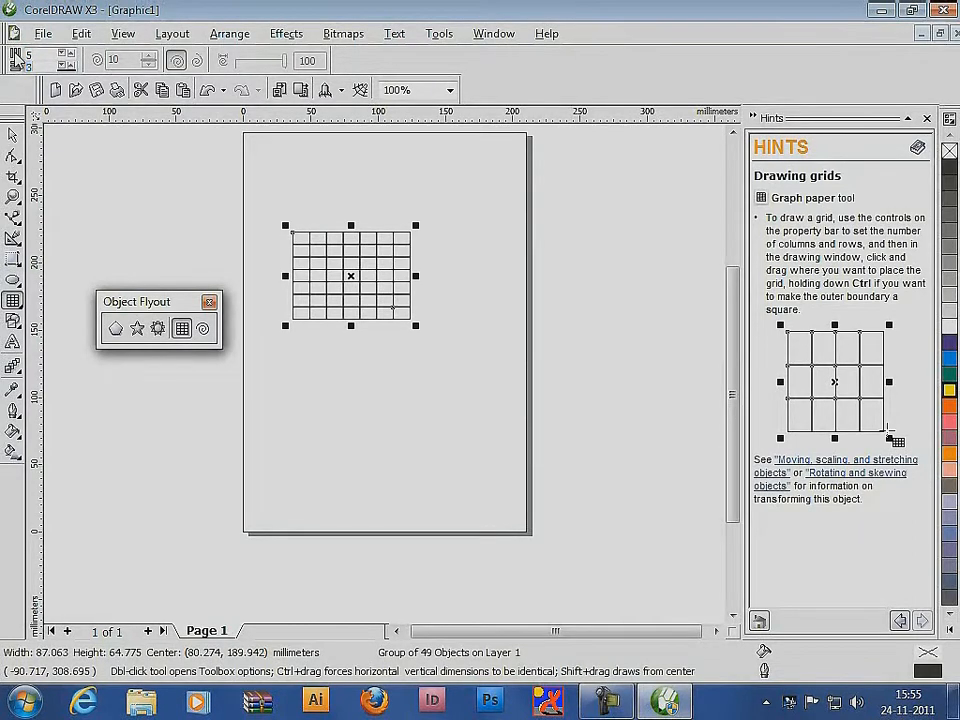
Draw a 5-by-3 grid about 139 by 93 mm on the lower page and an 8-by-6 grid about 111 by 56 mm near the page top
{"action": "left_click_drag", "start_coordinate": [306, 364], "coordinate": [500, 494]}
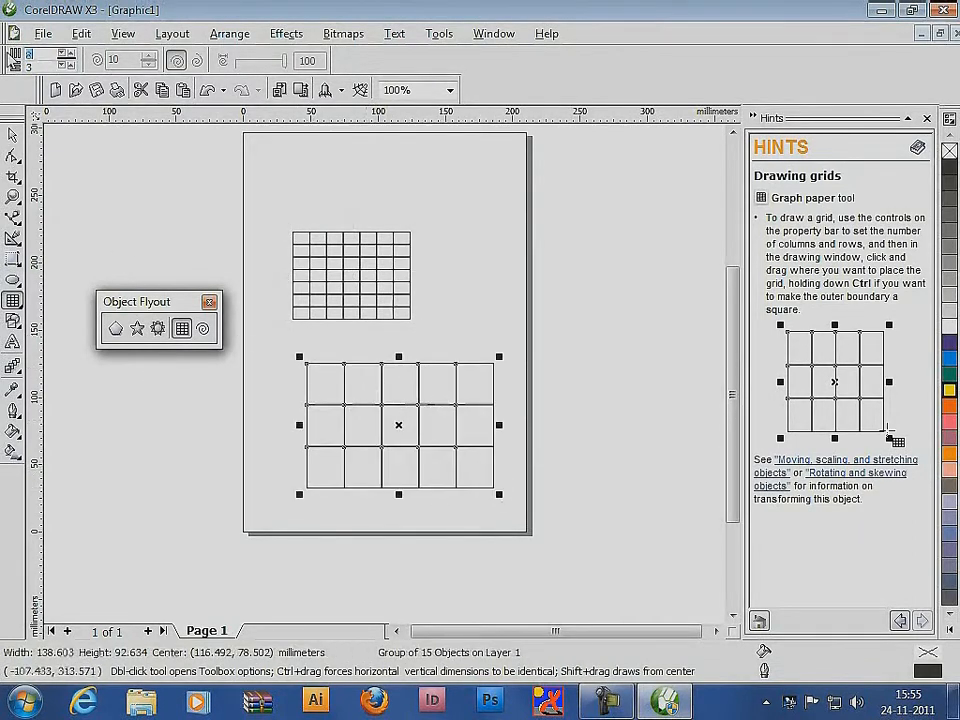
{"action": "left_click_drag", "start_coordinate": [322, 141], "coordinate": [472, 216]}
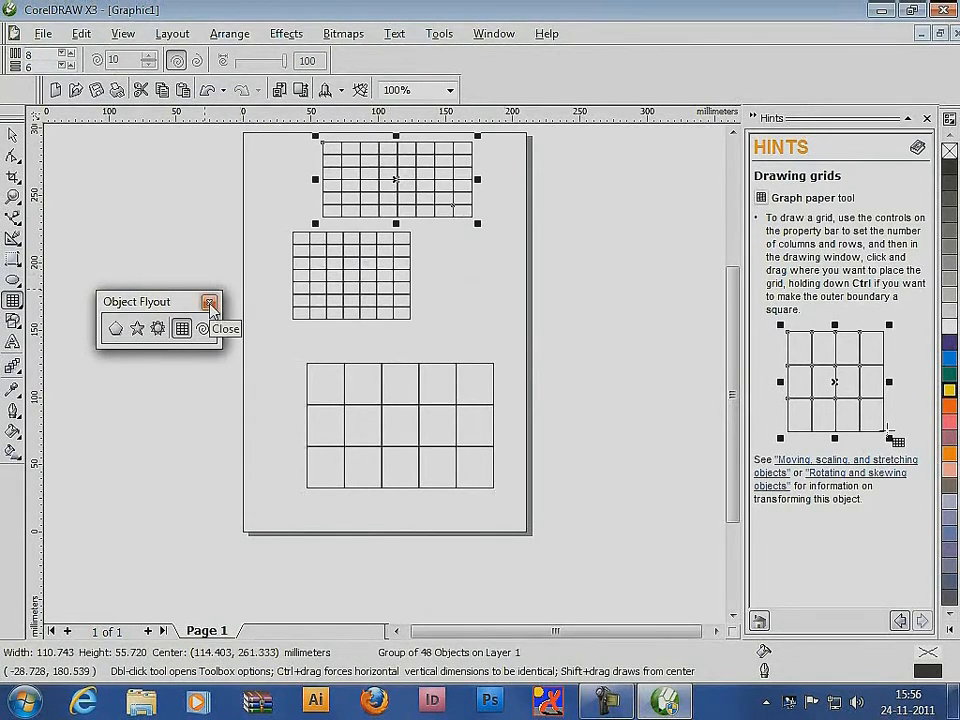
Ungroup the topmost grid and move three of its lower-right cells out to the right, leaving nothing selected
{"action": "key", "text": "space"}
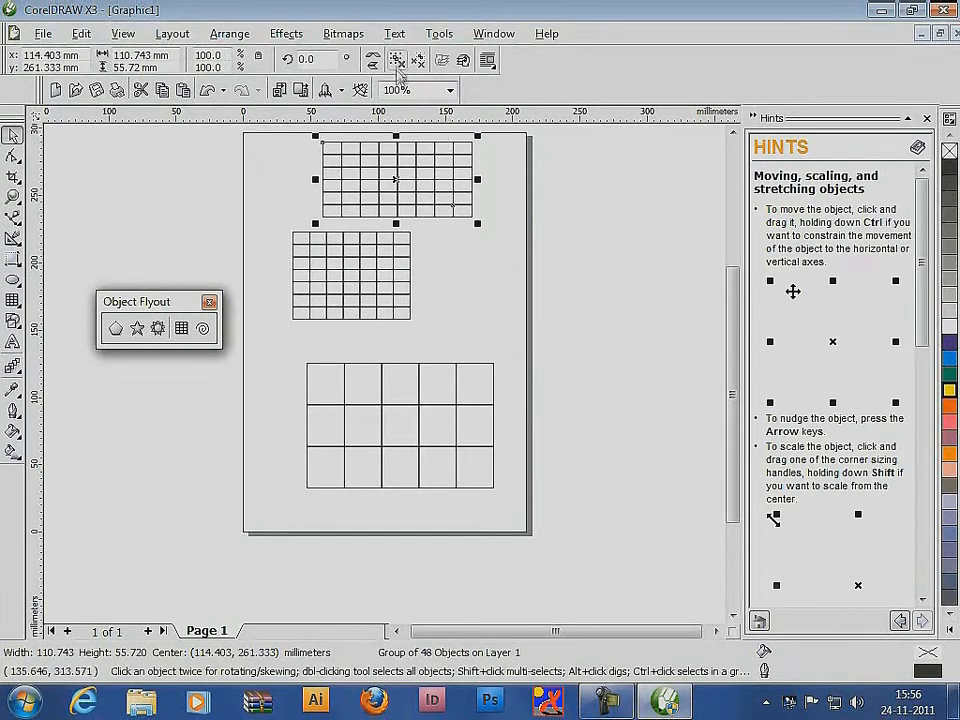
{"action": "left_click", "coordinate": [398, 61]}
{"action": "left_click", "coordinate": [564, 239]}
{"action": "left_click_drag", "start_coordinate": [463, 211], "coordinate": [493, 186]}
{"action": "left_click", "coordinate": [511, 171]}
{"action": "left_click", "coordinate": [561, 285]}
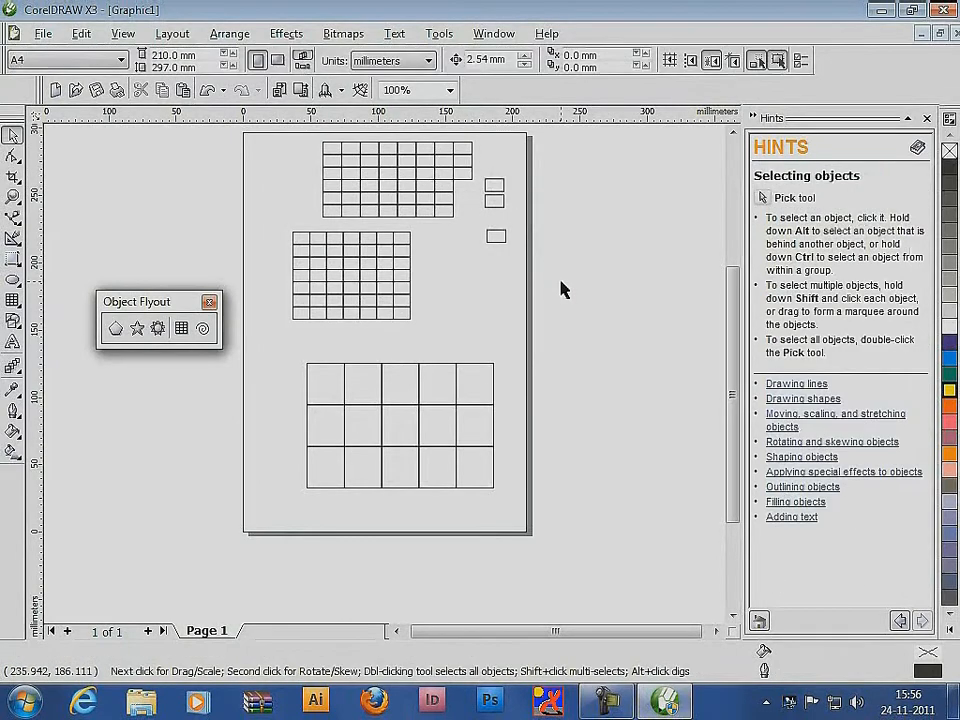
Delete all the grids and draw a symmetrical spiral with 10 revolutions on the left half of the page
{"action": "key", "text": "ctrl+a"}
{"action": "key", "text": "Delete"}
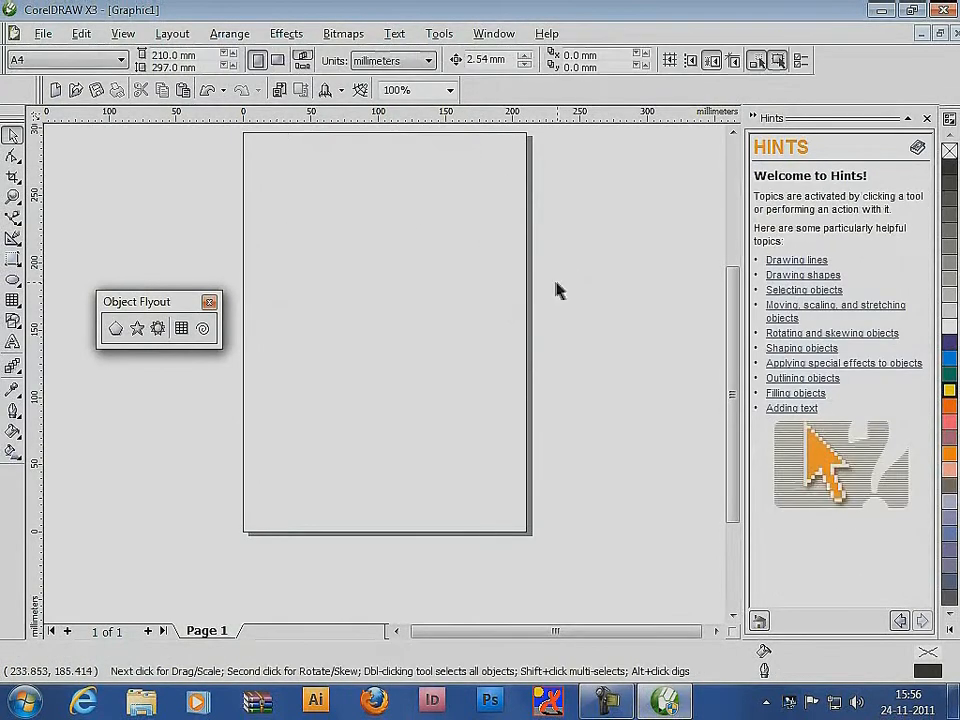
{"action": "left_click", "coordinate": [204, 330]}
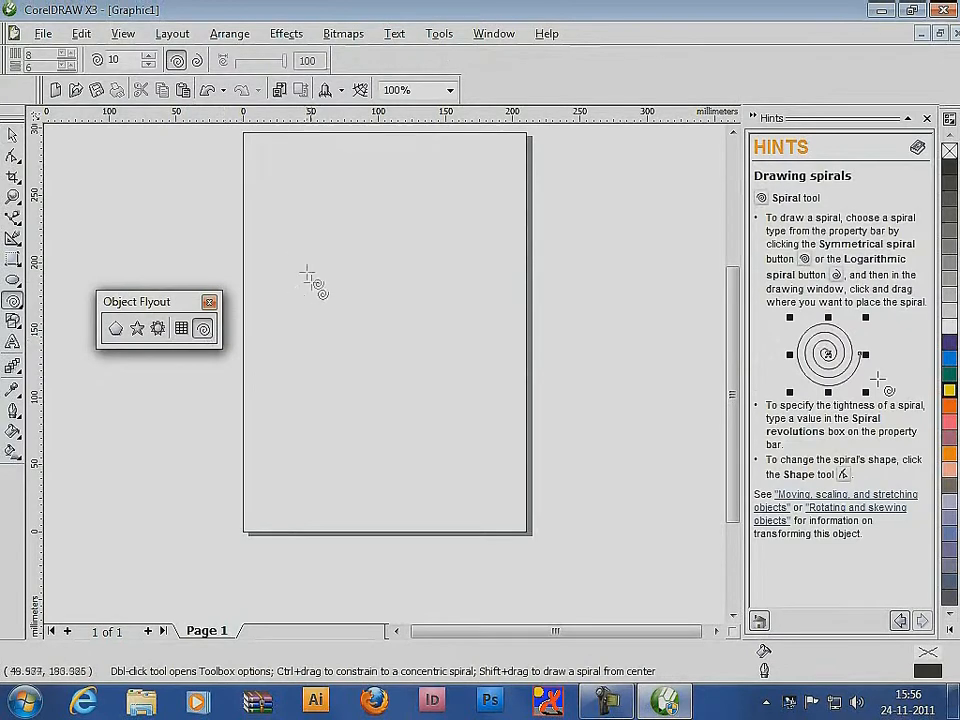
{"action": "left_click_drag", "start_coordinate": [266, 232], "coordinate": [405, 370]}
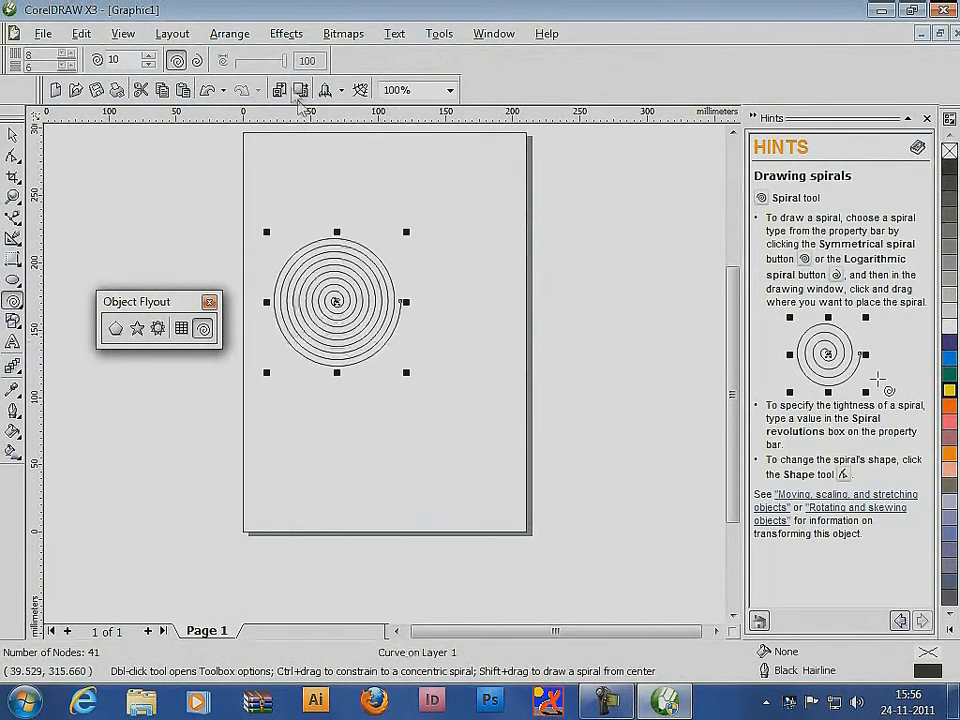
Draw a larger symmetrical spiral with 3 revolutions across the page's right edge
{"action": "left_click", "coordinate": [117, 60]}
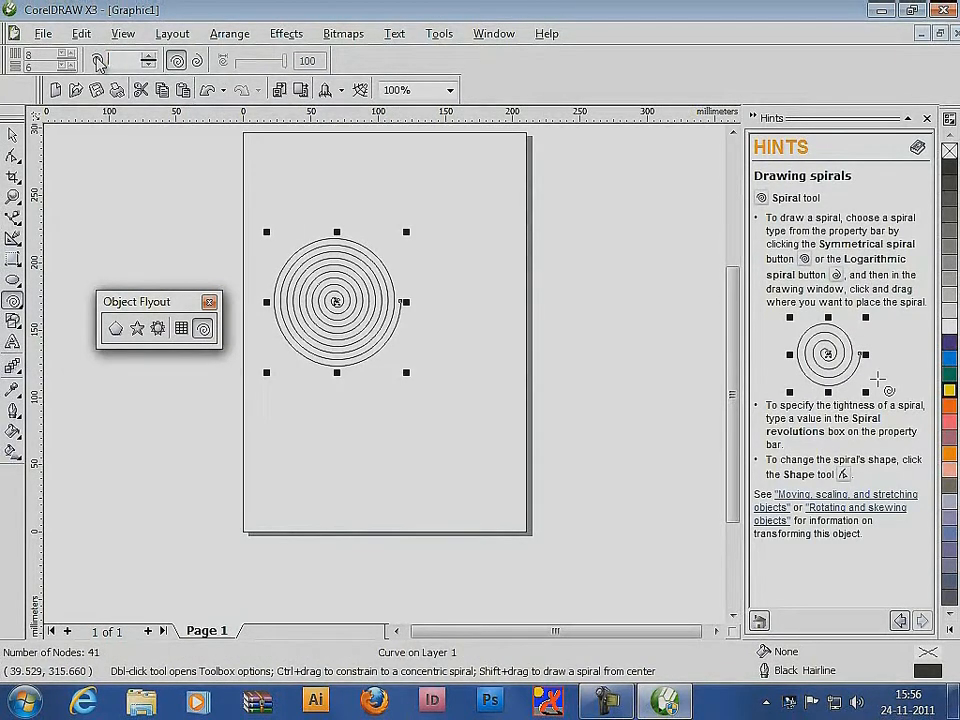
{"action": "type", "text": "3"}
{"action": "left_click_drag", "start_coordinate": [433, 281], "coordinate": [626, 437]}
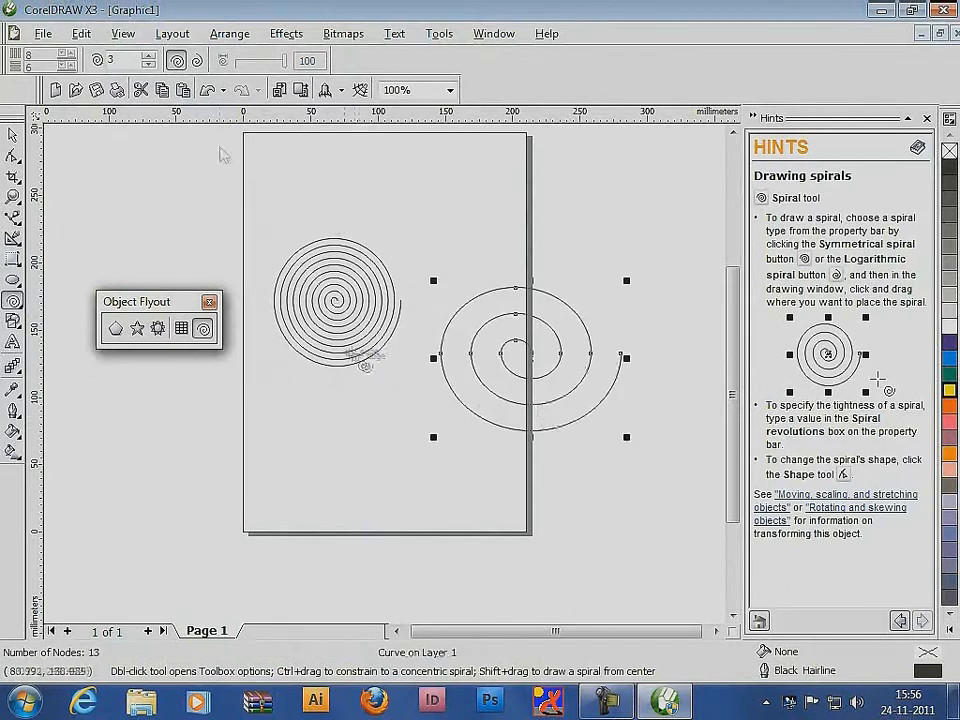
Draw three logarithmic spirals of 3 revolutions, the first with expansion factor 100 and the others with successively lower factors down to 14
{"action": "left_click", "coordinate": [197, 60]}
{"action": "left_click_drag", "start_coordinate": [401, 189], "coordinate": [521, 294]}
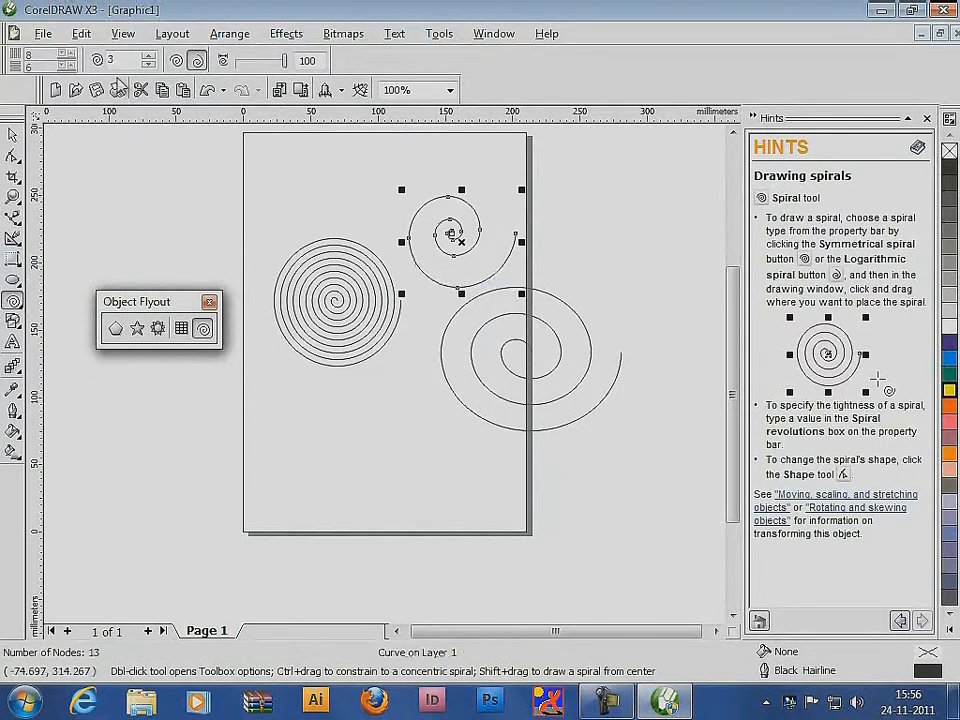
{"action": "left_click_drag", "start_coordinate": [285, 60], "coordinate": [258, 60]}
{"action": "left_click_drag", "start_coordinate": [288, 410], "coordinate": [419, 512]}
{"action": "left_click_drag", "start_coordinate": [260, 62], "coordinate": [249, 65]}
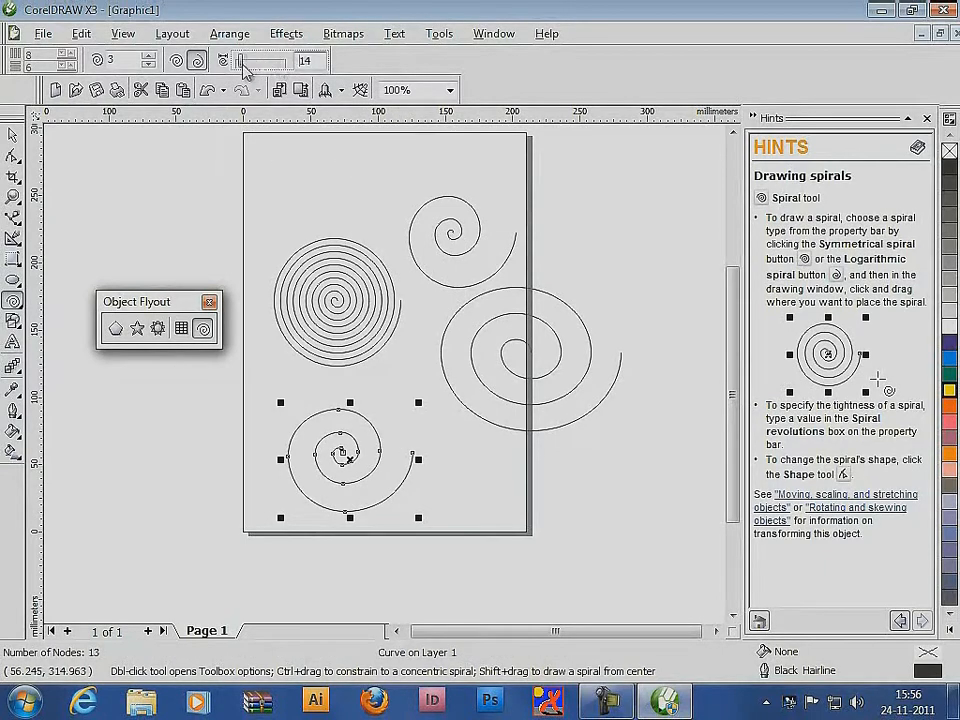
{"action": "left_click_drag", "start_coordinate": [285, 154], "coordinate": [404, 238]}
Delete all the spirals from the drawing
{"action": "key", "text": "space"}
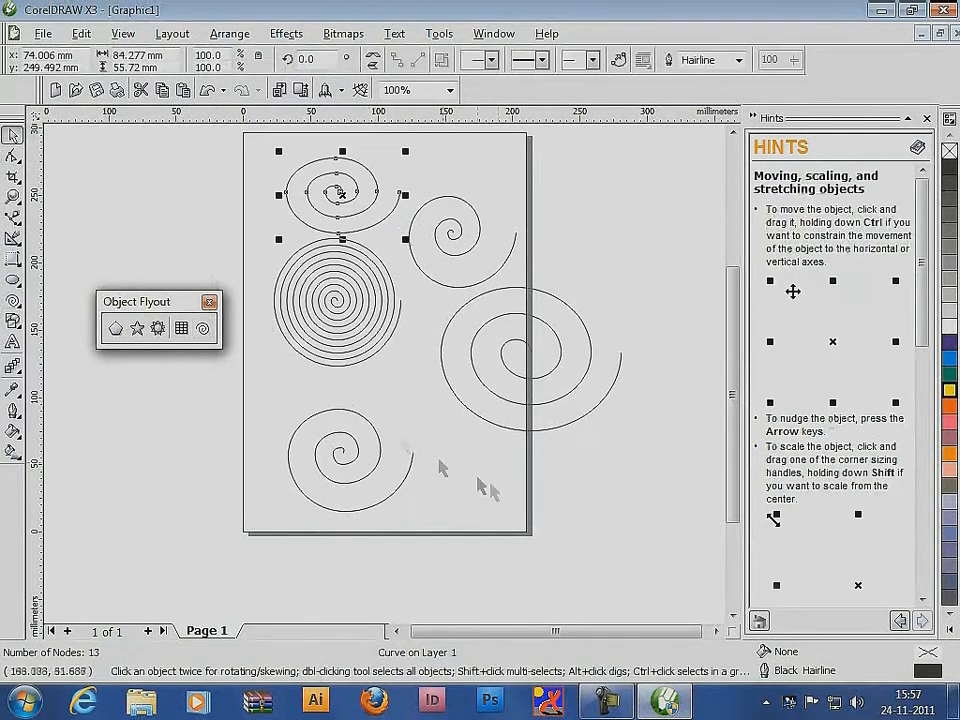
{"action": "key", "text": "ctrl+a"}
{"action": "key", "text": "Delete"}
Close the floating Object Flyout and detach the Perfect Shape Flyout beside the page
{"action": "left_click", "coordinate": [208, 302]}
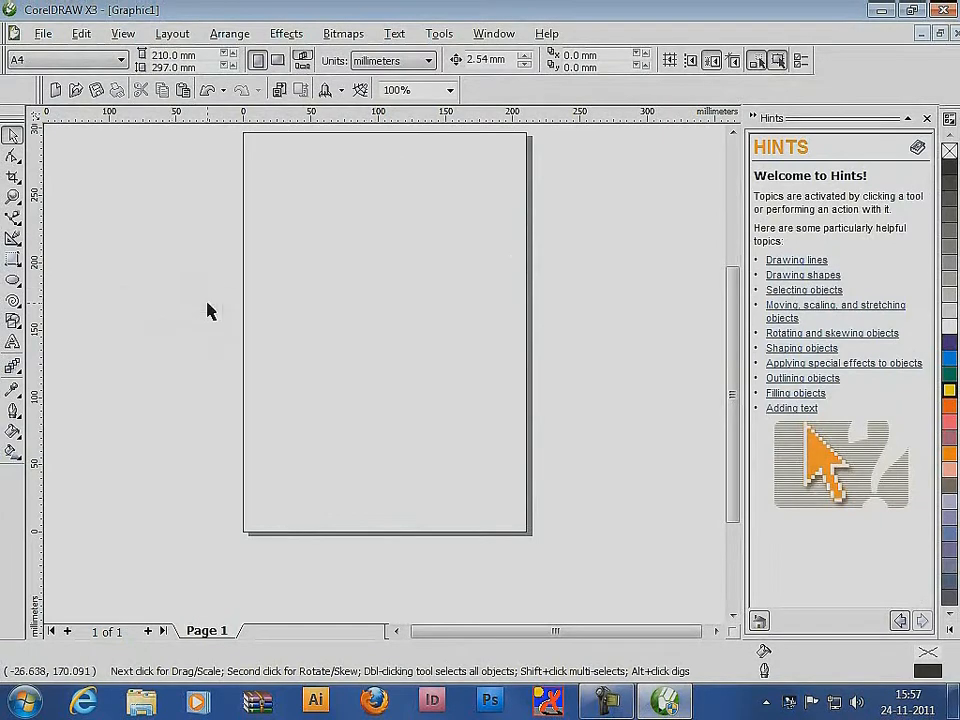
{"action": "left_click", "coordinate": [14, 323]}
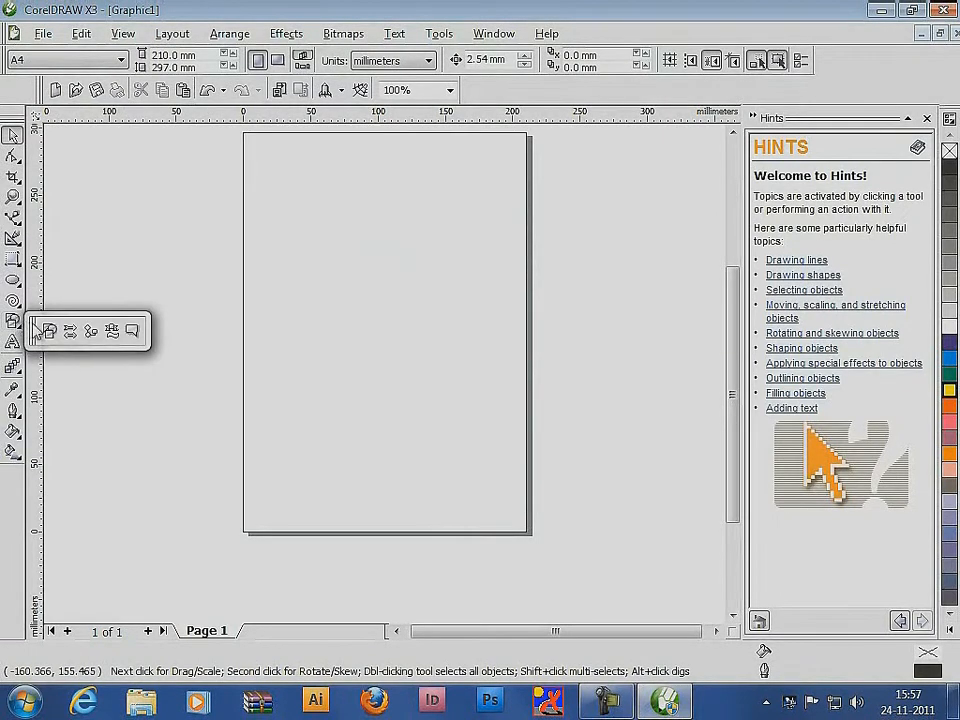
{"action": "left_click_drag", "start_coordinate": [117, 304], "coordinate": [117, 302]}
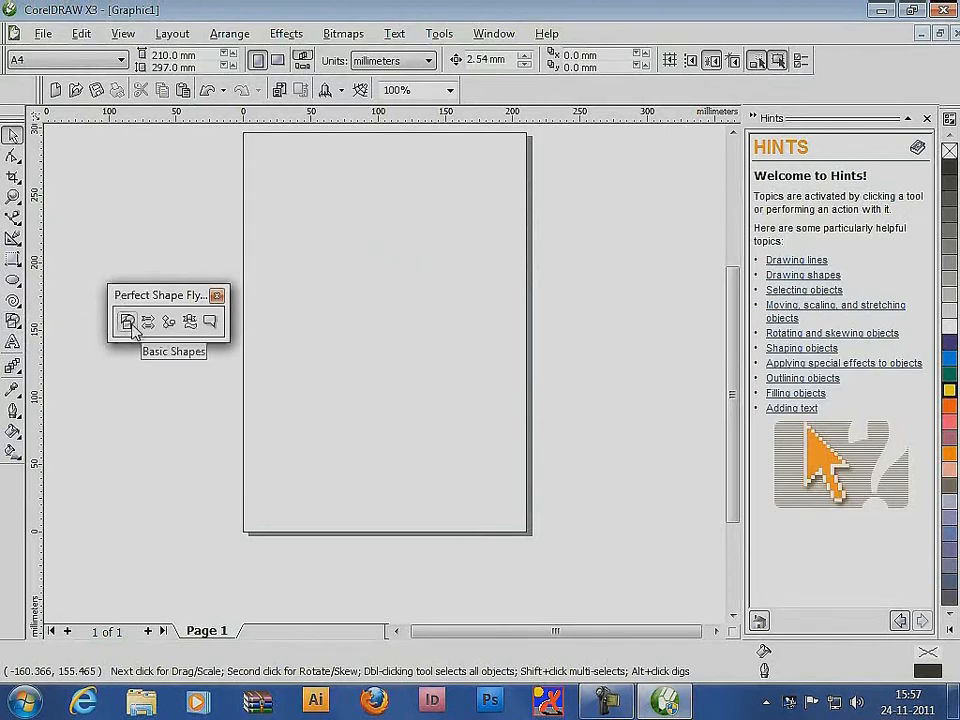
Draw a basic-shape parallelogram about 54 by 55 mm at the page's upper left and a trapezoid to its right
{"action": "left_click", "coordinate": [127, 322]}
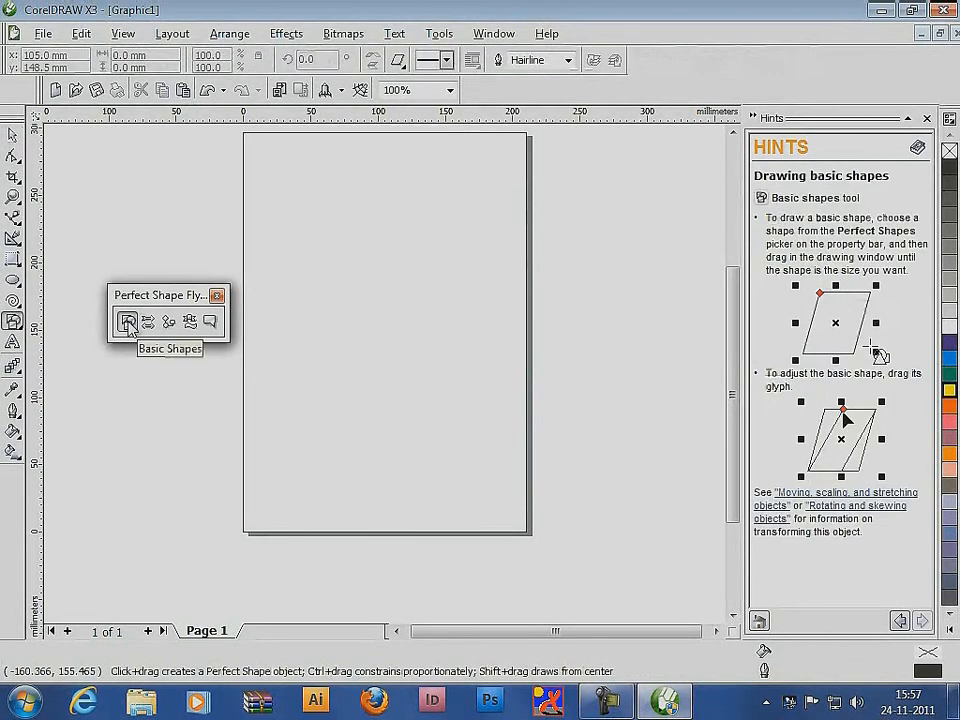
{"action": "left_click", "coordinate": [398, 60]}
{"action": "left_click", "coordinate": [405, 104]}
{"action": "left_click_drag", "start_coordinate": [257, 155], "coordinate": [329, 230]}
{"action": "left_click", "coordinate": [398, 60]}
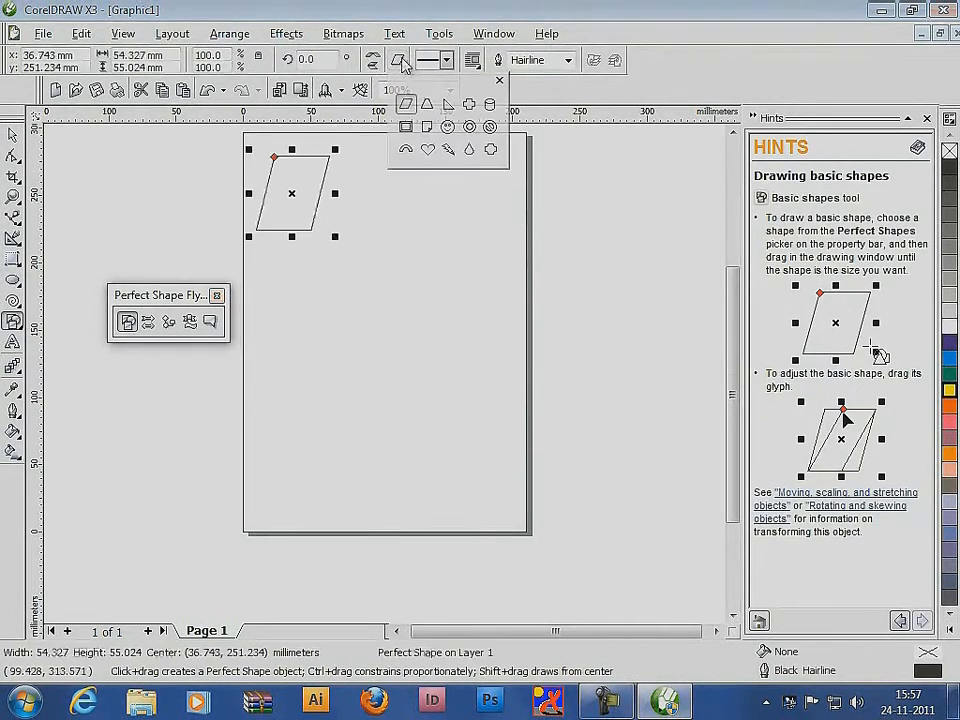
{"action": "left_click", "coordinate": [427, 104]}
{"action": "left_click_drag", "start_coordinate": [362, 157], "coordinate": [448, 247]}
Draw a cross about 34 by 32 mm at the page's upper right and a folded-corner sheet about 47 by 40 mm below the parallelogram
{"action": "left_click", "coordinate": [398, 60]}
{"action": "left_click", "coordinate": [469, 103]}
{"action": "left_click_drag", "start_coordinate": [478, 164], "coordinate": [524, 207]}
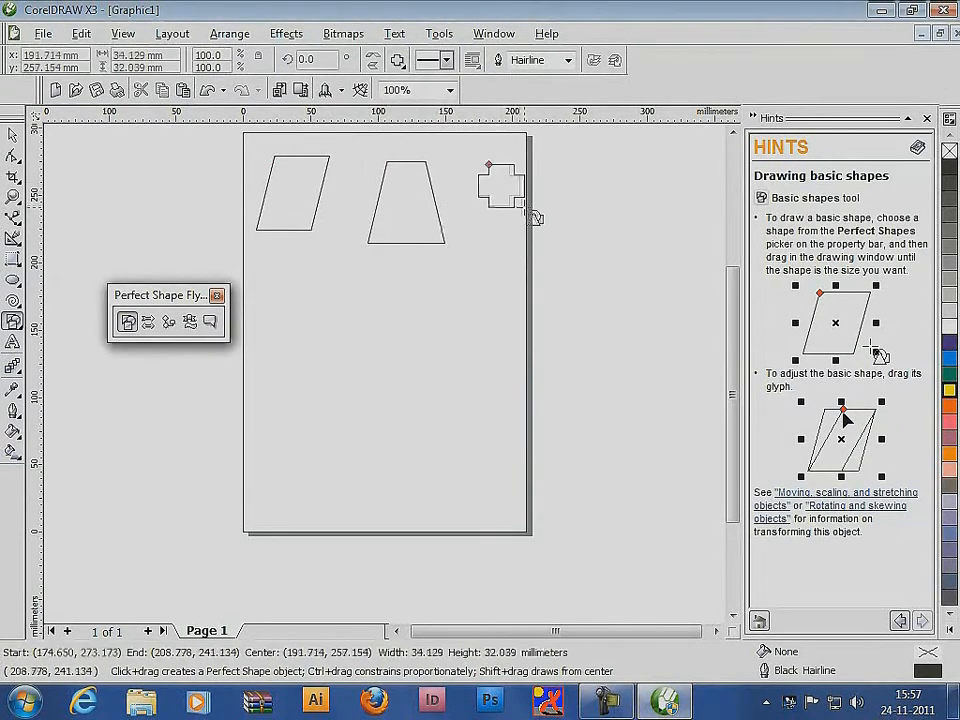
{"action": "left_click", "coordinate": [398, 60]}
{"action": "left_click", "coordinate": [430, 128]}
{"action": "left_click_drag", "start_coordinate": [268, 258], "coordinate": [332, 312]}
Draw a smiley face below the trapezoid and an elliptical ring below the folded-corner sheet
{"action": "left_click", "coordinate": [398, 60]}
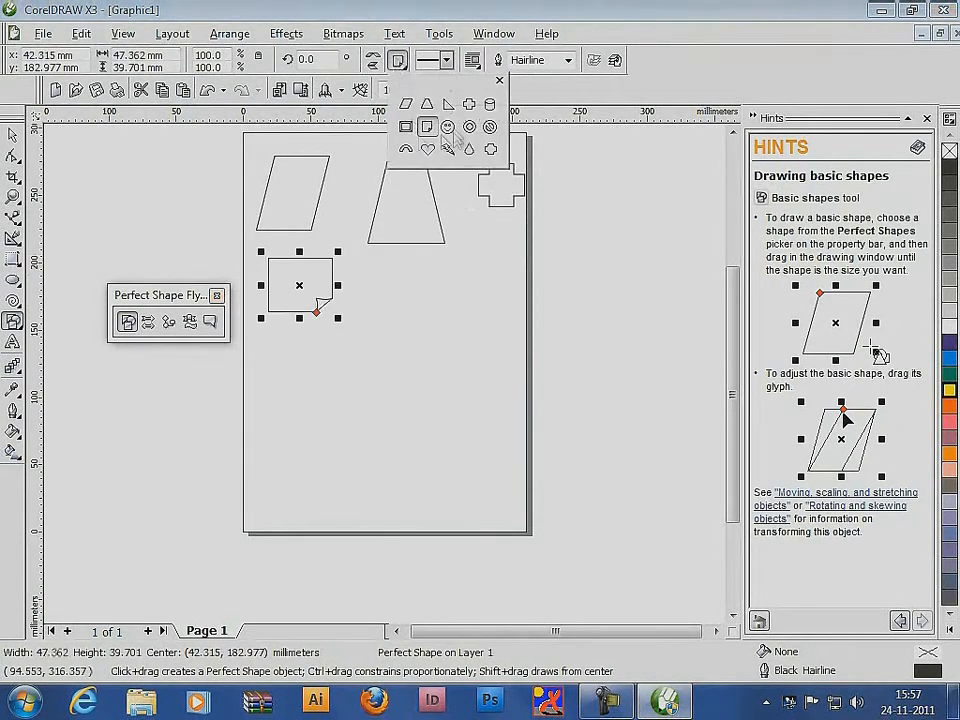
{"action": "left_click", "coordinate": [448, 127]}
{"action": "left_click_drag", "start_coordinate": [380, 262], "coordinate": [462, 343]}
{"action": "left_click", "coordinate": [398, 60]}
{"action": "left_click", "coordinate": [469, 127]}
{"action": "left_click_drag", "start_coordinate": [279, 320], "coordinate": [378, 400]}
Draw a lightning bolt about 54 by 57 mm below the smiley face and a teardrop about 34 by 49 mm below the ring
{"action": "left_click", "coordinate": [398, 60]}
{"action": "left_click", "coordinate": [448, 149]}
{"action": "left_click_drag", "start_coordinate": [415, 347], "coordinate": [500, 437]}
{"action": "left_click", "coordinate": [446, 60]}
{"action": "left_click", "coordinate": [398, 60]}
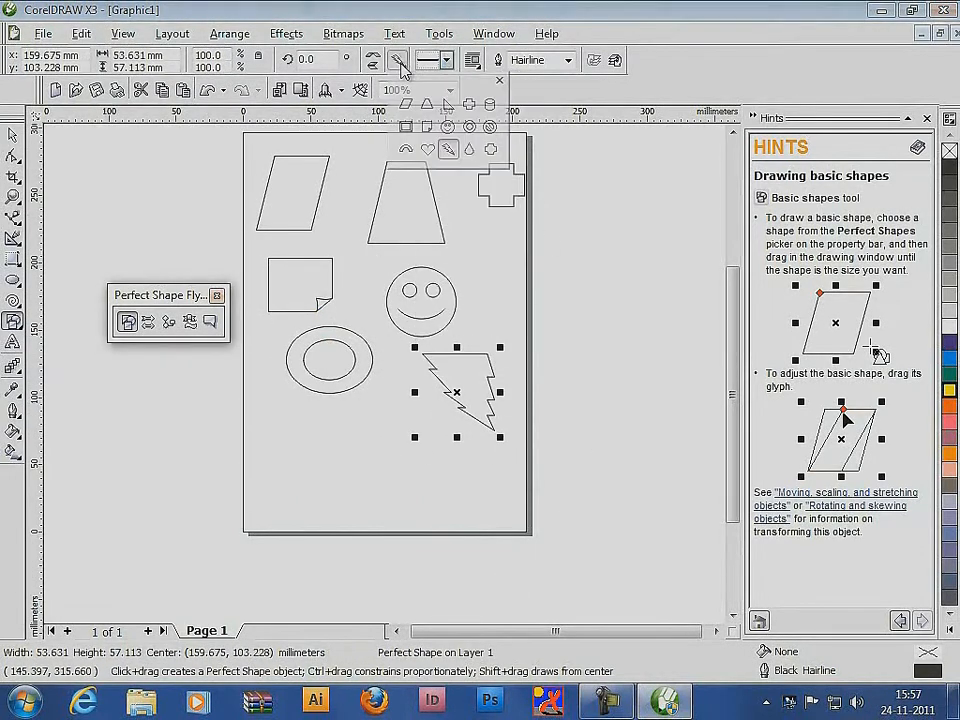
{"action": "left_click", "coordinate": [470, 151]}
{"action": "left_click_drag", "start_coordinate": [300, 420], "coordinate": [346, 487]}
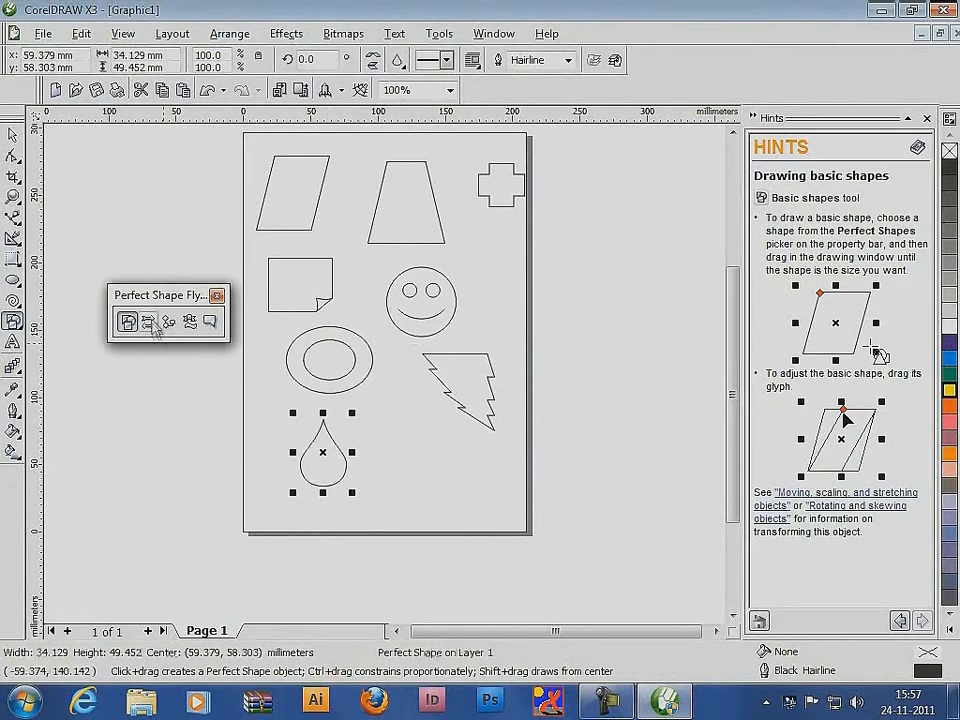
Delete all the basic shapes from the page
{"action": "left_click", "coordinate": [149, 322]}
{"action": "double_click", "coordinate": [13, 135]}
{"action": "left_click", "coordinate": [178, 197]}
{"action": "key", "text": "Delete"}
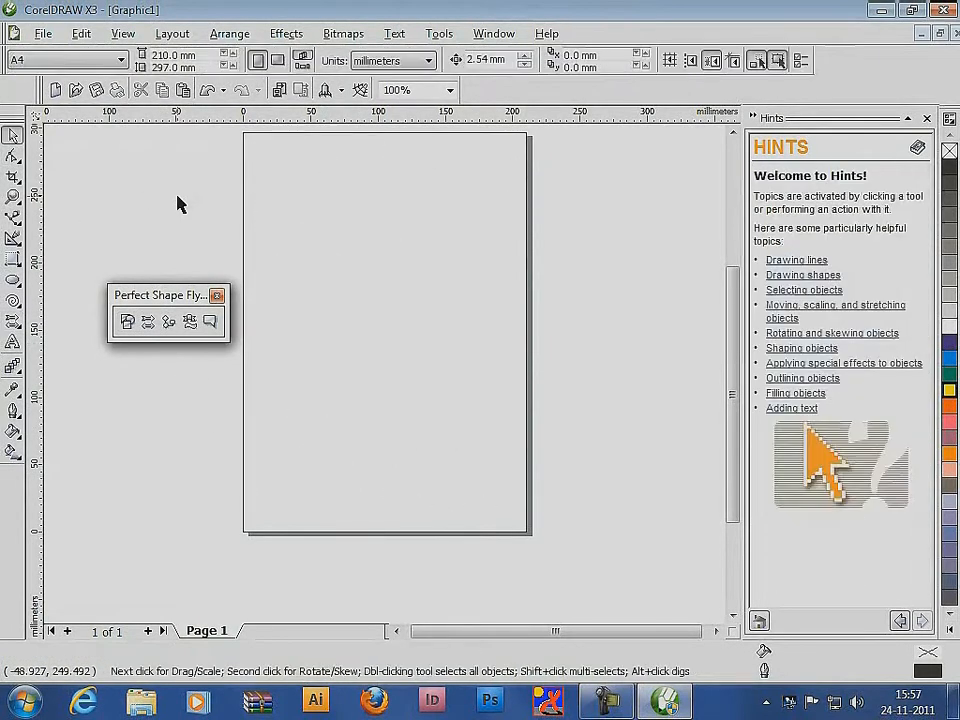
Draw a right-pointing arrow about 72 by 50 mm at the page's upper left and a double-headed horizontal arrow about 57 by 33 mm beside it
{"action": "left_click", "coordinate": [149, 322]}
{"action": "left_click", "coordinate": [397, 60]}
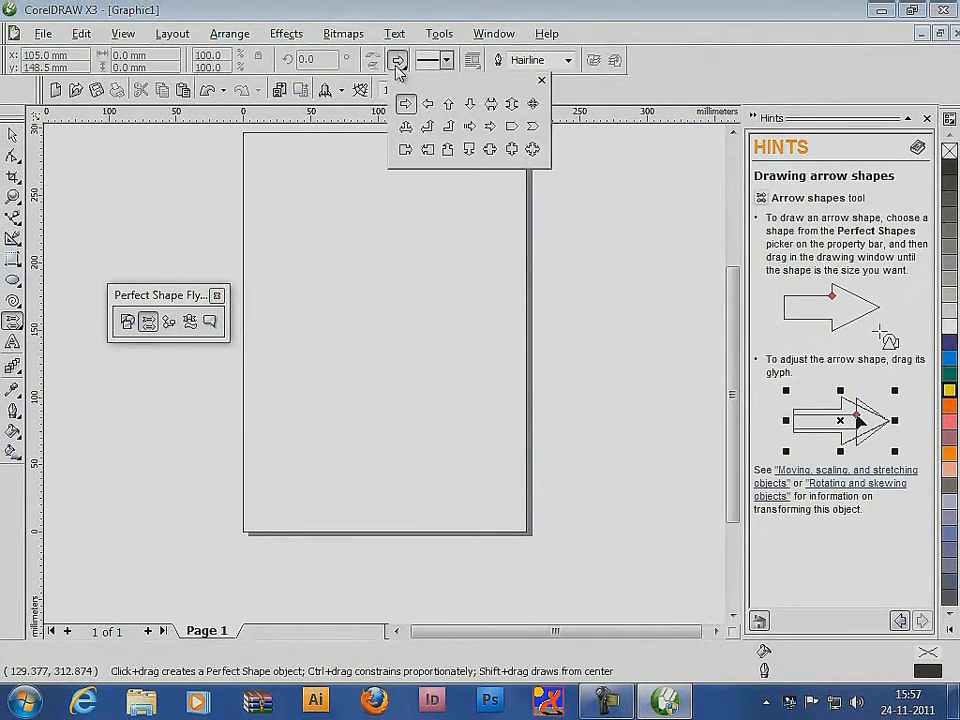
{"action": "left_click", "coordinate": [405, 104]}
{"action": "left_click_drag", "start_coordinate": [266, 160], "coordinate": [363, 228]}
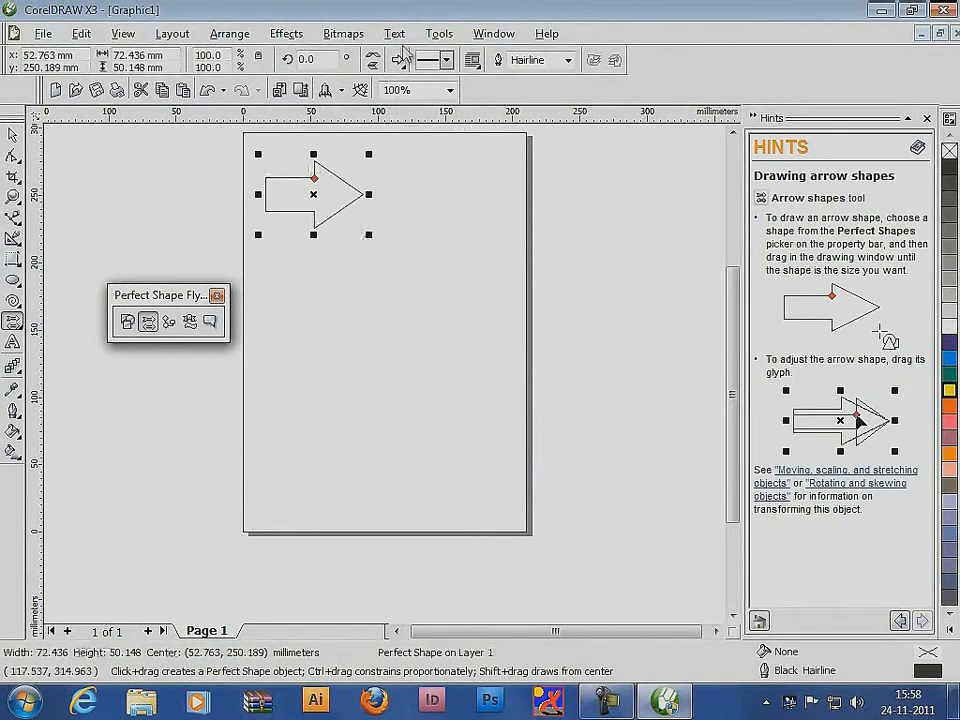
{"action": "left_click", "coordinate": [397, 60]}
{"action": "left_click", "coordinate": [490, 104]}
{"action": "left_click_drag", "start_coordinate": [408, 177], "coordinate": [491, 229]}
Draw a striped right arrow about 66 by 45 mm and, beside it, a box with a downward arrow about 50 by 54 mm
{"action": "left_click", "coordinate": [398, 61]}
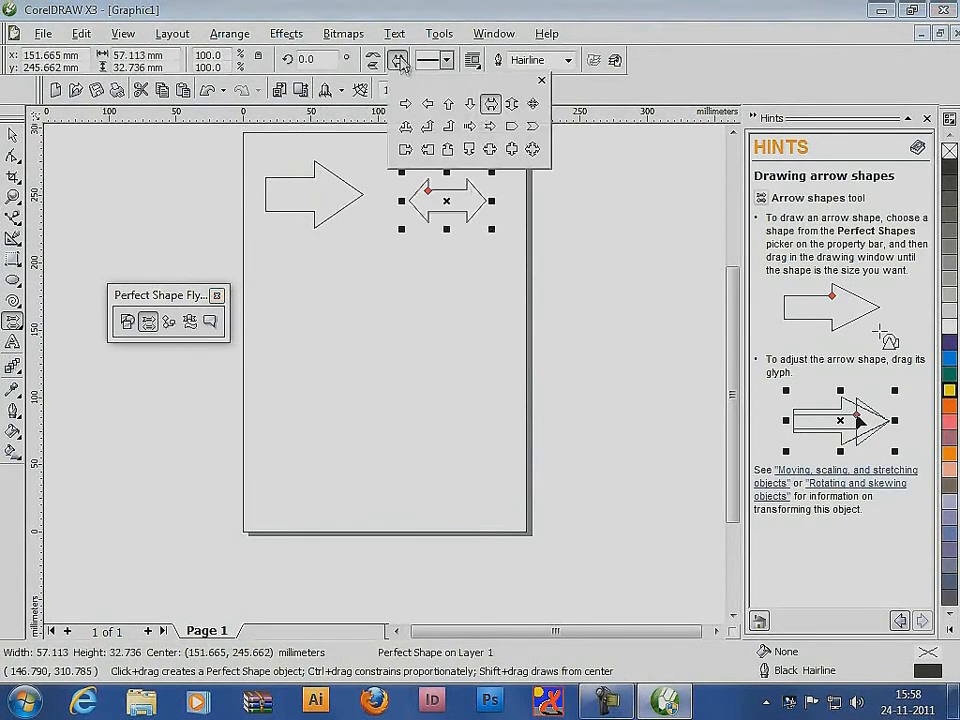
{"action": "left_click", "coordinate": [469, 126]}
{"action": "left_click_drag", "start_coordinate": [276, 243], "coordinate": [378, 317]}
{"action": "left_click", "coordinate": [397, 60]}
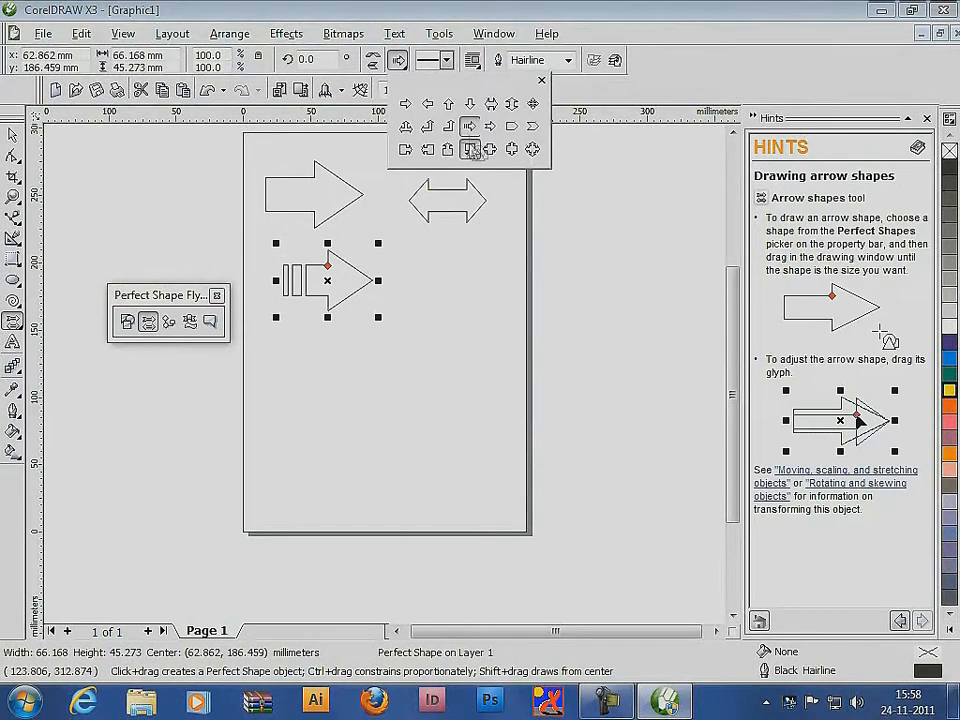
{"action": "left_click", "coordinate": [470, 150]}
{"action": "left_click_drag", "start_coordinate": [412, 240], "coordinate": [492, 324]}
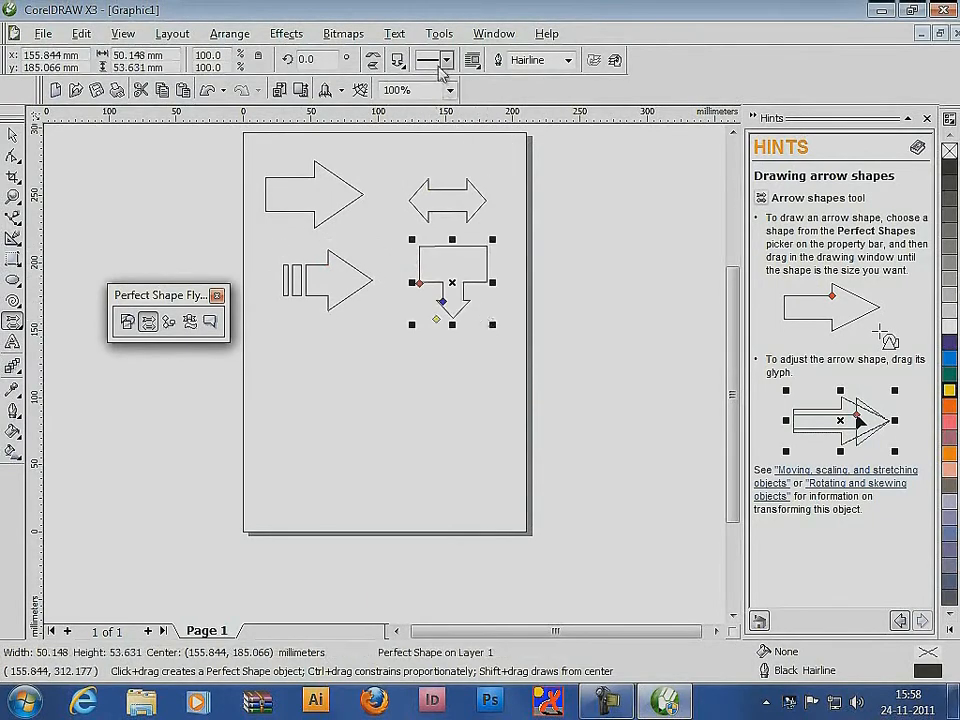
Draw a four-way arrow shape about 61 by 61 mm below the striped arrow
{"action": "left_click", "coordinate": [398, 61]}
{"action": "left_click", "coordinate": [529, 150]}
{"action": "left_click_drag", "start_coordinate": [280, 332], "coordinate": [362, 413]}
Delete all the arrow shapes from the page
{"action": "left_click", "coordinate": [12, 135]}
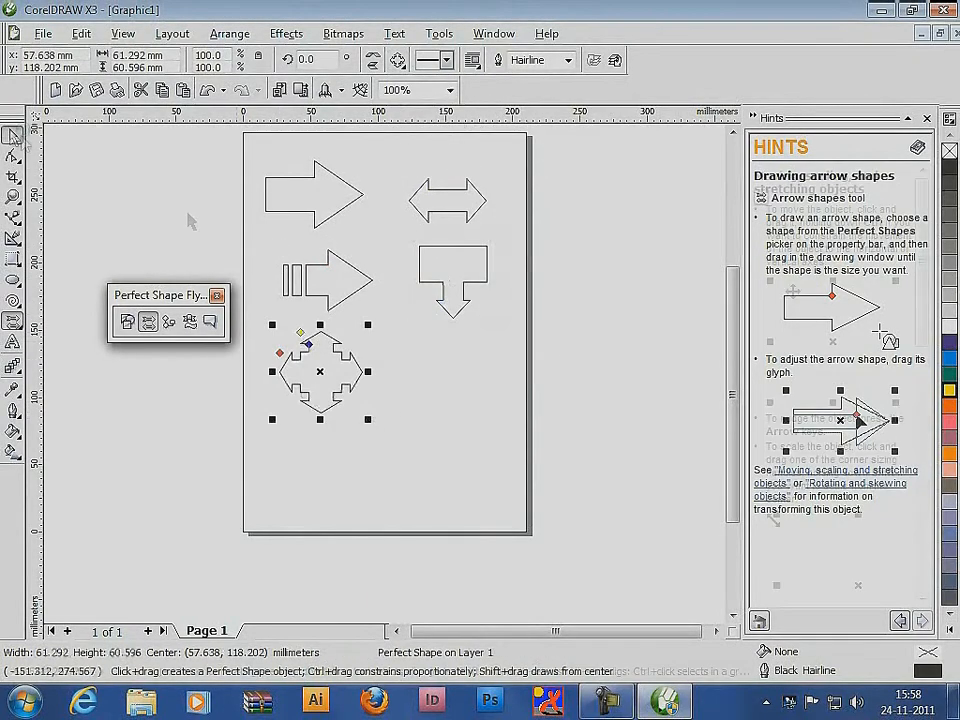
{"action": "left_click", "coordinate": [563, 328]}
{"action": "key", "text": "ctrl+a"}
{"action": "key", "text": "Delete"}
Draw a flowchart parallelogram at the page's upper left and a rectangle with two inner vertical lines, about 70 by 38 mm, beside it
{"action": "left_click", "coordinate": [168, 322]}
{"action": "left_click", "coordinate": [400, 61]}
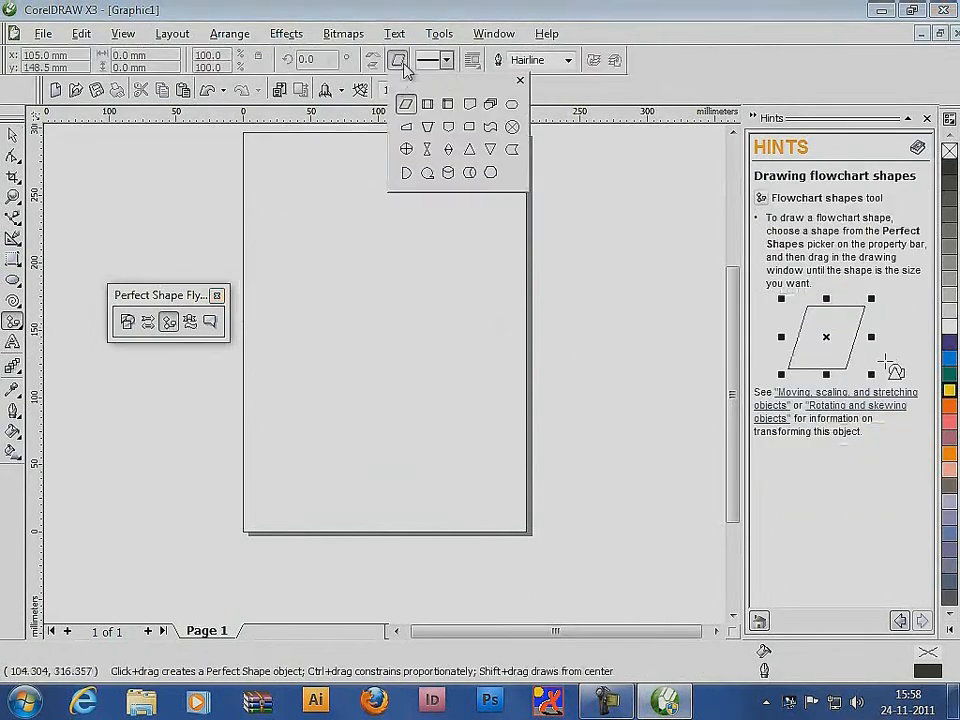
{"action": "left_click", "coordinate": [406, 104]}
{"action": "left_click_drag", "start_coordinate": [254, 148], "coordinate": [313, 210]}
{"action": "left_click", "coordinate": [400, 61]}
{"action": "left_click", "coordinate": [428, 104]}
{"action": "left_click_drag", "start_coordinate": [362, 155], "coordinate": [456, 206]}
Draw a stacked-documents flowchart shape below the parallelogram and a downward-pointing pentagon connector beside it
{"action": "left_click", "coordinate": [400, 61]}
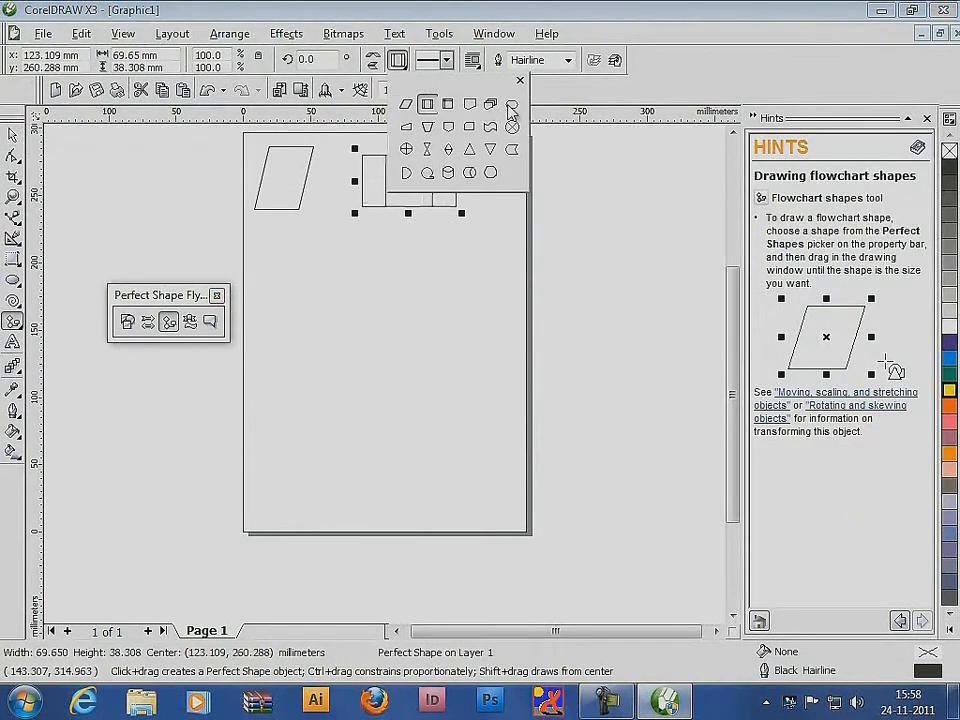
{"action": "left_click", "coordinate": [491, 104]}
{"action": "left_click_drag", "start_coordinate": [266, 233], "coordinate": [322, 278]}
{"action": "left_click", "coordinate": [399, 61]}
{"action": "left_click", "coordinate": [448, 125]}
{"action": "left_click_drag", "start_coordinate": [363, 237], "coordinate": [414, 281]}
Draw a crossed-circle flowchart shape about 42 mm wide below the stacked documents and an upright triangle to its right
{"action": "left_click", "coordinate": [399, 61]}
{"action": "left_click", "coordinate": [405, 148]}
{"action": "left_click_drag", "start_coordinate": [284, 294], "coordinate": [342, 351]}
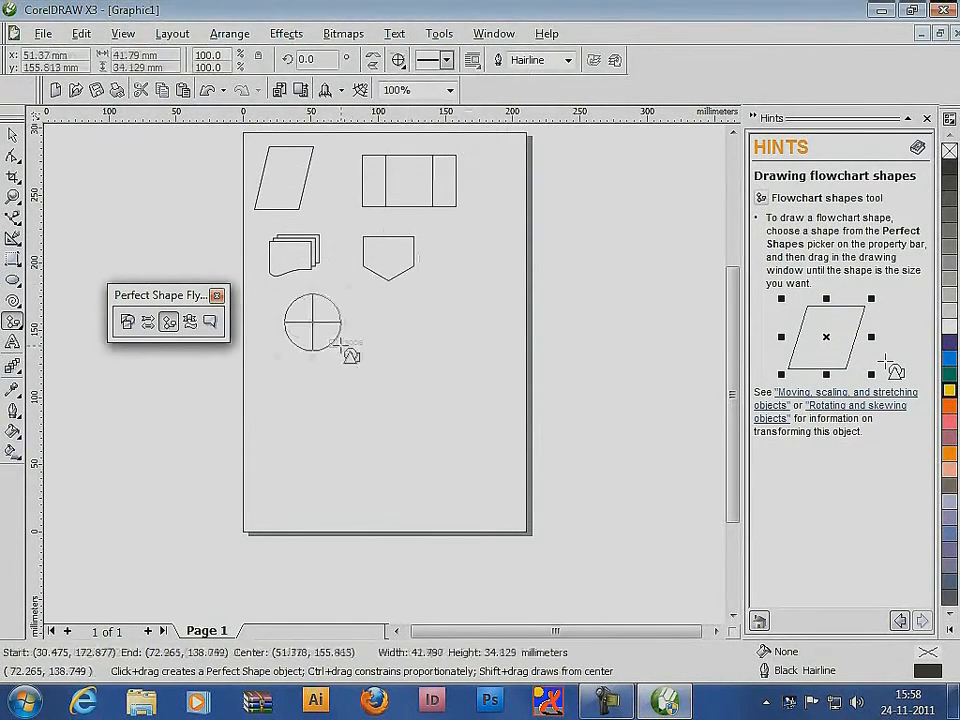
{"action": "left_click", "coordinate": [399, 61]}
{"action": "left_click", "coordinate": [470, 148]}
{"action": "left_click_drag", "start_coordinate": [396, 296], "coordinate": [450, 363]}
Draw a tall cylinder flowchart shape about 51 by 86 mm overlapping the bottom of the crossed circle
{"action": "left_click", "coordinate": [399, 61]}
{"action": "left_click", "coordinate": [490, 173]}
{"action": "left_click_drag", "start_coordinate": [299, 333], "coordinate": [368, 449]}
Draw another flowchart perfect shape to the right of the cylinder, below the triangle
{"action": "left_click", "coordinate": [399, 61]}
{"action": "left_click", "coordinate": [427, 172]}
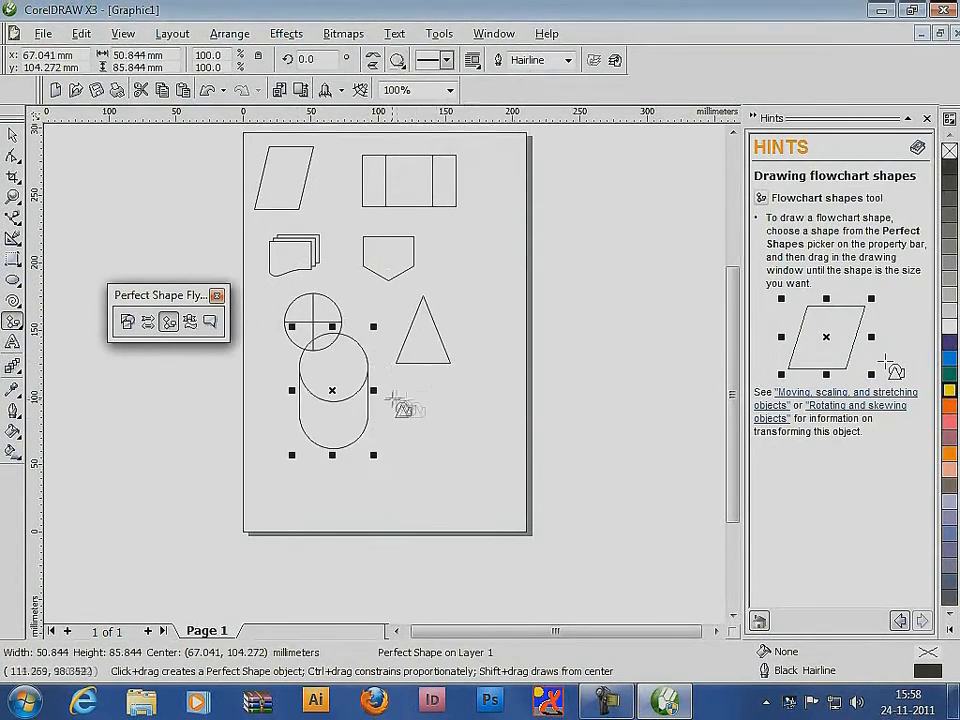
{"action": "left_click_drag", "start_coordinate": [397, 391], "coordinate": [443, 437]}
Delete all the flowchart shapes from the page
{"action": "left_click", "coordinate": [13, 135]}
{"action": "key", "text": "ctrl+a"}
{"action": "key", "text": "Delete"}
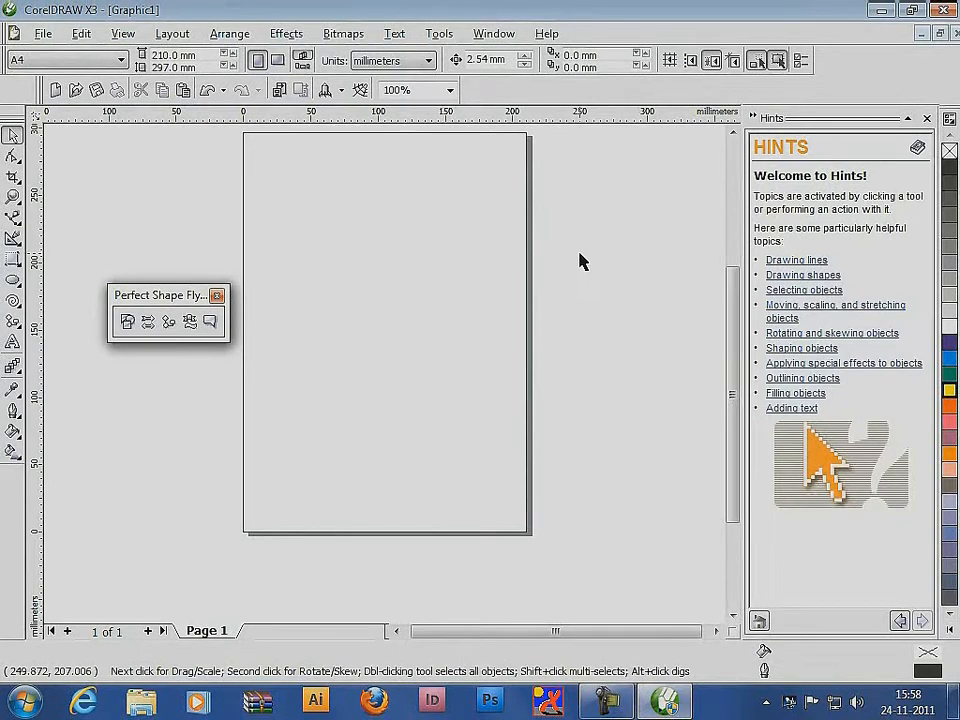
Draw two ribbon banner shapes side by side near the page's top, the first with raised tails, the second with lowered tails
{"action": "left_click", "coordinate": [190, 322]}
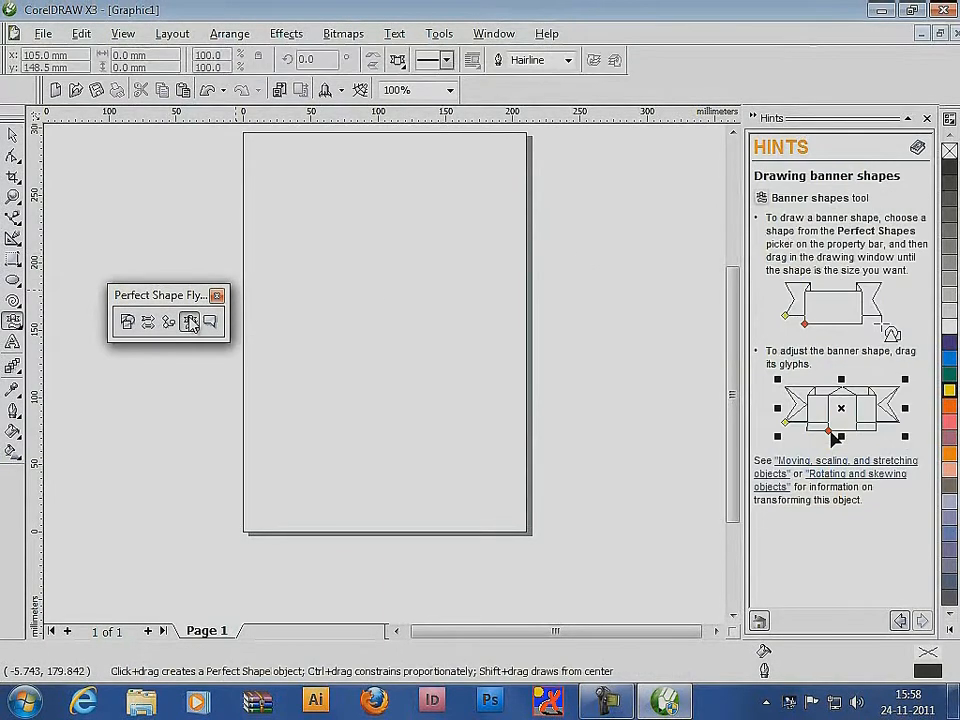
{"action": "left_click", "coordinate": [398, 61]}
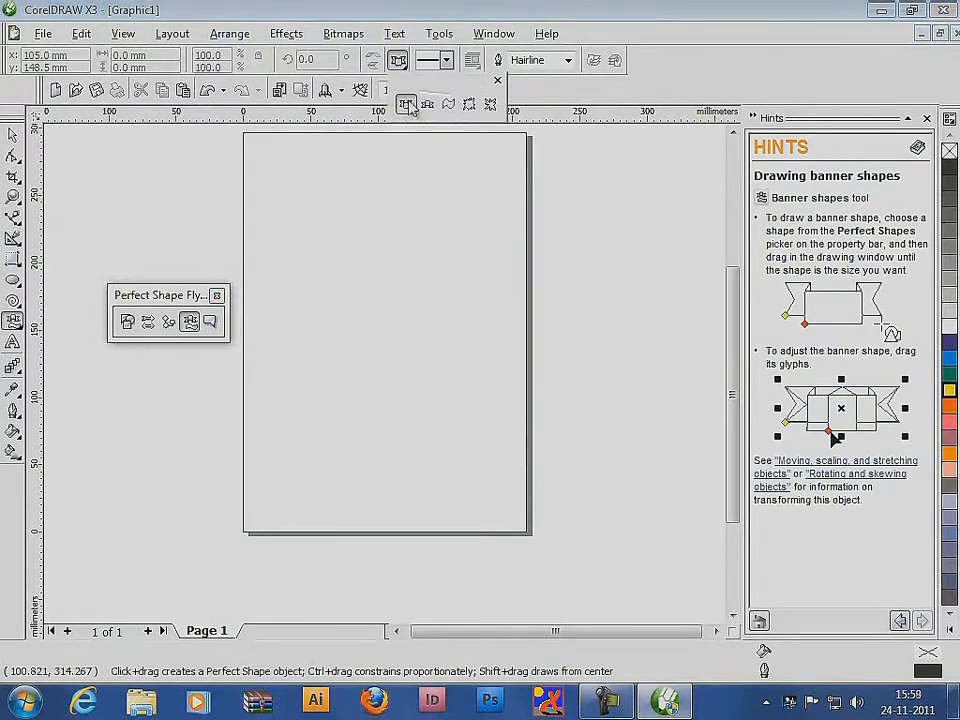
{"action": "left_click", "coordinate": [408, 105]}
{"action": "left_click_drag", "start_coordinate": [285, 189], "coordinate": [361, 266]}
{"action": "left_click", "coordinate": [399, 61]}
{"action": "left_click", "coordinate": [428, 105]}
{"action": "left_click_drag", "start_coordinate": [405, 196], "coordinate": [500, 247]}
Draw a wavy banner shape about 104 by 33 mm below the two ribbon banners
{"action": "left_click", "coordinate": [399, 61]}
{"action": "left_click", "coordinate": [449, 105]}
{"action": "left_click_drag", "start_coordinate": [277, 297], "coordinate": [416, 342]}
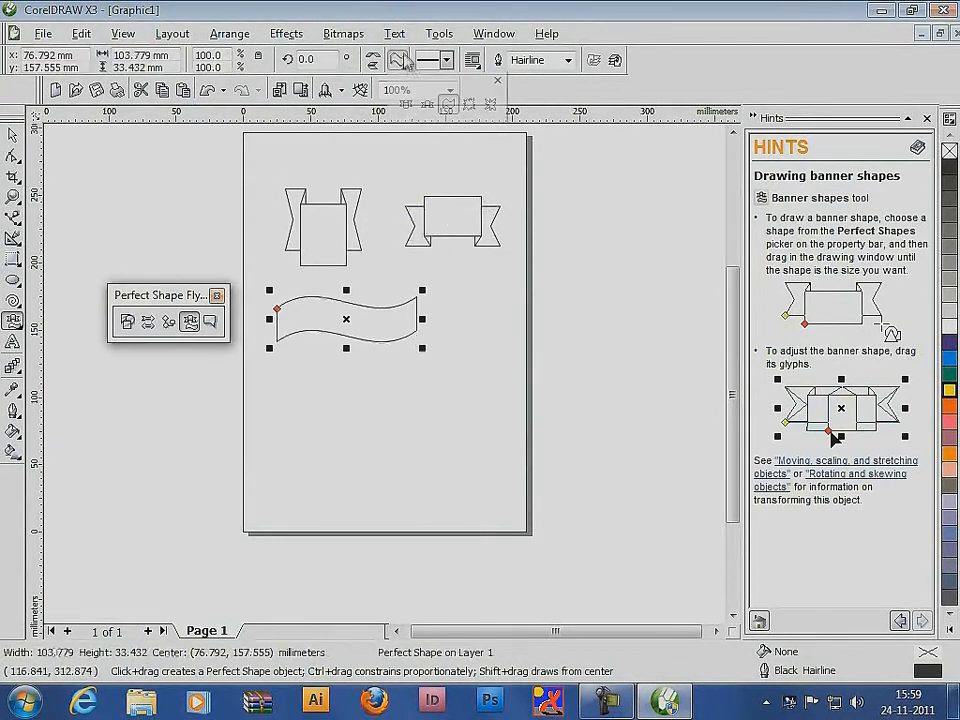
Draw a starburst banner across the page's right edge and a different one, about 114 by 47 mm, below the wavy banner
{"action": "left_click", "coordinate": [469, 105]}
{"action": "left_click_drag", "start_coordinate": [448, 286], "coordinate": [573, 347]}
{"action": "left_click", "coordinate": [399, 62]}
{"action": "left_click", "coordinate": [490, 105]}
{"action": "left_click_drag", "start_coordinate": [281, 366], "coordinate": [435, 430]}
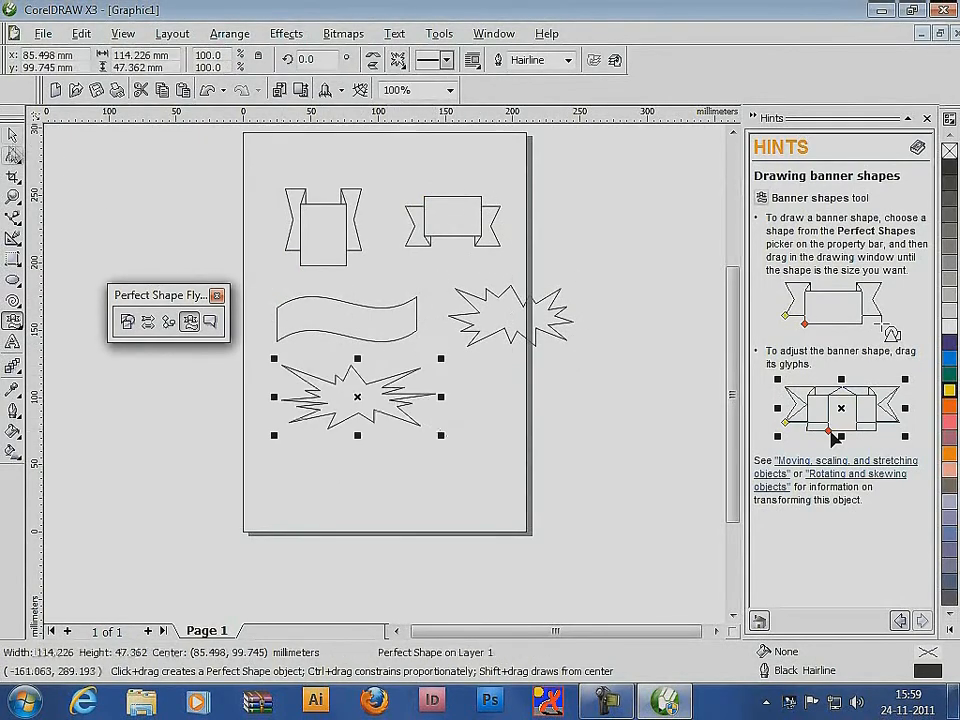
Delete all the banner shapes from the page
{"action": "key", "text": "space"}
{"action": "left_click_drag", "start_coordinate": [589, 178], "coordinate": [268, 456]}
{"action": "key", "text": "Delete"}
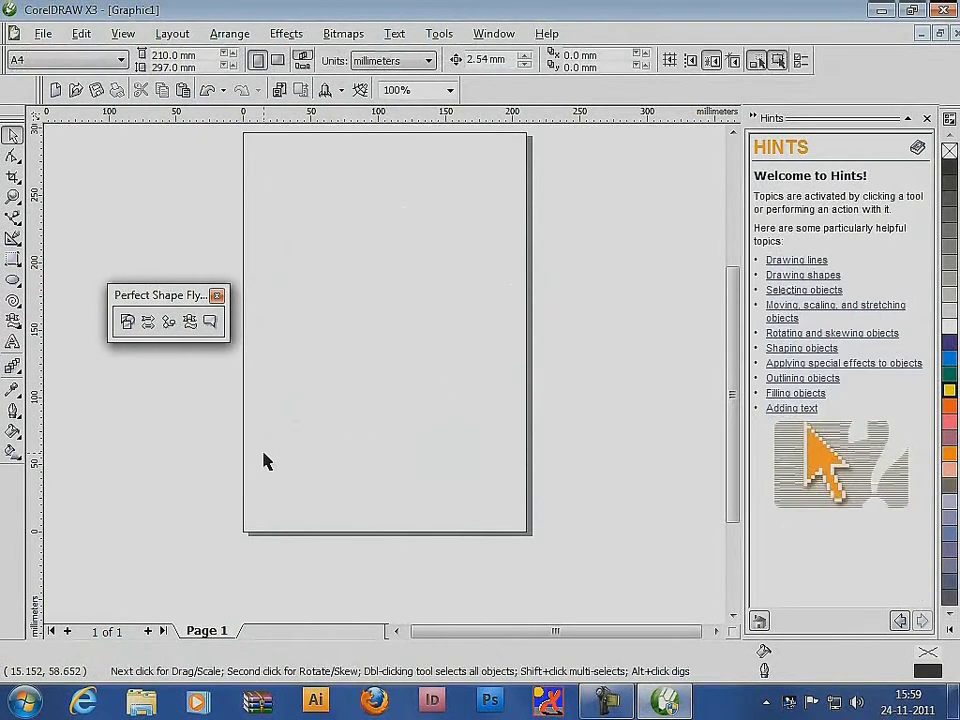
Draw a rectangular callout about 76 by 68 mm at the page's upper left and a rounded one about 72 by 63 mm beside it
{"action": "left_click", "coordinate": [210, 322]}
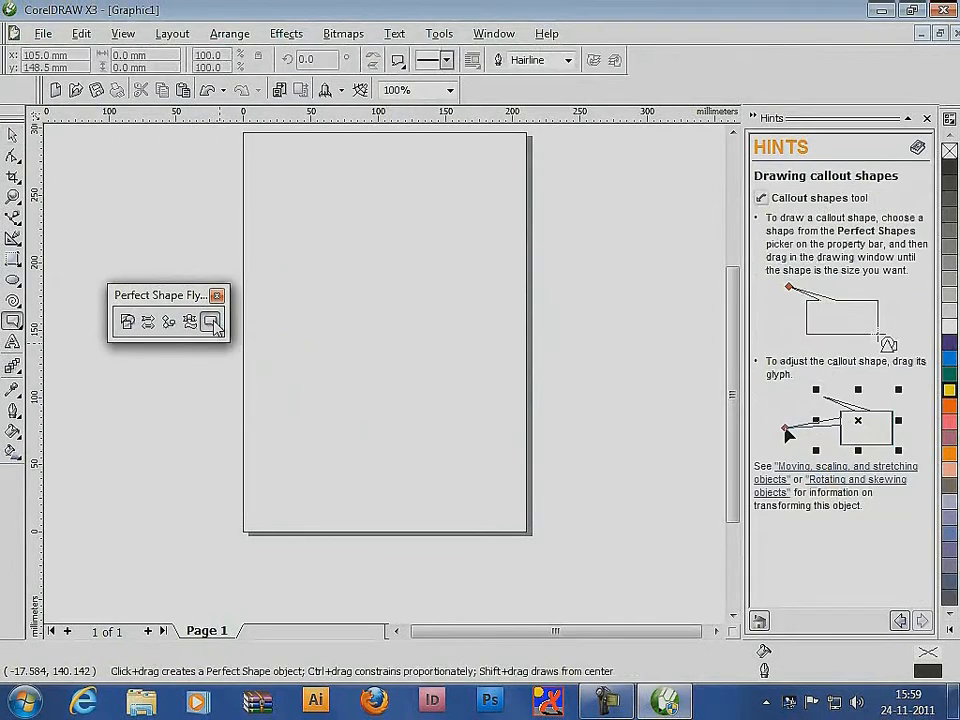
{"action": "left_click", "coordinate": [398, 64]}
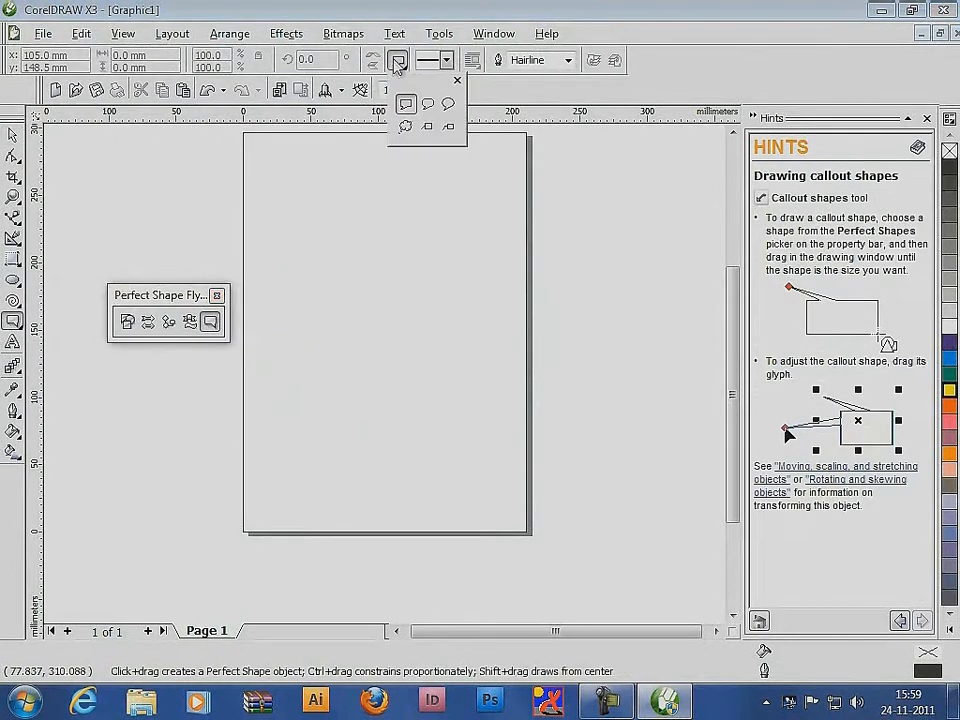
{"action": "left_click", "coordinate": [328, 203]}
{"action": "left_click_drag", "start_coordinate": [264, 158], "coordinate": [367, 249]}
{"action": "left_click", "coordinate": [398, 64]}
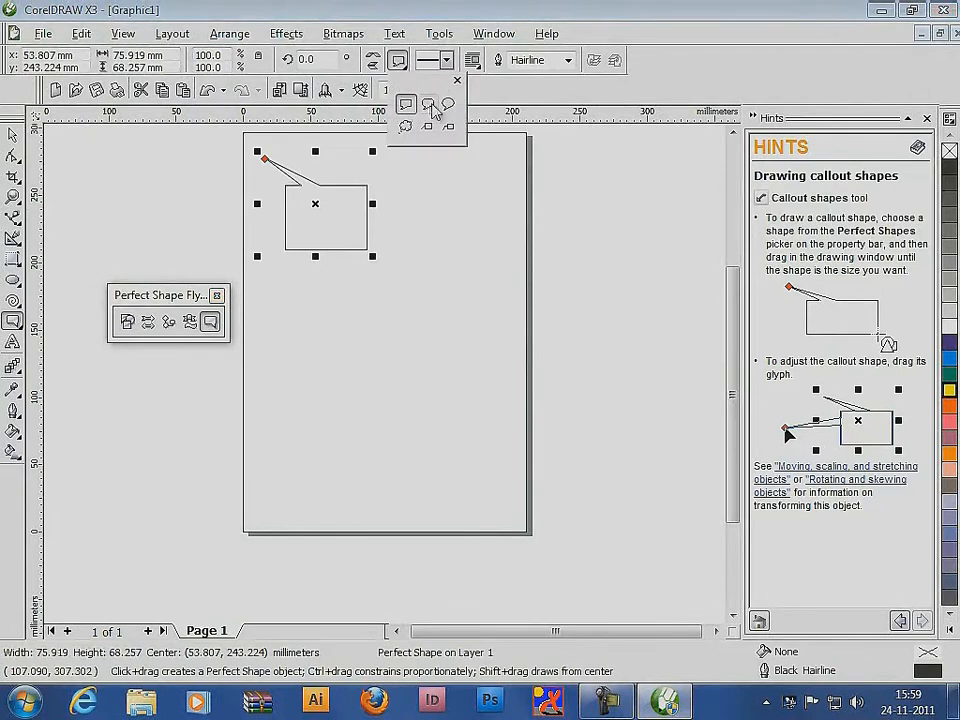
{"action": "left_click", "coordinate": [430, 106]}
{"action": "left_click_drag", "start_coordinate": [393, 181], "coordinate": [490, 268]}
Draw four round callouts across the middle and lower page, with their tails pointing in different directions
{"action": "left_click", "coordinate": [400, 62]}
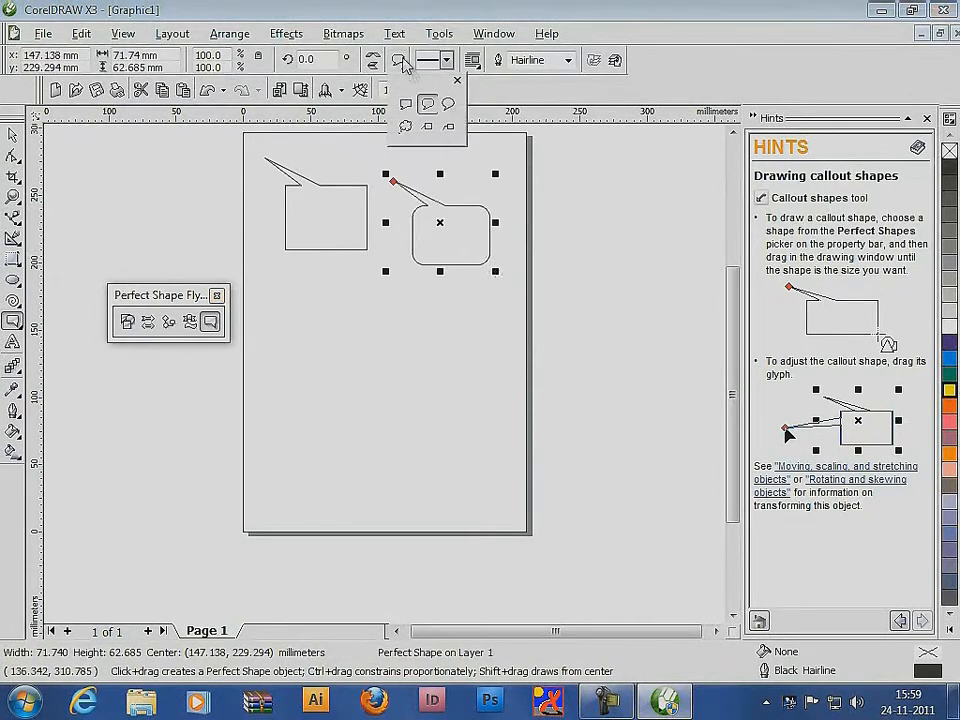
{"action": "left_click", "coordinate": [448, 104]}
{"action": "left_click_drag", "start_coordinate": [283, 345], "coordinate": [367, 271]}
{"action": "left_click_drag", "start_coordinate": [445, 330], "coordinate": [376, 264]}
{"action": "left_click_drag", "start_coordinate": [359, 413], "coordinate": [398, 336]}
{"action": "left_click_drag", "start_coordinate": [413, 368], "coordinate": [487, 460]}
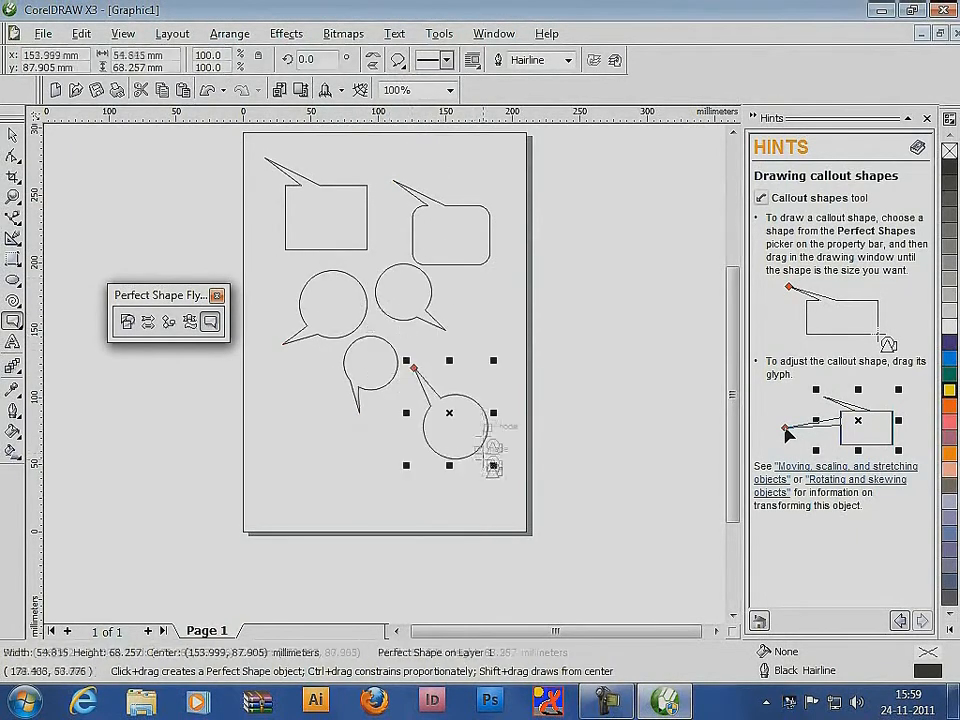
Draw two cloud callouts extending off the page's left edge and a line callout crossing its right edge near the bottom
{"action": "left_click", "coordinate": [399, 63]}
{"action": "left_click", "coordinate": [406, 126]}
{"action": "mouse_move", "coordinate": [268, 475]}
{"action": "left_mouse_down"}
{"action": "mouse_move", "coordinate": [307, 393]}
{"action": "mouse_move", "coordinate": [381, 527]}
{"action": "mouse_move", "coordinate": [162, 530]}
{"action": "left_mouse_up"}
{"action": "mouse_move", "coordinate": [262, 475]}
{"action": "left_mouse_down"}
{"action": "mouse_move", "coordinate": [192, 412]}
{"action": "mouse_move", "coordinate": [99, 362]}
{"action": "left_mouse_up"}
{"action": "left_click", "coordinate": [400, 62]}
{"action": "left_click", "coordinate": [428, 127]}
{"action": "mouse_move", "coordinate": [479, 499]}
{"action": "left_mouse_down"}
{"action": "mouse_move", "coordinate": [554, 451]}
{"action": "mouse_move", "coordinate": [609, 435]}
{"action": "left_mouse_up"}
Delete all the callout shapes and close the floating Perfect Shape flyout
{"action": "left_click", "coordinate": [12, 135]}
{"action": "left_click", "coordinate": [585, 288]}
{"action": "key", "text": "ctrl+a"}
{"action": "key", "text": "Delete"}
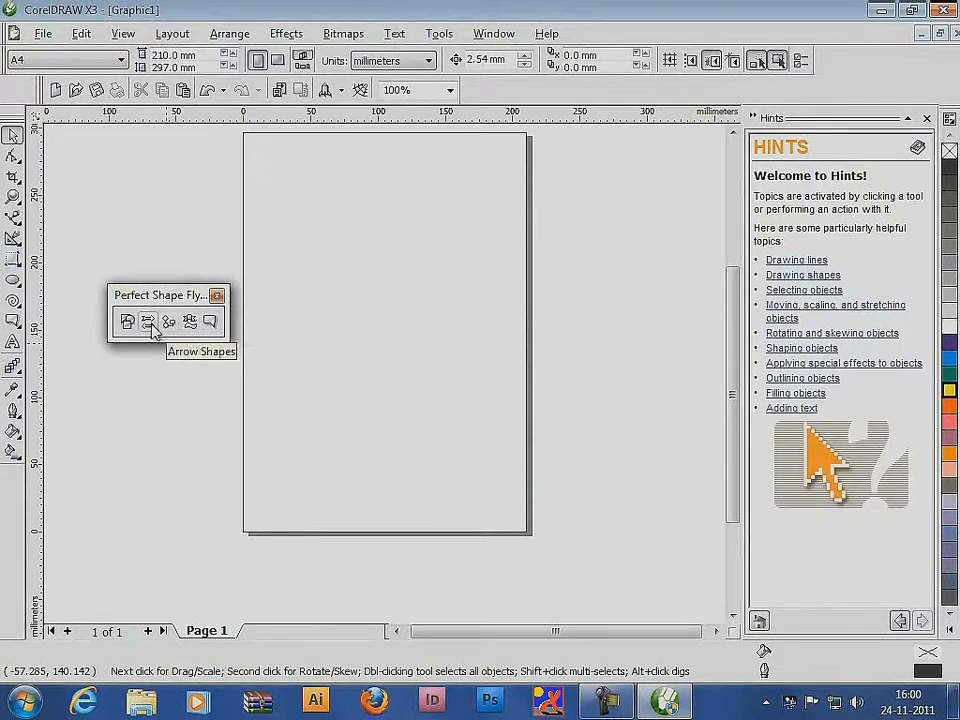
{"action": "left_click", "coordinate": [216, 296]}
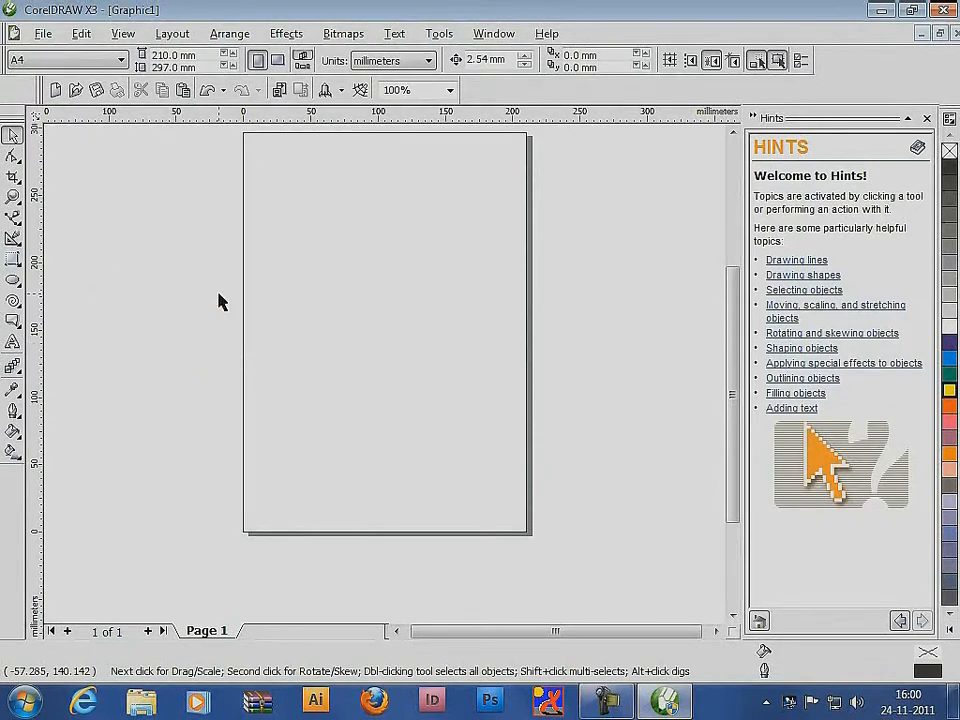
Add the artistic text "abcdefghijklmnopqrstuvwxyz" in the upper half of the page
{"action": "left_click", "coordinate": [13, 343]}
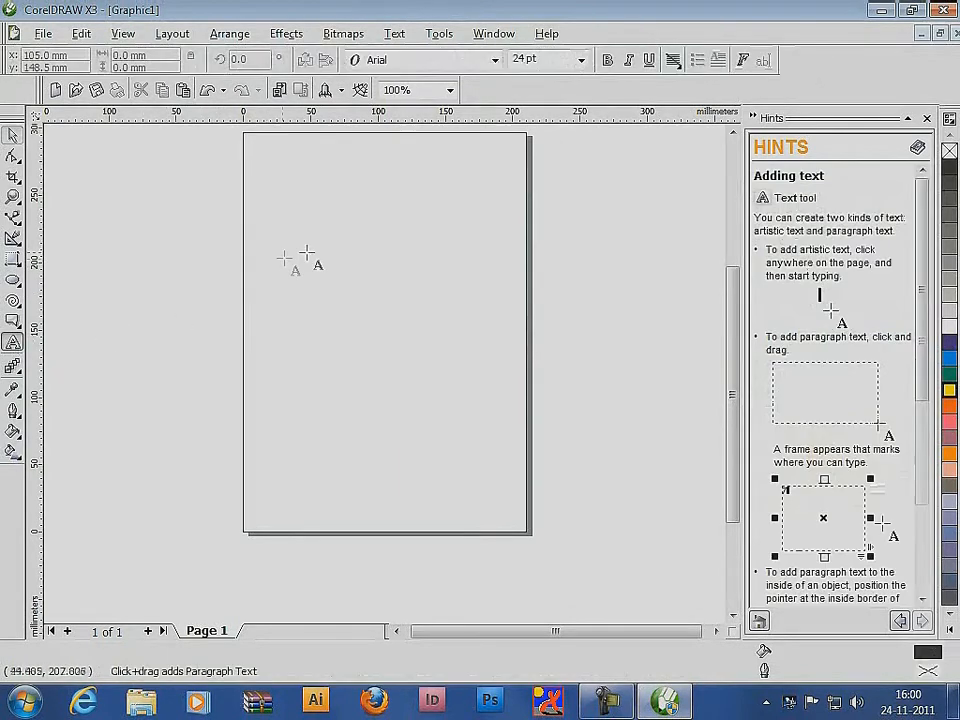
{"action": "left_click", "coordinate": [308, 251]}
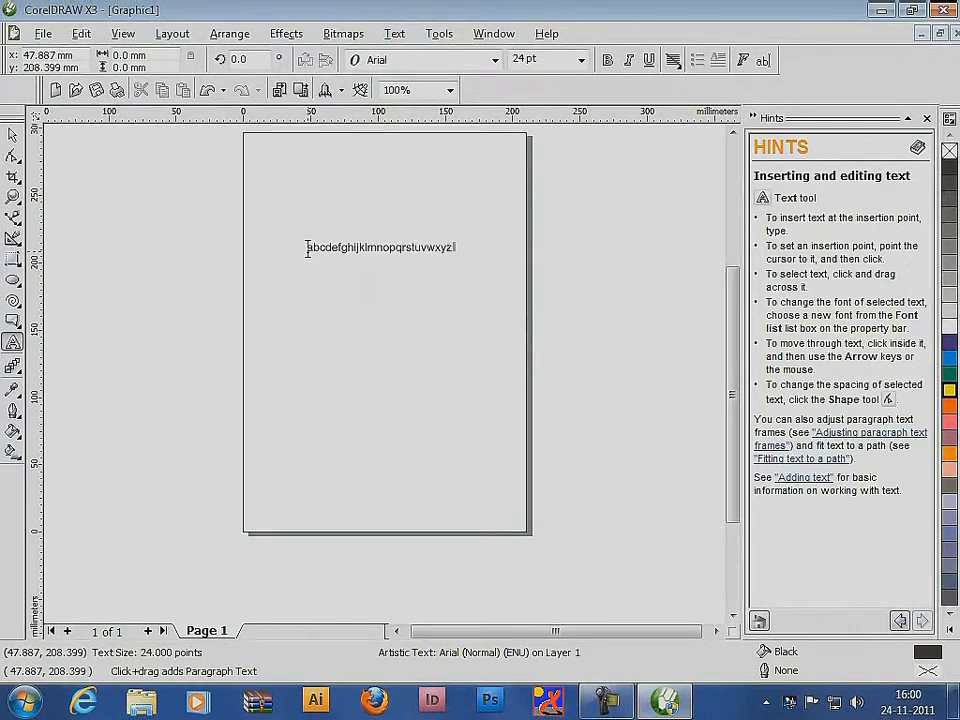
Draw a three-node S-shaped Bézier curve below the text, ending beyond the page's right edge
{"action": "left_click", "coordinate": [13, 217]}
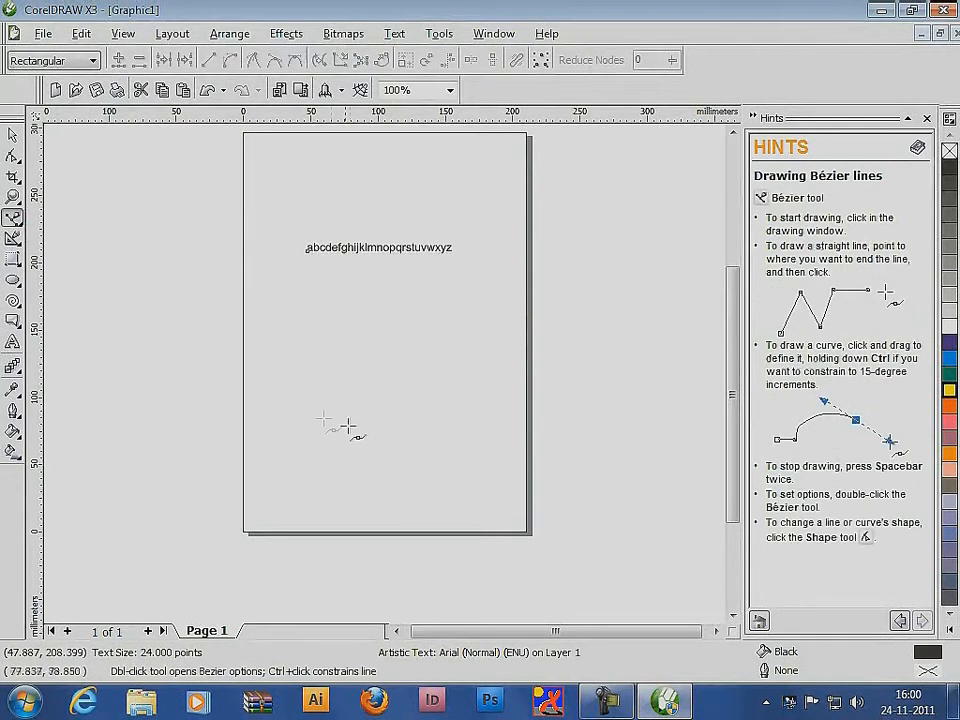
{"action": "left_click", "coordinate": [284, 370]}
{"action": "left_click_drag", "start_coordinate": [417, 370], "coordinate": [490, 304]}
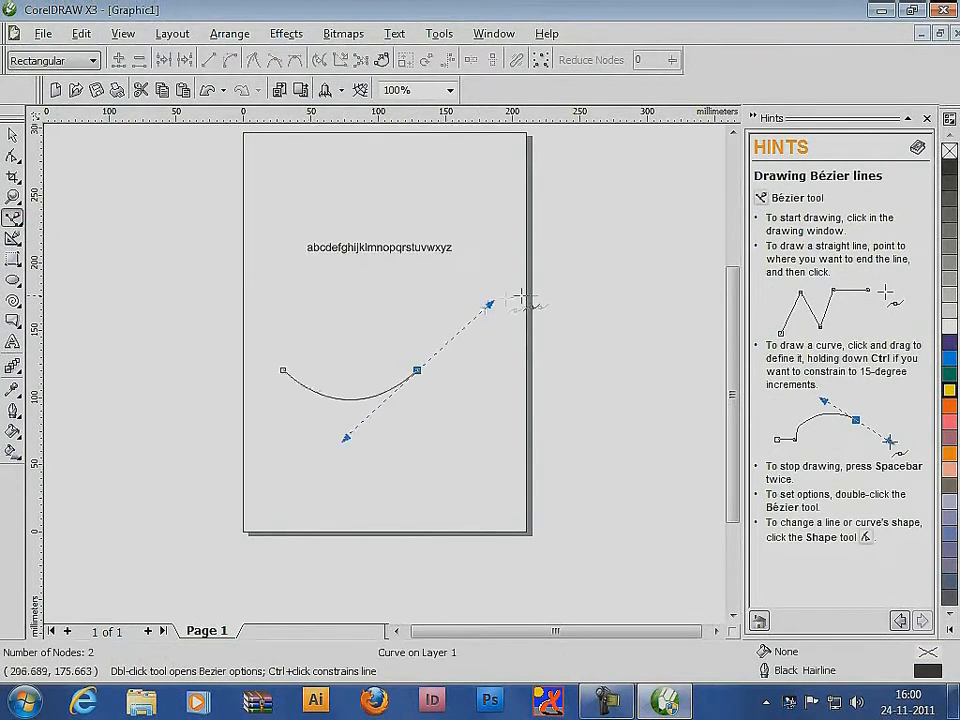
{"action": "left_click", "coordinate": [576, 307]}
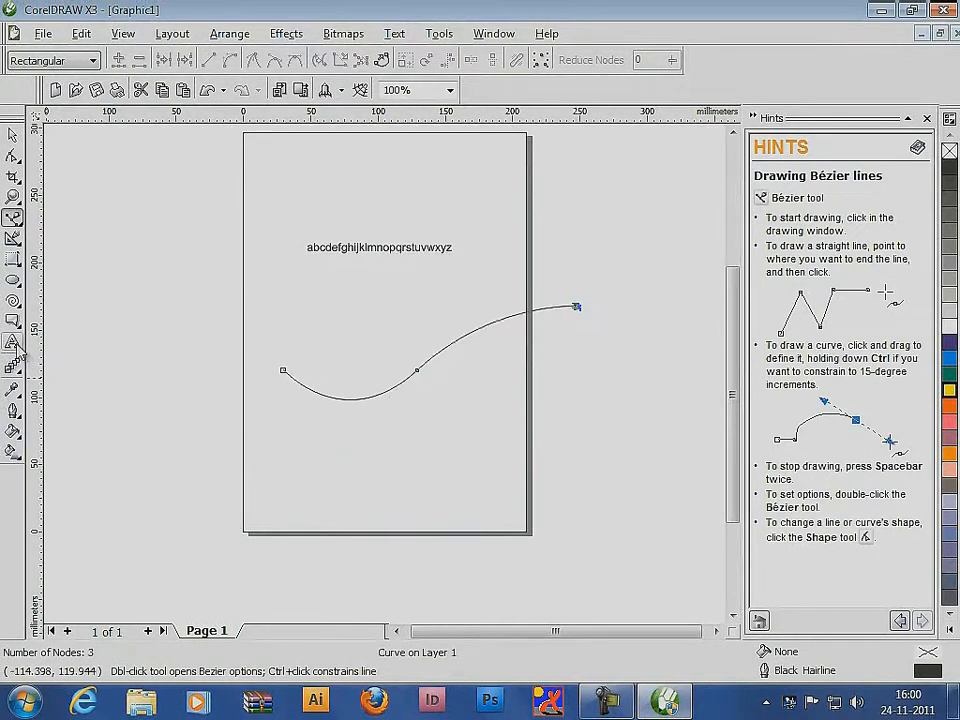
Add the text "ABCDEFGHIJKLMNOPQRSTUVWXYZ" along the S-shaped curve
{"action": "left_click", "coordinate": [13, 343]}
{"action": "left_click", "coordinate": [292, 377]}
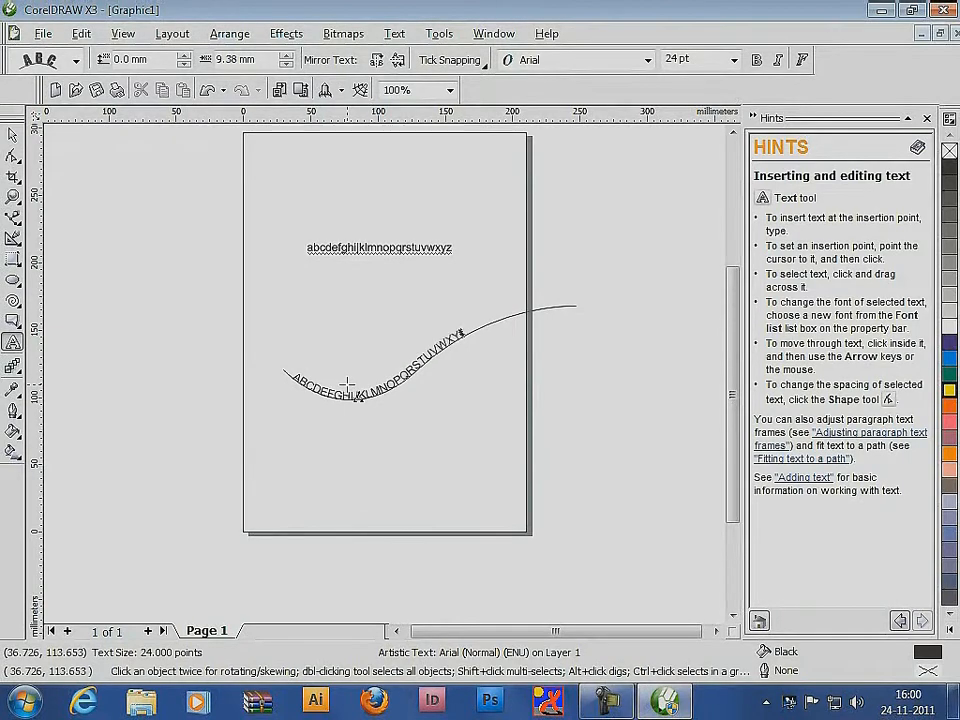
Delete the straight text, the curve and the text fitted to it
{"action": "left_click", "coordinate": [13, 135]}
{"action": "left_click_drag", "start_coordinate": [189, 189], "coordinate": [600, 450]}
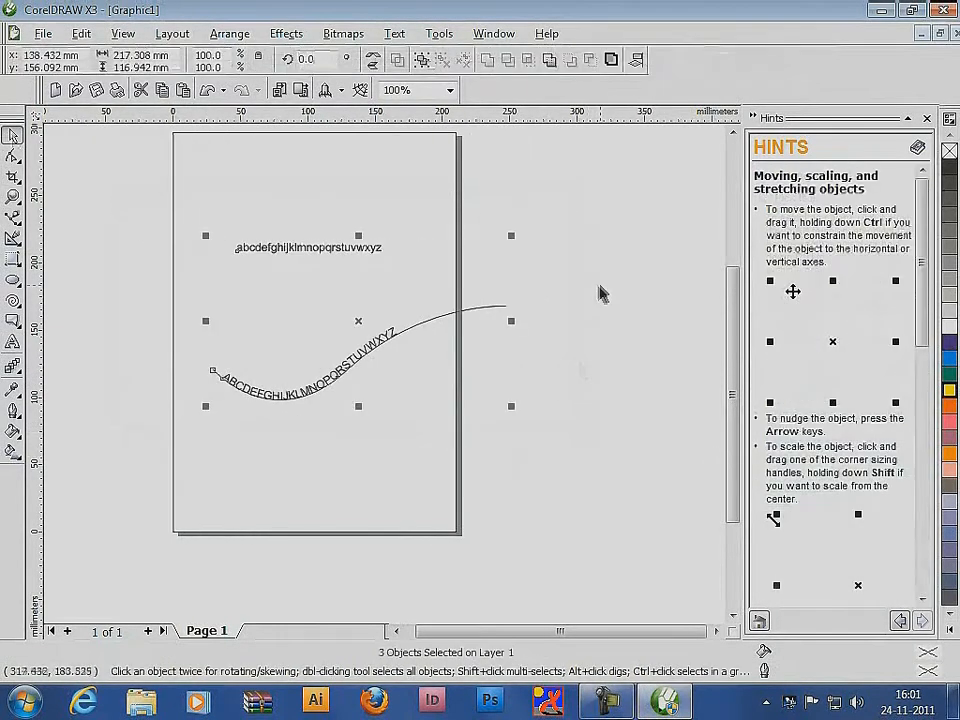
{"action": "left_click", "coordinate": [601, 287]}
{"action": "left_click", "coordinate": [360, 353]}
{"action": "left_click_drag", "start_coordinate": [85, 190], "coordinate": [514, 465]}
{"action": "key", "text": "Delete"}
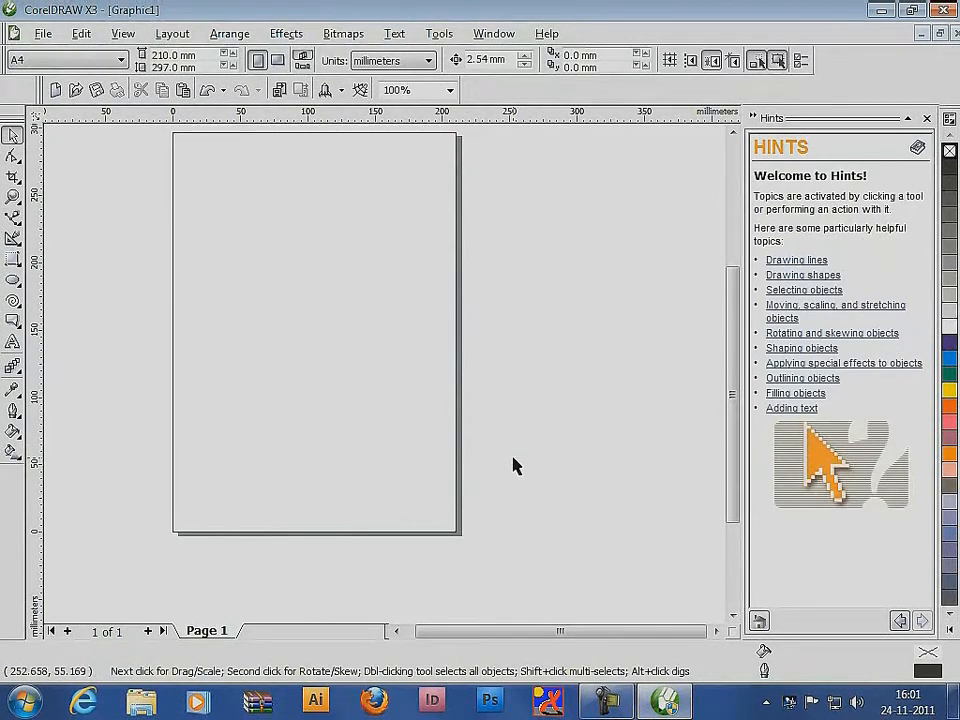
Detach the interactive tools as a floating flyout over the drawing window and choose the Interactive Blend tool
{"action": "left_click", "coordinate": [13, 366]}
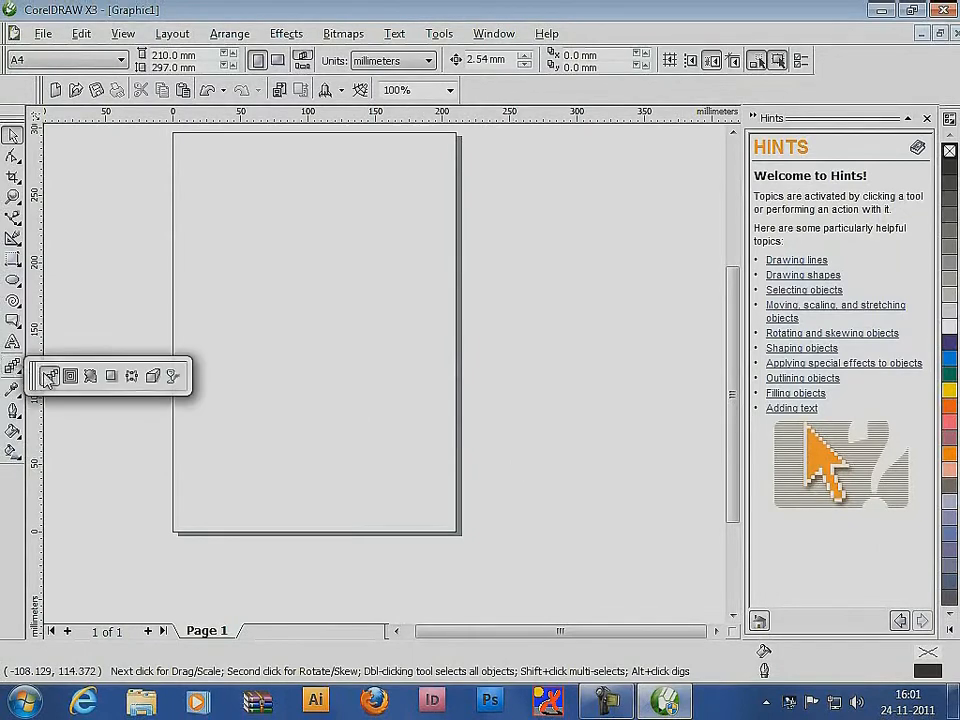
{"action": "left_click_drag", "start_coordinate": [38, 376], "coordinate": [84, 349]}
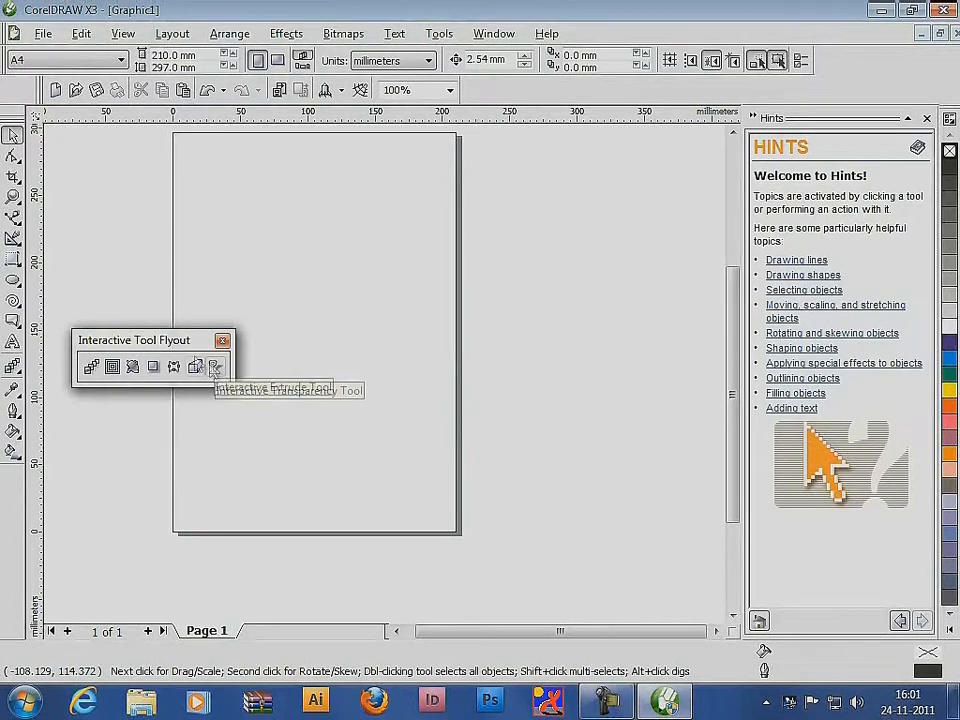
{"action": "left_click", "coordinate": [90, 367]}
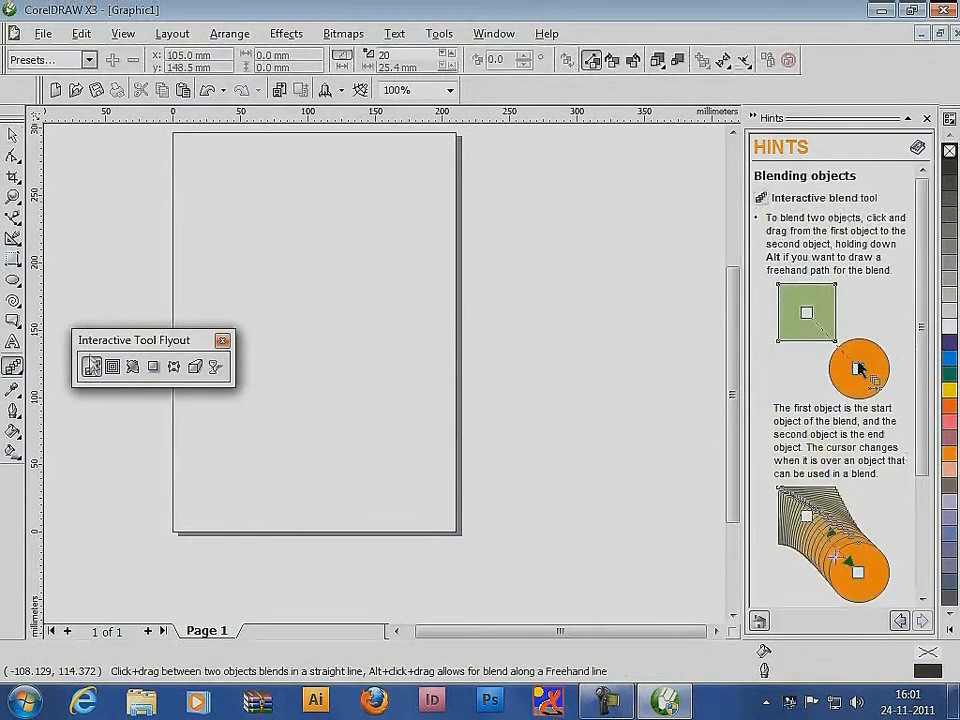
Draw two circles about 23 mm and 24 mm across, at the upper left and upper right of the page
{"action": "left_click", "coordinate": [13, 281]}
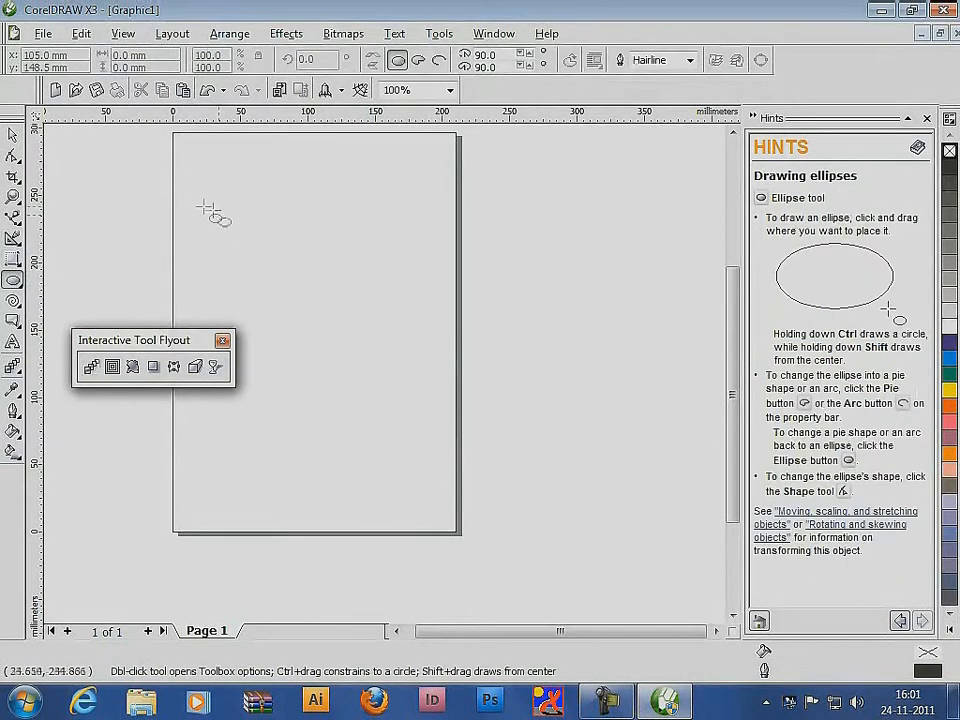
{"action": "mouse_move", "coordinate": [202, 196]}
{"action": "left_mouse_down"}
{"action": "mouse_move", "coordinate": [241, 235]}
{"action": "mouse_move", "coordinate": [233, 228]}
{"action": "left_mouse_up"}
{"action": "left_click_drag", "start_coordinate": [367, 193], "coordinate": [400, 227]}
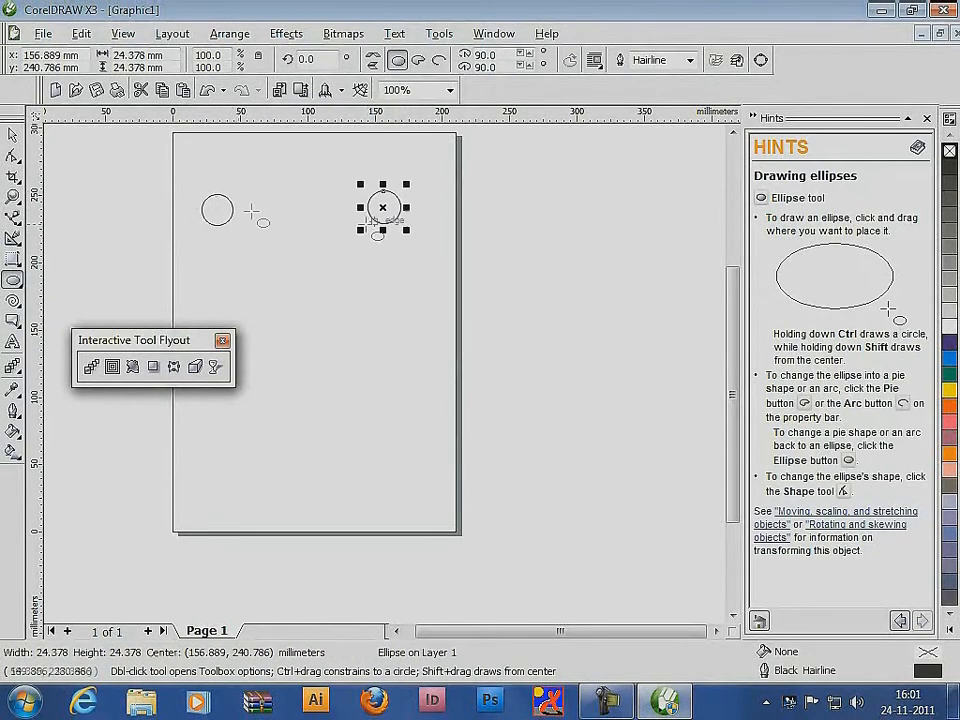
Blend the left circle into the right circle with the Interactive Blend tool
{"action": "left_click", "coordinate": [13, 133]}
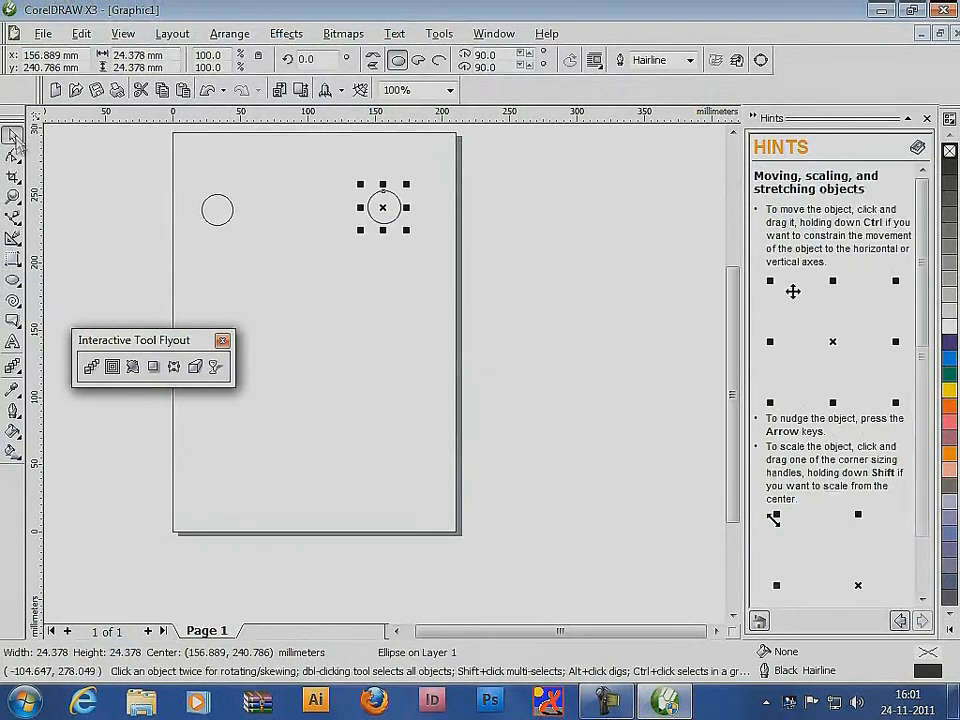
{"action": "left_click", "coordinate": [92, 368]}
{"action": "left_click_drag", "start_coordinate": [222, 213], "coordinate": [388, 210]}
Fill the blend's left control circle with yellow and its right control circle with magenta
{"action": "left_click", "coordinate": [13, 135]}
{"action": "left_click_drag", "start_coordinate": [142, 157], "coordinate": [252, 262]}
{"action": "left_click", "coordinate": [950, 392]}
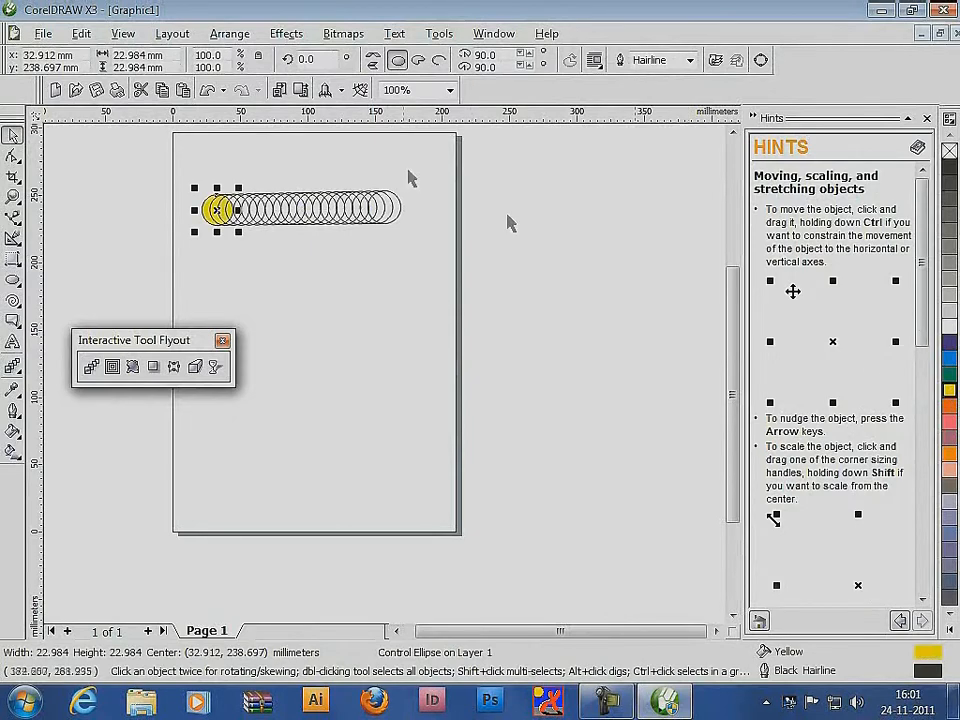
{"action": "left_click_drag", "start_coordinate": [446, 152], "coordinate": [368, 246]}
{"action": "left_click", "coordinate": [950, 421]}
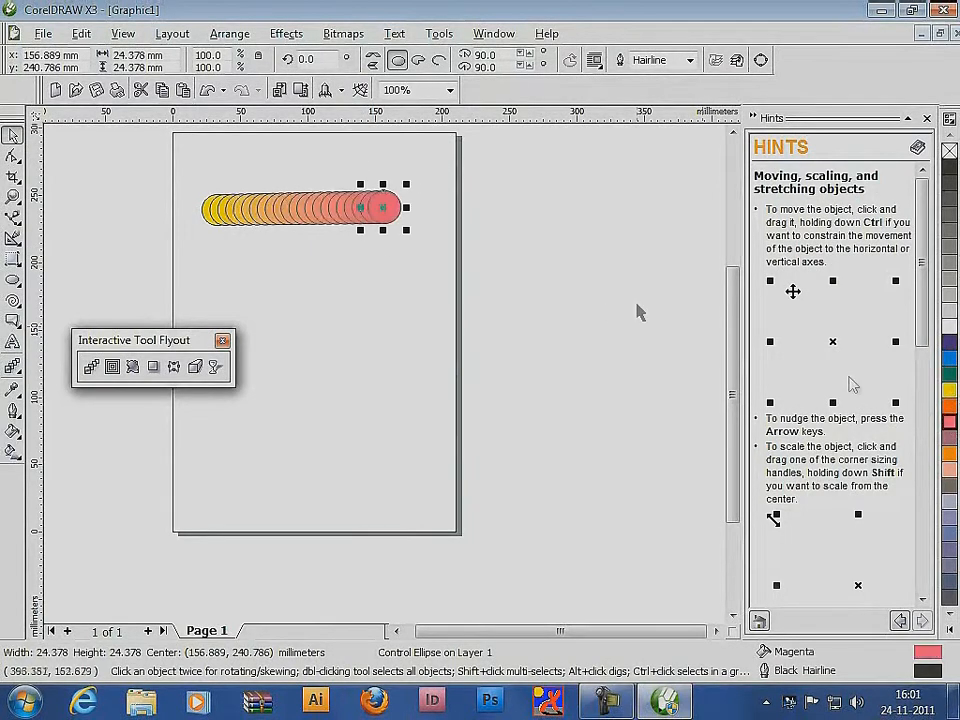
Move the blend group down to the lower part of the page and deselect it
{"action": "left_click_drag", "start_coordinate": [318, 210], "coordinate": [330, 465]}
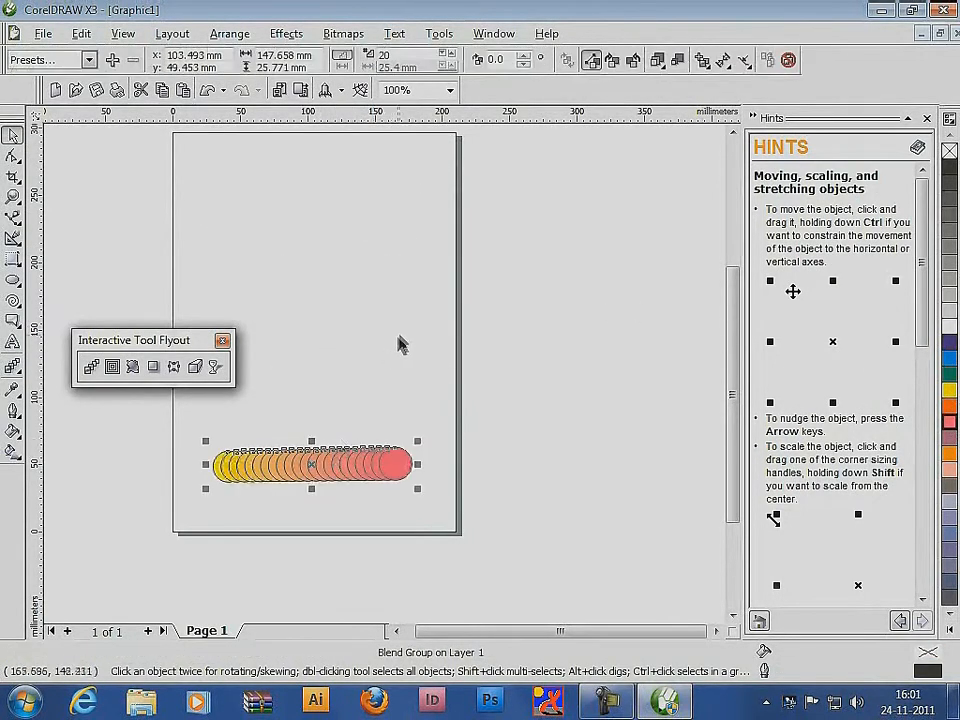
{"action": "left_click", "coordinate": [75, 237]}
Draw a three-node U-shaped Bézier curve in the upper half of the page
{"action": "left_click", "coordinate": [12, 218]}
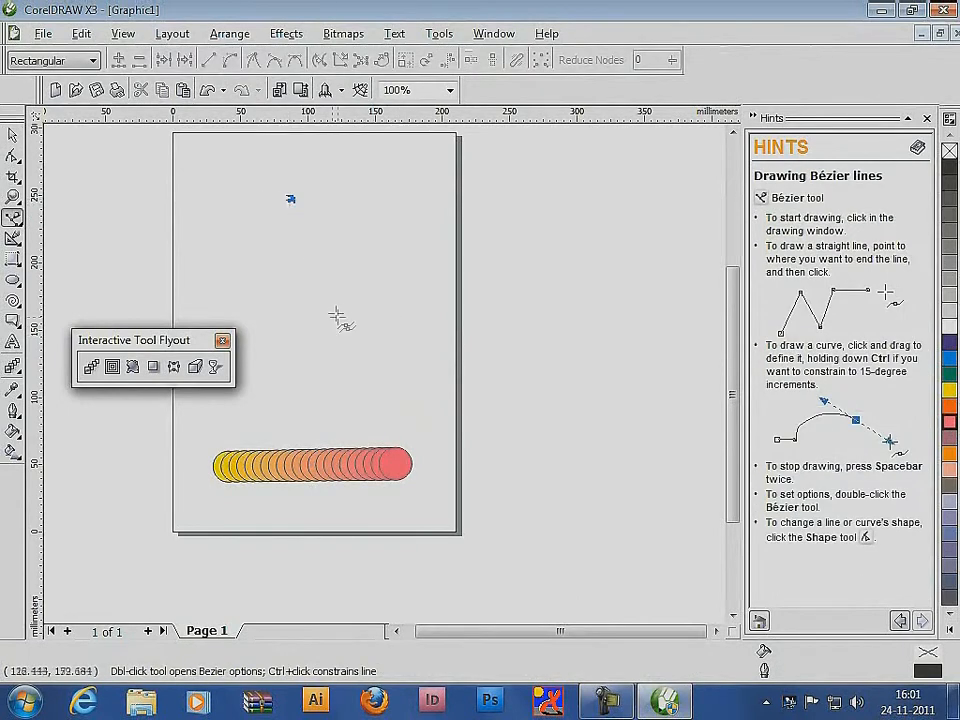
{"action": "left_click_drag", "start_coordinate": [330, 328], "coordinate": [414, 347]}
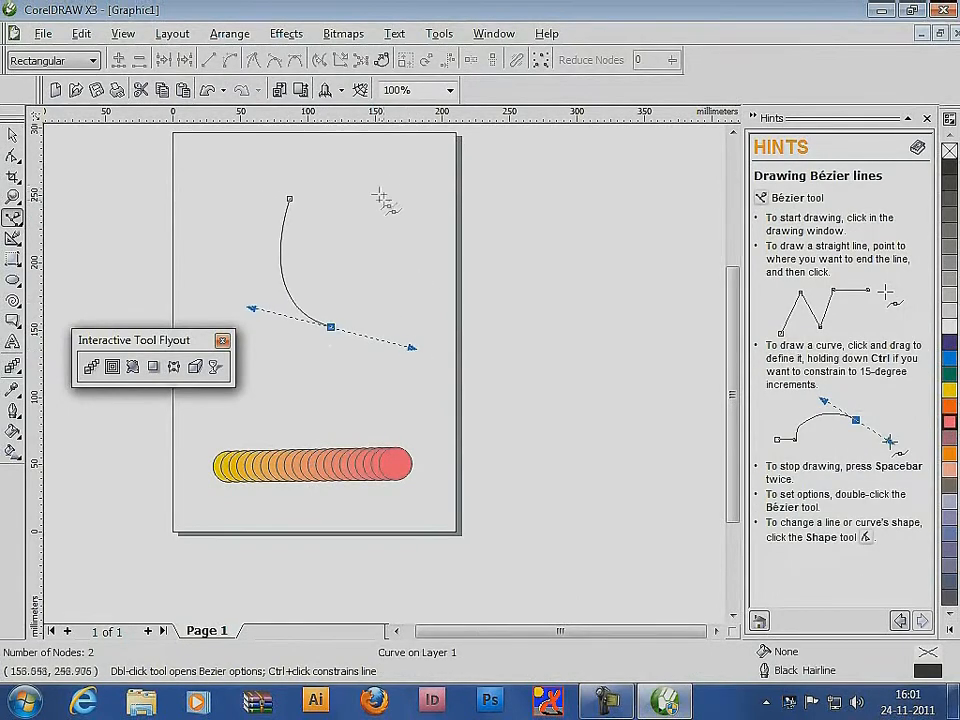
{"action": "left_click_drag", "start_coordinate": [383, 199], "coordinate": [361, 180]}
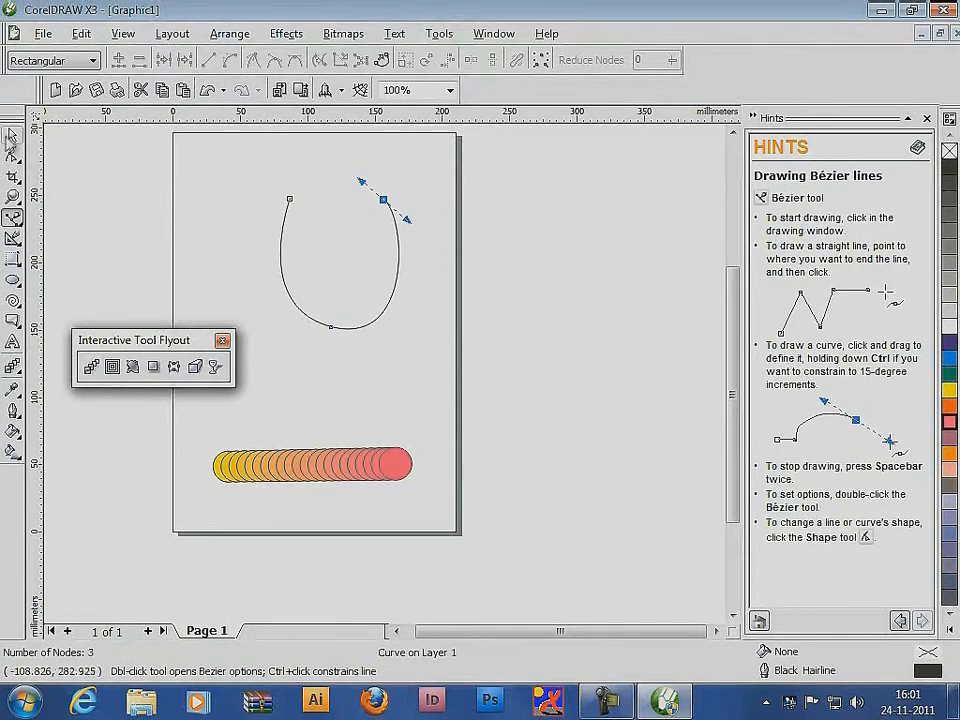
Attach the circle blend to the U-shaped Bézier curve as its new path and deselect it
{"action": "key", "text": "space"}
{"action": "left_click", "coordinate": [315, 462]}
{"action": "left_click", "coordinate": [745, 61]}
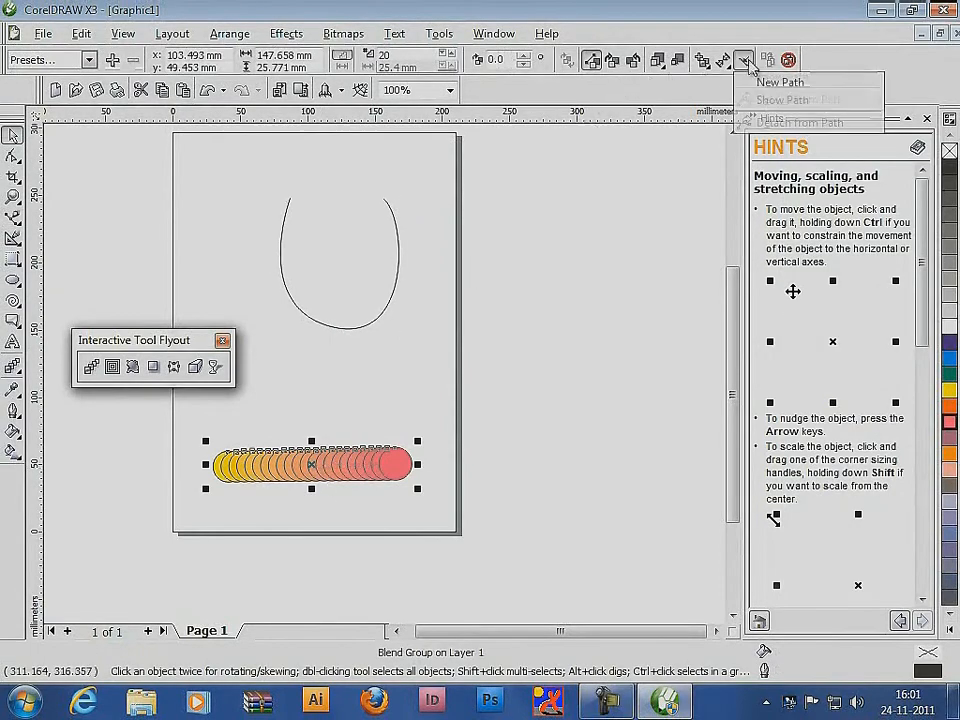
{"action": "left_click", "coordinate": [778, 83]}
{"action": "left_click", "coordinate": [398, 240]}
{"action": "left_click", "coordinate": [408, 293]}
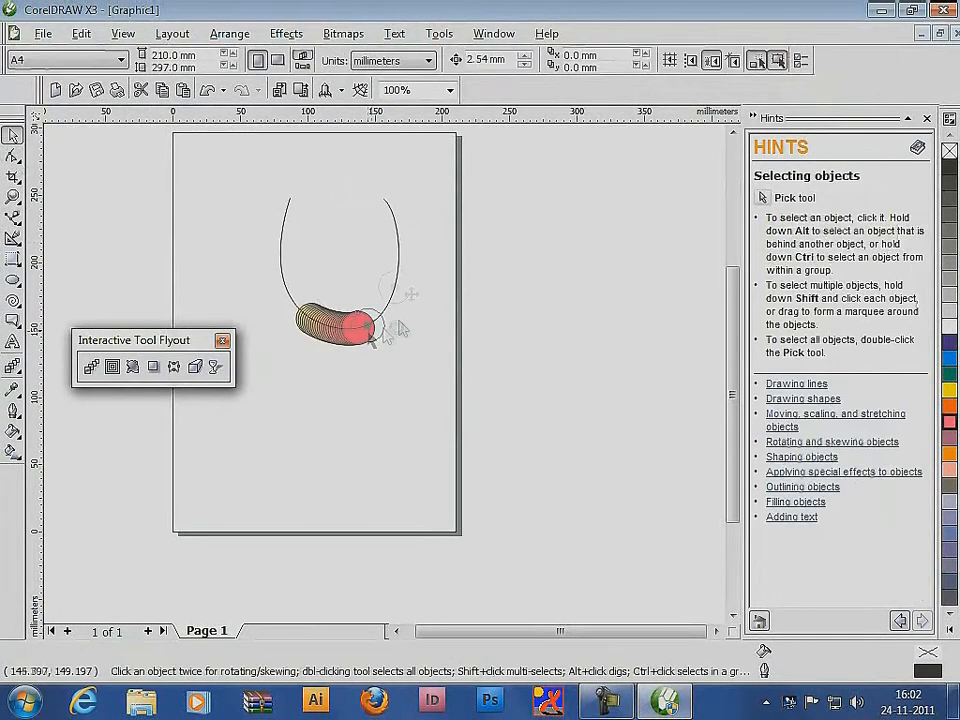
Move the magenta control circle to the curve's right end and the yellow one to its left end
{"action": "left_click_drag", "start_coordinate": [373, 330], "coordinate": [393, 201]}
{"action": "left_click_drag", "start_coordinate": [306, 328], "coordinate": [272, 200]}
{"action": "key", "text": "F2"}
{"action": "left_click_drag", "start_coordinate": [278, 152], "coordinate": [516, 386]}
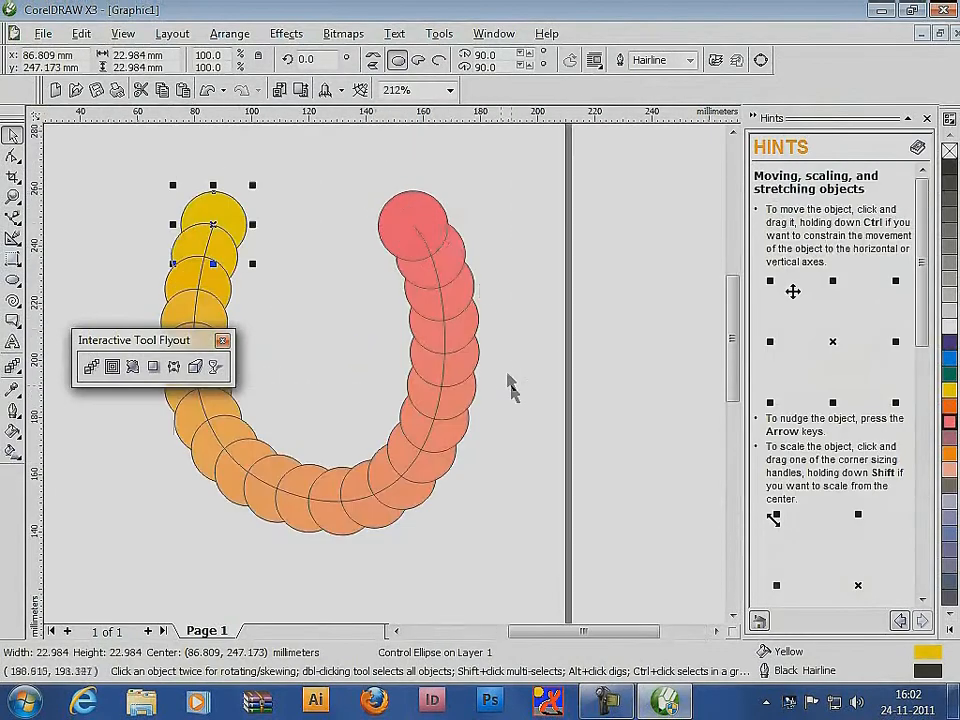
Scale both control circles down about their centres, the magenta to about 9.6 mm and the yellow to about 9.1 mm
{"action": "left_click", "coordinate": [423, 213]}
{"action": "left_click_drag", "start_coordinate": [453, 184], "coordinate": [412, 218]}
{"action": "left_click", "coordinate": [219, 212]}
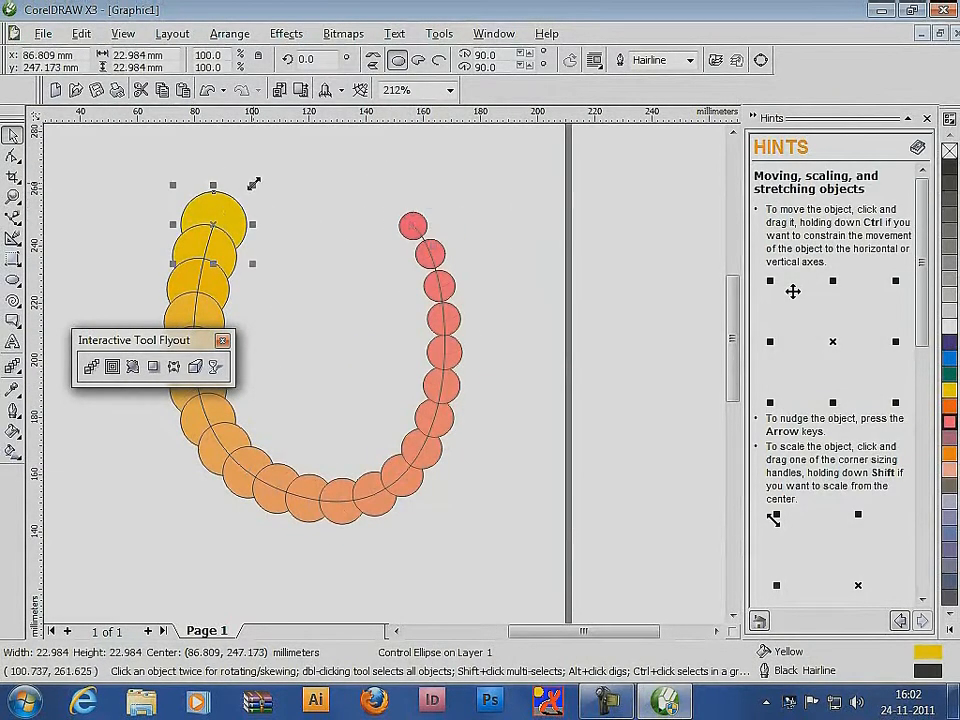
{"action": "left_click_drag", "start_coordinate": [253, 184], "coordinate": [234, 204]}
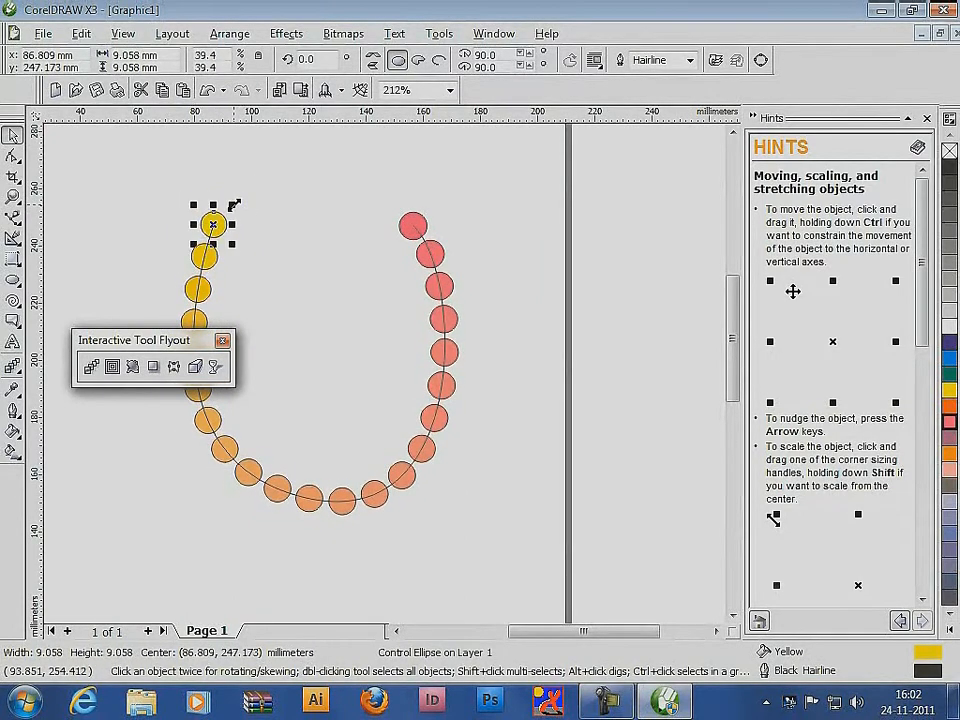
Turn on Blend along full path and Rotate all objects for the blend, and deselect it
{"action": "left_click", "coordinate": [437, 252]}
{"action": "left_click", "coordinate": [702, 61]}
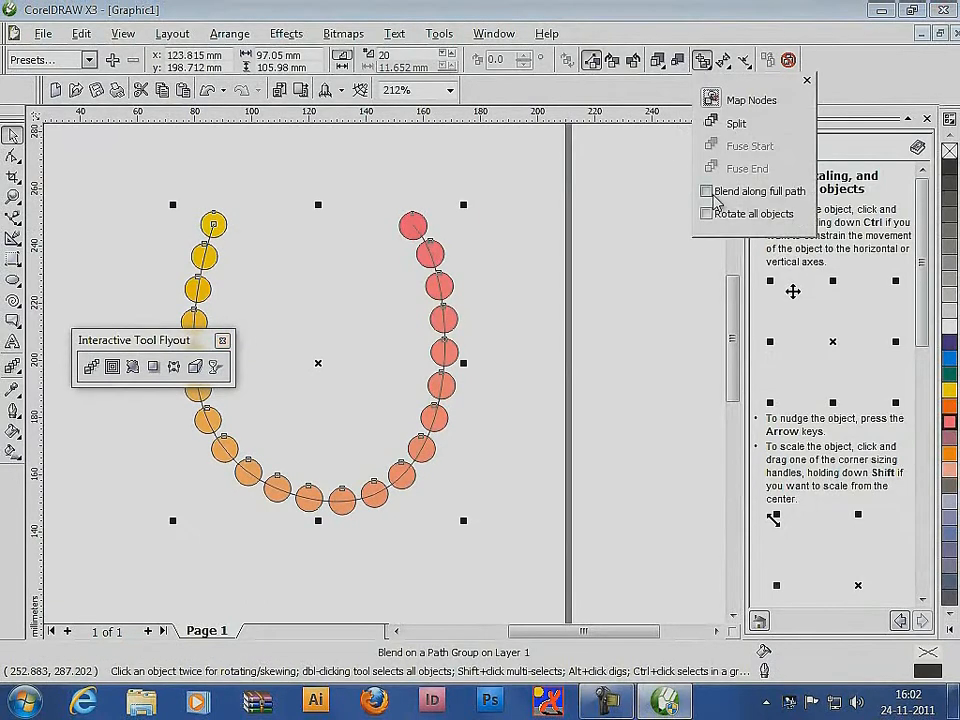
{"action": "left_click", "coordinate": [707, 191]}
{"action": "left_click", "coordinate": [707, 213]}
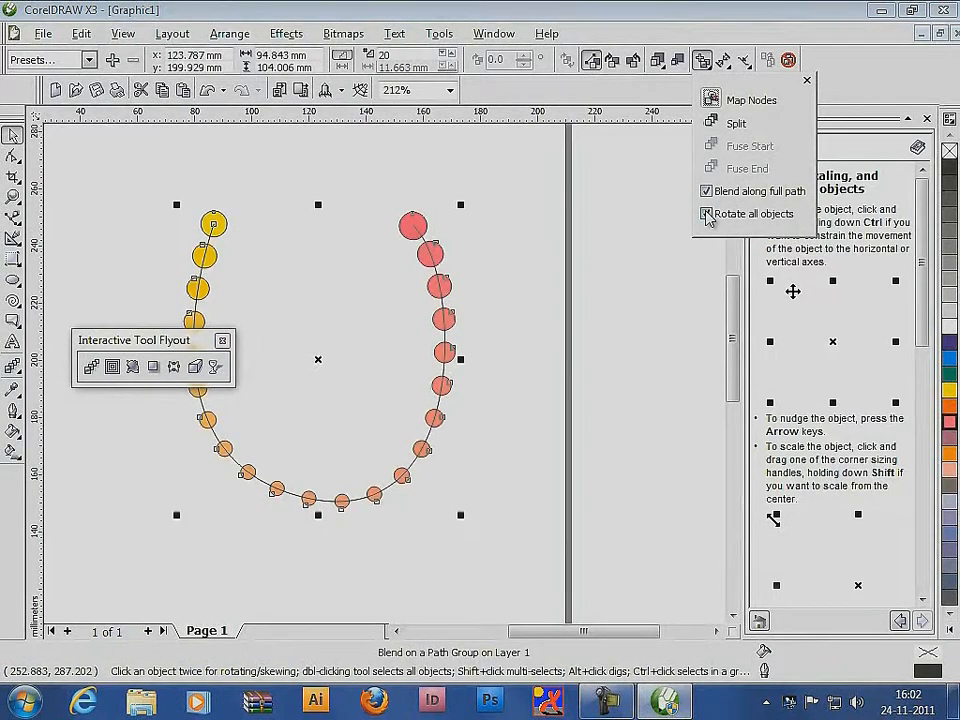
{"action": "left_click", "coordinate": [528, 204]}
Enlarge the magenta control circle about its centre and raise the number of blend steps to 53
{"action": "left_click", "coordinate": [422, 215]}
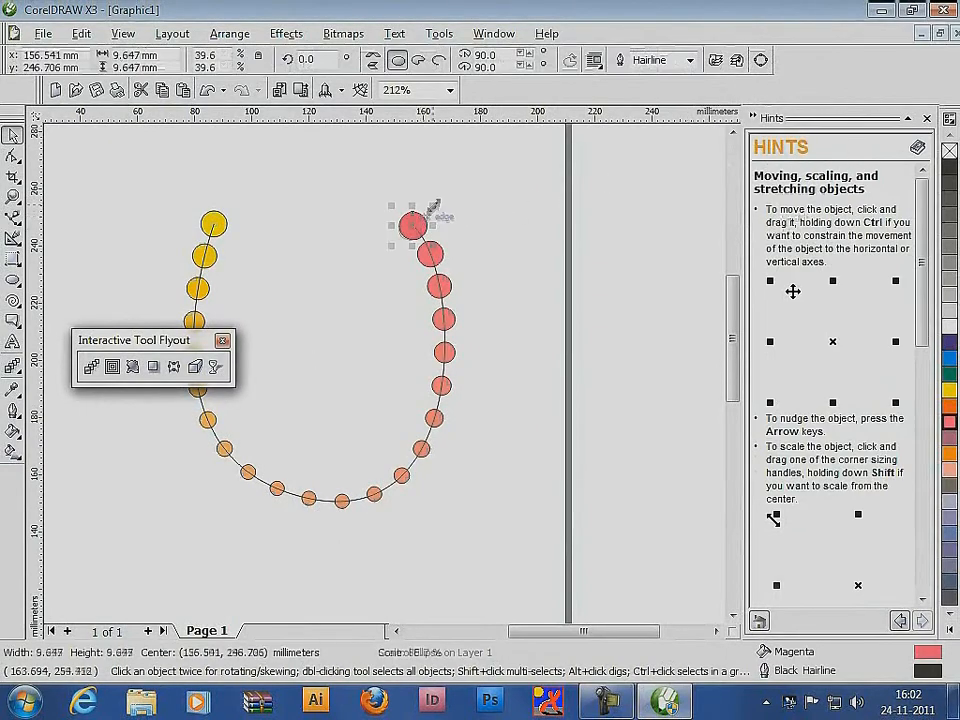
{"action": "left_click_drag", "start_coordinate": [433, 207], "coordinate": [482, 170]}
{"action": "left_click", "coordinate": [479, 318]}
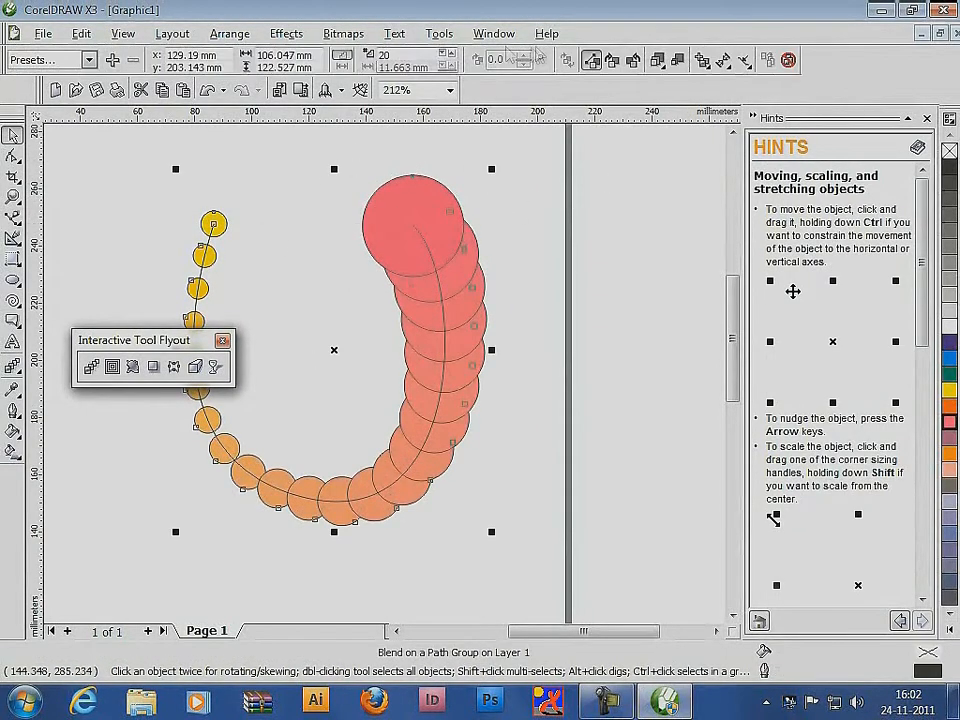
{"action": "left_click", "coordinate": [452, 55]}
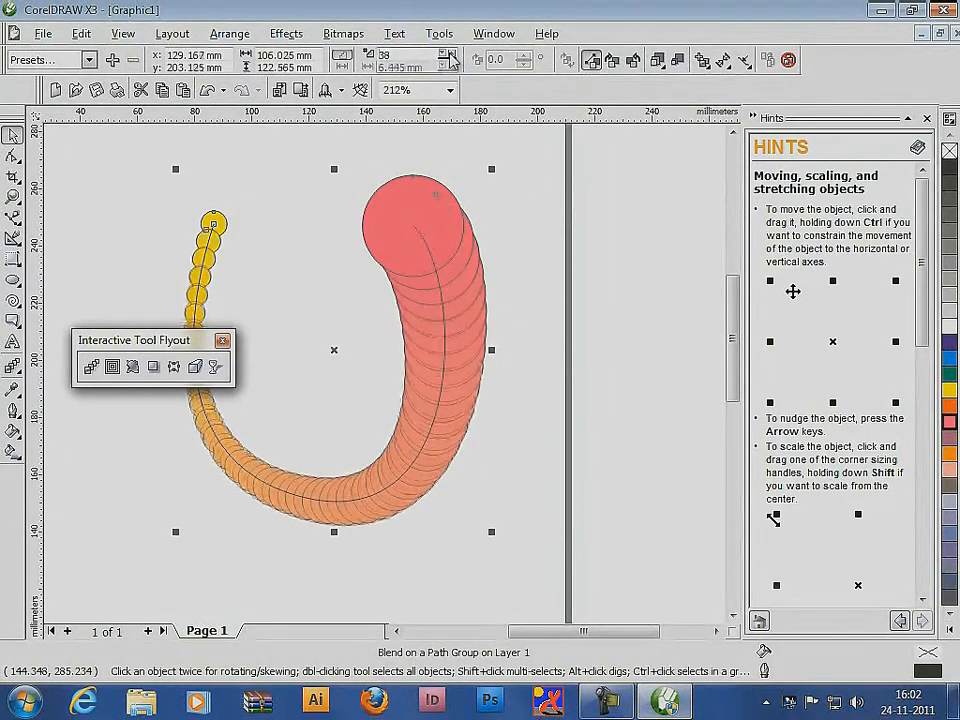
Enlarge the yellow control circle about its centre
{"action": "left_click", "coordinate": [230, 222]}
{"action": "left_click", "coordinate": [230, 222]}
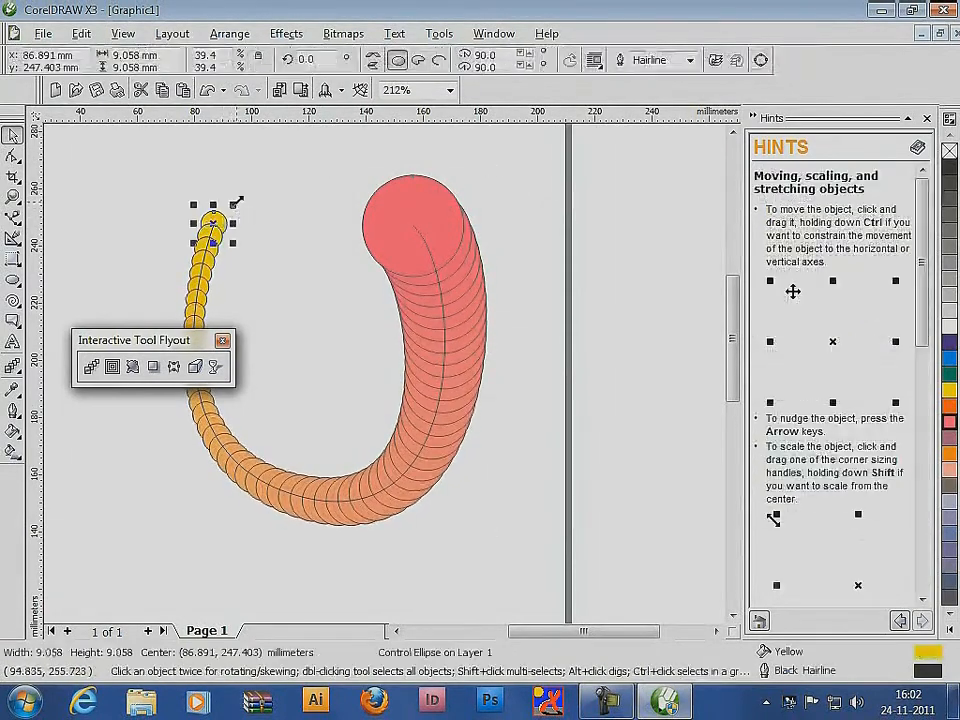
{"action": "left_click_drag", "start_coordinate": [236, 197], "coordinate": [285, 182]}
Adjust the linked object and colour acceleration so the blend circles spread out toward the magenta end
{"action": "left_click", "coordinate": [430, 284]}
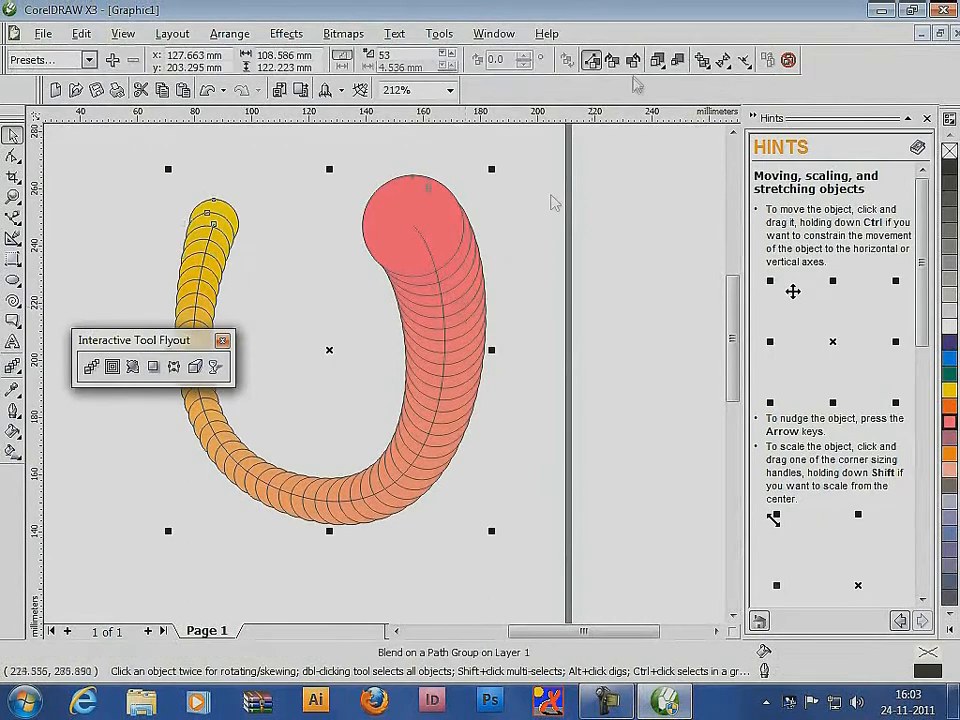
{"action": "left_click", "coordinate": [657, 60]}
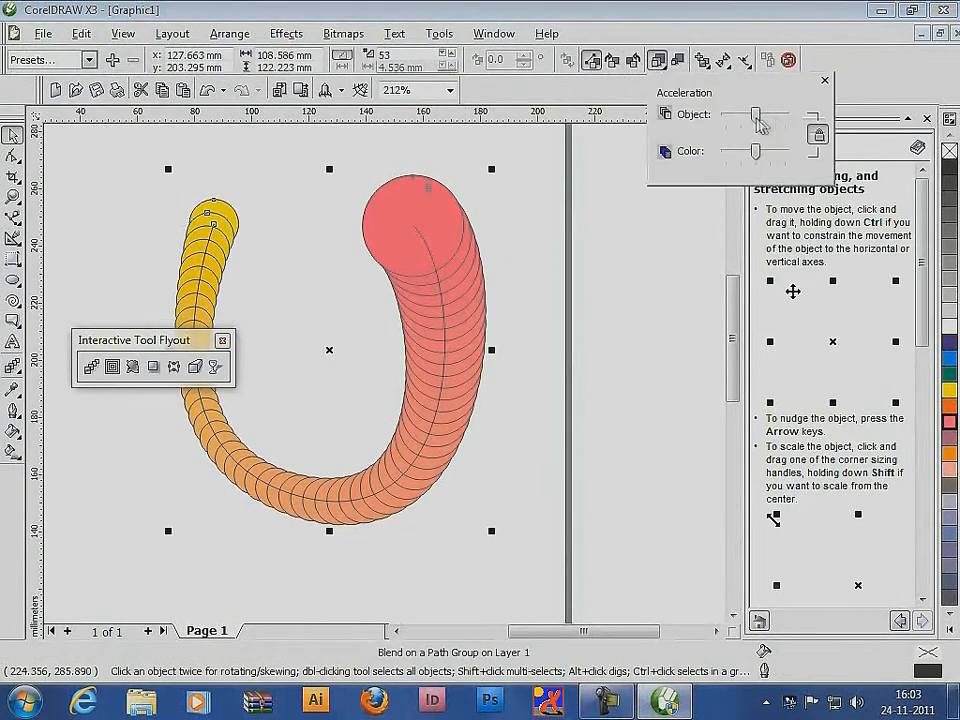
{"action": "left_click_drag", "start_coordinate": [754, 113], "coordinate": [752, 157]}
{"action": "left_click", "coordinate": [723, 60]}
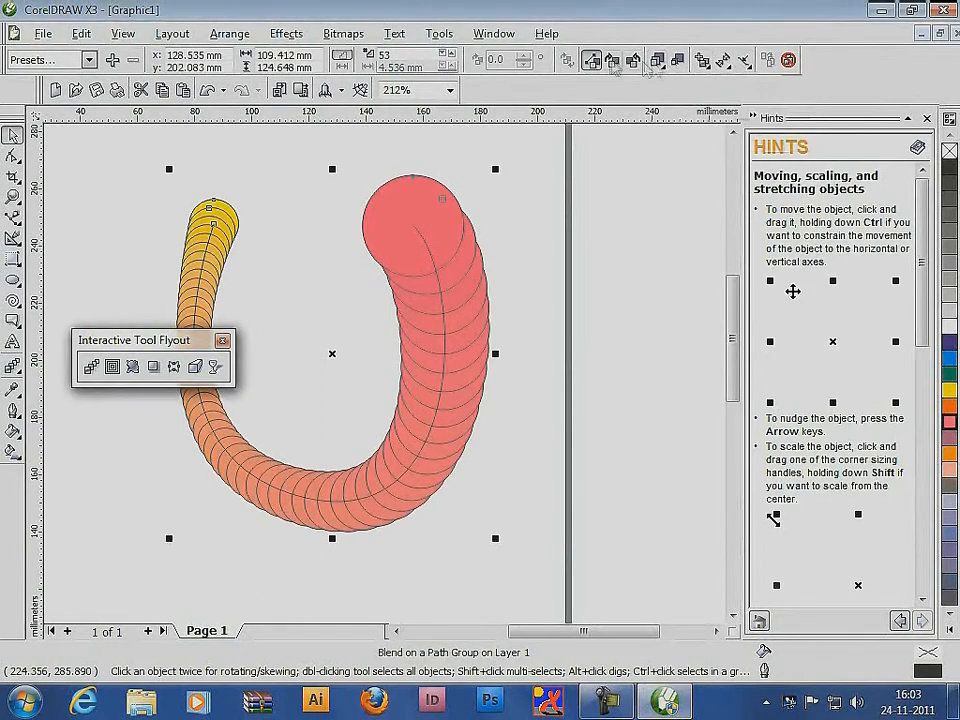
Compare the direct, clockwise and counterclockwise colour blends, ending on the counterclockwise blend
{"action": "left_click", "coordinate": [634, 60]}
{"action": "left_click", "coordinate": [591, 60]}
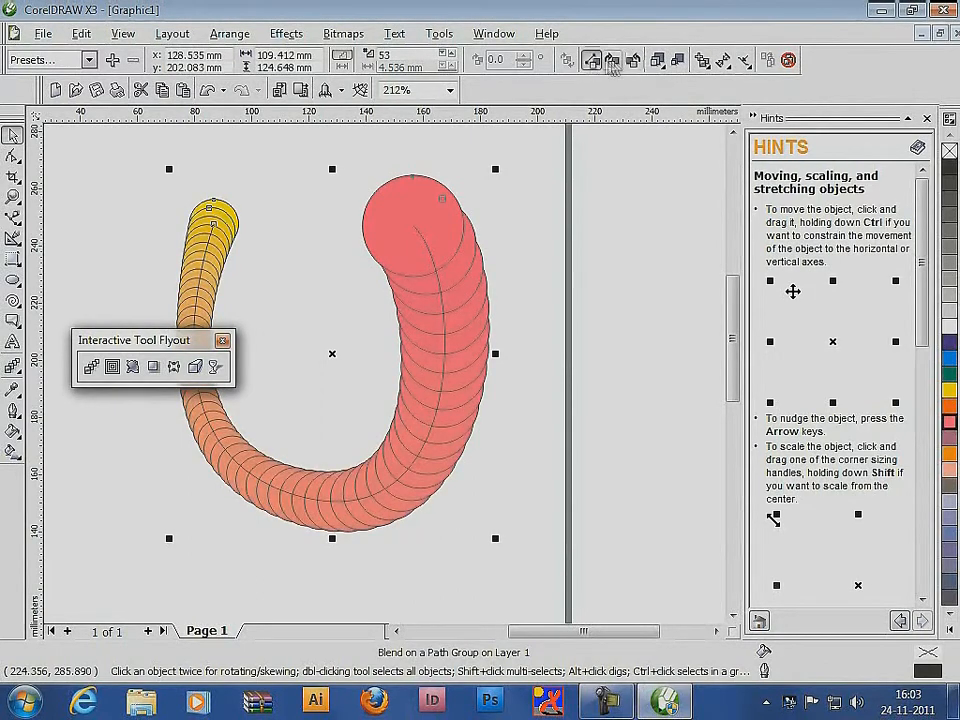
{"action": "left_click", "coordinate": [612, 61]}
{"action": "left_click", "coordinate": [634, 61]}
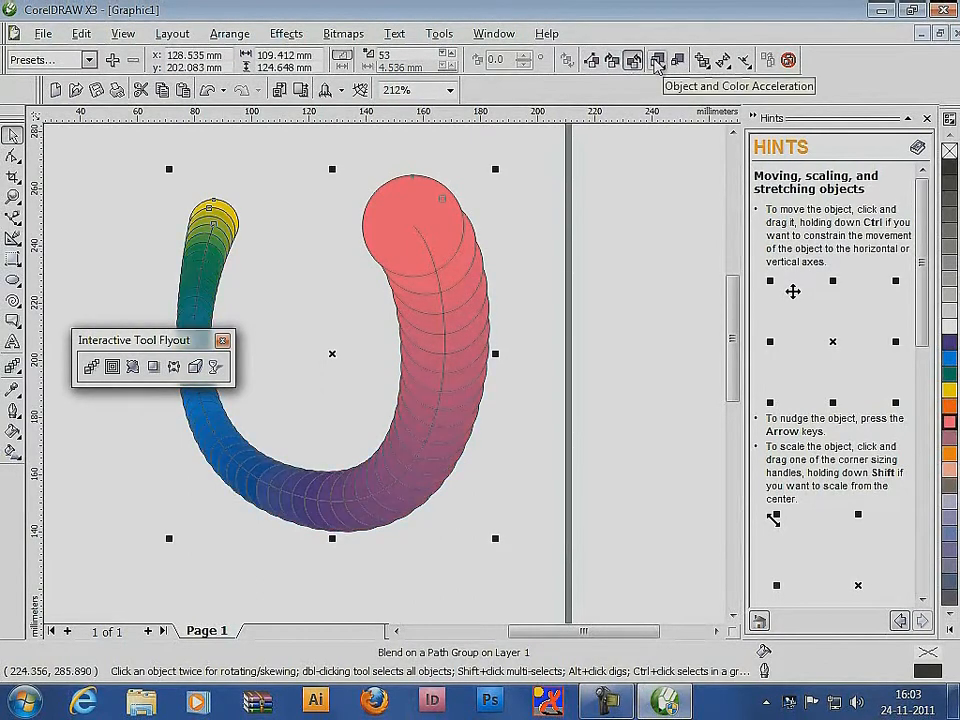
Delete everything on the page, including the blend and its path
{"action": "left_click", "coordinate": [76, 193]}
{"action": "key", "text": "ctrl+a"}
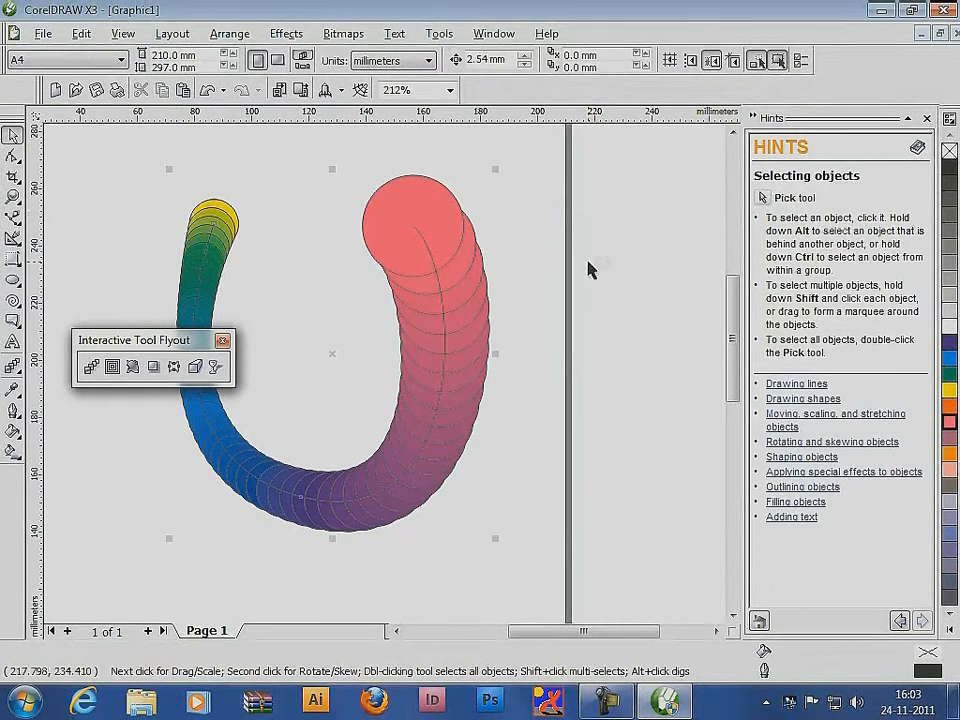
{"action": "key", "text": "Delete"}
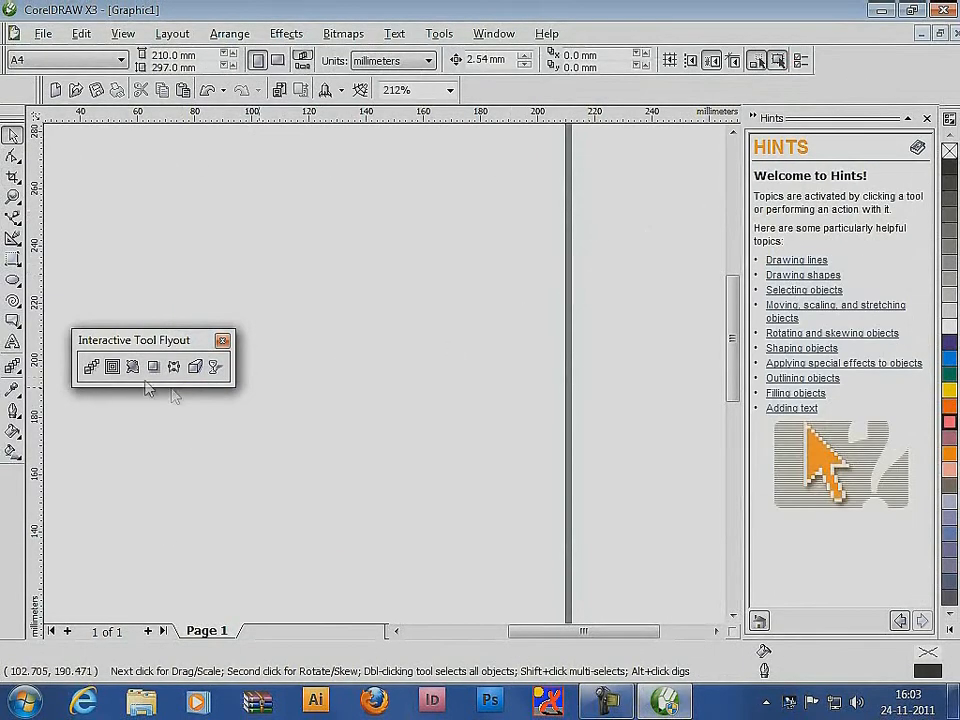
Draw a circle about 65 mm in diameter in the upper part of the page
{"action": "left_click", "coordinate": [13, 282]}
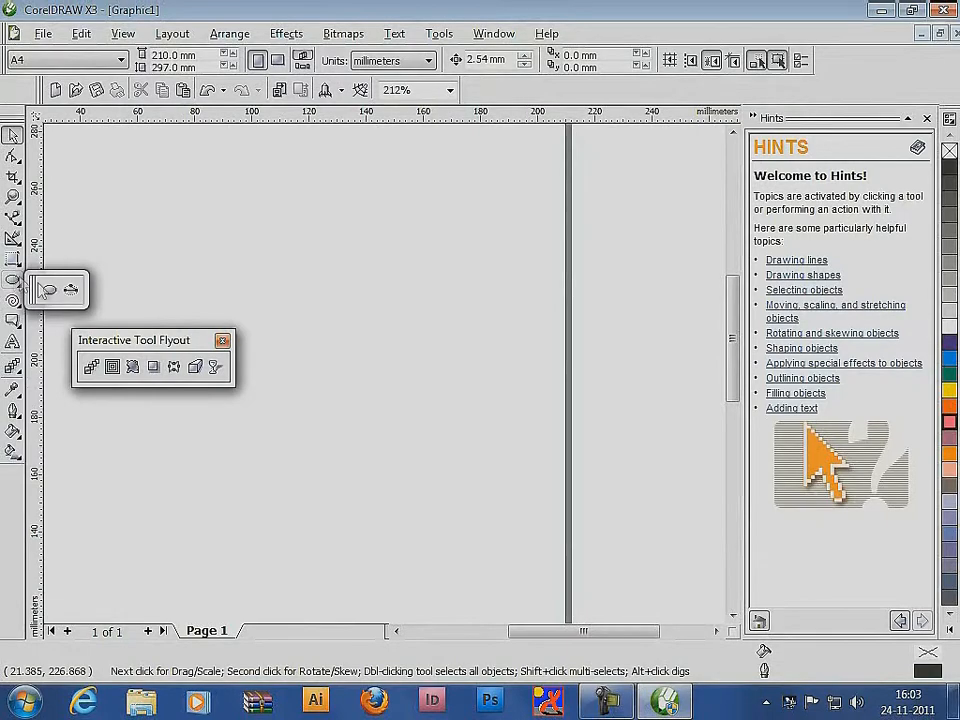
{"action": "left_click", "coordinate": [44, 290]}
{"action": "mouse_move", "coordinate": [357, 226]}
{"action": "left_mouse_down"}
{"action": "mouse_move", "coordinate": [557, 426]}
{"action": "mouse_move", "coordinate": [542, 409]}
{"action": "left_mouse_up"}
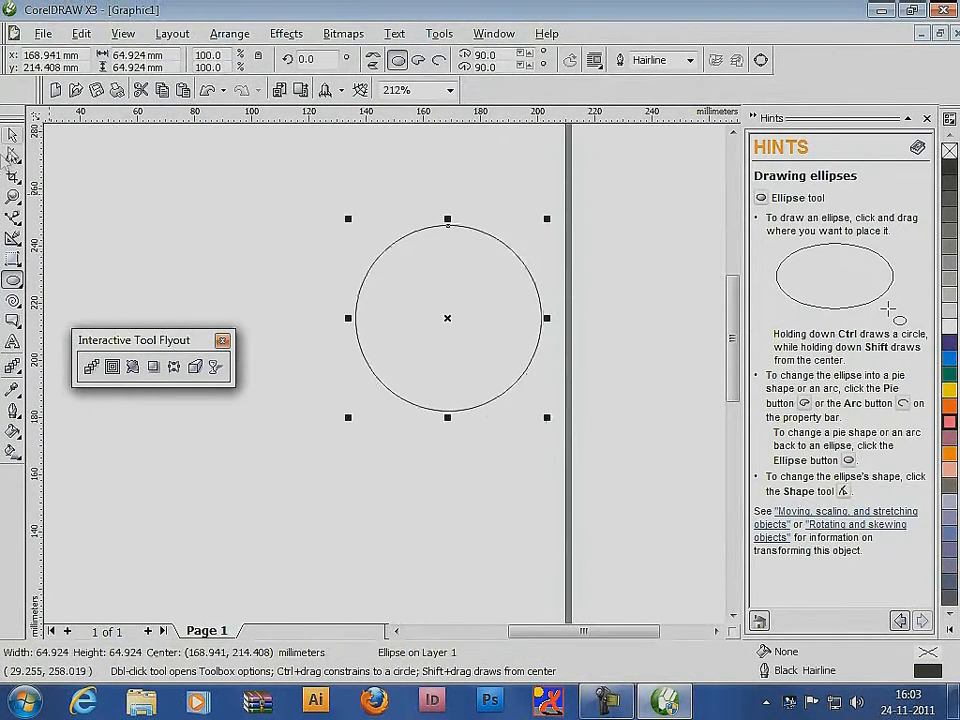
Apply an inside contour of 11 steps at a 1.5 mm offset to the circle with the Interactive Contour tool
{"action": "left_click", "coordinate": [13, 136]}
{"action": "left_click", "coordinate": [112, 367]}
{"action": "mouse_move", "coordinate": [515, 258]}
{"action": "left_mouse_down"}
{"action": "mouse_move", "coordinate": [493, 302]}
{"action": "mouse_move", "coordinate": [518, 275]}
{"action": "left_mouse_up"}
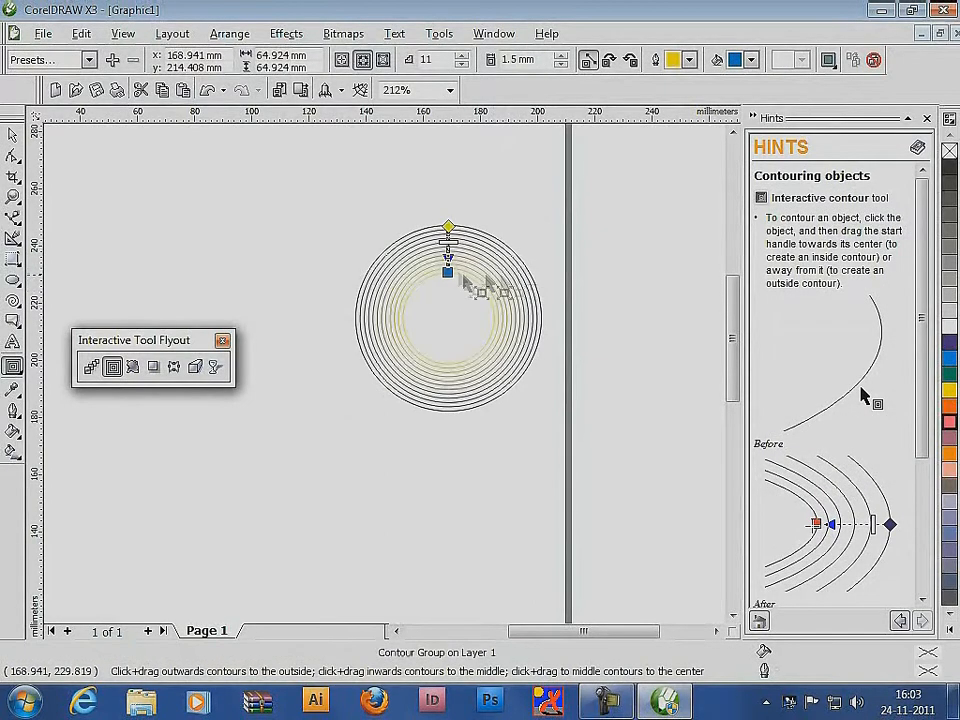
Move the contoured circle up and to the left, and delete it
{"action": "left_click", "coordinate": [13, 136]}
{"action": "left_click_drag", "start_coordinate": [449, 319], "coordinate": [406, 290]}
{"action": "left_click", "coordinate": [13, 158]}
{"action": "left_click", "coordinate": [12, 135]}
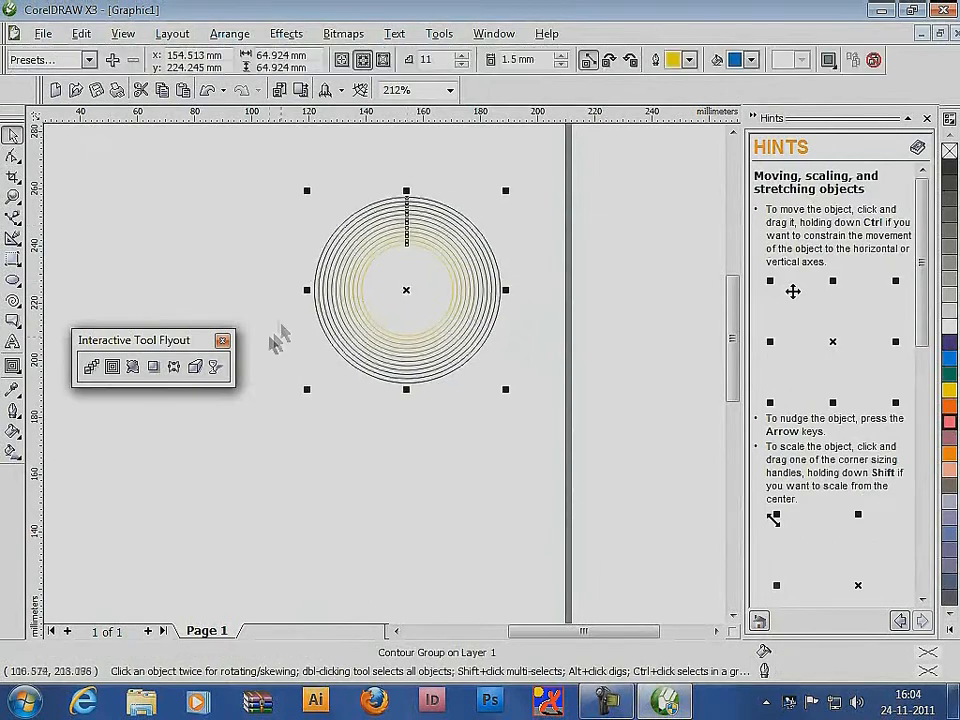
{"action": "key", "text": "Delete"}
Draw a rectangle about 42 by 41 mm and fill it with orange
{"action": "left_click_drag", "start_coordinate": [13, 259], "coordinate": [52, 272]}
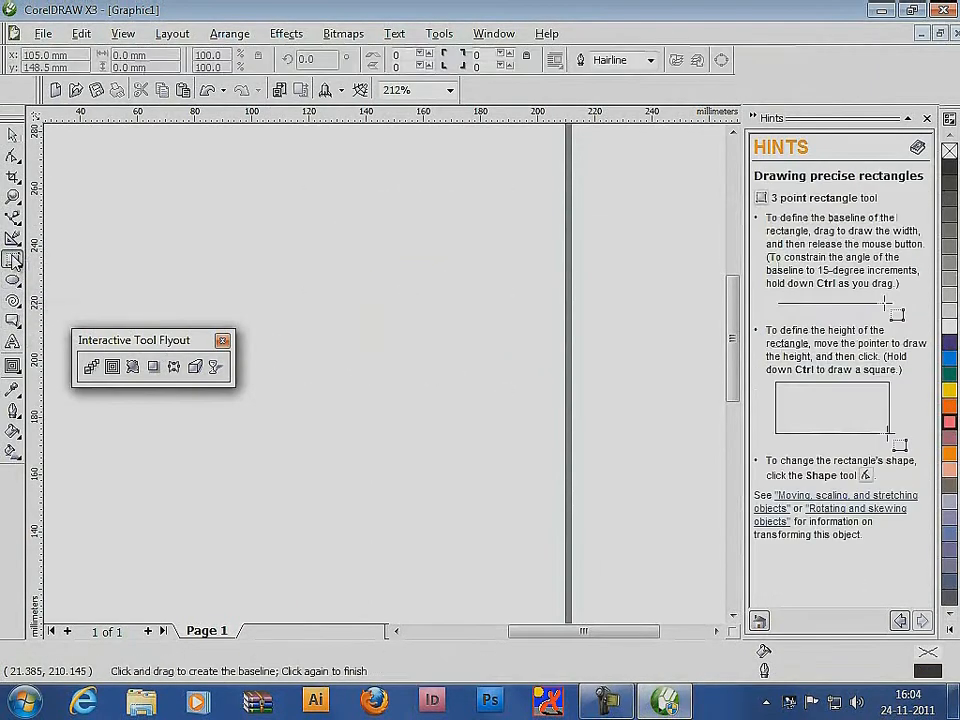
{"action": "left_click", "coordinate": [52, 272]}
{"action": "left_click_drag", "start_coordinate": [335, 215], "coordinate": [455, 334]}
{"action": "left_click", "coordinate": [13, 135]}
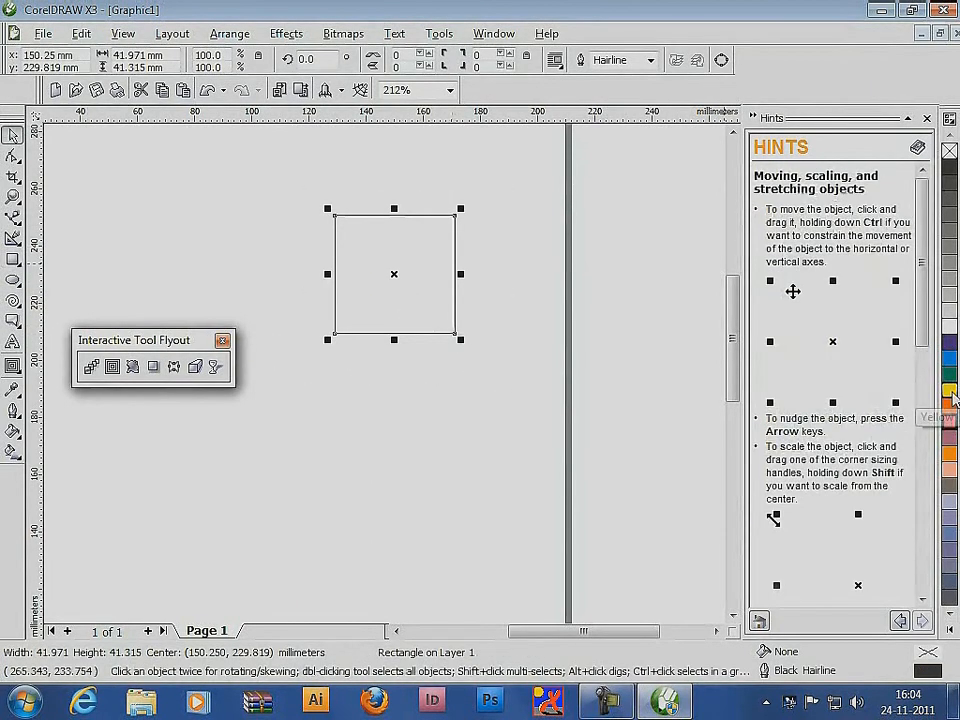
{"action": "left_click", "coordinate": [951, 406]}
Contour the orange rectangle to its centre with the Interactive Contour tool at a 1.5 mm offset
{"action": "left_click", "coordinate": [112, 366]}
{"action": "left_click_drag", "start_coordinate": [439, 242], "coordinate": [399, 356]}
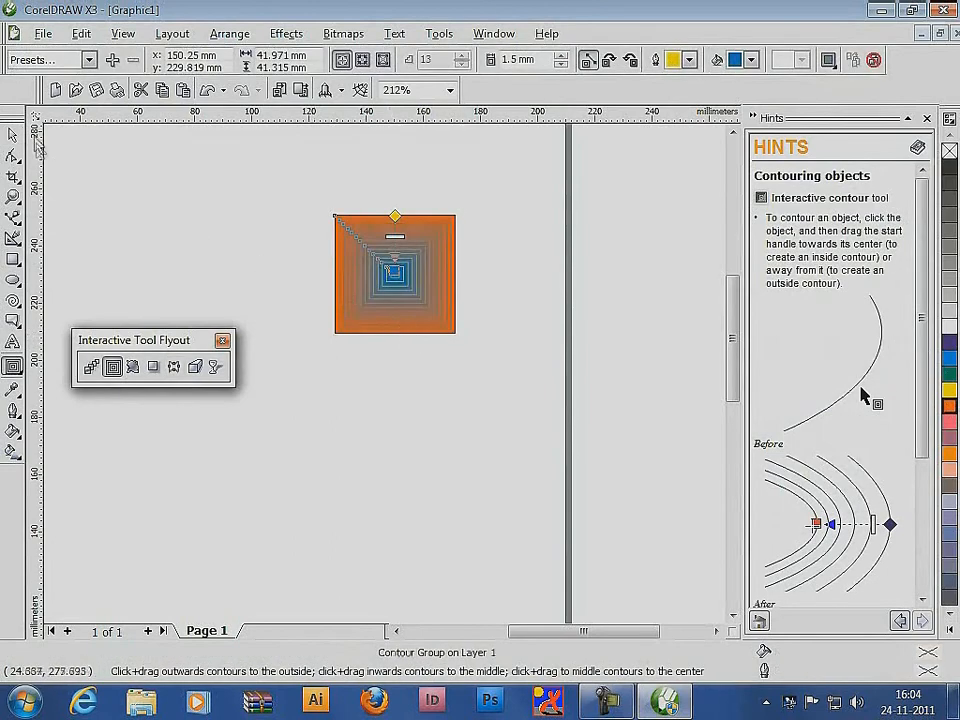
{"action": "left_click", "coordinate": [13, 135]}
Set the contour's fill colour to amber yellow and its outline colour to dark purple
{"action": "left_click", "coordinate": [737, 64]}
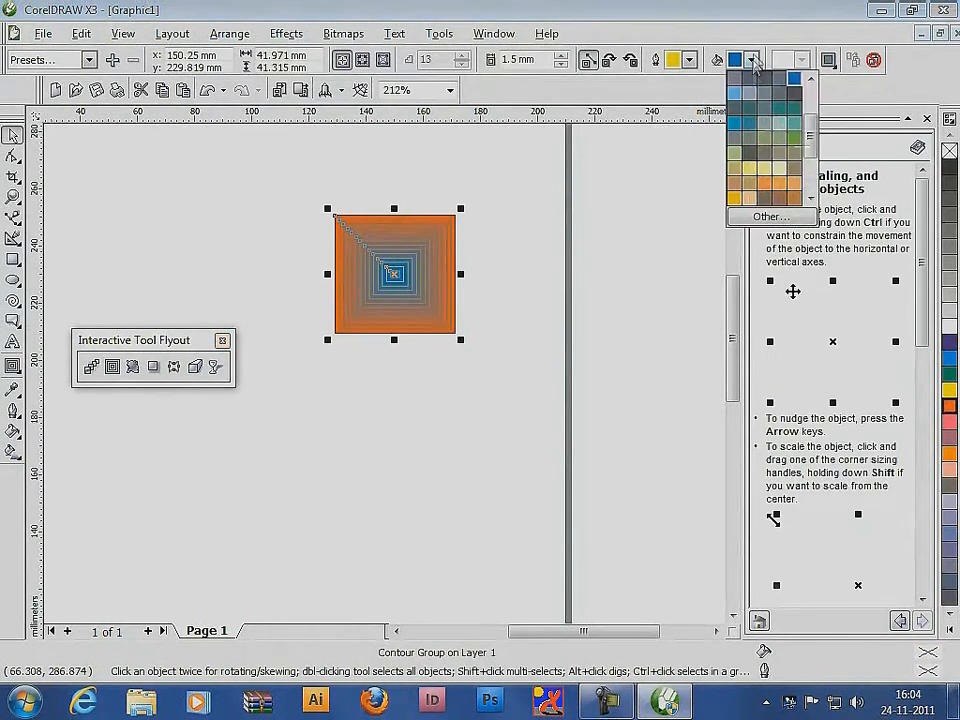
{"action": "left_click", "coordinate": [749, 123]}
{"action": "left_click", "coordinate": [734, 65]}
{"action": "left_click", "coordinate": [741, 158]}
{"action": "left_click", "coordinate": [690, 61]}
{"action": "left_click", "coordinate": [689, 78]}
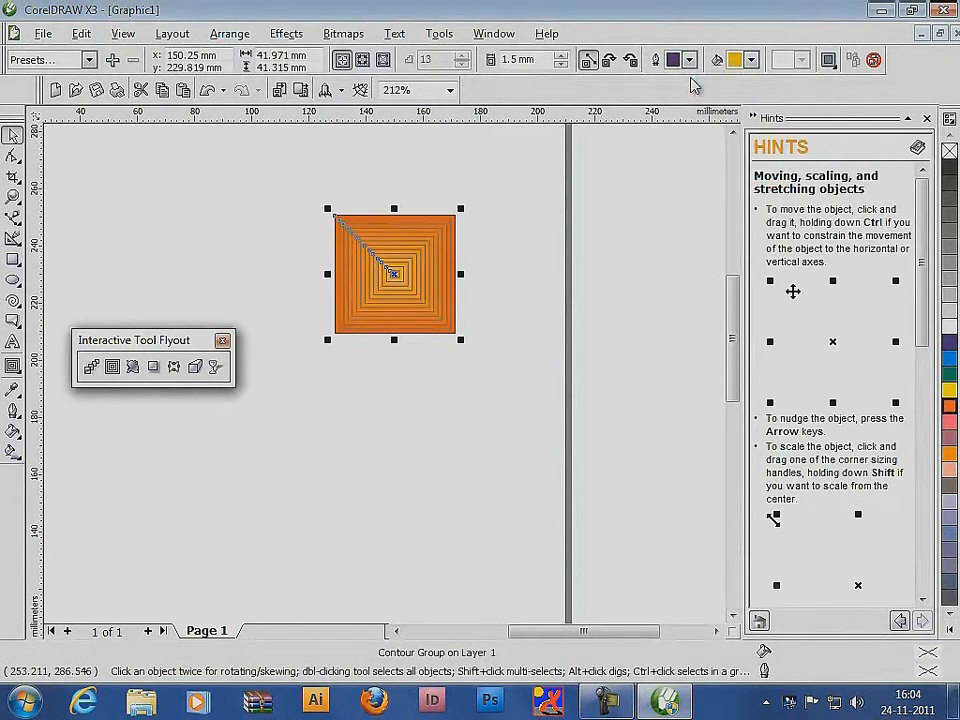
Delete the contoured rectangle and draw an ellipse about 45 by 41 mm
{"action": "left_click_drag", "start_coordinate": [303, 181], "coordinate": [520, 362]}
{"action": "key", "text": "Delete"}
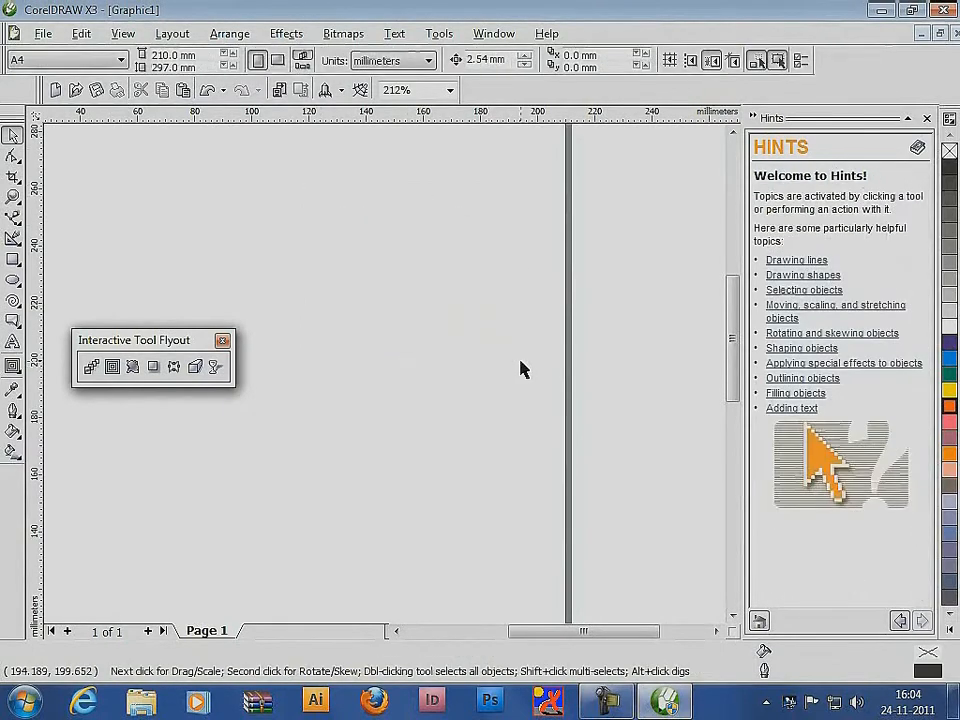
{"action": "left_click", "coordinate": [13, 281]}
{"action": "left_click_drag", "start_coordinate": [380, 253], "coordinate": [506, 371]}
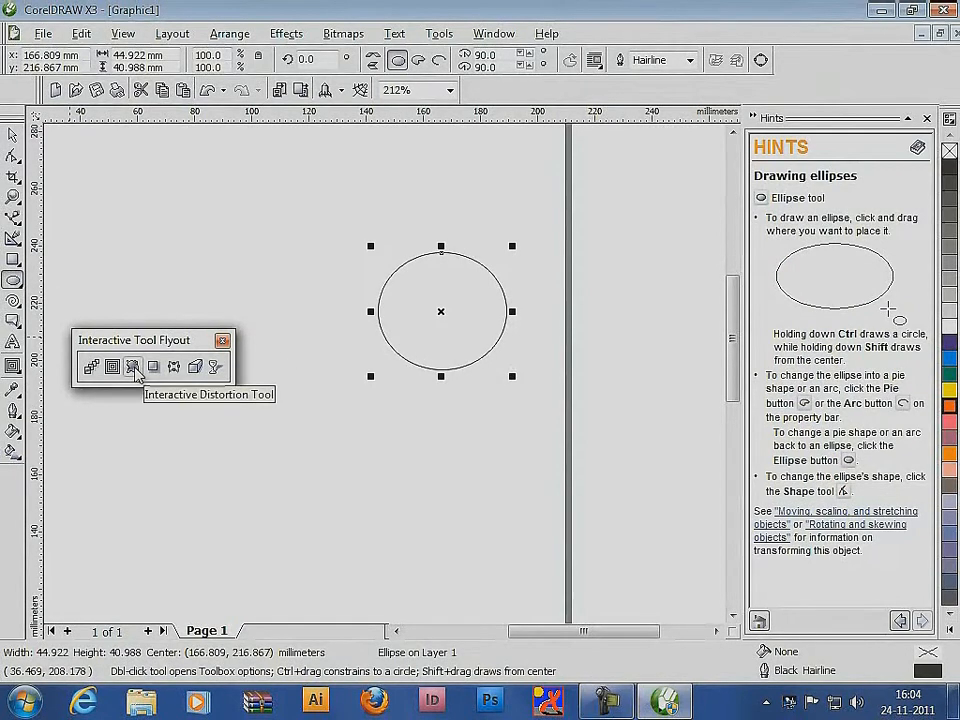
Apply a push and pull distortion of amplitude 112 to the ellipse and fill it with blue
{"action": "left_click", "coordinate": [134, 368]}
{"action": "mouse_move", "coordinate": [488, 278]}
{"action": "left_mouse_down"}
{"action": "mouse_move", "coordinate": [425, 350]}
{"action": "mouse_move", "coordinate": [375, 364]}
{"action": "mouse_move", "coordinate": [489, 285]}
{"action": "mouse_move", "coordinate": [611, 257]}
{"action": "left_mouse_up"}
{"action": "left_click", "coordinate": [952, 358]}
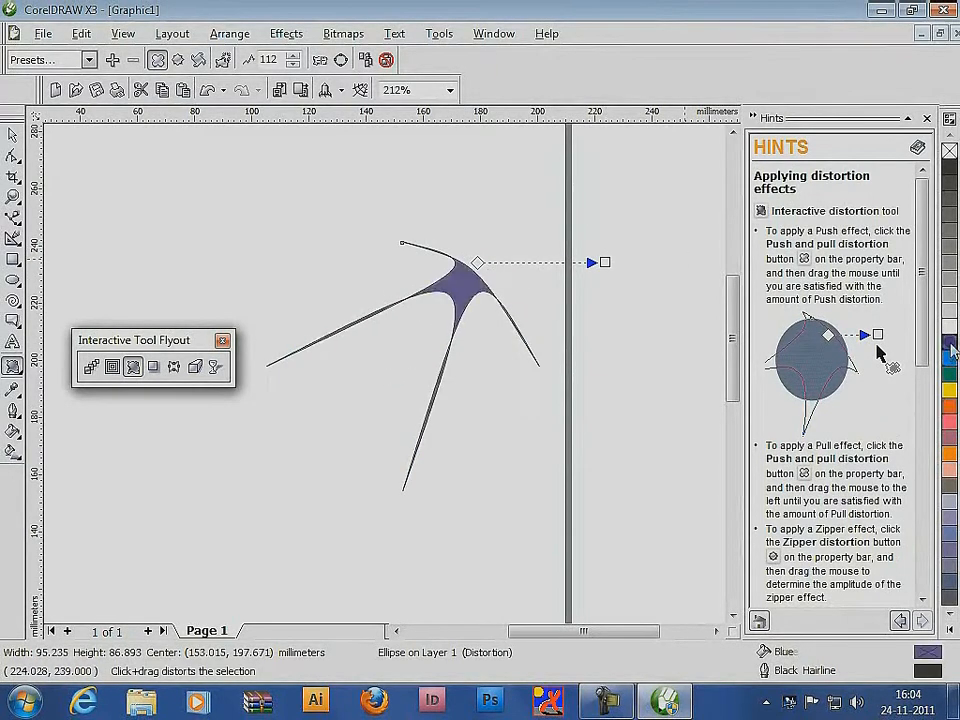
Scale the distorted shape down about its centre to about 57 by 52 mm and deselect it
{"action": "key", "text": "space"}
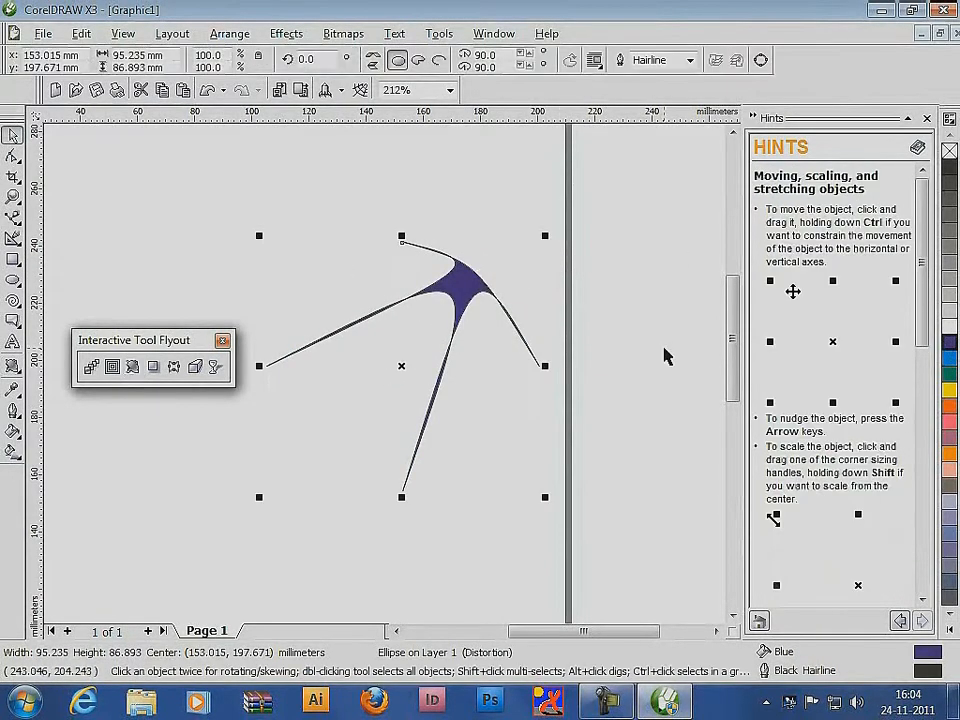
{"action": "left_click_drag", "start_coordinate": [545, 236], "coordinate": [508, 285]}
{"action": "left_click", "coordinate": [508, 253]}
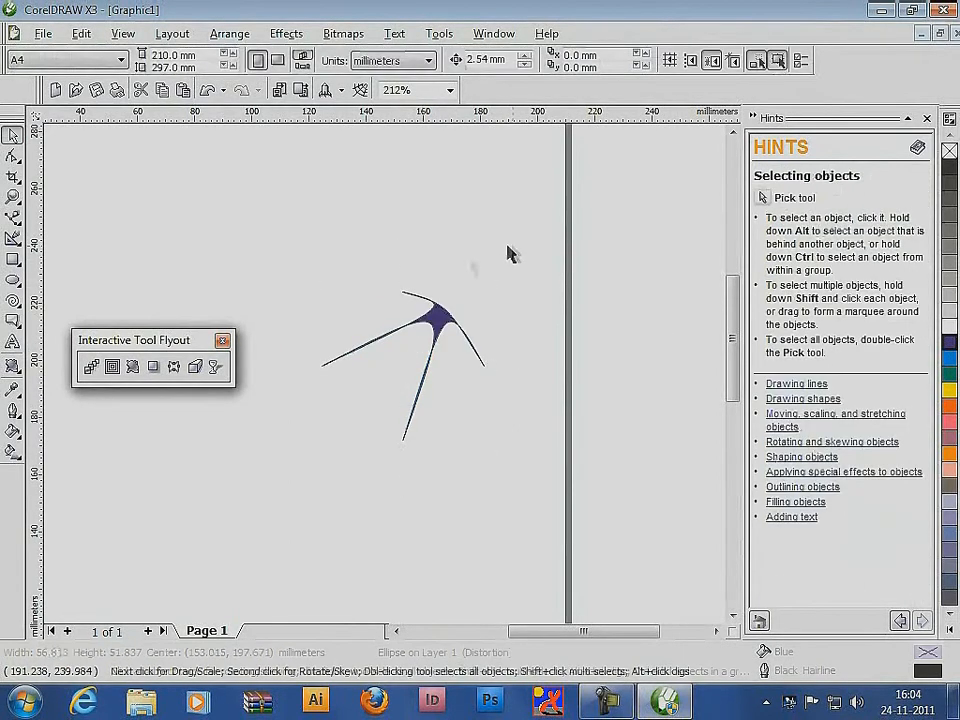
Rotate the distorted shape so its two long spikes point downward like legs, and deselect it
{"action": "left_click", "coordinate": [446, 315]}
{"action": "left_click", "coordinate": [440, 330]}
{"action": "left_click_drag", "start_coordinate": [491, 448], "coordinate": [537, 343]}
{"action": "left_click", "coordinate": [353, 275]}
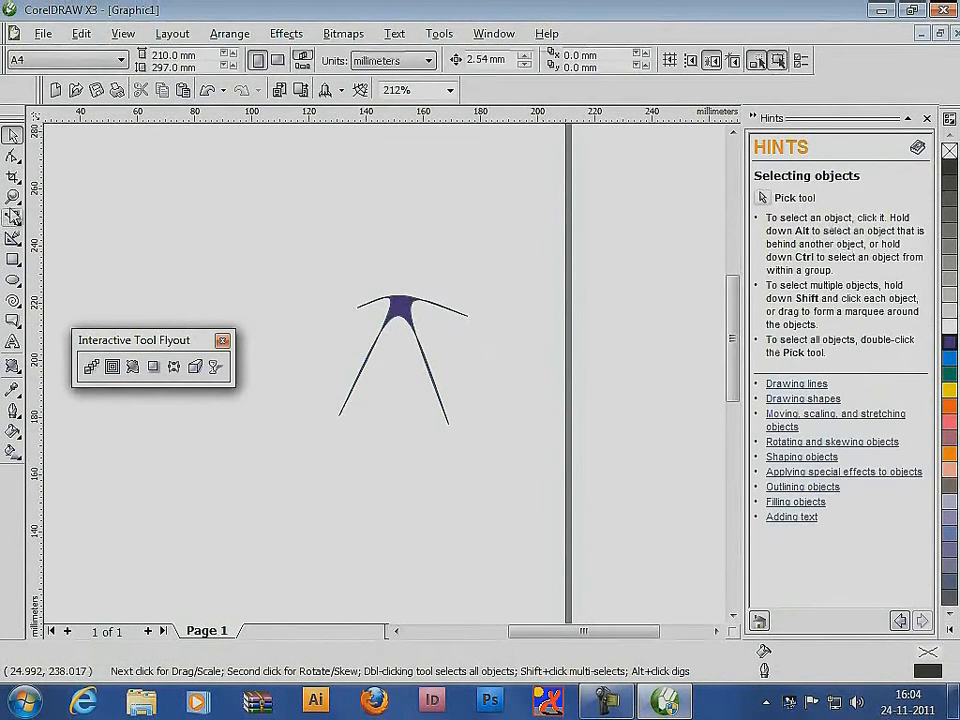
Draw a small ellipse about 4.6 by 6.2 mm above the figure as its head and fill it with blue
{"action": "left_click", "coordinate": [14, 281]}
{"action": "mouse_move", "coordinate": [399, 271]}
{"action": "left_mouse_down"}
{"action": "mouse_move", "coordinate": [421, 295]}
{"action": "mouse_move", "coordinate": [411, 289]}
{"action": "left_mouse_up"}
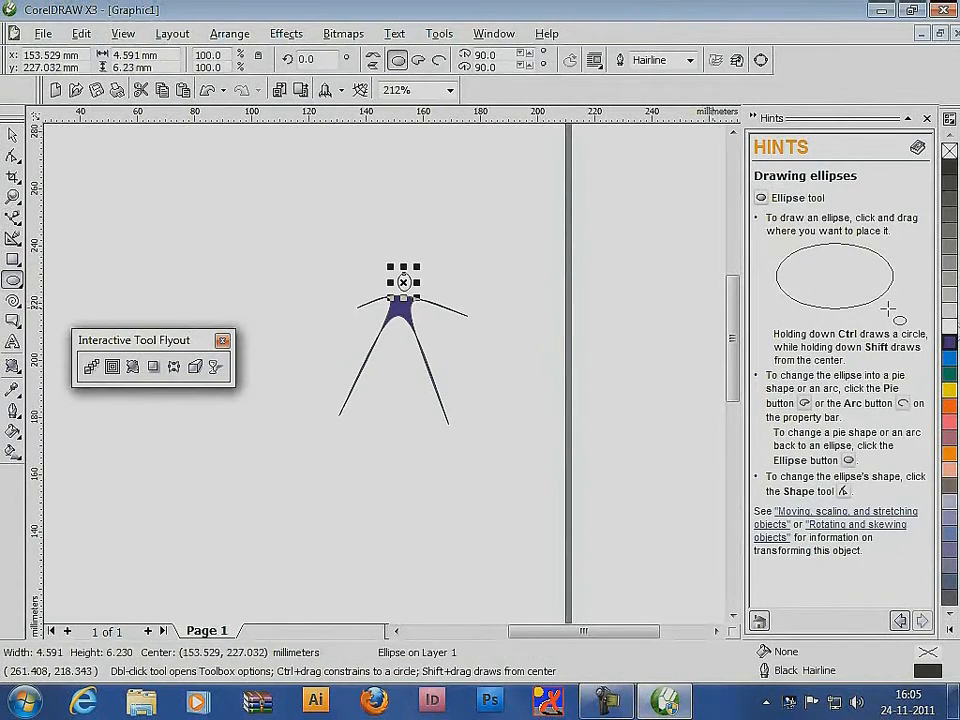
{"action": "left_click", "coordinate": [949, 341]}
{"action": "left_click", "coordinate": [18, 137]}
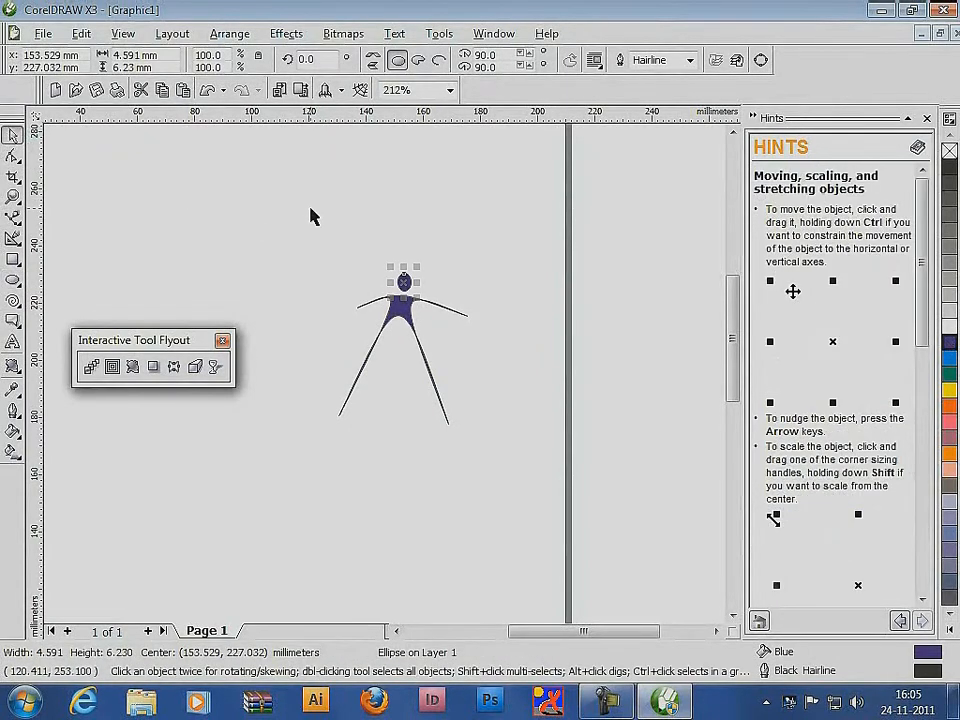
Deselect the head and draw an ellipse about 30 by 25 mm below the figure
{"action": "left_click", "coordinate": [432, 405]}
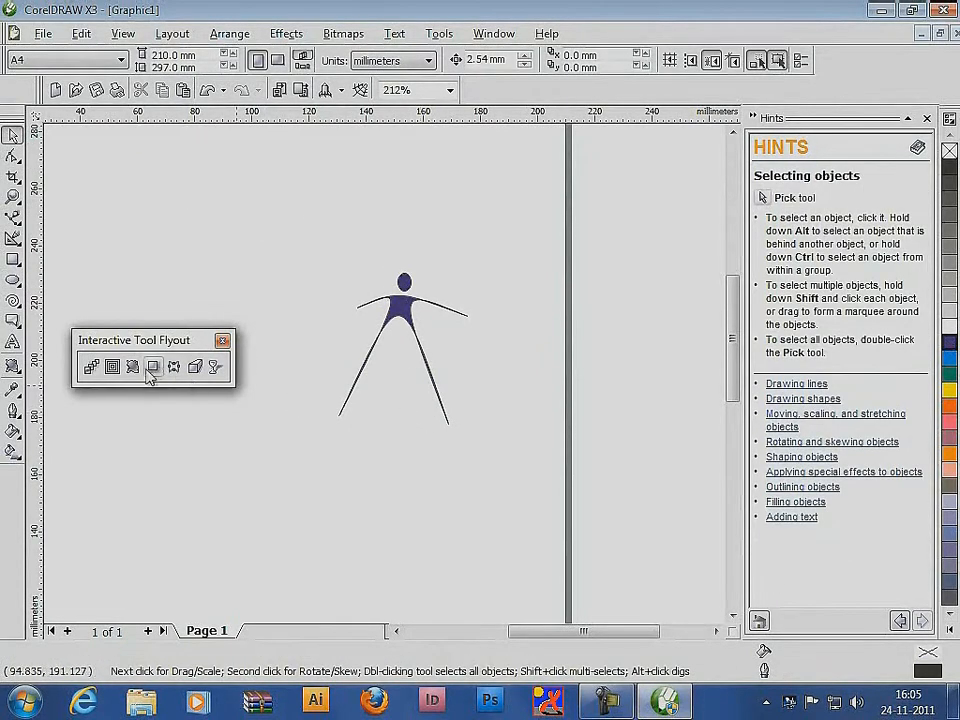
{"action": "left_click", "coordinate": [12, 281]}
{"action": "left_click_drag", "start_coordinate": [366, 480], "coordinate": [463, 563]}
Apply a push and pull distortion of amplitude -82 to the new ellipse and fill it with magenta
{"action": "left_click", "coordinate": [133, 367]}
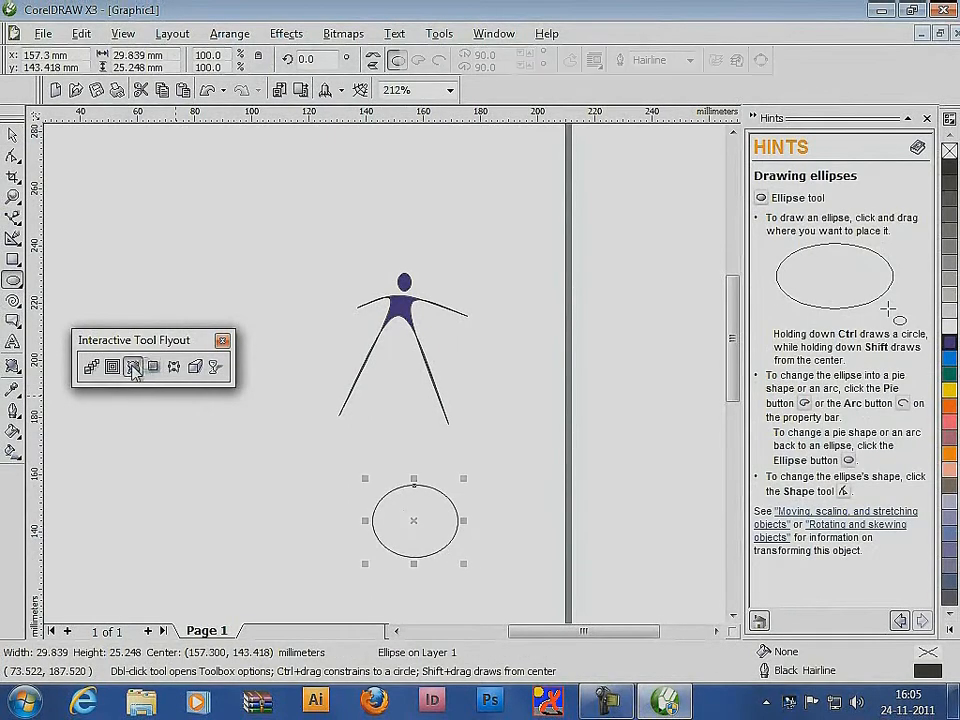
{"action": "left_click_drag", "start_coordinate": [411, 536], "coordinate": [306, 519]}
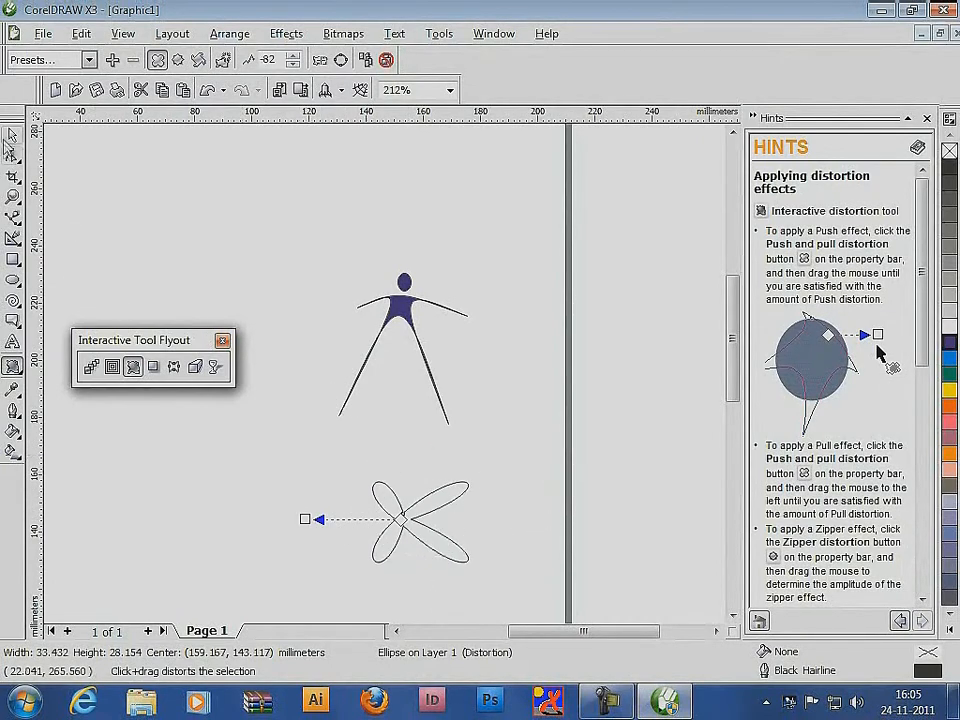
{"action": "left_click", "coordinate": [12, 133]}
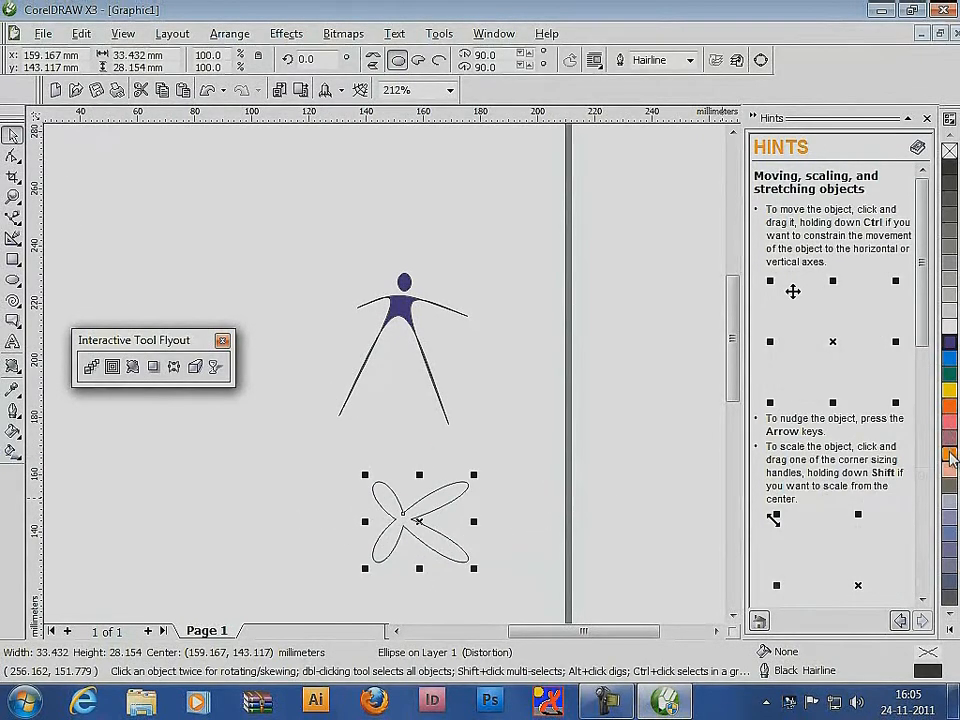
{"action": "left_click", "coordinate": [950, 421]}
Rotate the magenta shape so its long petals point upward, and place it smaller below and left of the figure as a flower
{"action": "left_click", "coordinate": [439, 499]}
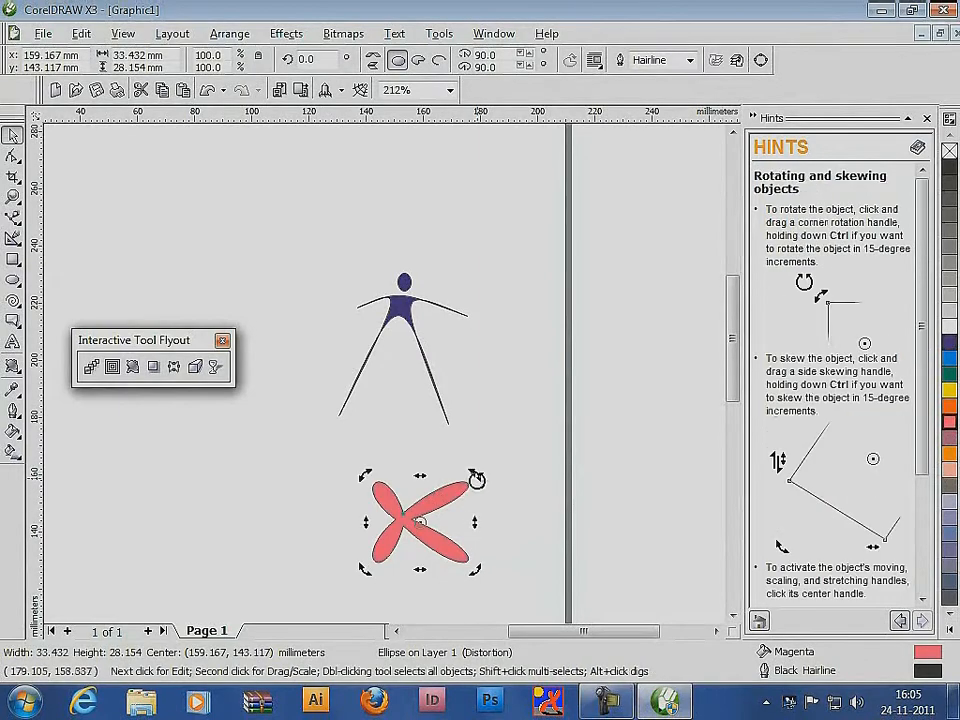
{"action": "left_click_drag", "start_coordinate": [477, 480], "coordinate": [362, 461]}
{"action": "left_click_drag", "start_coordinate": [446, 508], "coordinate": [328, 483]}
{"action": "mouse_move", "coordinate": [350, 444]}
{"action": "left_mouse_down"}
{"action": "mouse_move", "coordinate": [321, 478]}
{"action": "mouse_move", "coordinate": [308, 449]}
{"action": "mouse_move", "coordinate": [301, 577]}
{"action": "left_mouse_up"}
{"action": "left_click", "coordinate": [371, 461]}
Draw a freehand curved stem about 39 mm tall under the flower with a leaf on each side, and fill the leaves with green
{"action": "left_click", "coordinate": [17, 221]}
{"action": "left_click", "coordinate": [38, 219]}
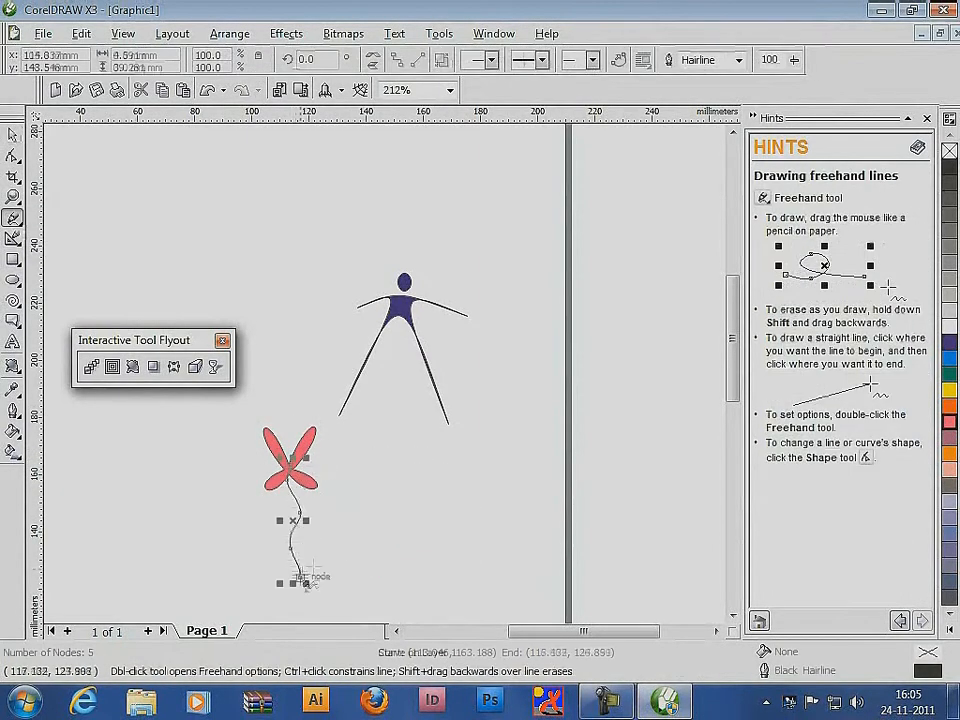
{"action": "mouse_move", "coordinate": [296, 502]}
{"action": "left_mouse_down"}
{"action": "mouse_move", "coordinate": [350, 505]}
{"action": "mouse_move", "coordinate": [215, 510]}
{"action": "mouse_move", "coordinate": [294, 522]}
{"action": "left_mouse_up"}
{"action": "left_click", "coordinate": [13, 135]}
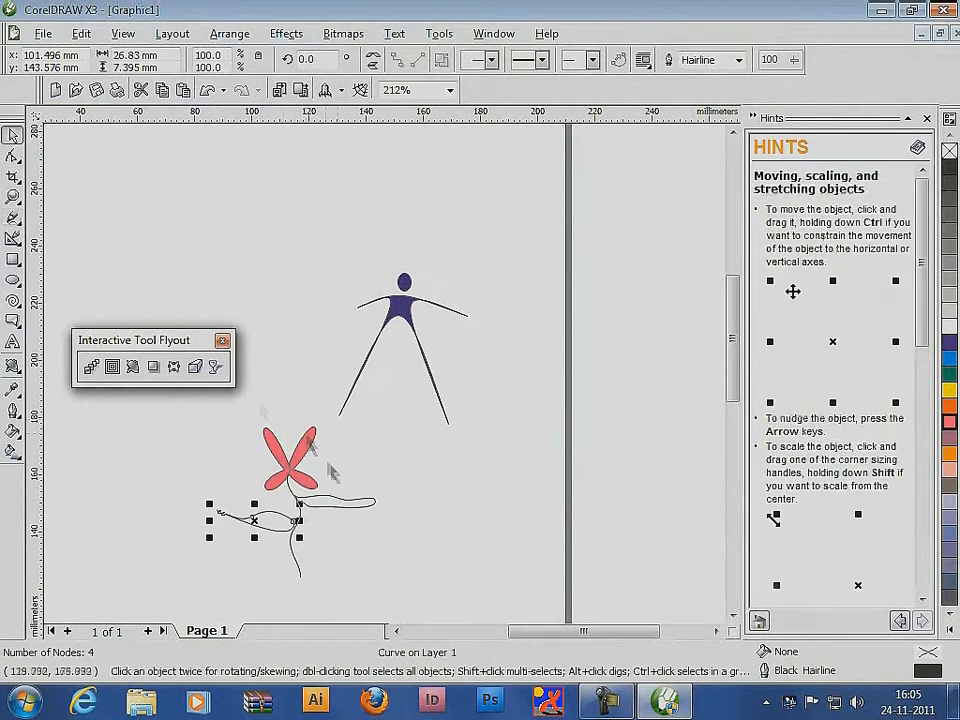
{"action": "left_click", "coordinate": [351, 497], "text": "shift"}
{"action": "left_click", "coordinate": [949, 374]}
{"action": "left_click", "coordinate": [484, 506]}
Delete the figure and the flower with its stem and leaves
{"action": "left_click_drag", "start_coordinate": [659, 584], "coordinate": [176, 216]}
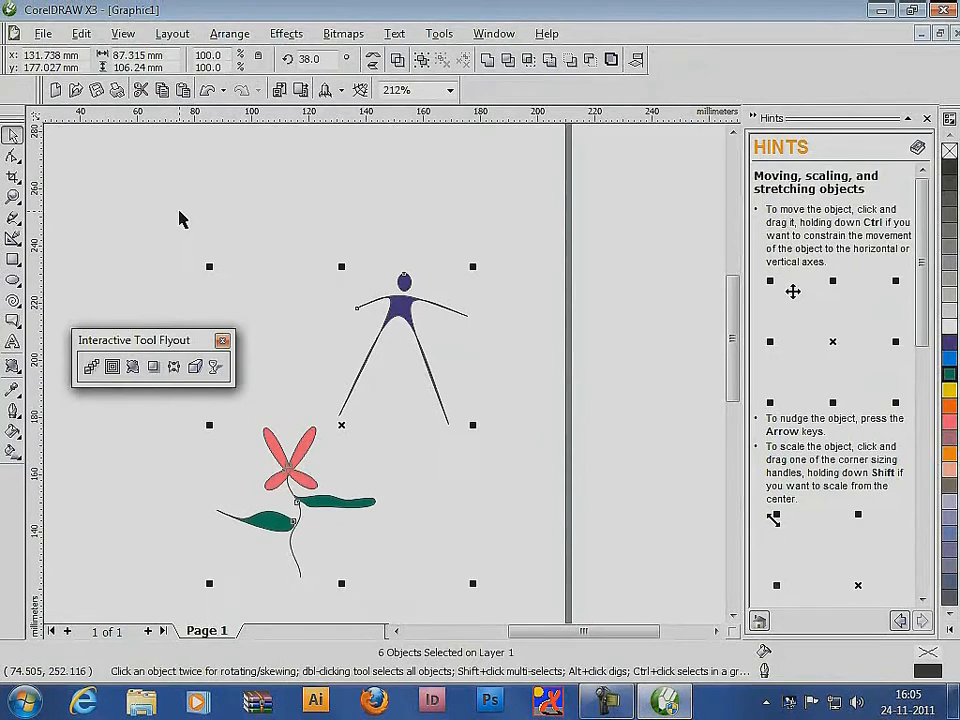
{"action": "key", "text": "Delete"}
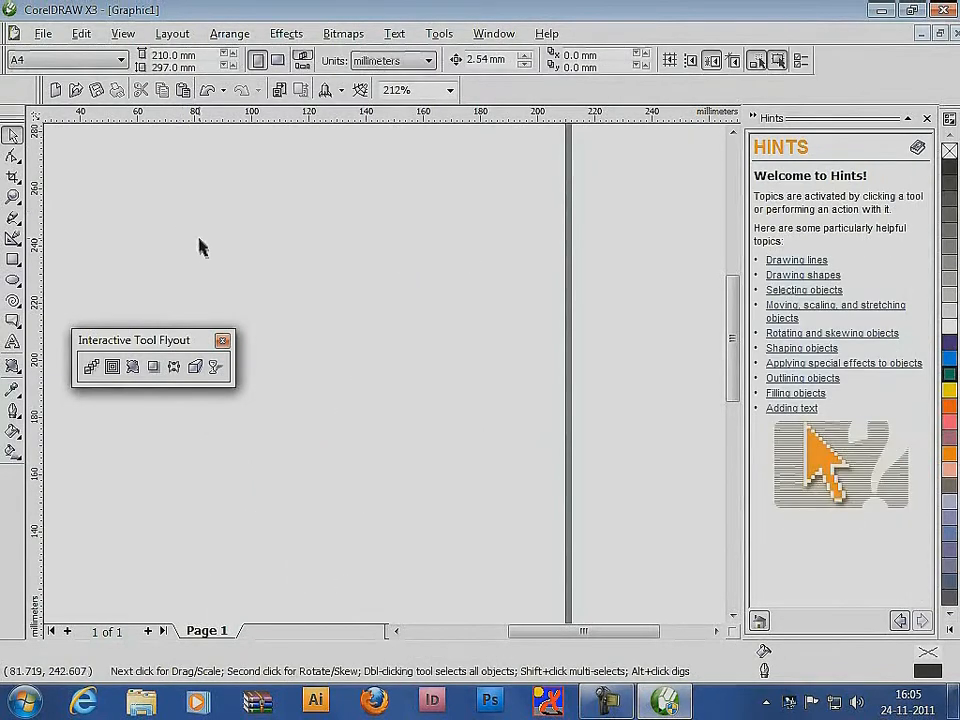
Draw a magenta-filled circle about 46 mm in diameter and give it a drop shadow cast toward its lower right
{"action": "left_click", "coordinate": [12, 281]}
{"action": "mouse_move", "coordinate": [313, 253]}
{"action": "left_mouse_down"}
{"action": "mouse_move", "coordinate": [501, 377]}
{"action": "mouse_move", "coordinate": [438, 386]}
{"action": "left_mouse_up"}
{"action": "left_click", "coordinate": [948, 424]}
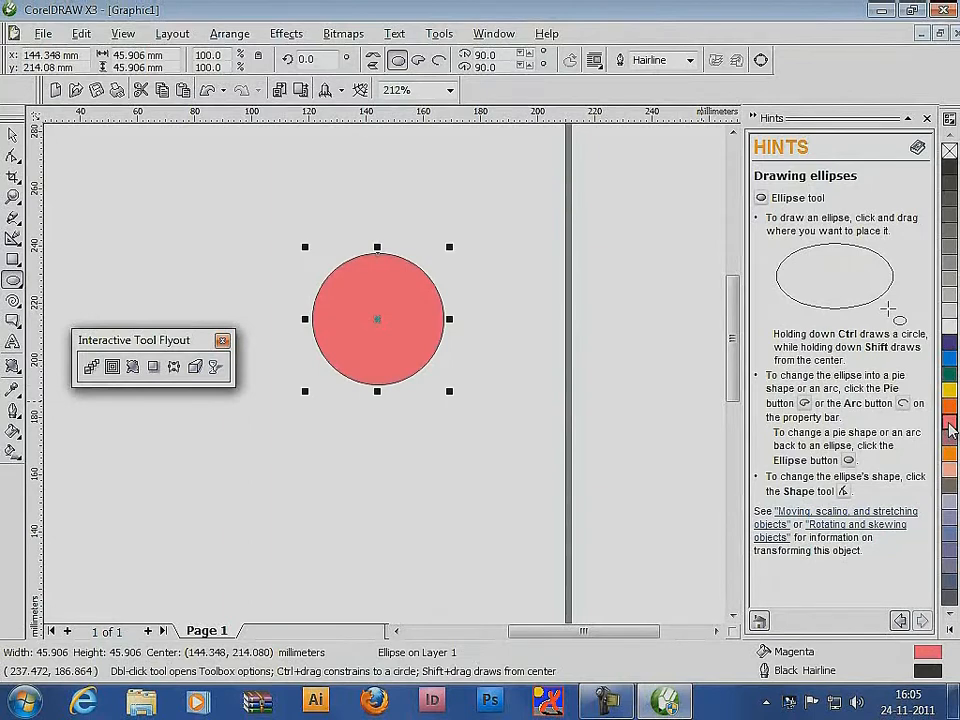
{"action": "left_click", "coordinate": [153, 366]}
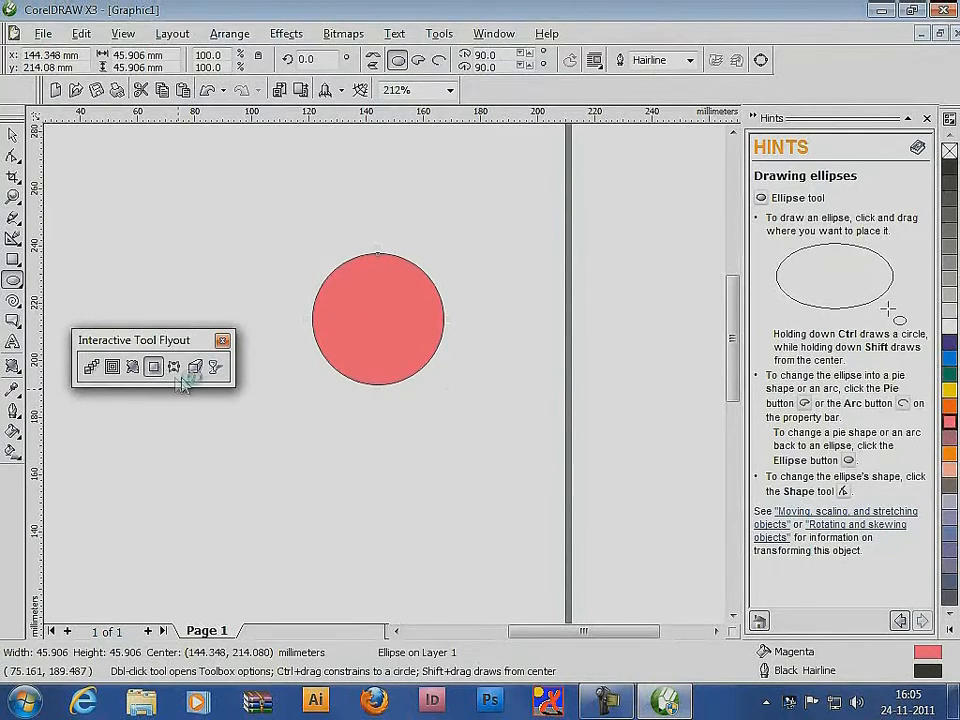
{"action": "left_click_drag", "start_coordinate": [380, 322], "coordinate": [457, 377]}
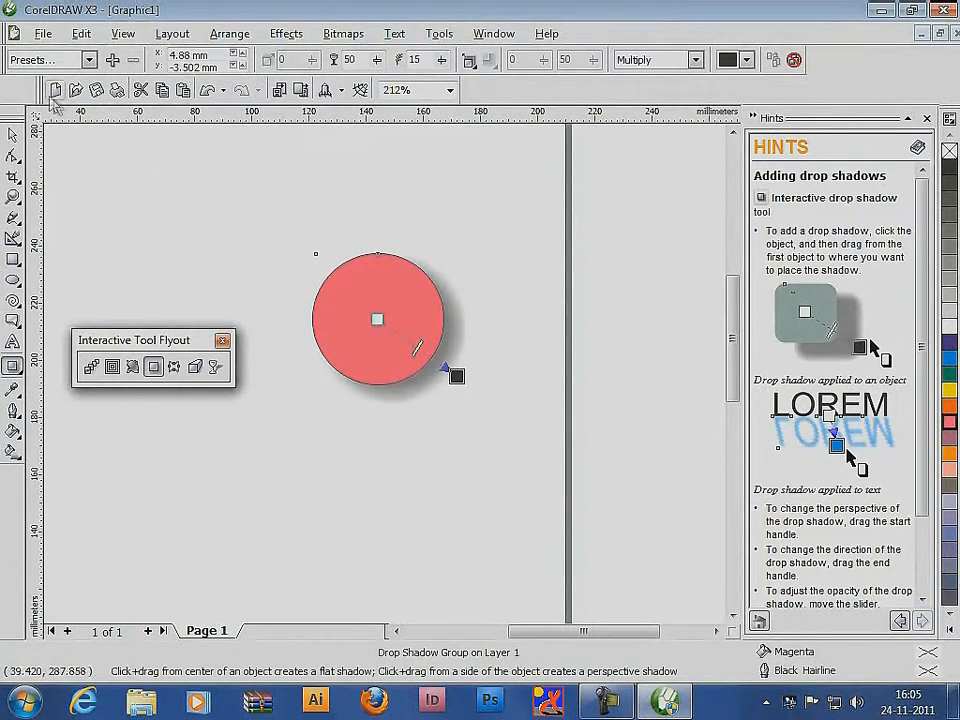
Try the shadow presets Pers Bottom Left and Pers Bottom Right on the circle, and apply Pers Top Right
{"action": "left_click", "coordinate": [89, 61]}
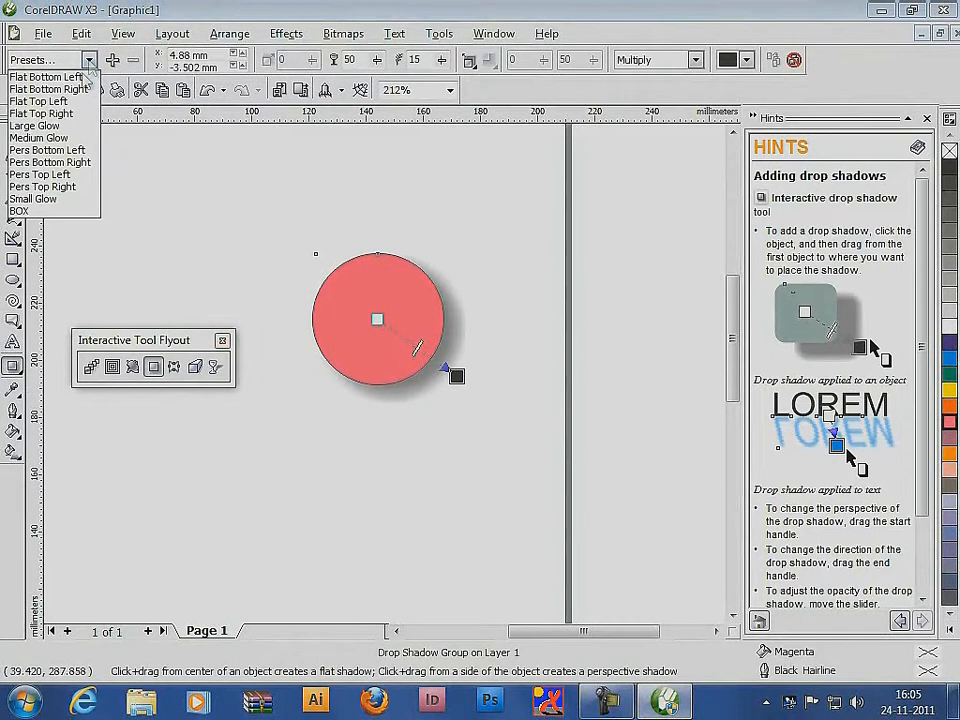
{"action": "left_click", "coordinate": [78, 150]}
{"action": "left_click", "coordinate": [89, 61]}
{"action": "left_click", "coordinate": [79, 161]}
{"action": "left_click", "coordinate": [89, 61]}
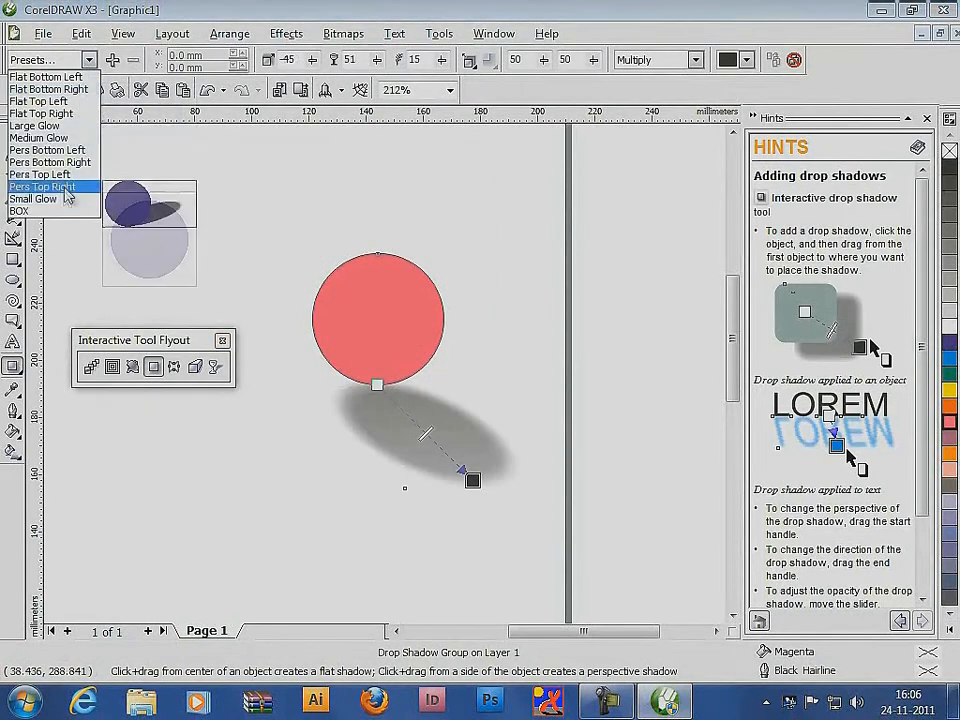
{"action": "left_click", "coordinate": [79, 186]}
Readjust the perspective shadow so it stretches to the right behind the circle, and clear the shadowed circle from the page
{"action": "left_click", "coordinate": [14, 140]}
{"action": "key", "text": "space"}
{"action": "left_click_drag", "start_coordinate": [501, 313], "coordinate": [442, 328]}
{"action": "left_click_drag", "start_coordinate": [408, 373], "coordinate": [412, 357]}
{"action": "left_click_drag", "start_coordinate": [442, 329], "coordinate": [482, 309]}
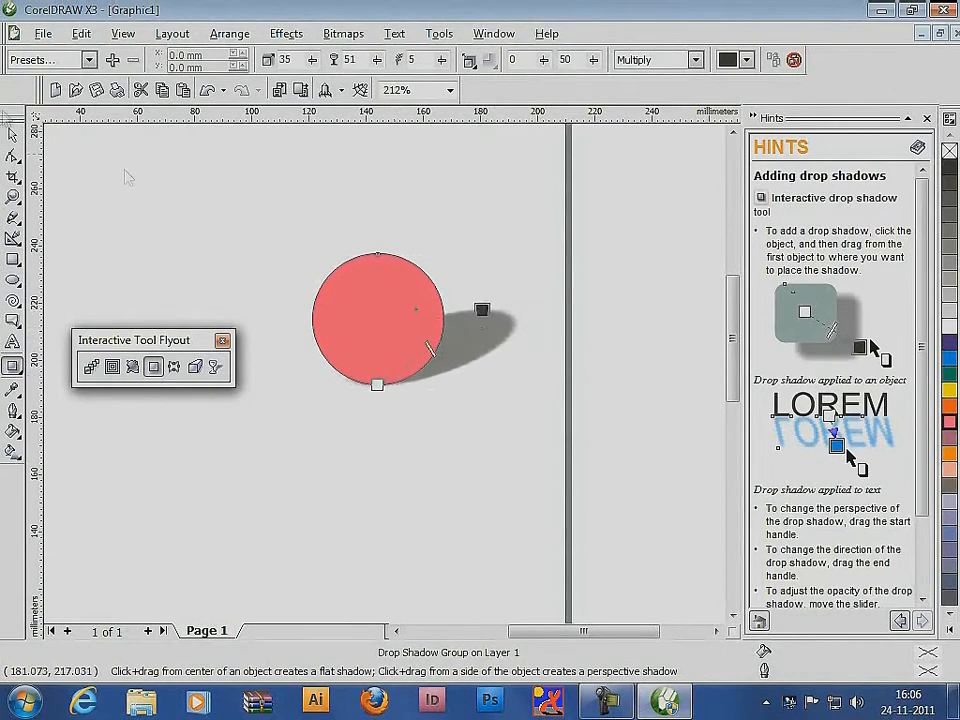
{"action": "left_click", "coordinate": [13, 136]}
{"action": "left_click", "coordinate": [622, 490]}
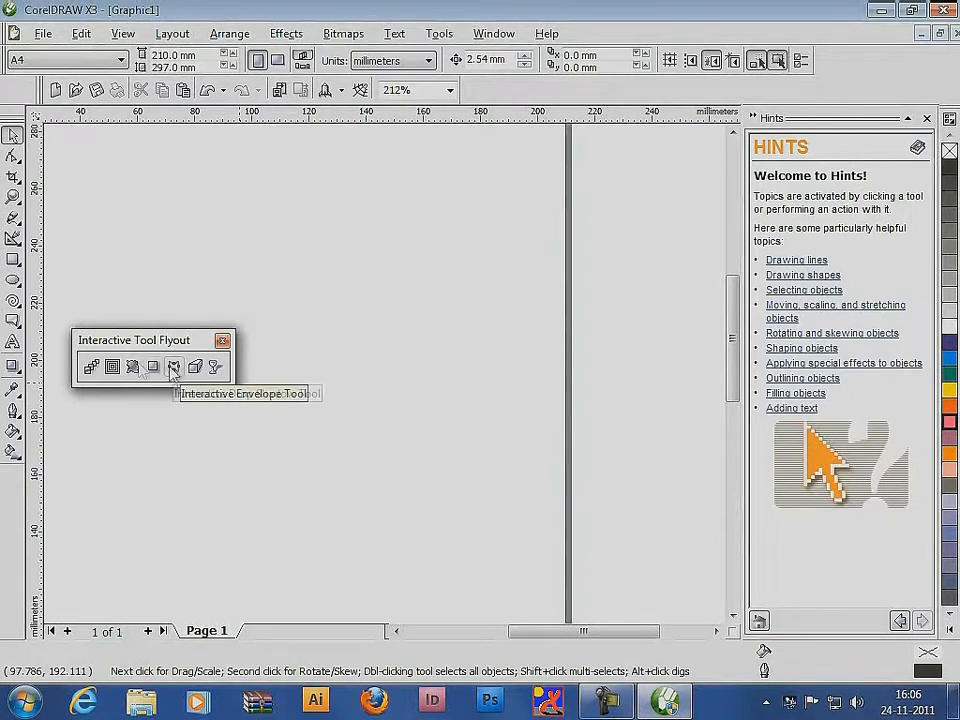
Draw a rectangle about 81 by 19 mm and bend its top edge into a wave with an envelope
{"action": "left_click", "coordinate": [13, 259]}
{"action": "left_click_drag", "start_coordinate": [303, 257], "coordinate": [534, 312]}
{"action": "left_click", "coordinate": [174, 367]}
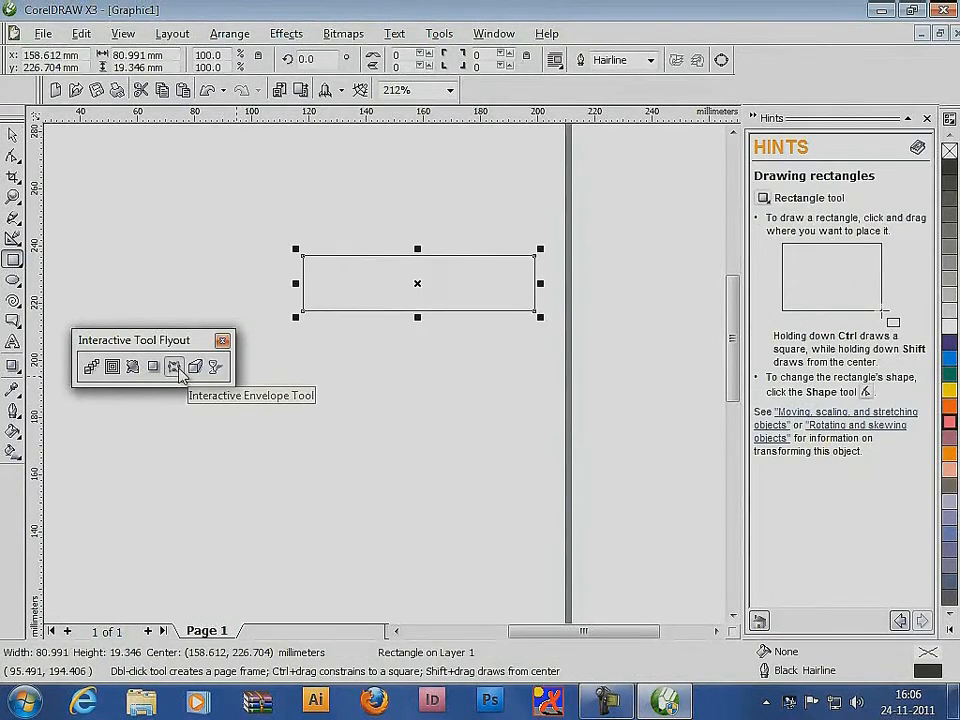
{"action": "left_click_drag", "start_coordinate": [418, 257], "coordinate": [420, 284]}
{"action": "left_click_drag", "start_coordinate": [497, 257], "coordinate": [464, 170]}
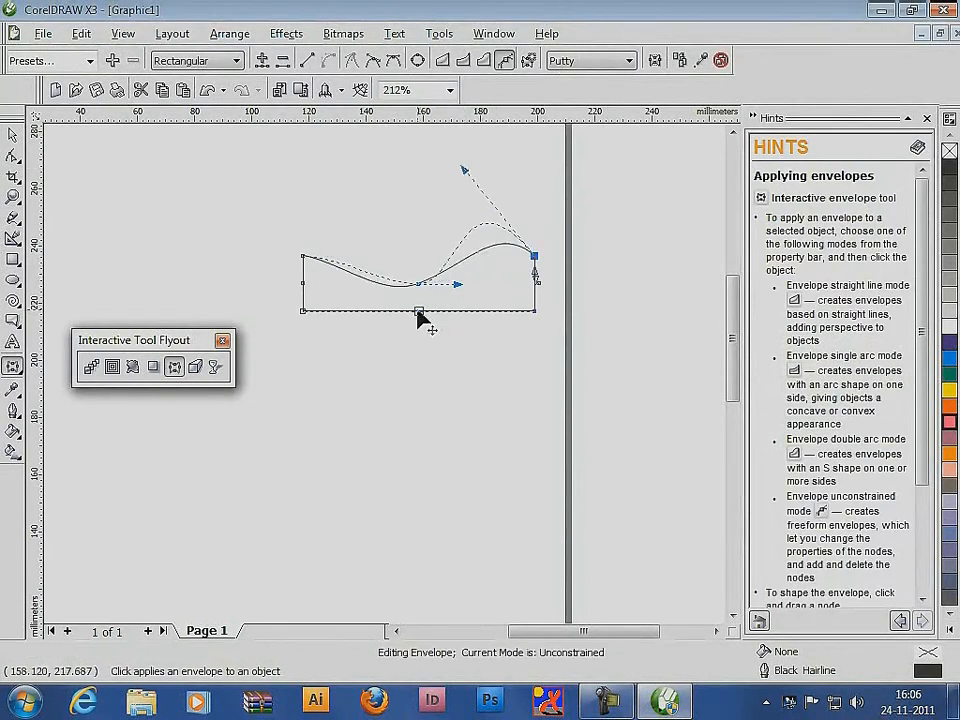
Bend the rectangle's bottom edge into a wave with the envelope and fill the shape with magenta
{"action": "left_click", "coordinate": [419, 311]}
{"action": "left_click_drag", "start_coordinate": [381, 312], "coordinate": [409, 449]}
{"action": "left_click", "coordinate": [12, 135]}
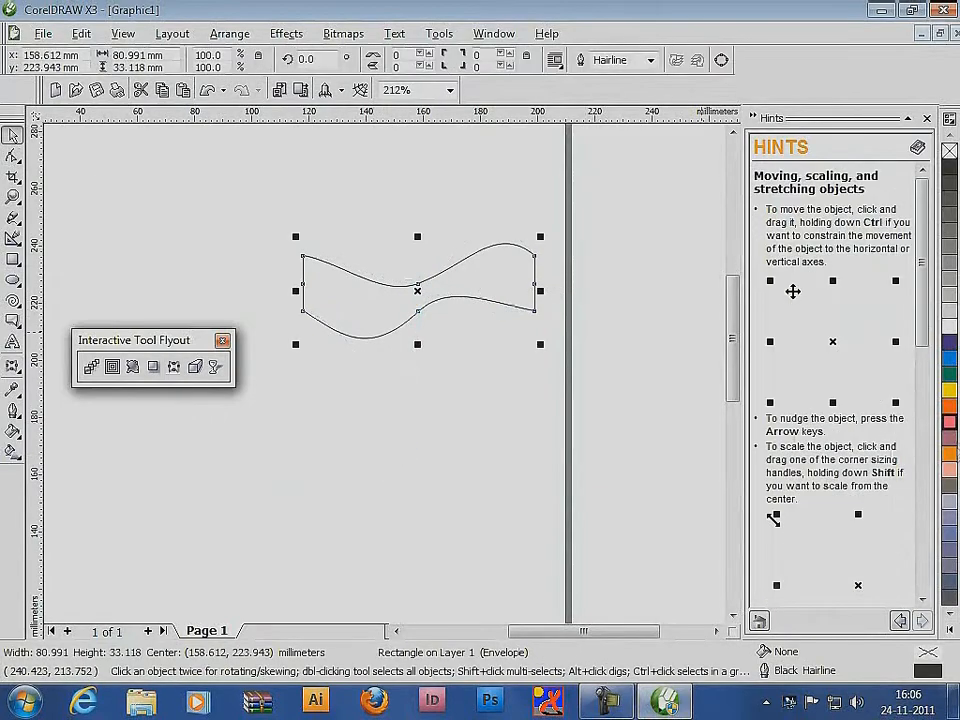
{"action": "left_click", "coordinate": [949, 422]}
{"action": "left_click", "coordinate": [347, 394]}
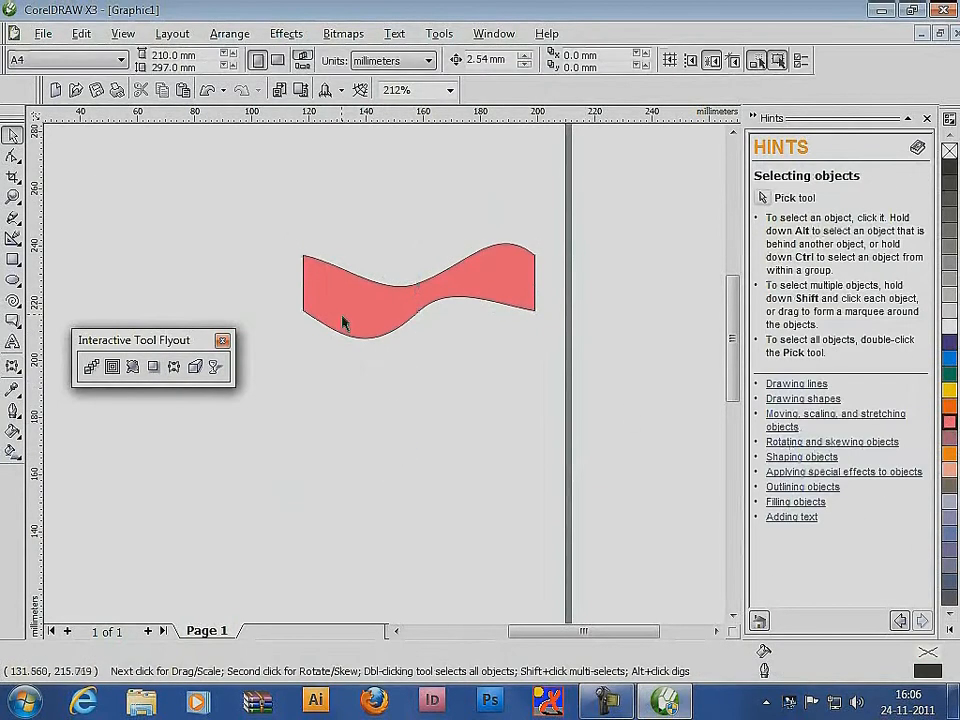
Delete the wavy magenta shape and draw a wide ellipse in its place
{"action": "left_click", "coordinate": [339, 315]}
{"action": "key", "text": "Delete"}
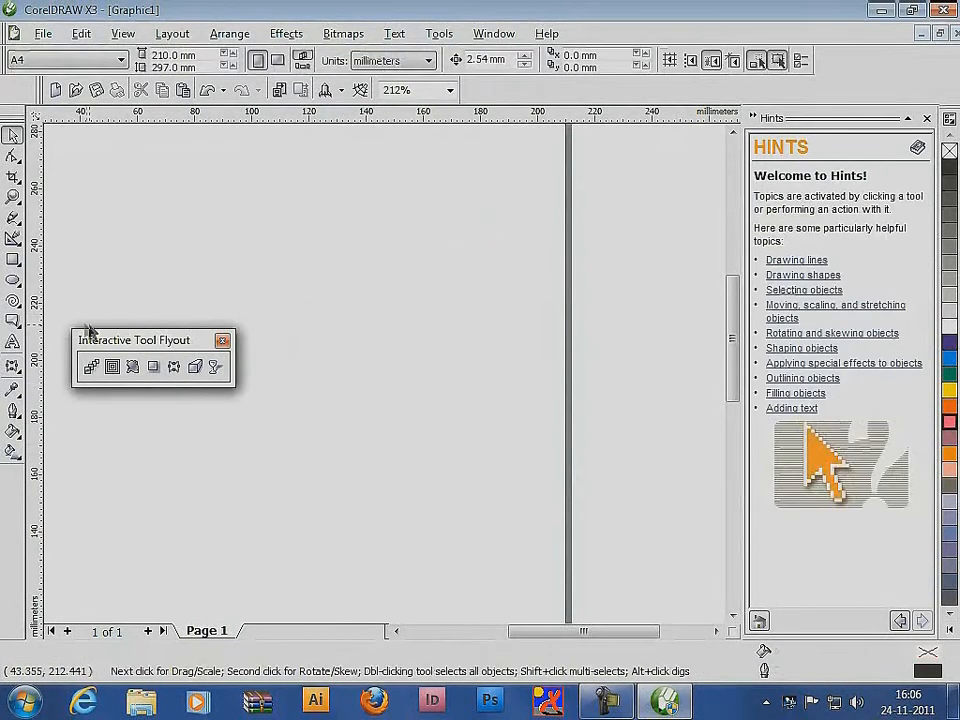
{"action": "left_click", "coordinate": [13, 280]}
{"action": "left_click_drag", "start_coordinate": [340, 256], "coordinate": [489, 366]}
Apply an envelope to the ellipse, pulling its top and bottom centre nodes upward and its side nodes up and outward
{"action": "left_click", "coordinate": [174, 366]}
{"action": "mouse_move", "coordinate": [415, 257]}
{"action": "left_mouse_down"}
{"action": "mouse_move", "coordinate": [430, 287]}
{"action": "mouse_move", "coordinate": [428, 279]}
{"action": "left_mouse_up"}
{"action": "left_click_drag", "start_coordinate": [342, 311], "coordinate": [288, 259]}
{"action": "left_click_drag", "start_coordinate": [489, 311], "coordinate": [537, 259]}
{"action": "left_click_drag", "start_coordinate": [415, 257], "coordinate": [420, 206]}
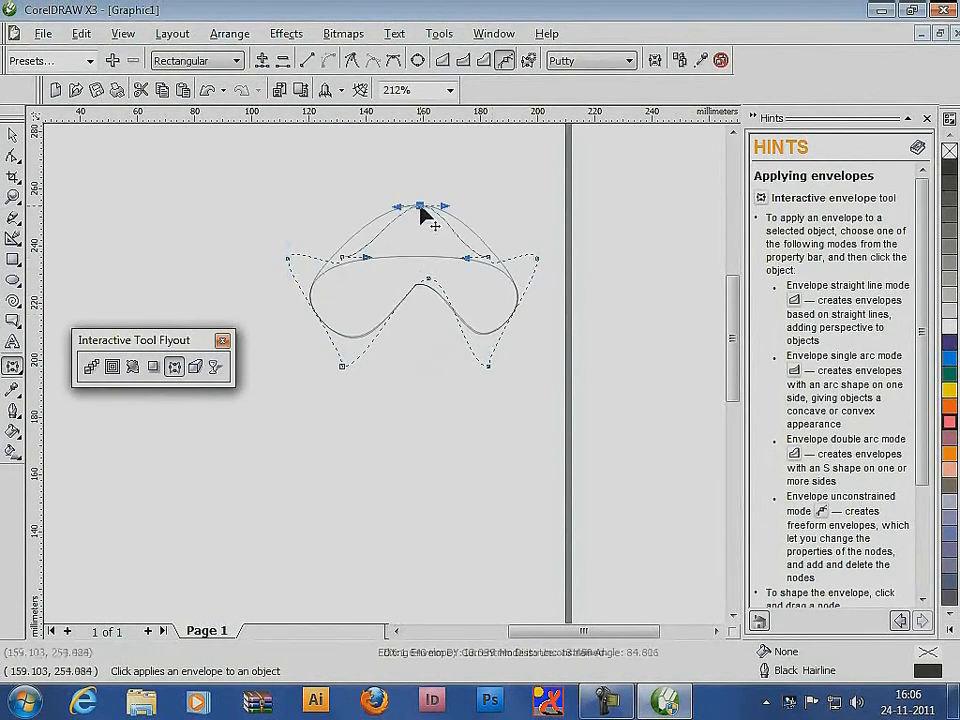
Add two nodes on the envelope's lower edge, one per side, and shift them to smooth the inner arch
{"action": "double_click", "coordinate": [386, 321]}
{"action": "mouse_move", "coordinate": [386, 321]}
{"action": "left_mouse_down"}
{"action": "mouse_move", "coordinate": [363, 275]}
{"action": "mouse_move", "coordinate": [424, 404]}
{"action": "mouse_move", "coordinate": [373, 308]}
{"action": "left_mouse_up"}
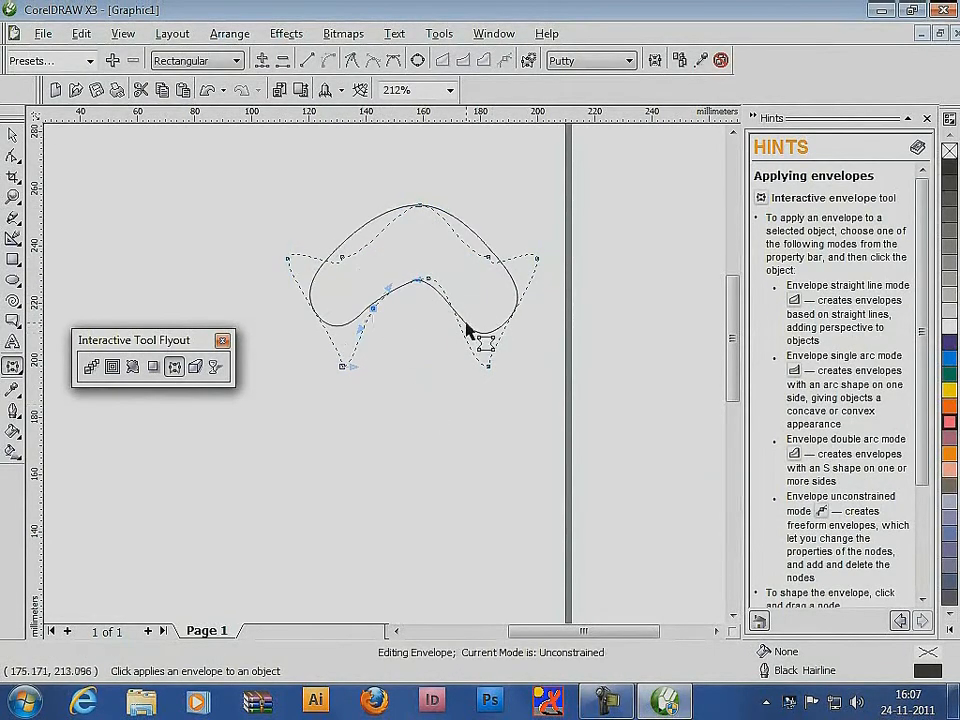
{"action": "double_click", "coordinate": [466, 323]}
{"action": "mouse_move", "coordinate": [466, 323]}
{"action": "left_mouse_down"}
{"action": "mouse_move", "coordinate": [413, 343]}
{"action": "mouse_move", "coordinate": [456, 260]}
{"action": "mouse_move", "coordinate": [471, 316]}
{"action": "left_mouse_up"}
{"action": "left_click", "coordinate": [13, 135]}
Delete the arched shape and enter DESIGN as artistic text in 24 pt Arial
{"action": "left_click", "coordinate": [390, 224]}
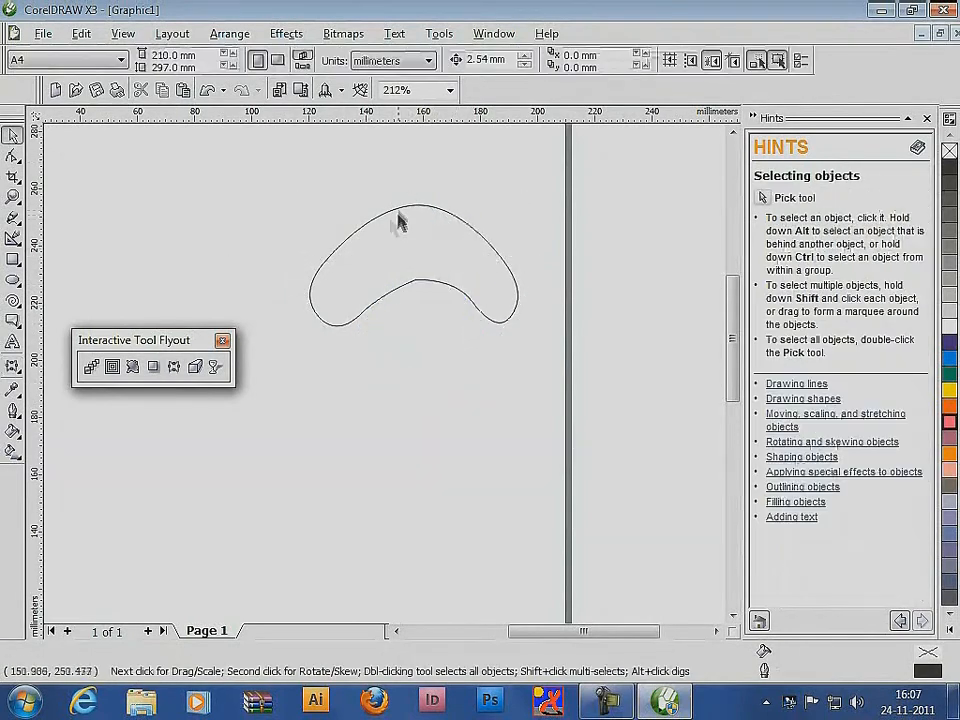
{"action": "key", "text": "Delete"}
{"action": "left_click", "coordinate": [13, 342]}
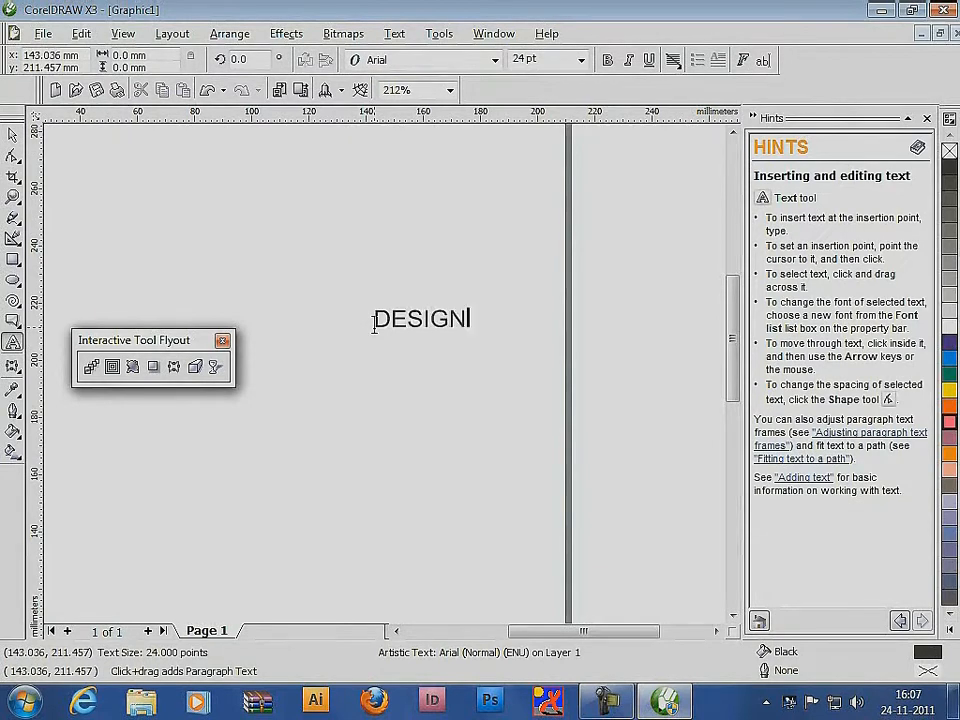
{"action": "key", "text": "ctrl+space"}
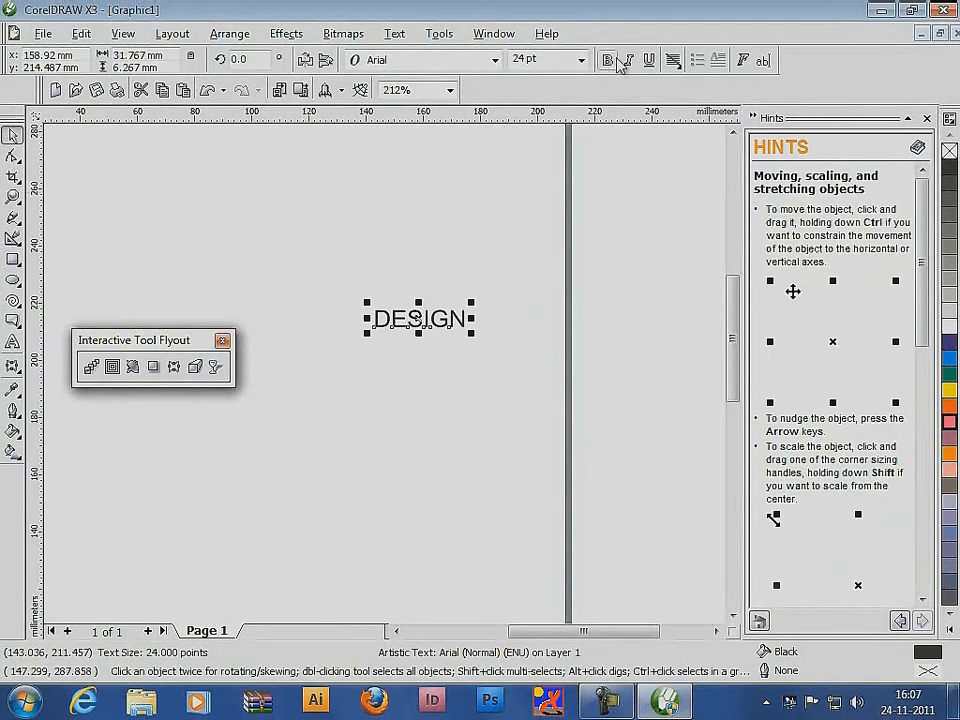
Make the DESIGN text bold and enlarge it to about 43.6 pt
{"action": "left_click", "coordinate": [613, 60]}
{"action": "left_click_drag", "start_coordinate": [471, 333], "coordinate": [410, 408]}
Stretch DESIGN into a diamond with an envelope by pulling its centre nodes outward, and move the lower-right corner node inward
{"action": "left_click", "coordinate": [174, 367]}
{"action": "left_click_drag", "start_coordinate": [417, 300], "coordinate": [413, 200]}
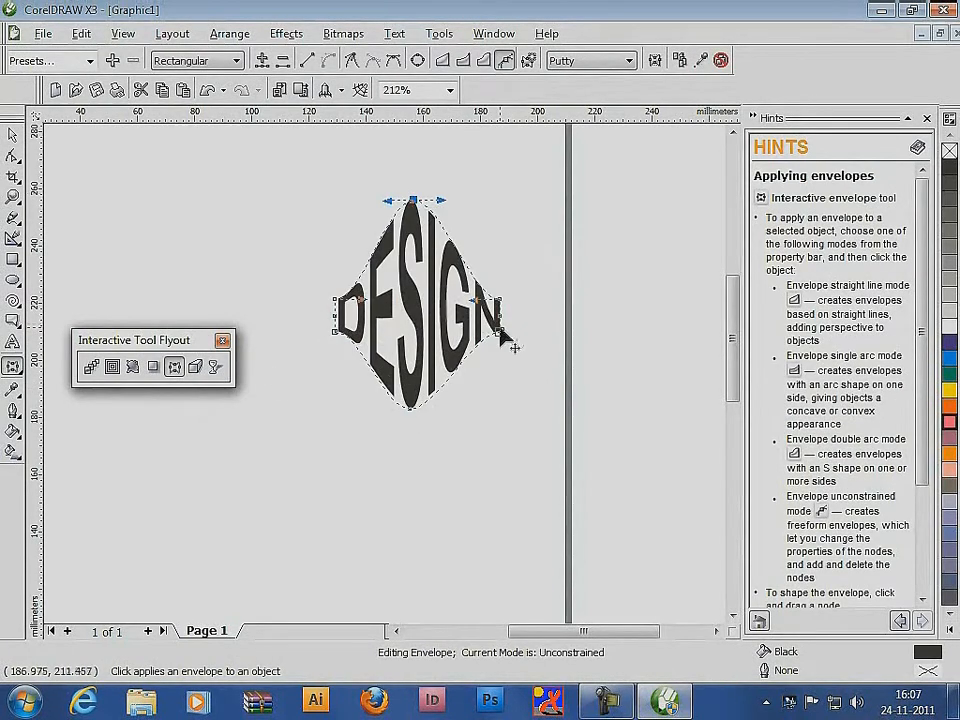
{"action": "left_click_drag", "start_coordinate": [500, 332], "coordinate": [474, 338]}
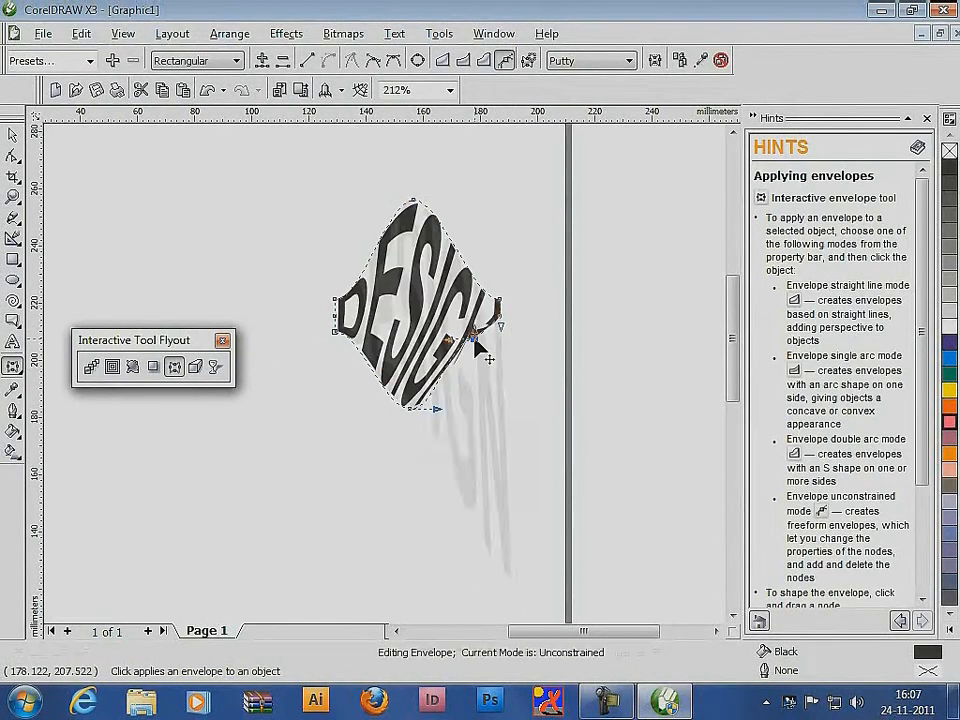
Add a node on the envelope's lower-left edge and reposition the top, bottom and upper-left nodes so DESIGN follows an arched wave
{"action": "double_click", "coordinate": [371, 367]}
{"action": "left_click_drag", "start_coordinate": [371, 368], "coordinate": [399, 301]}
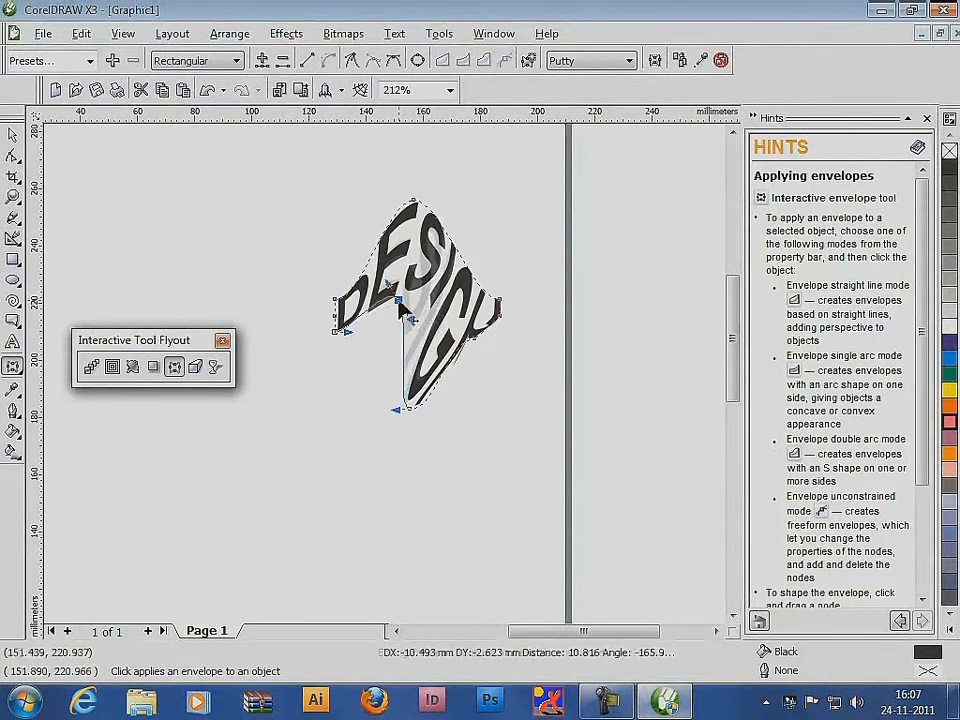
{"action": "left_click_drag", "start_coordinate": [407, 412], "coordinate": [428, 338]}
{"action": "left_click_drag", "start_coordinate": [413, 199], "coordinate": [414, 240]}
{"action": "left_click_drag", "start_coordinate": [335, 299], "coordinate": [335, 279]}
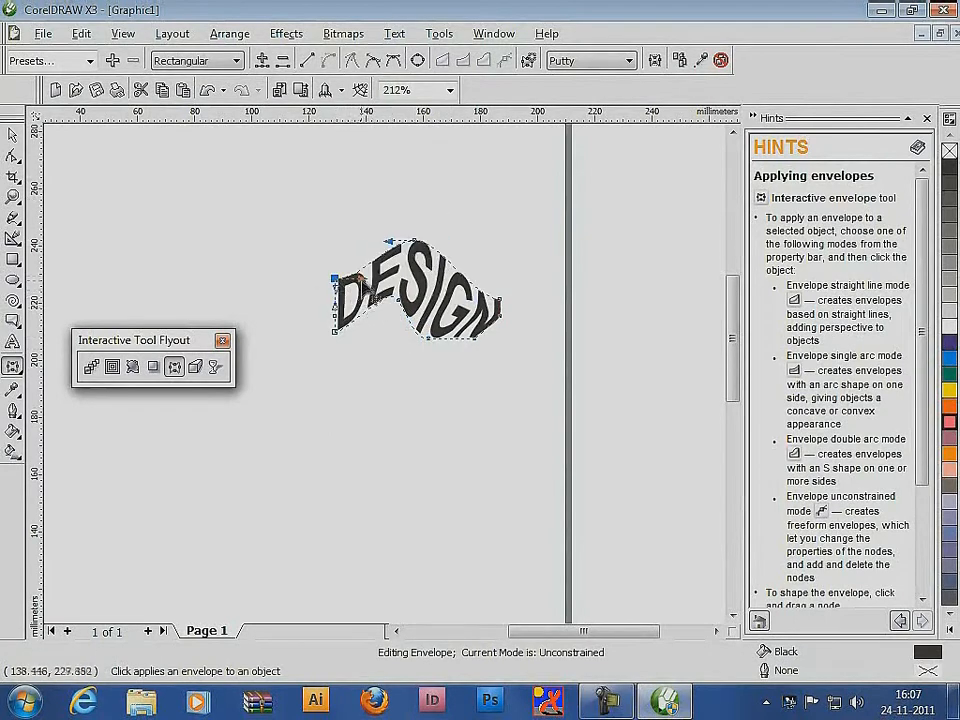
Select the enveloped DESIGN text and delete it
{"action": "key", "text": "space"}
{"action": "left_click", "coordinate": [250, 208]}
{"action": "left_click_drag", "start_coordinate": [250, 208], "coordinate": [597, 375]}
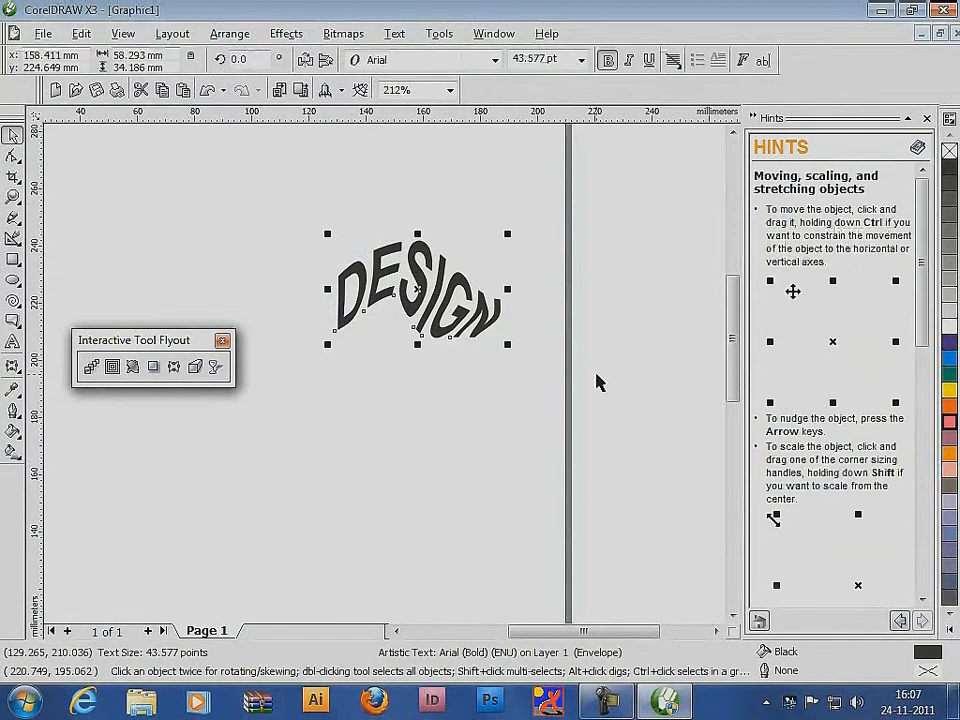
{"action": "key", "text": "Delete"}
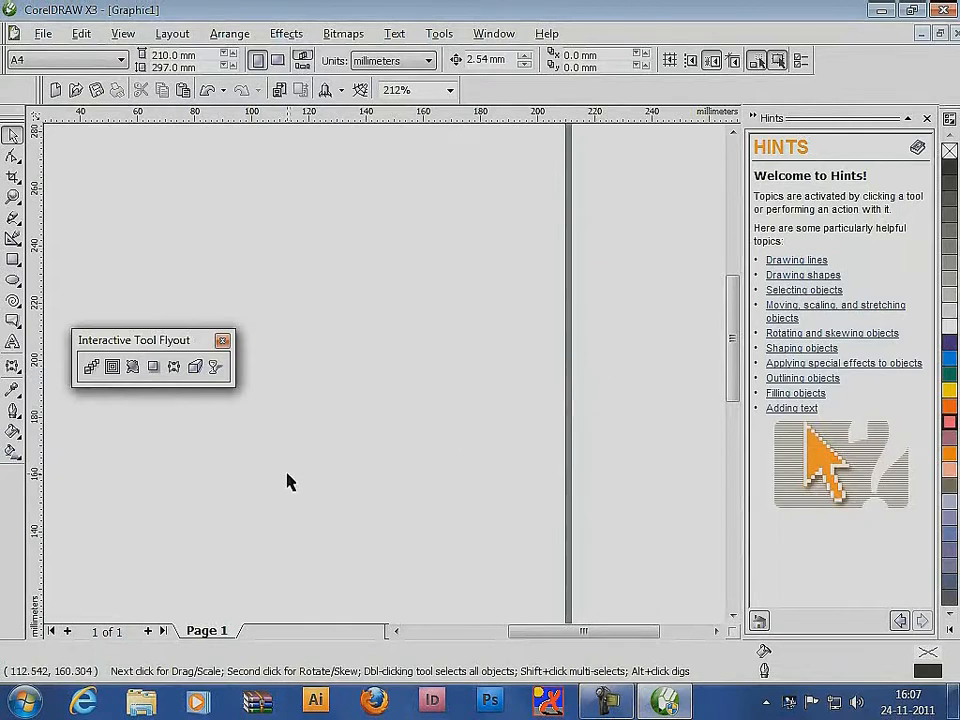
Draw a yellow-filled rectangle about 31 by 27 mm and extrude it toward the upper right with a depth of 20
{"action": "left_click", "coordinate": [18, 261]}
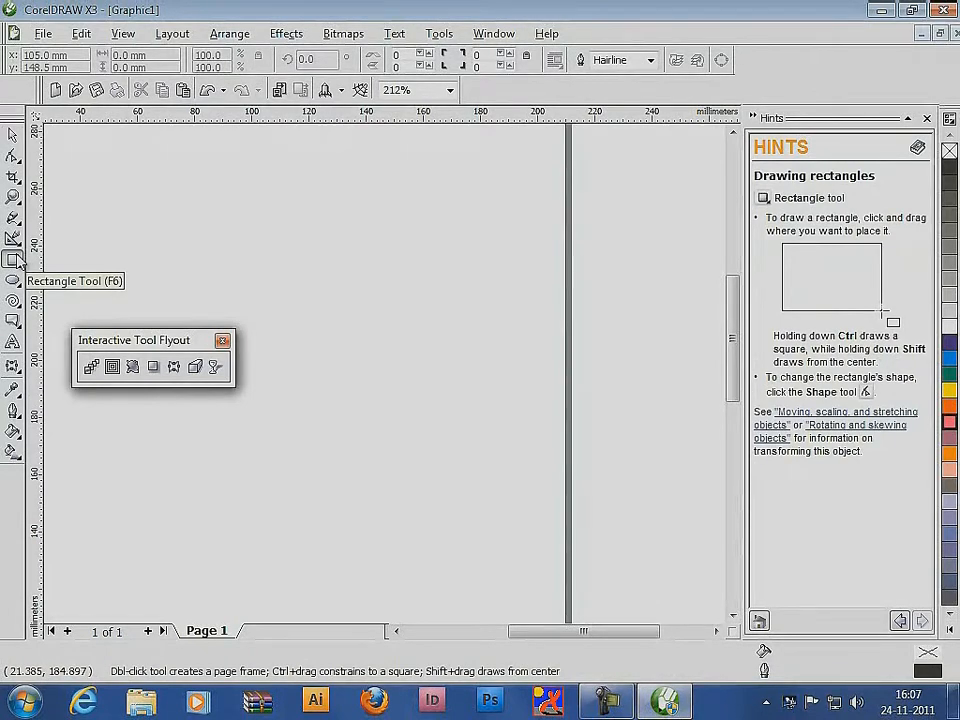
{"action": "left_click_drag", "start_coordinate": [345, 306], "coordinate": [435, 384]}
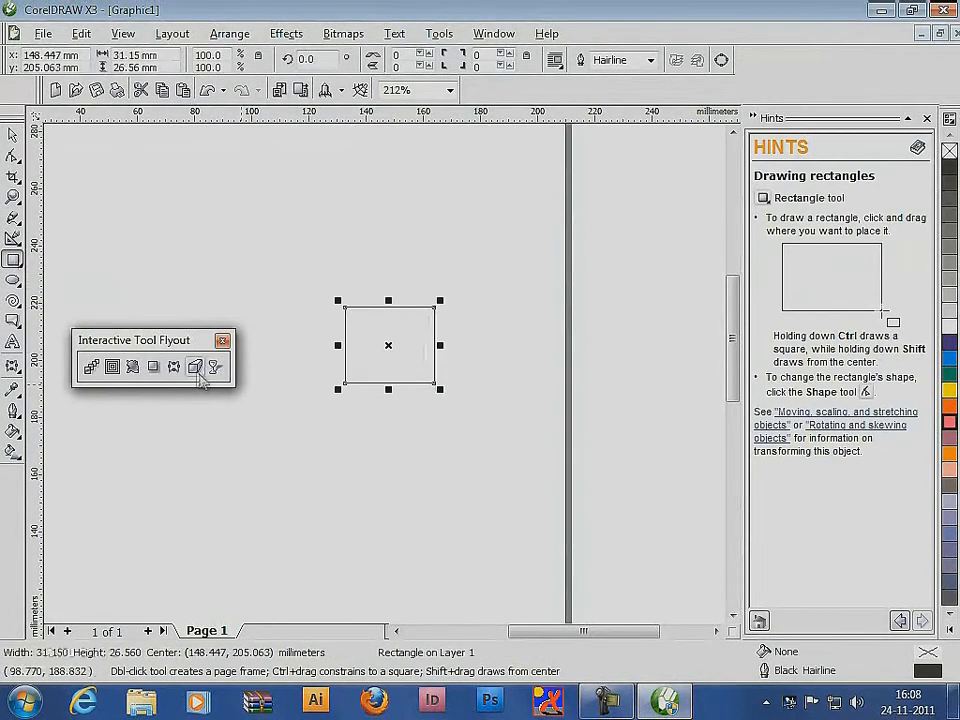
{"action": "left_click", "coordinate": [947, 393]}
{"action": "left_click", "coordinate": [195, 366]}
{"action": "left_click_drag", "start_coordinate": [388, 345], "coordinate": [606, 220]}
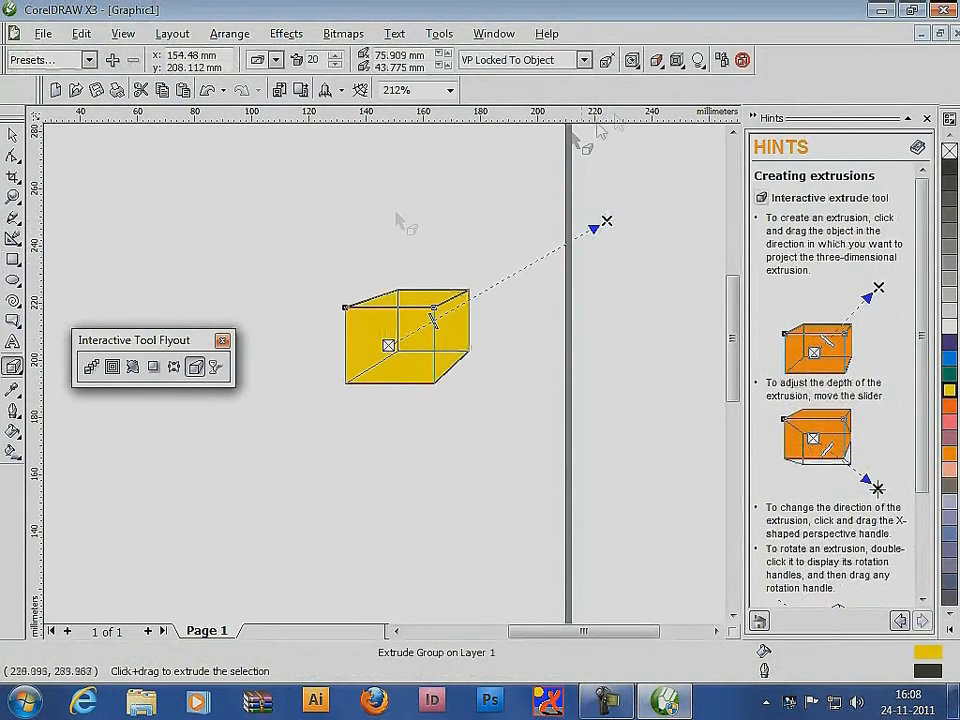
Colour the sides of the yellow box's extrusion solid orange and deselect the box
{"action": "left_click", "coordinate": [659, 61]}
{"action": "left_click", "coordinate": [694, 121]}
{"action": "left_click", "coordinate": [745, 148]}
{"action": "left_click", "coordinate": [754, 170]}
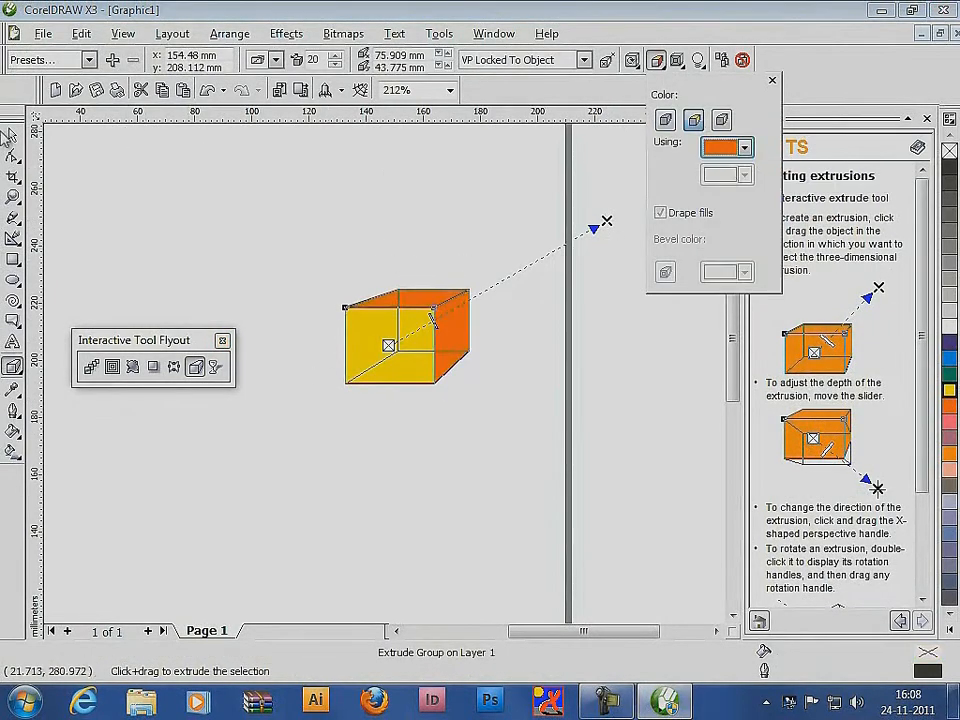
{"action": "left_click", "coordinate": [13, 136]}
{"action": "left_click", "coordinate": [270, 204]}
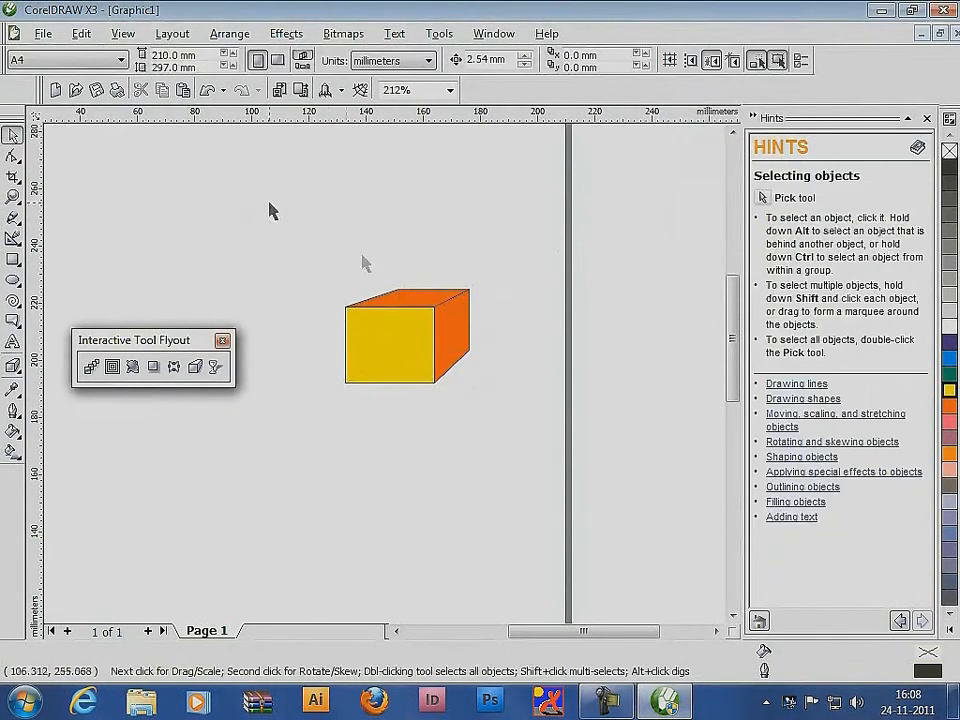
Add the artistic text DESIGN below the box, make it bold and enlarge it to about 48 pt
{"action": "left_click", "coordinate": [13, 341]}
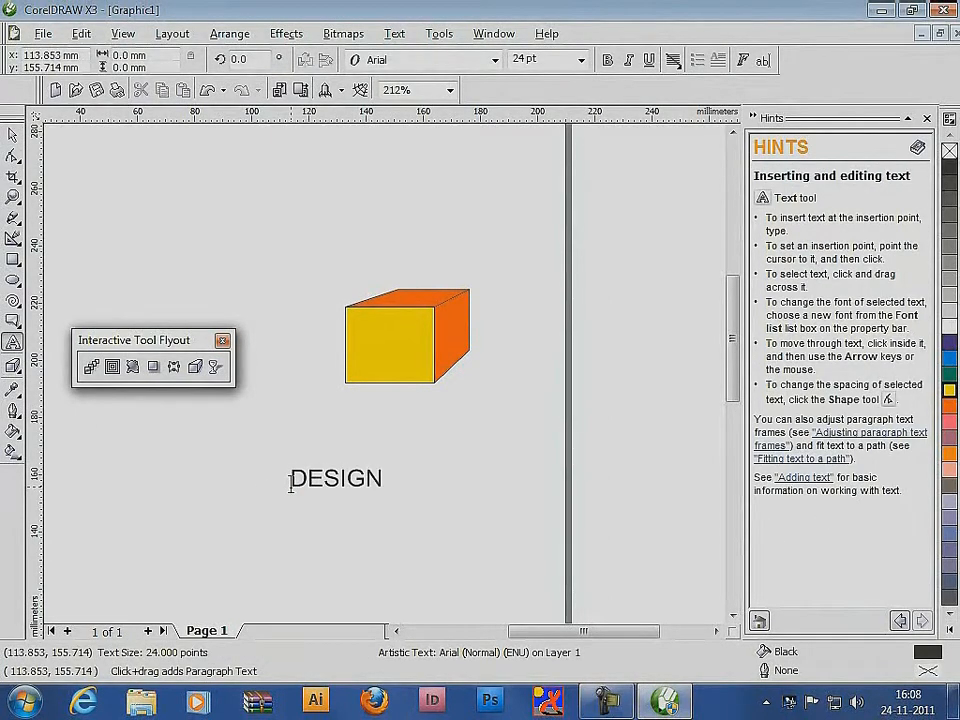
{"action": "left_click", "coordinate": [330, 478]}
{"action": "key", "text": "ctrl+space"}
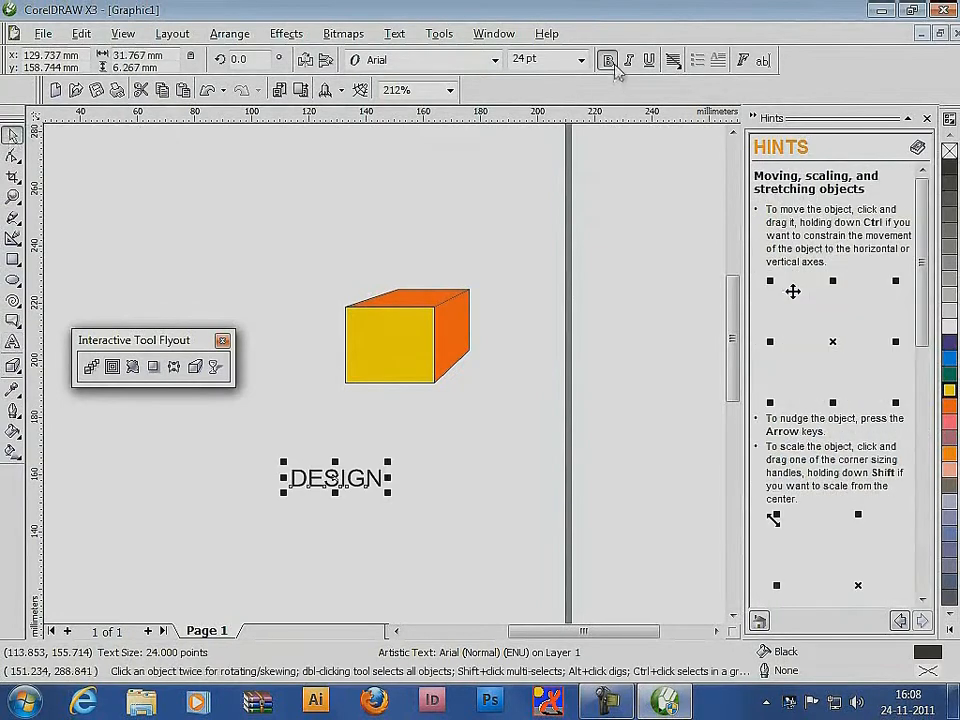
{"action": "left_click", "coordinate": [607, 60]}
{"action": "left_click_drag", "start_coordinate": [389, 493], "coordinate": [480, 512]}
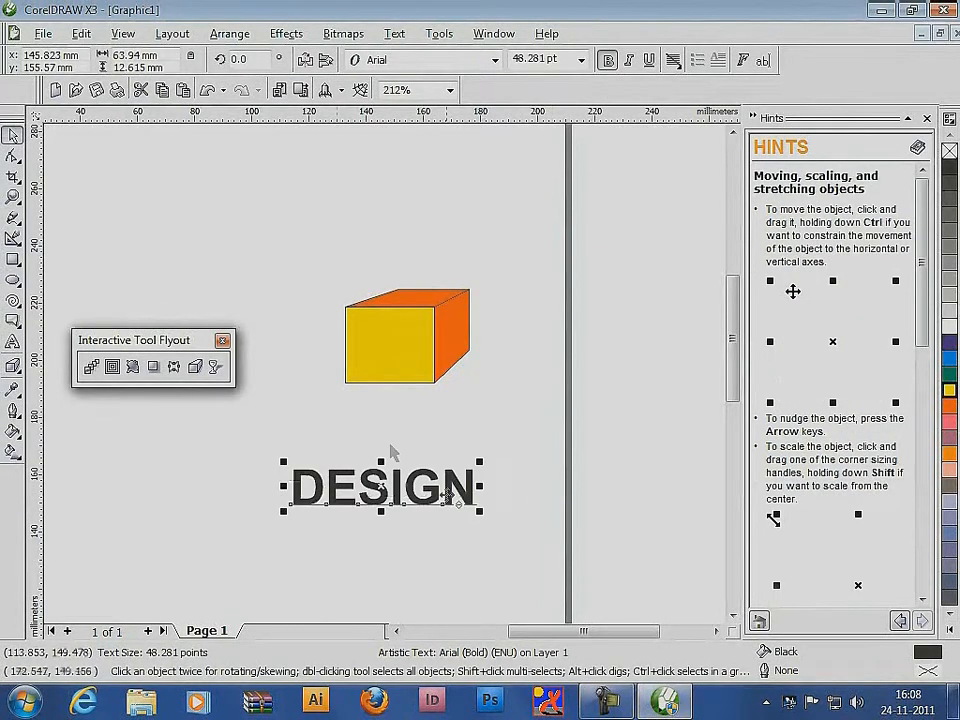
Extrude the DESIGN text toward the upper right with a depth of 20 and colour its sides solid yellow
{"action": "left_click", "coordinate": [195, 367]}
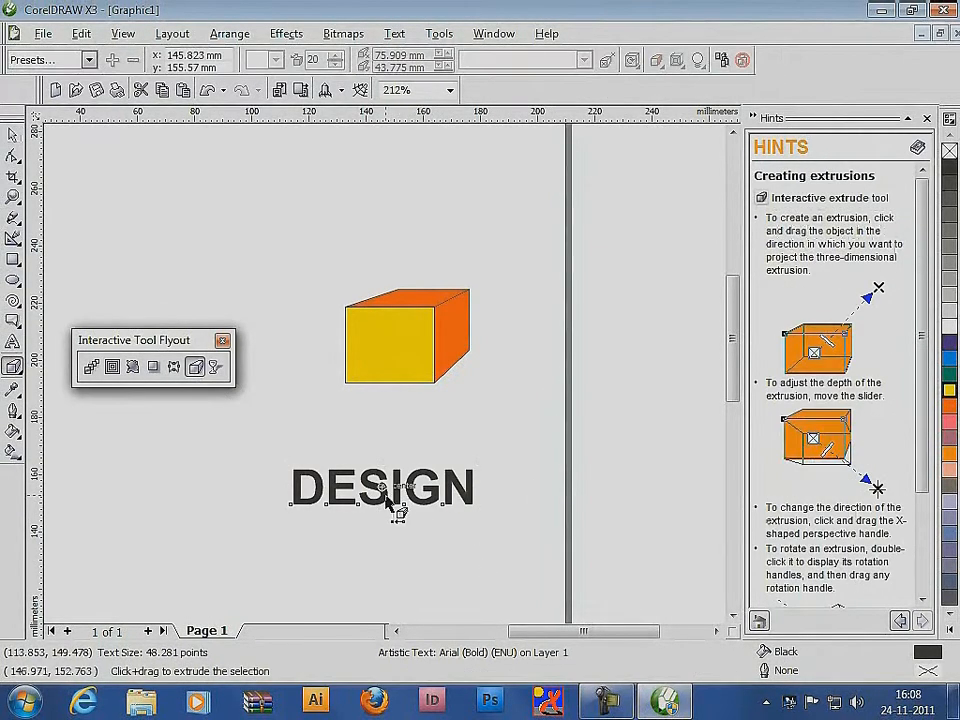
{"action": "left_click_drag", "start_coordinate": [394, 506], "coordinate": [579, 343]}
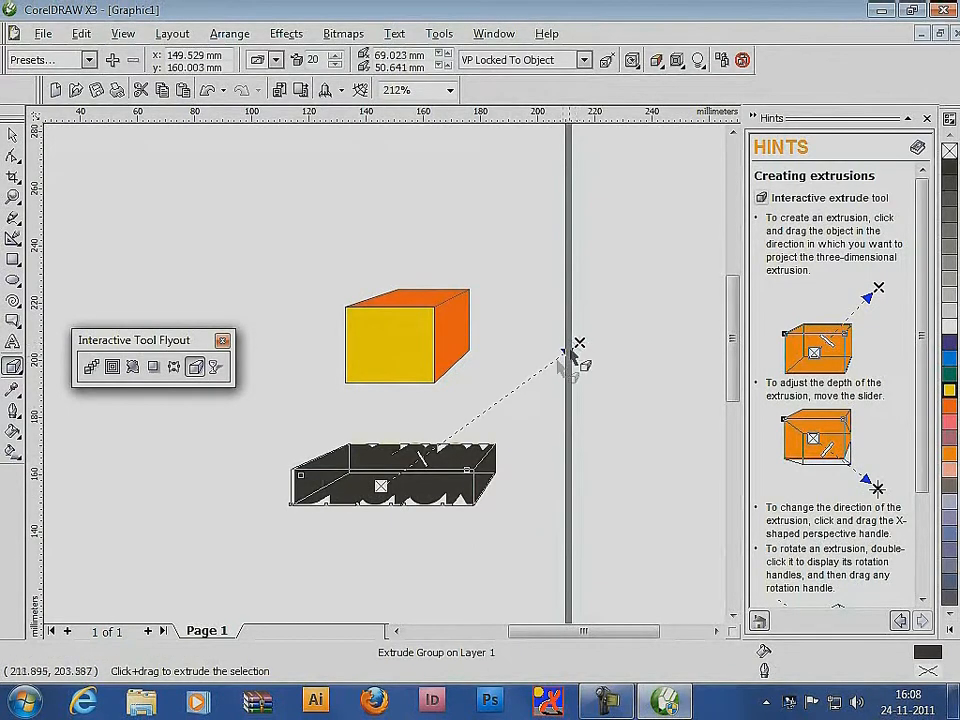
{"action": "left_click", "coordinate": [656, 60]}
{"action": "left_click", "coordinate": [694, 120]}
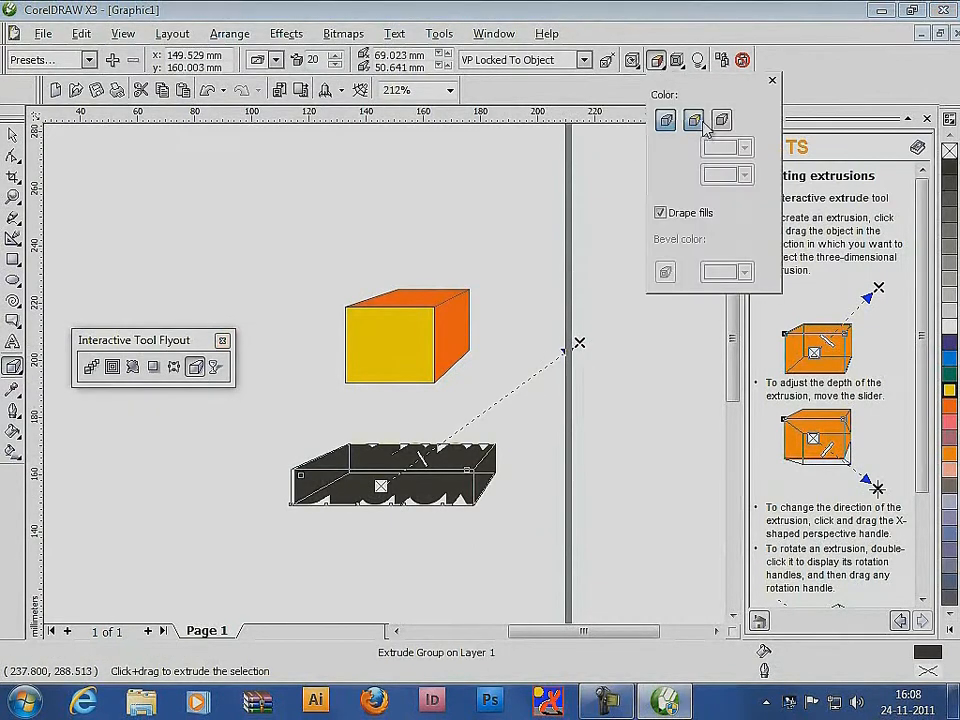
{"action": "left_click", "coordinate": [744, 148]}
{"action": "left_click", "coordinate": [744, 205]}
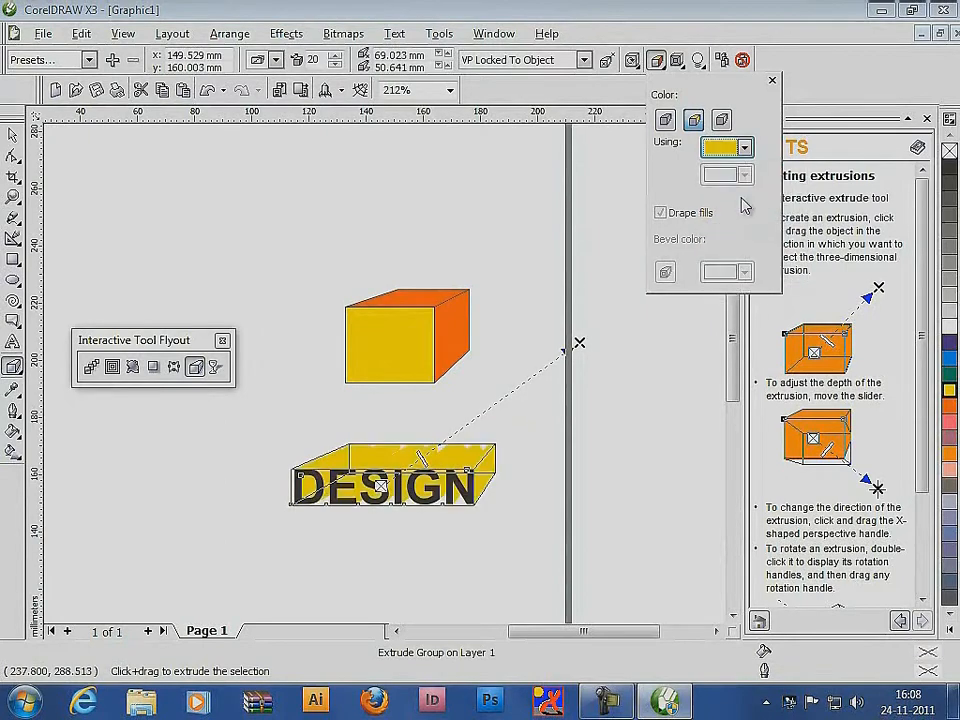
Switch the DESIGN extrusion to colour shading from yellow to pink and deselect it
{"action": "left_click", "coordinate": [722, 120]}
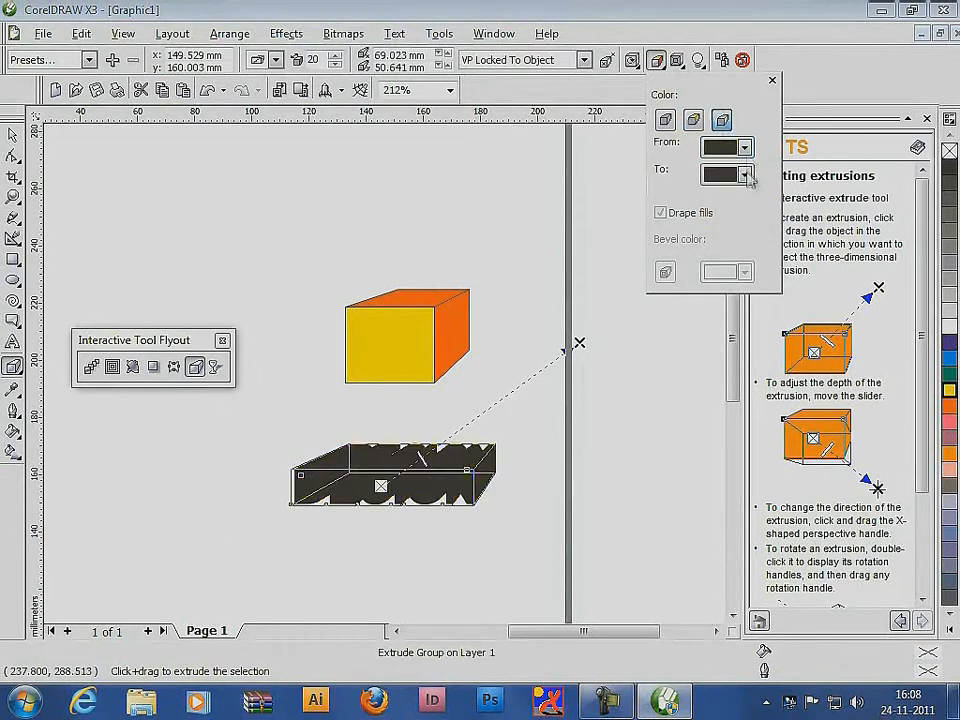
{"action": "left_click", "coordinate": [744, 148]}
{"action": "left_click", "coordinate": [737, 198]}
{"action": "left_click", "coordinate": [744, 175]}
{"action": "left_click", "coordinate": [768, 228]}
{"action": "left_click", "coordinate": [12, 135]}
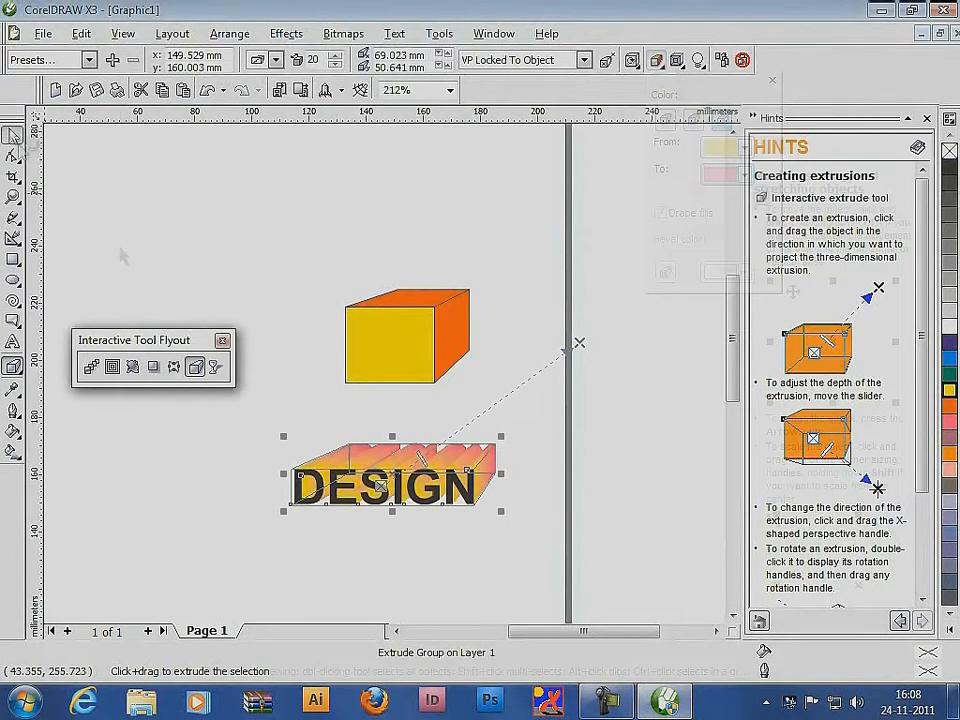
{"action": "left_click", "coordinate": [636, 443]}
Fill the front face of the extruded DESIGN lettering with green
{"action": "key", "text": "F2"}
{"action": "left_click_drag", "start_coordinate": [268, 416], "coordinate": [582, 553]}
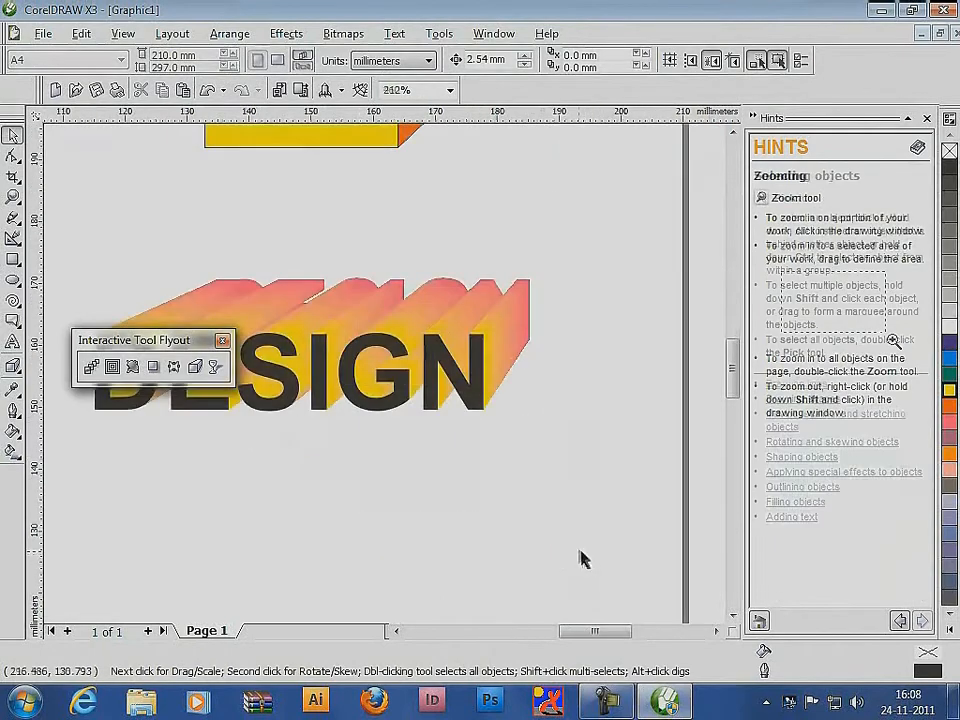
{"action": "left_click_drag", "start_coordinate": [192, 345], "coordinate": [182, 182]}
{"action": "left_click", "coordinate": [283, 385]}
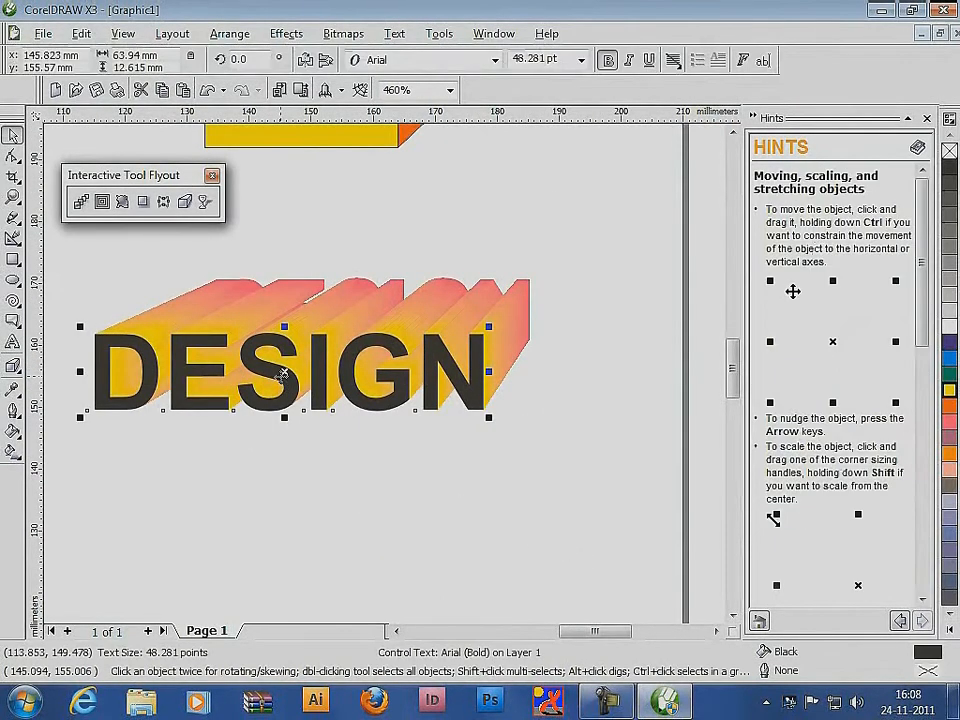
{"action": "left_click", "coordinate": [951, 376]}
{"action": "left_click", "coordinate": [504, 439]}
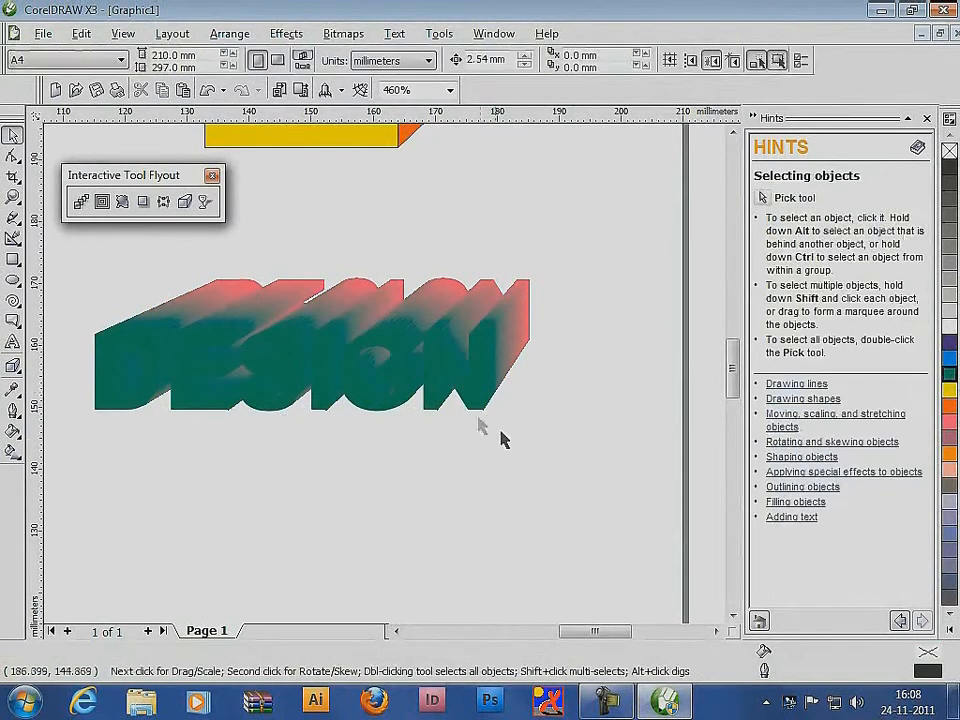
Recolour the DESIGN lettering's front face, trying blue and ending with yellow-green C27 M0 Y100 K0
{"action": "left_click", "coordinate": [476, 392]}
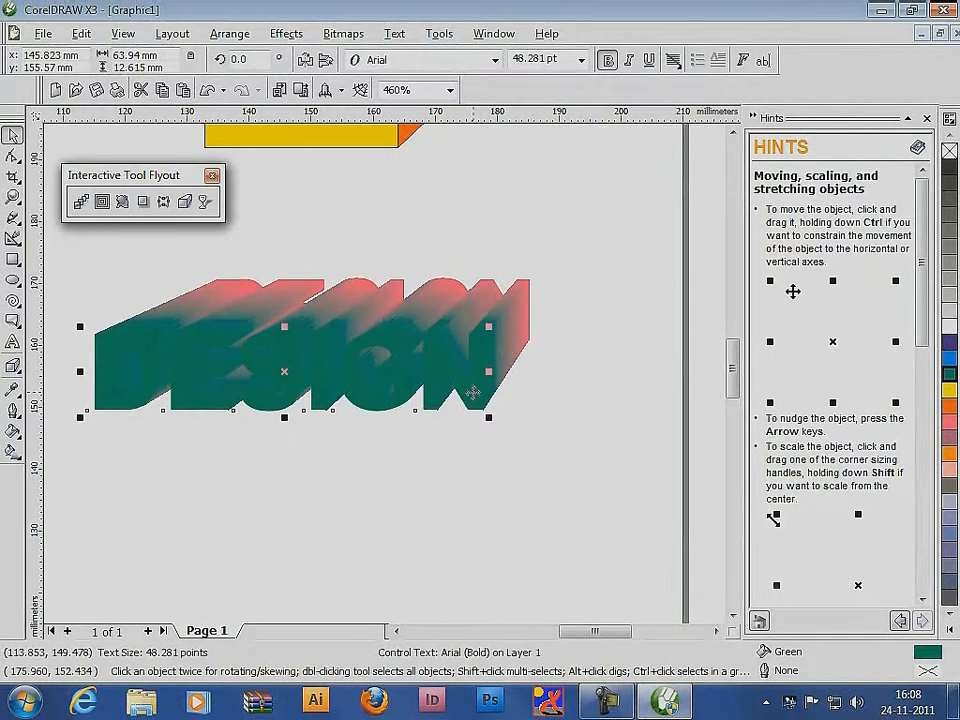
{"action": "left_click", "coordinate": [950, 326]}
{"action": "left_click", "coordinate": [952, 344]}
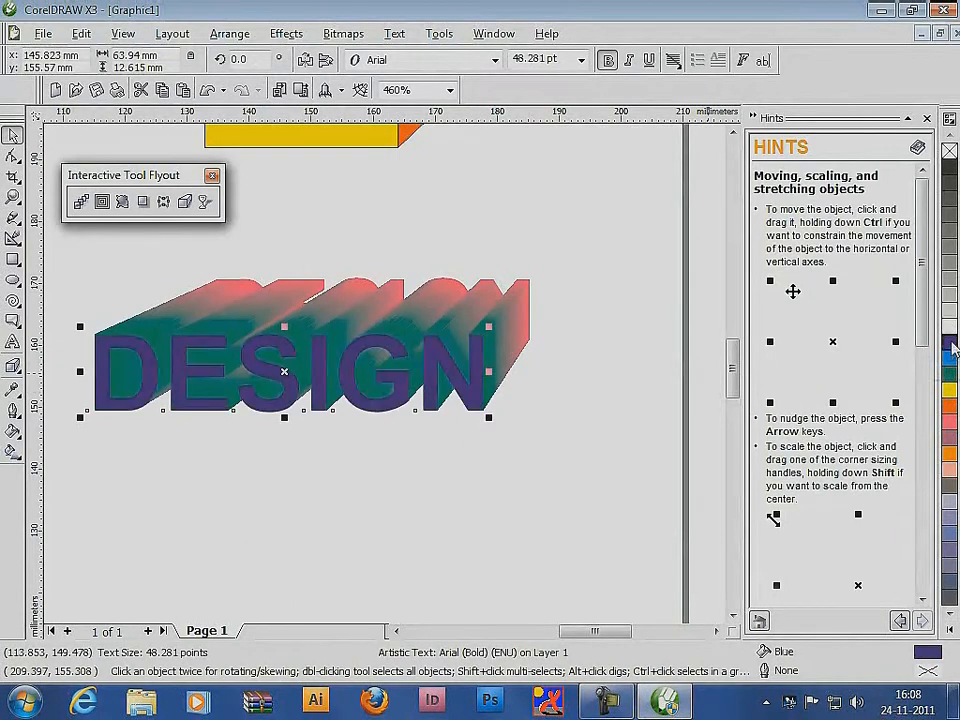
{"action": "left_click", "coordinate": [951, 391]}
{"action": "left_click", "coordinate": [951, 376], "text": "ctrl"}
{"action": "left_click", "coordinate": [951, 376], "text": "ctrl"}
{"action": "left_click", "coordinate": [951, 376], "text": "ctrl"}
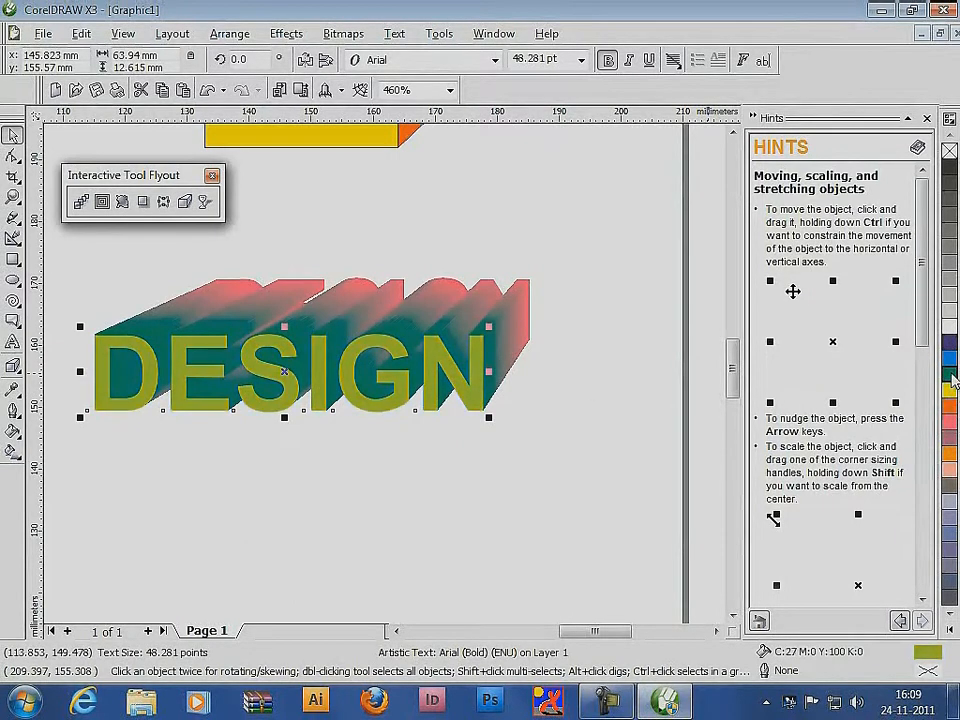
Give the DESIGN lettering a white outline 1 point wide and deselect it
{"action": "right_click", "coordinate": [950, 326]}
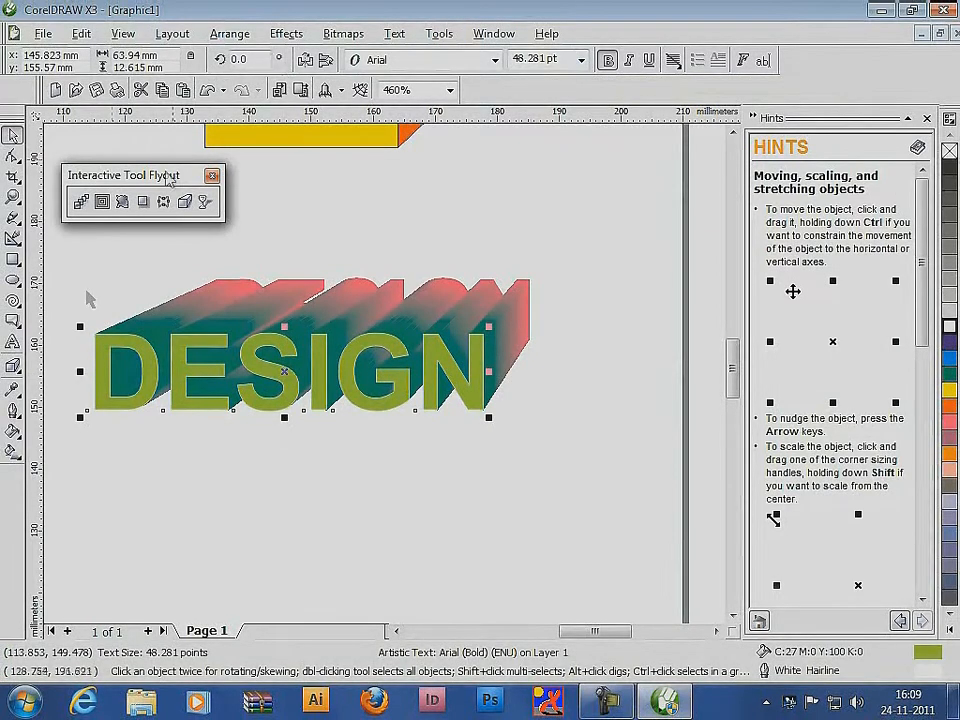
{"action": "left_click", "coordinate": [15, 430]}
{"action": "left_click", "coordinate": [153, 425]}
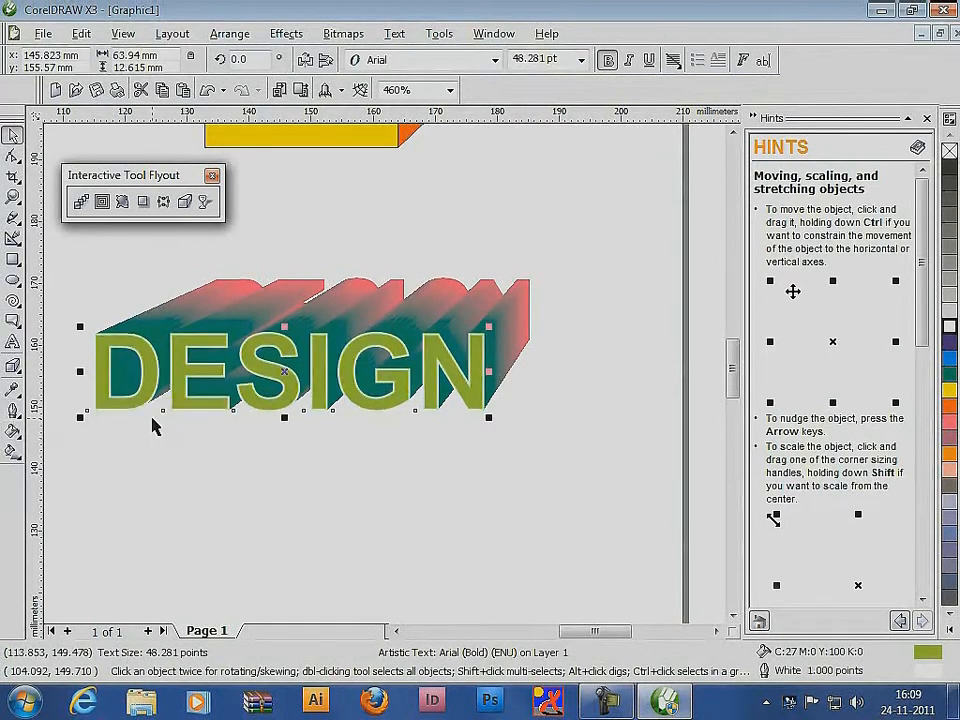
{"action": "left_click", "coordinate": [462, 519]}
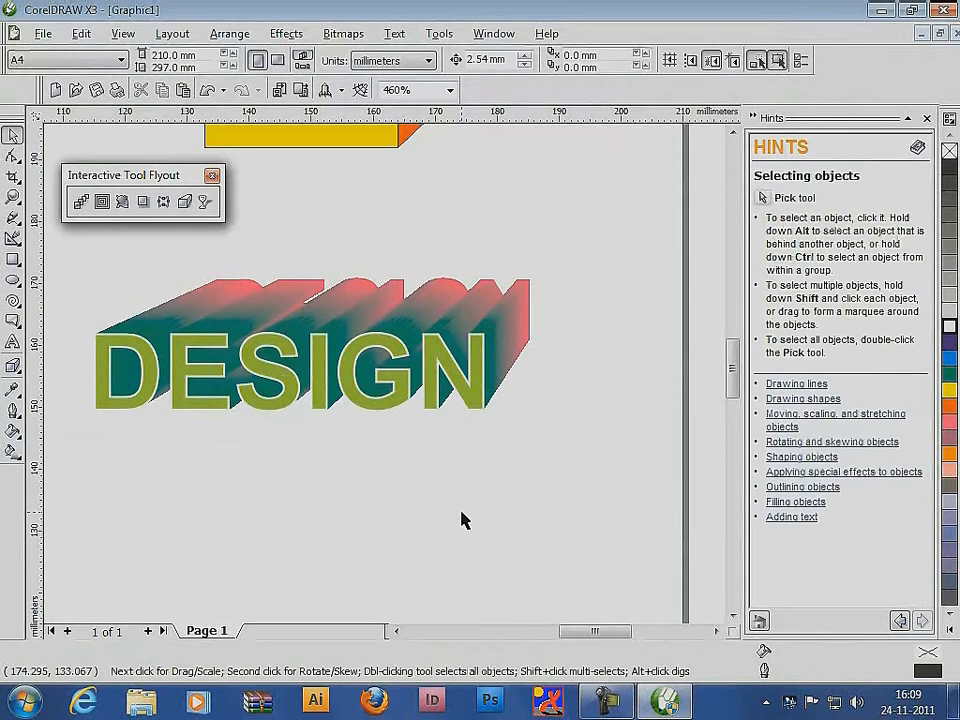
Select both the extruded box and the DESIGN text on the page and delete them
{"action": "scroll", "coordinate": [386, 377], "scroll_direction": "down", "scroll_amount": 3}
{"action": "scroll", "coordinate": [378, 378], "scroll_direction": "down", "scroll_amount": 2}
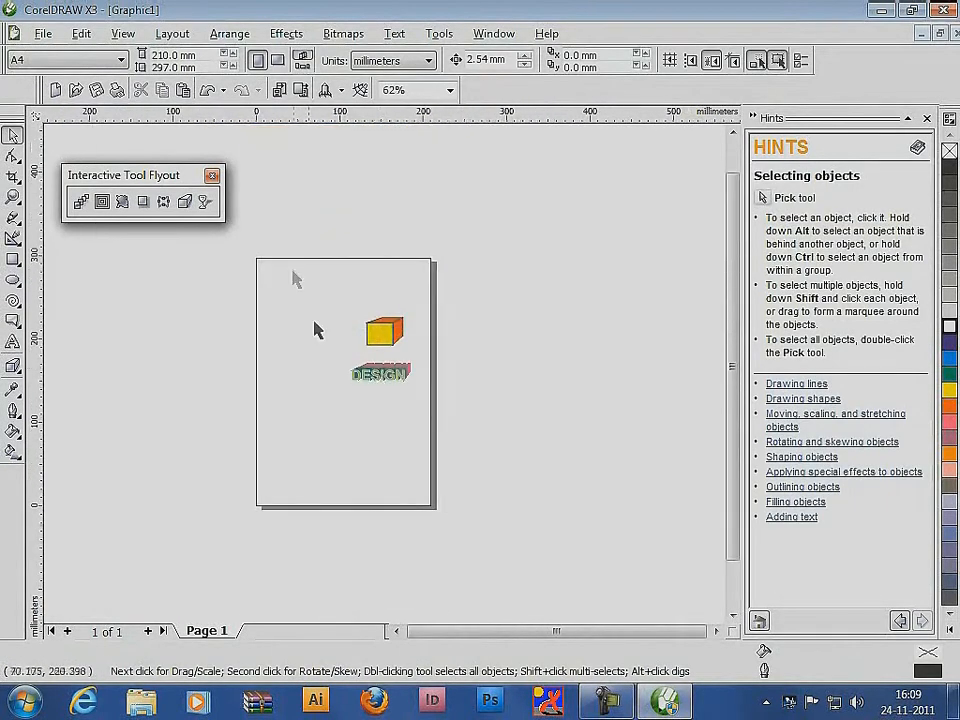
{"action": "left_click_drag", "start_coordinate": [296, 279], "coordinate": [484, 439]}
{"action": "key", "text": "Delete"}
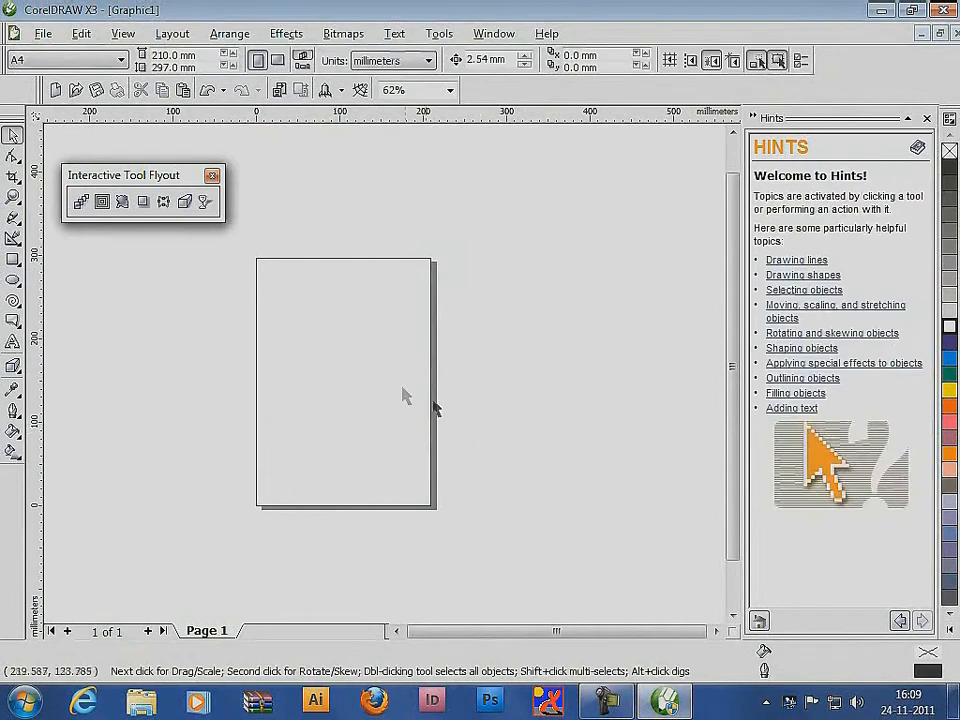
Draw an ellipse about 144 by 126 mm and a rectangle about 182 by 194 mm overlapping its right half
{"action": "left_click", "coordinate": [13, 280]}
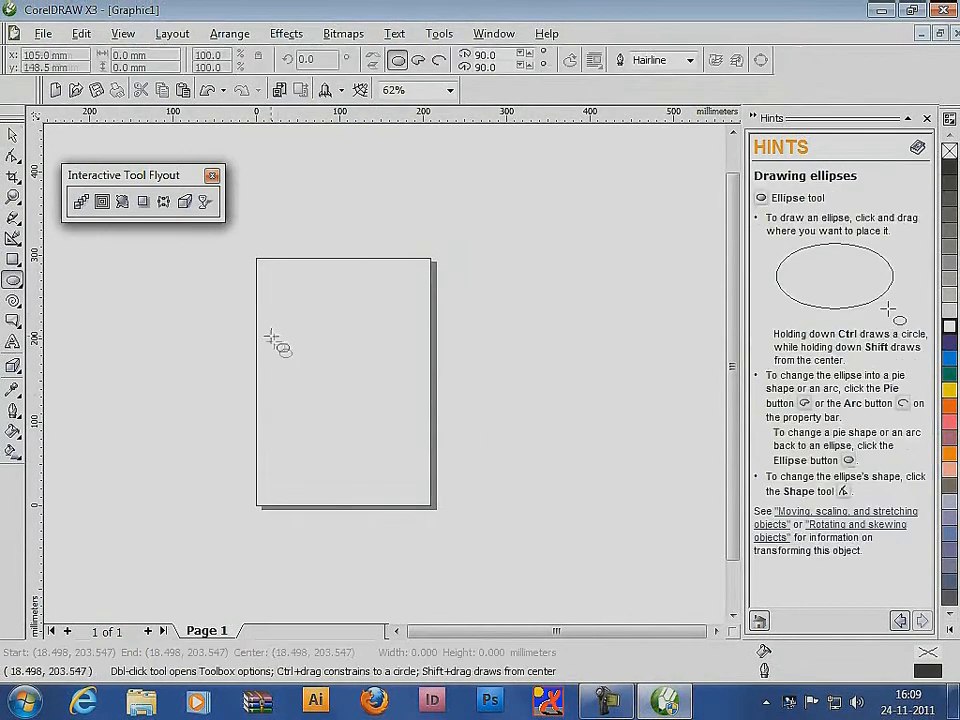
{"action": "left_click_drag", "start_coordinate": [270, 336], "coordinate": [392, 441]}
{"action": "left_click", "coordinate": [13, 260]}
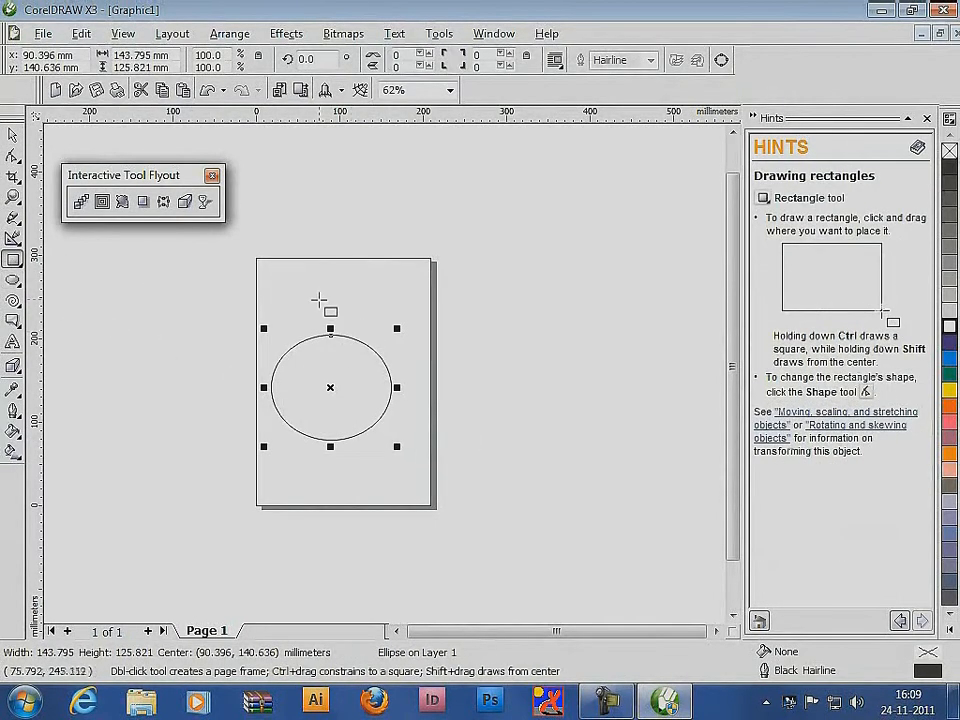
{"action": "mouse_move", "coordinate": [318, 298]}
{"action": "left_mouse_down"}
{"action": "mouse_move", "coordinate": [446, 450]}
{"action": "mouse_move", "coordinate": [471, 461]}
{"action": "left_mouse_up"}
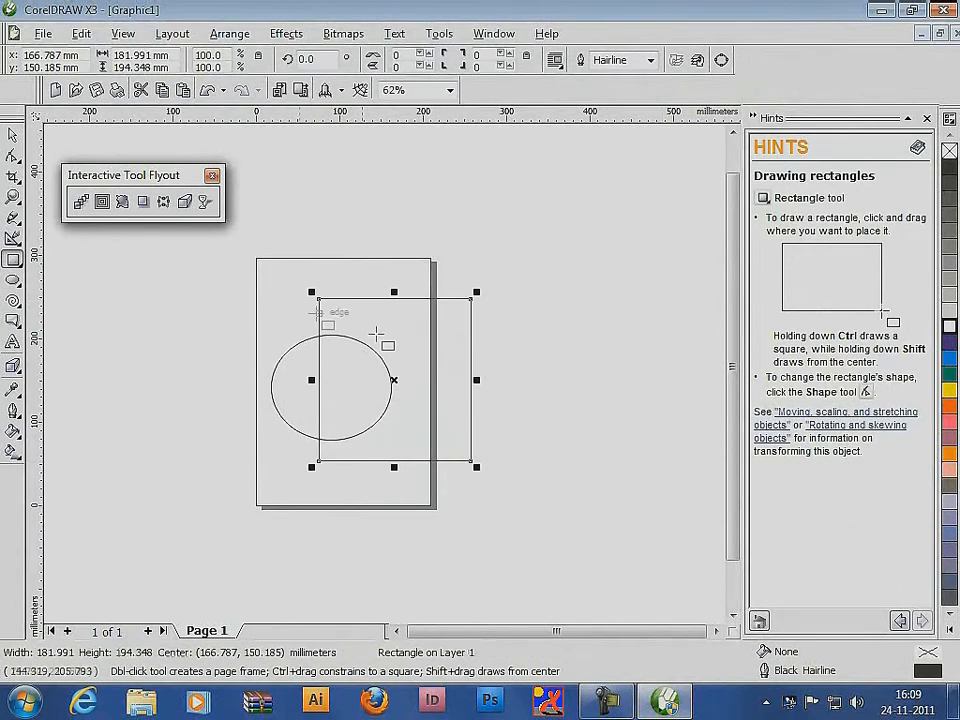
Fill the rectangle with cyan and the ellipse with orange
{"action": "left_click", "coordinate": [13, 133]}
{"action": "left_click", "coordinate": [949, 357]}
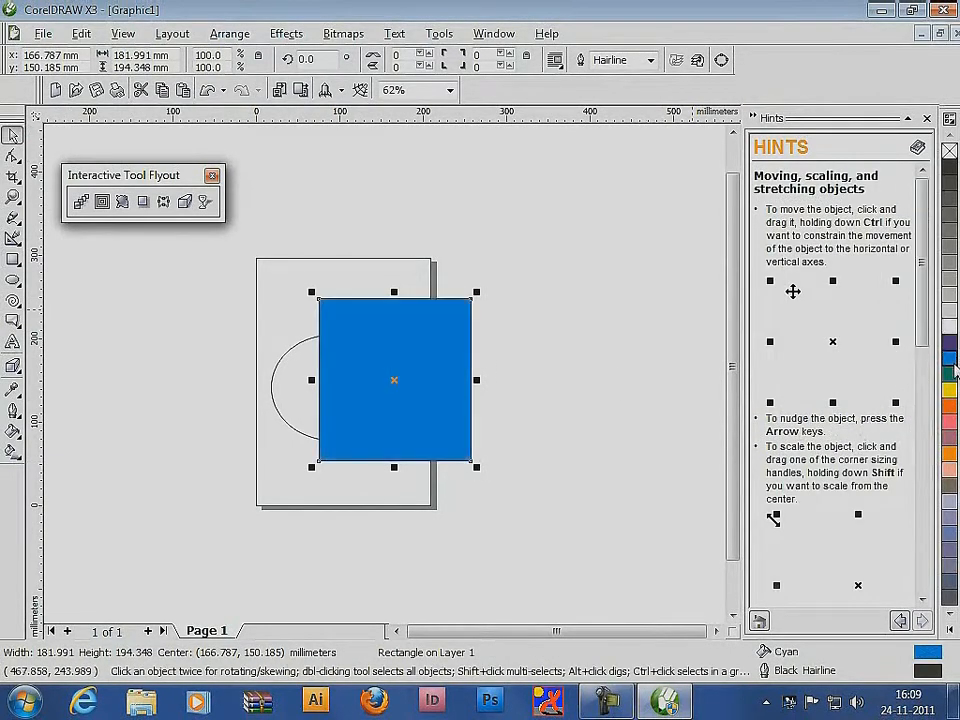
{"action": "left_click", "coordinate": [285, 360]}
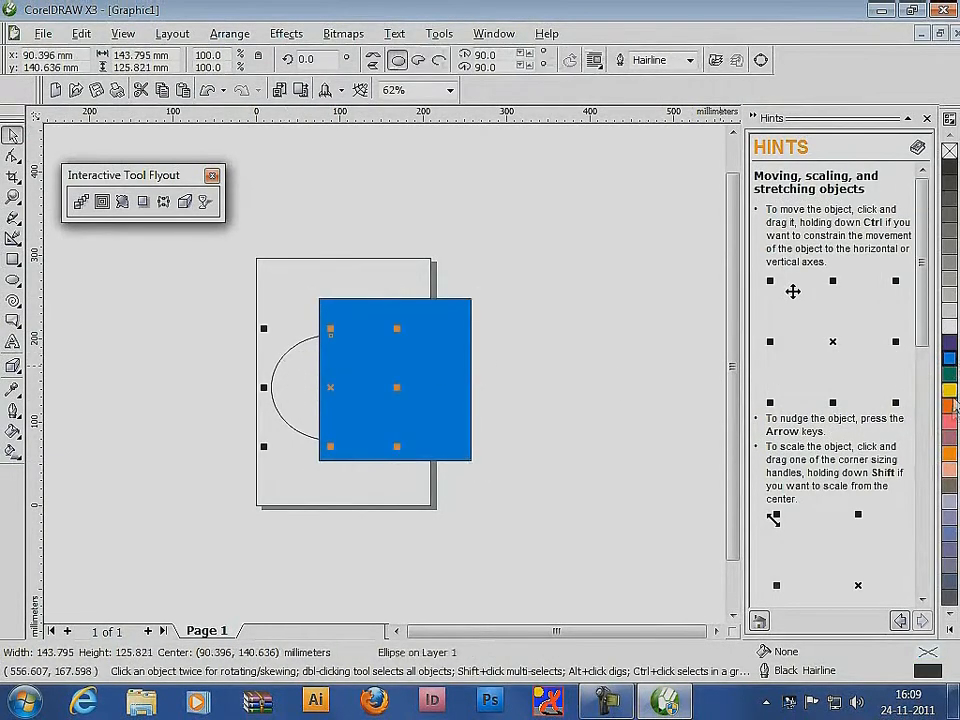
{"action": "left_click", "coordinate": [949, 405]}
Remove the outline of the cyan rectangle and deselect it
{"action": "left_click", "coordinate": [426, 366]}
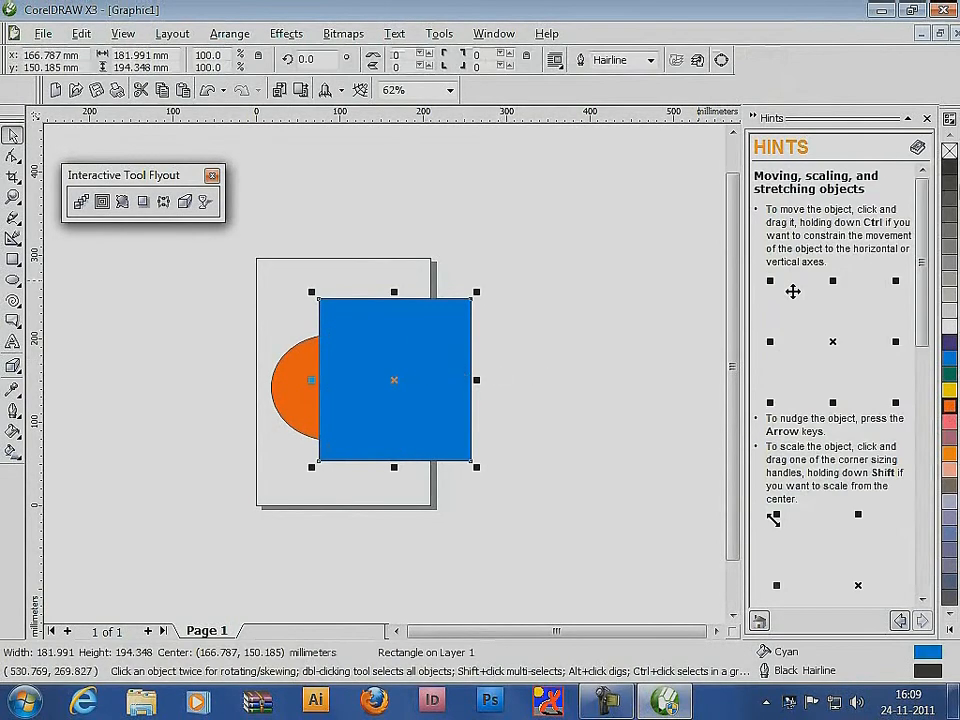
{"action": "right_click", "coordinate": [950, 152]}
{"action": "left_click", "coordinate": [553, 304]}
Apply a linear transparency to the cyan rectangle, running from beyond its left side to its centre
{"action": "left_click", "coordinate": [446, 343]}
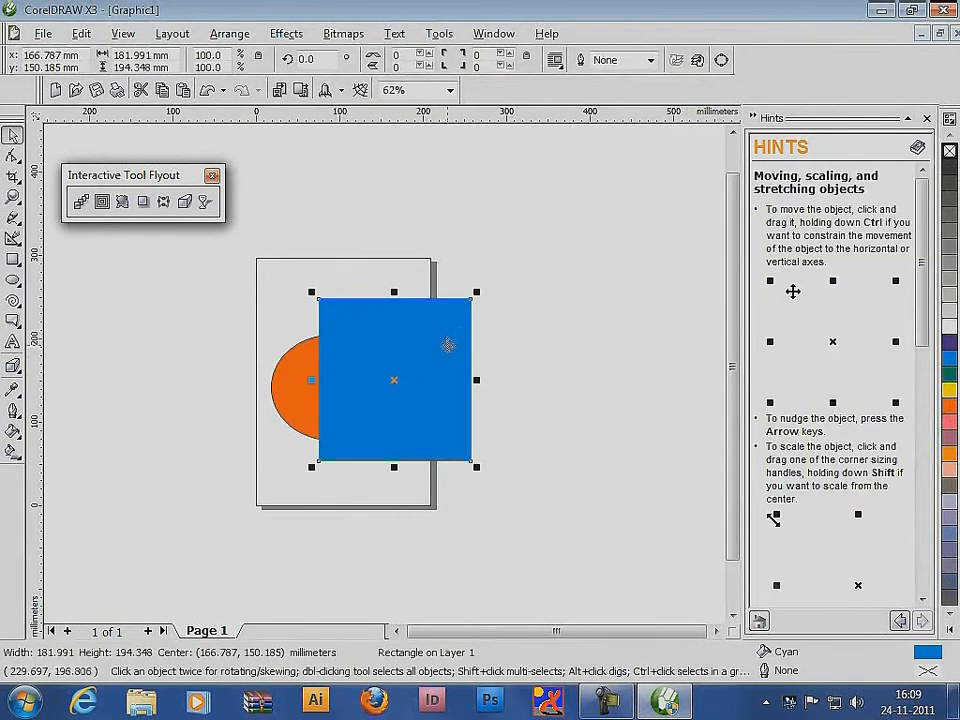
{"action": "left_click", "coordinate": [205, 201]}
{"action": "left_click_drag", "start_coordinate": [217, 338], "coordinate": [395, 350]}
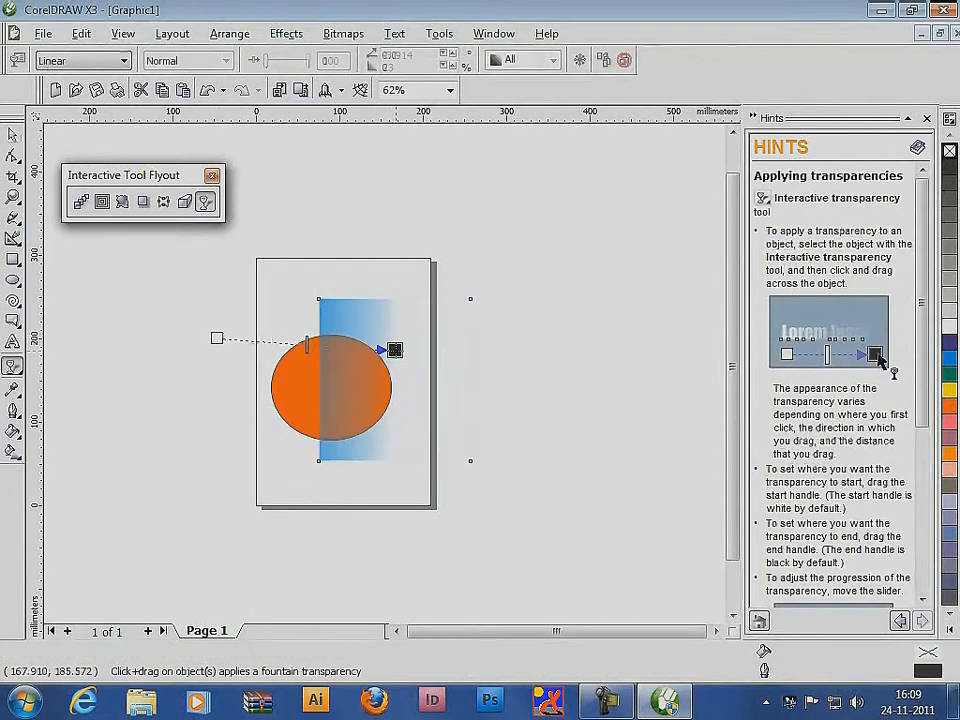
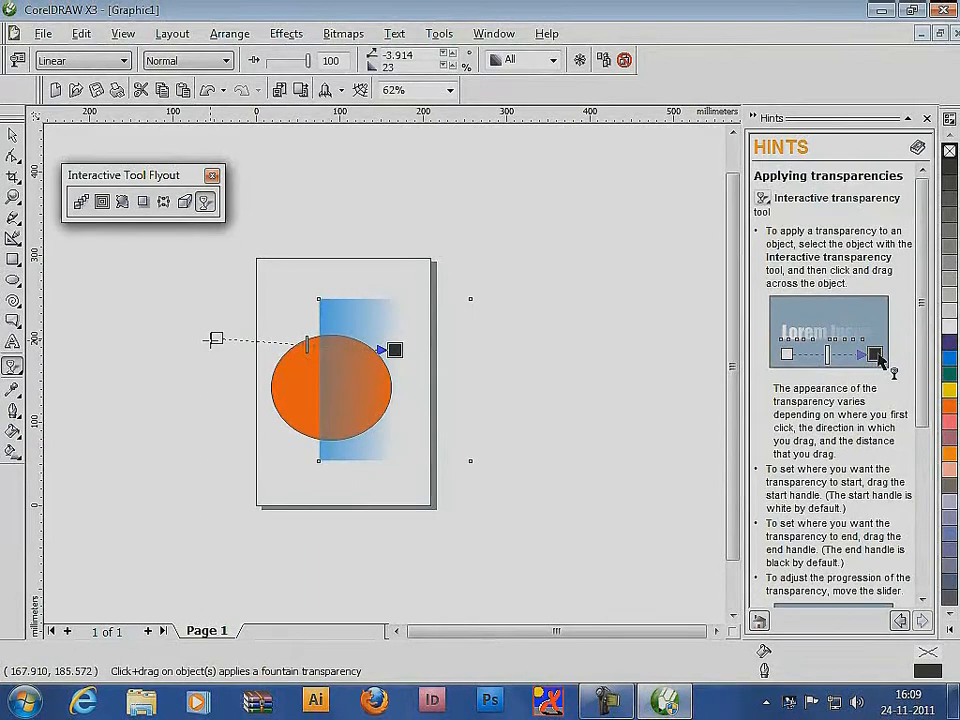
Reverse the cyan rectangle's linear transparency so it starts near the rectangle's centre and ends near the ellipse's centre
{"action": "left_click_drag", "start_coordinate": [216, 339], "coordinate": [510, 373]}
{"action": "left_click_drag", "start_coordinate": [396, 349], "coordinate": [318, 380]}
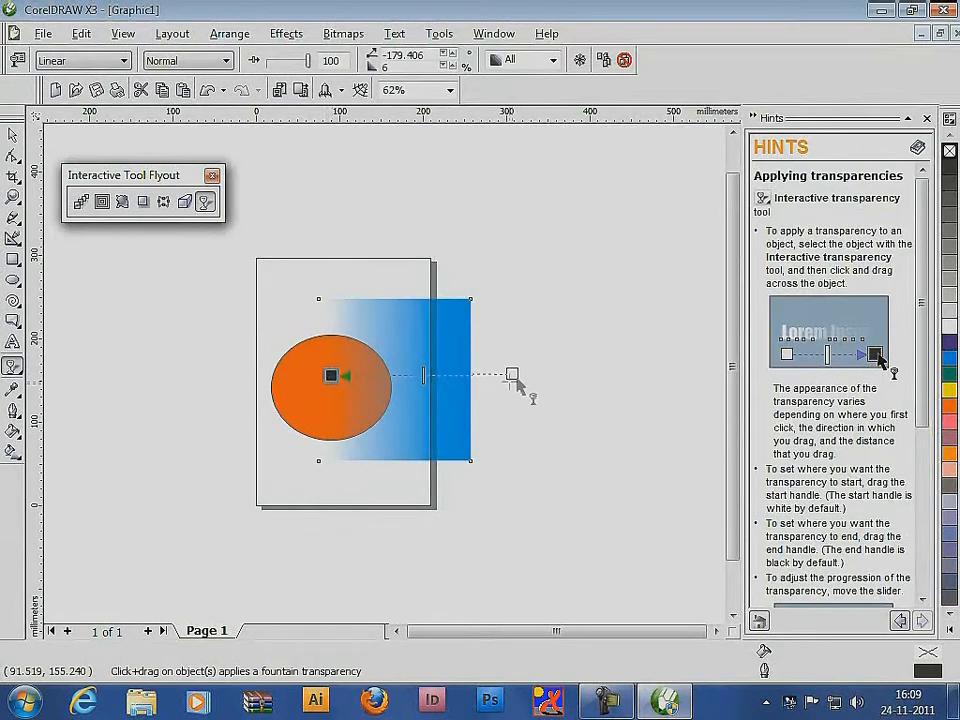
{"action": "left_click_drag", "start_coordinate": [512, 374], "coordinate": [403, 379]}
Delete all objects and draw a rectangle about 236 by 151 mm across the upper half of the page
{"action": "double_click", "coordinate": [13, 133]}
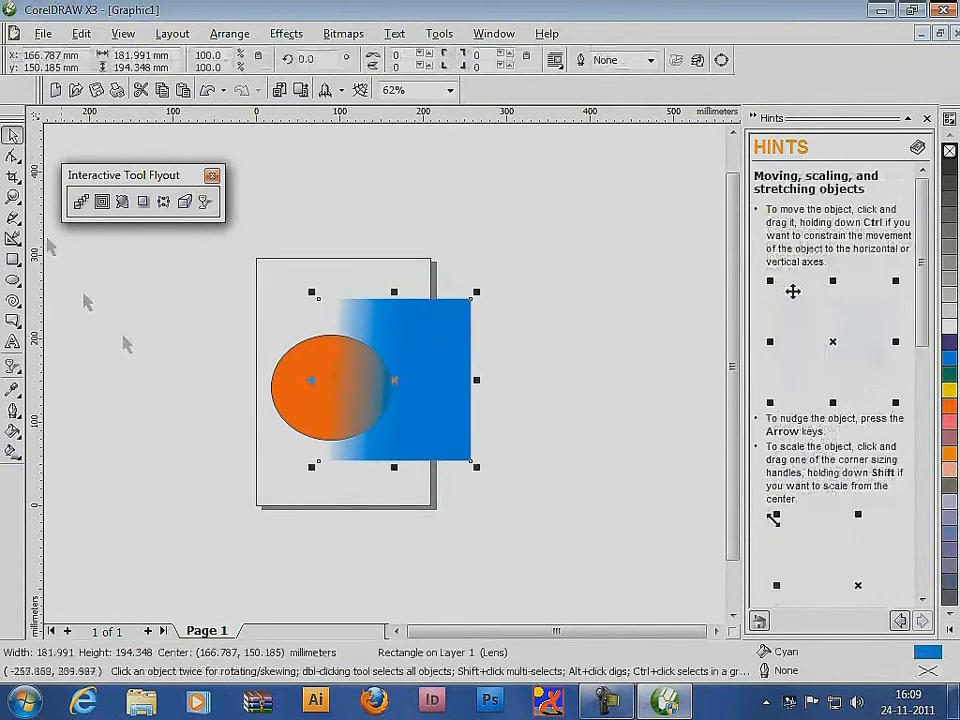
{"action": "key", "text": "Delete"}
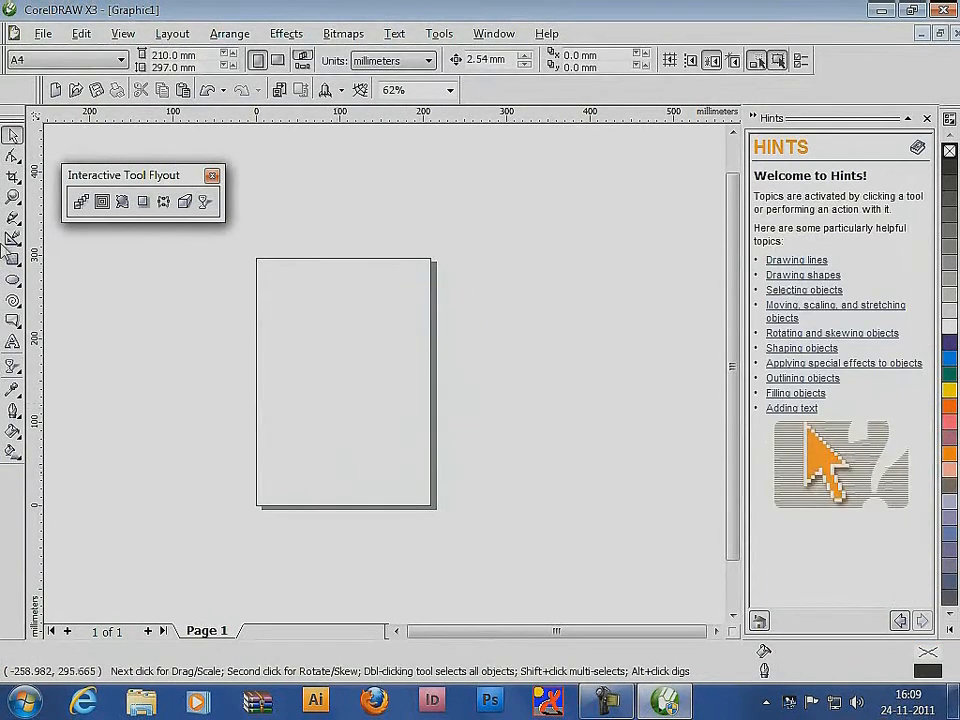
{"action": "left_click", "coordinate": [13, 260]}
{"action": "left_click_drag", "start_coordinate": [248, 250], "coordinate": [448, 374]}
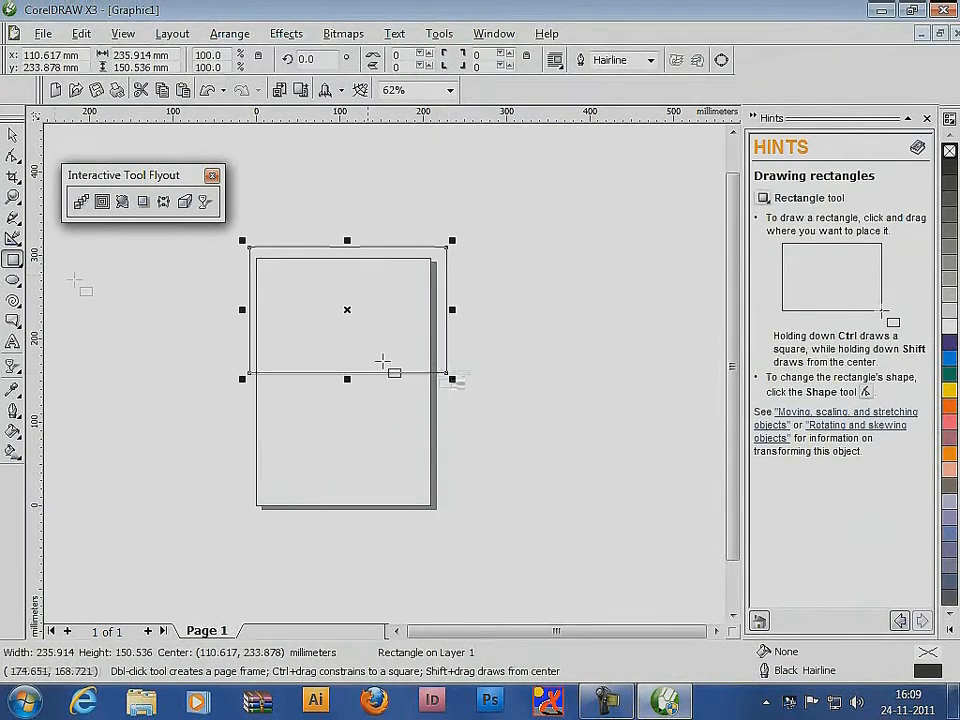
{"action": "left_click", "coordinate": [13, 134]}
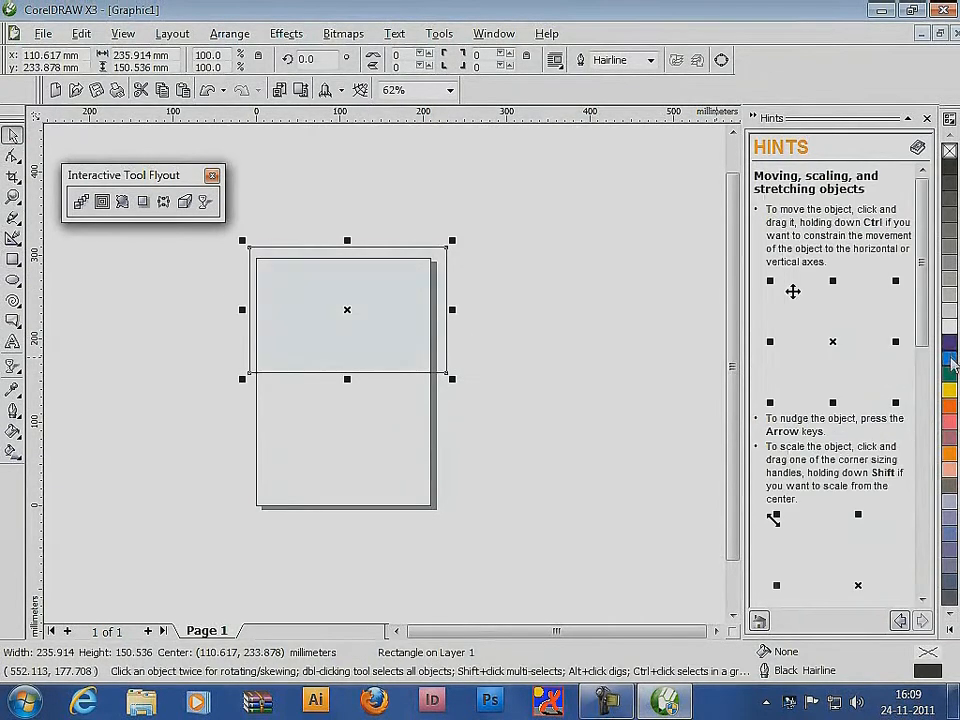
Fill the rectangle with cyan and apply a linear transparency fading it out from above its upper edge to its lower edge
{"action": "left_click", "coordinate": [949, 357]}
{"action": "left_click", "coordinate": [205, 202]}
{"action": "mouse_move", "coordinate": [332, 212]}
{"action": "left_mouse_down"}
{"action": "mouse_move", "coordinate": [350, 448]}
{"action": "mouse_move", "coordinate": [342, 273]}
{"action": "left_mouse_up"}
{"action": "mouse_move", "coordinate": [350, 448]}
{"action": "left_mouse_down"}
{"action": "mouse_move", "coordinate": [358, 360]}
{"action": "mouse_move", "coordinate": [341, 364]}
{"action": "left_mouse_up"}
{"action": "left_click_drag", "start_coordinate": [342, 273], "coordinate": [340, 206]}
{"action": "left_click_drag", "start_coordinate": [341, 364], "coordinate": [347, 373]}
Draw a rectangle about 277 by 344 mm enclosing the whole page
{"action": "left_click", "coordinate": [13, 260]}
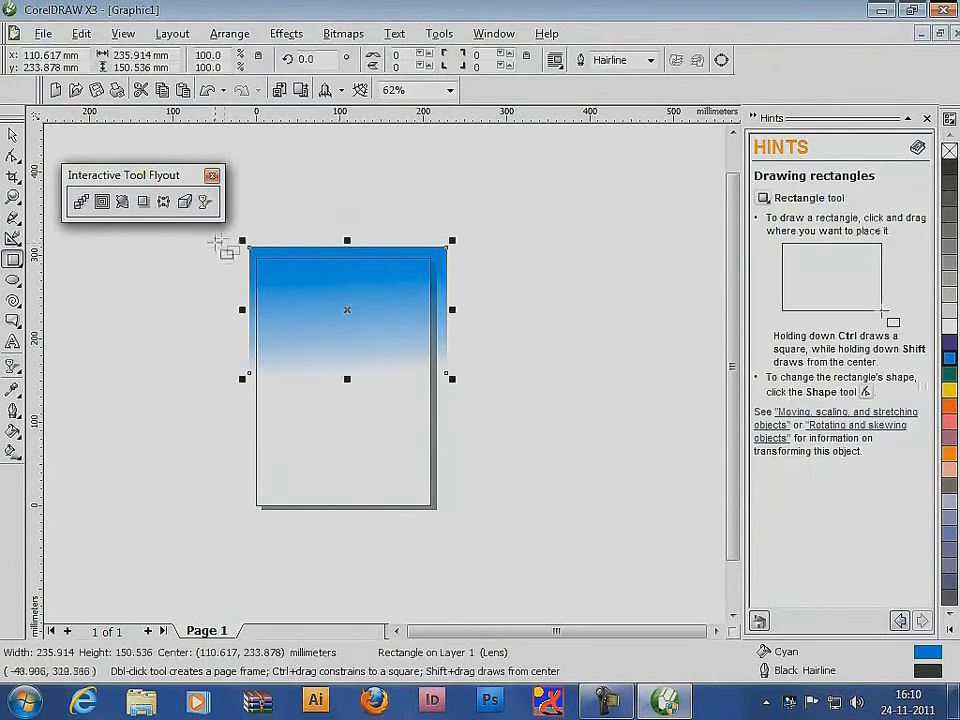
{"action": "left_click_drag", "start_coordinate": [243, 240], "coordinate": [366, 429]}
{"action": "key", "text": "ctrl+z"}
{"action": "mouse_move", "coordinate": [464, 222]}
{"action": "left_mouse_down"}
{"action": "mouse_move", "coordinate": [347, 450]}
{"action": "mouse_move", "coordinate": [233, 510]}
{"action": "left_mouse_up"}
Fill the large rectangle with pale lavender and send it behind the cyan sky
{"action": "left_click", "coordinate": [949, 326]}
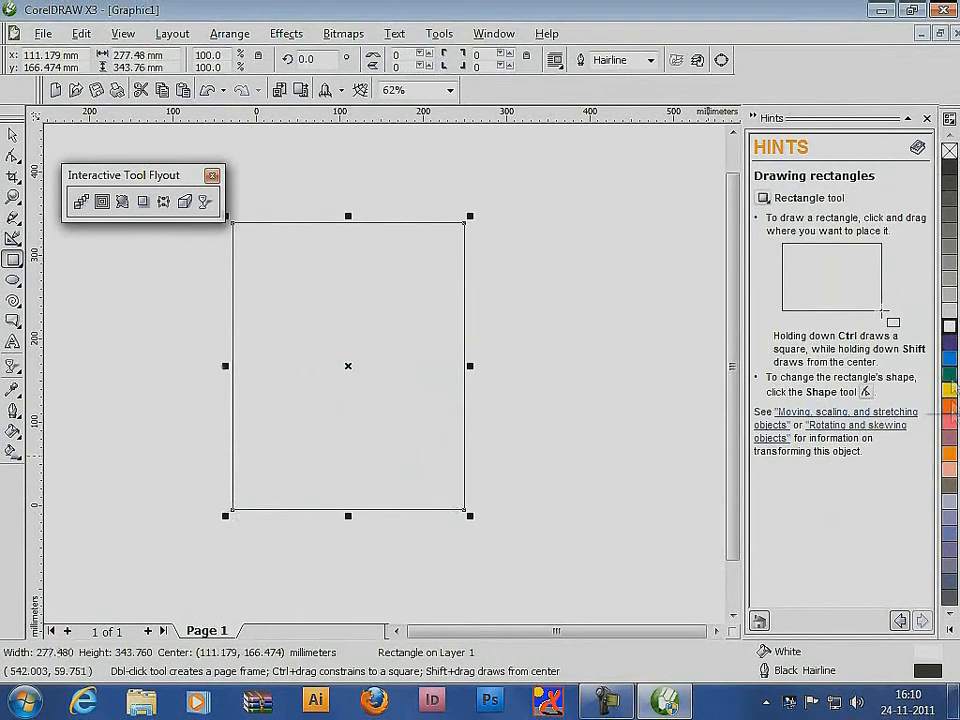
{"action": "left_click", "coordinate": [949, 502]}
{"action": "key", "text": "shift+Page_Down"}
{"action": "left_click", "coordinate": [12, 136]}
{"action": "left_click", "coordinate": [567, 315]}
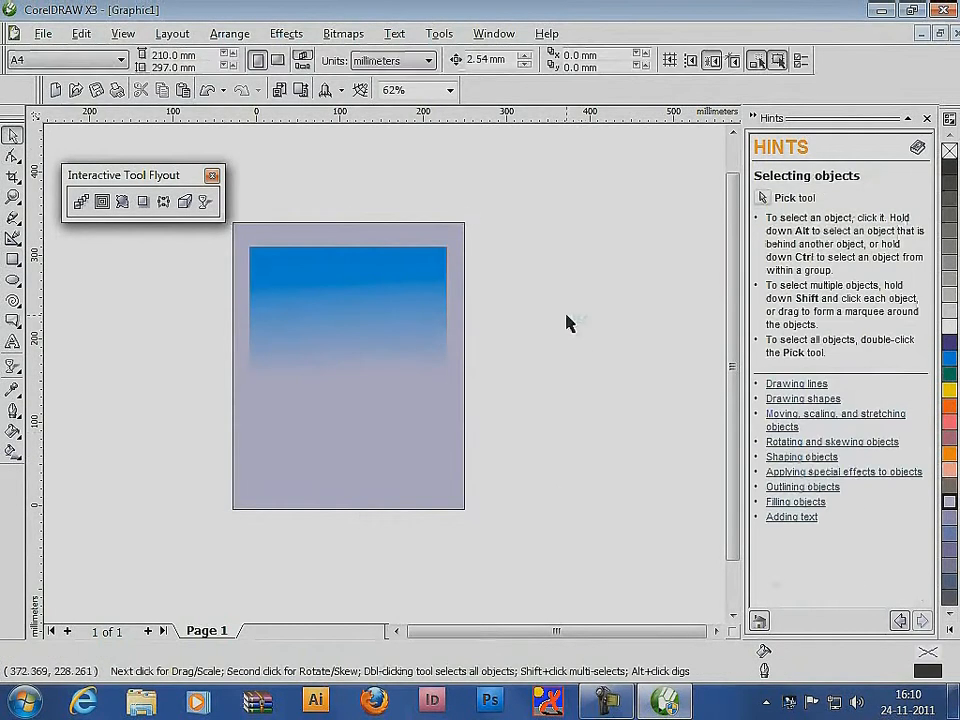
Draw a closed three-peaked mountain curve about 413 by 134 mm below the sky and fill it green without an outline
{"action": "left_click", "coordinate": [13, 217]}
{"action": "mouse_move", "coordinate": [251, 423]}
{"action": "left_mouse_down"}
{"action": "mouse_move", "coordinate": [325, 410]}
{"action": "mouse_move", "coordinate": [364, 359]}
{"action": "mouse_move", "coordinate": [420, 363]}
{"action": "mouse_move", "coordinate": [508, 449]}
{"action": "mouse_move", "coordinate": [155, 455]}
{"action": "mouse_move", "coordinate": [252, 423]}
{"action": "left_mouse_up"}
{"action": "left_click", "coordinate": [12, 136]}
{"action": "left_click", "coordinate": [949, 374]}
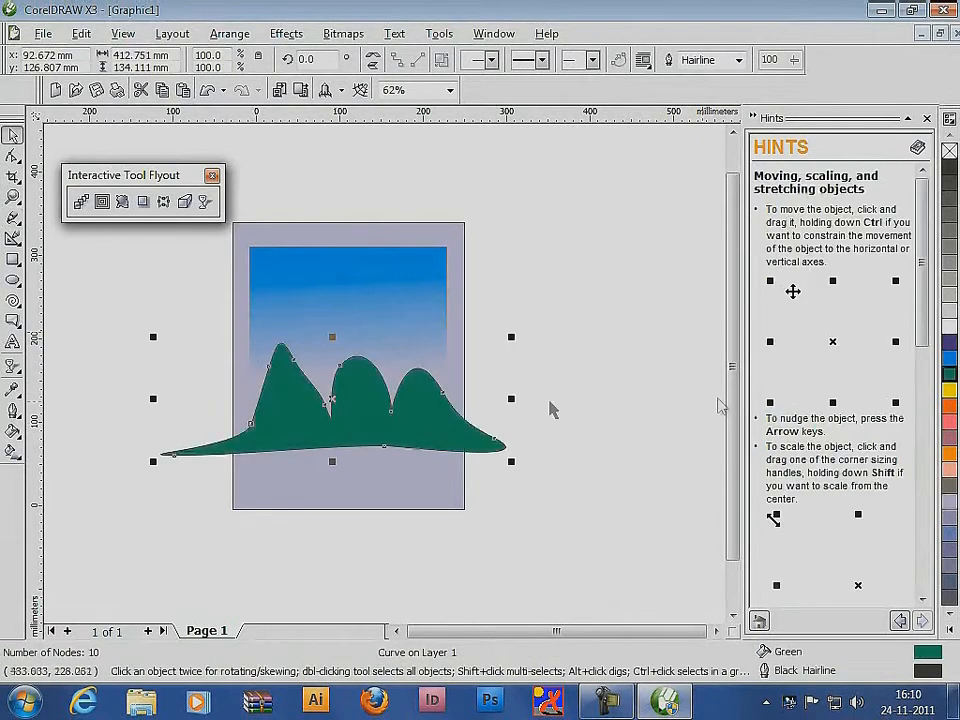
{"action": "right_click", "coordinate": [949, 150]}
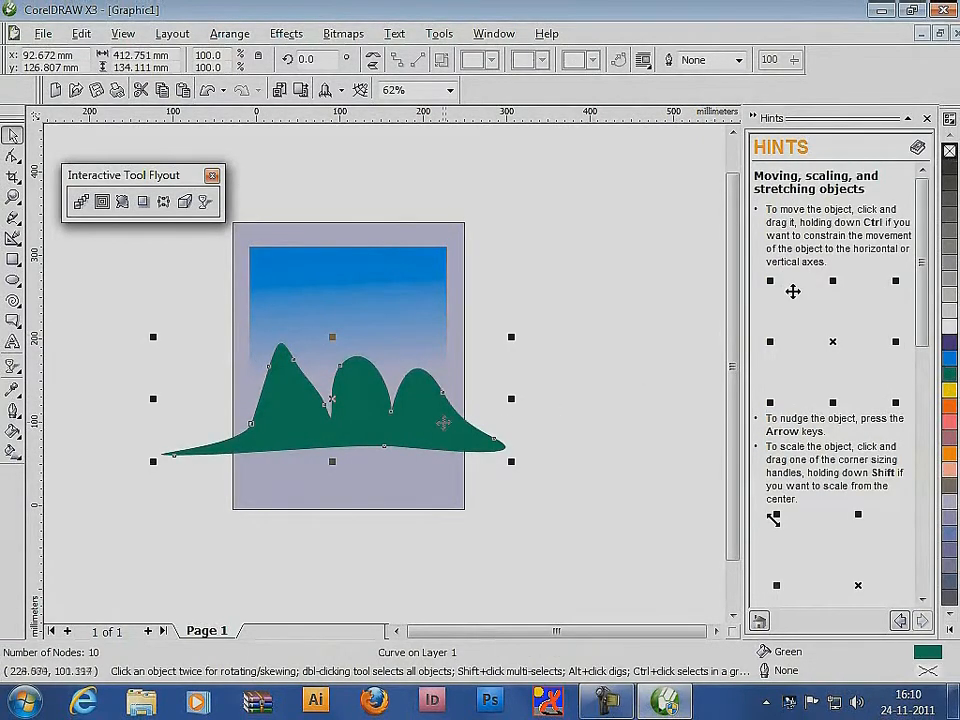
Layer four overlapping copies of the mountain shape progressively lower, tinting them towards yellow-green
{"action": "left_click_drag", "start_coordinate": [444, 422], "coordinate": [450, 452]}
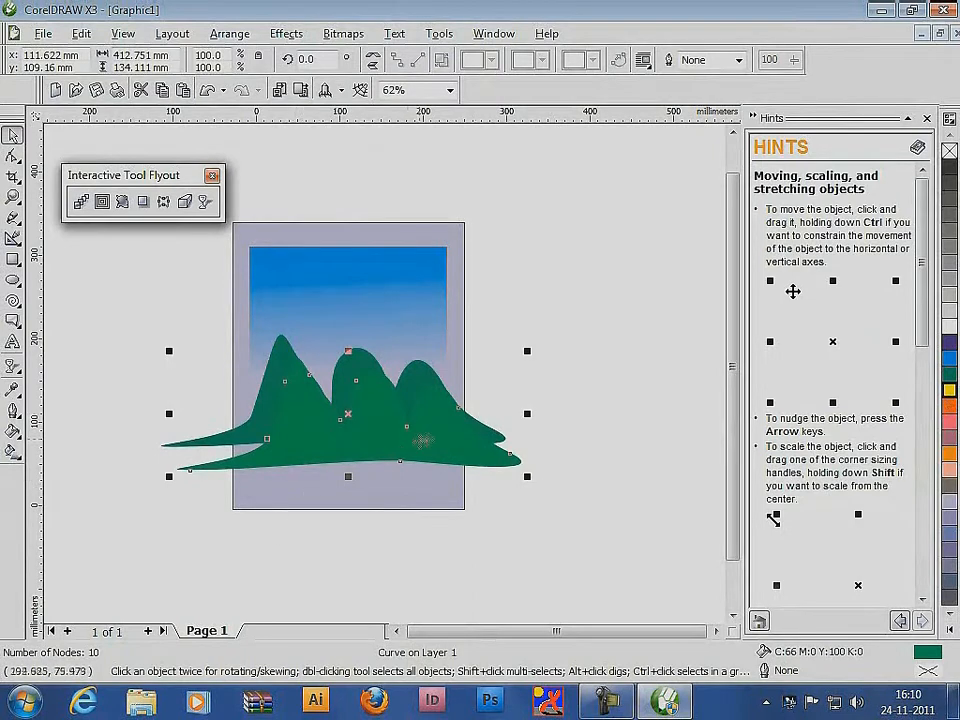
{"action": "left_click_drag", "start_coordinate": [422, 440], "coordinate": [369, 456]}
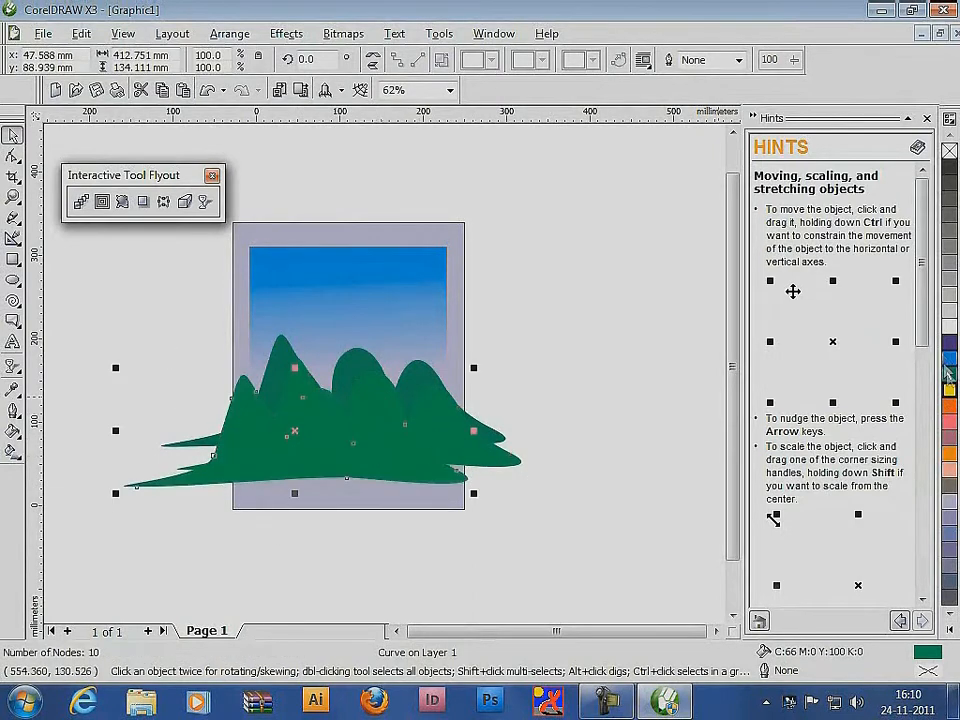
{"action": "left_click", "coordinate": [949, 390], "text": "ctrl"}
{"action": "left_click_drag", "start_coordinate": [292, 418], "coordinate": [265, 486]}
{"action": "left_click", "coordinate": [948, 390], "text": "ctrl"}
{"action": "left_click", "coordinate": [154, 293]}
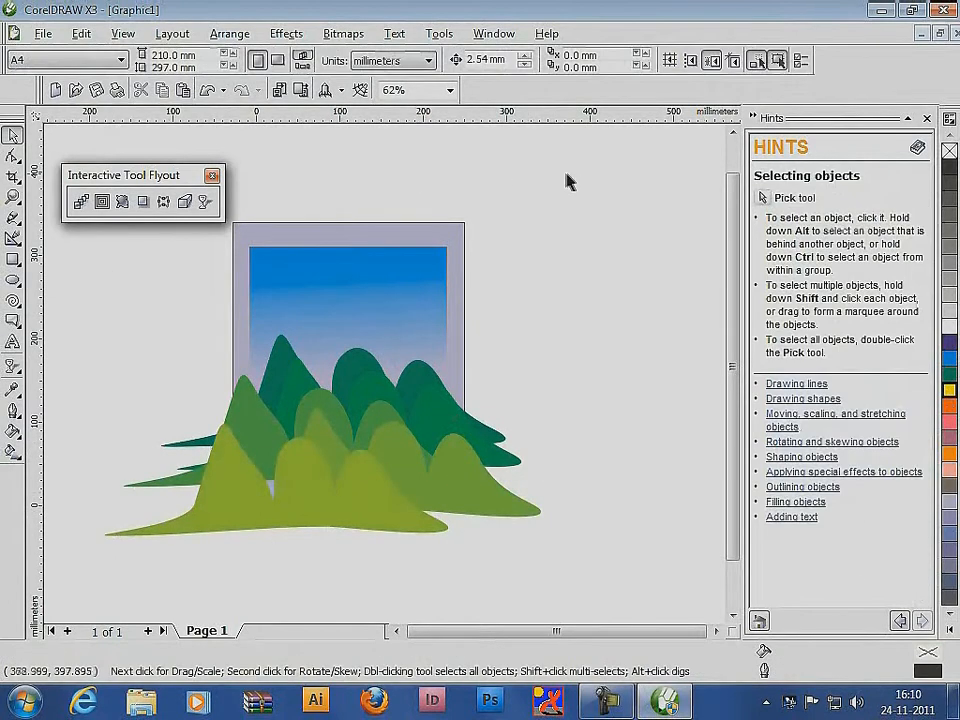
Group all the landscape objects and move the group to the right of the page
{"action": "left_click_drag", "start_coordinate": [566, 181], "coordinate": [94, 576]}
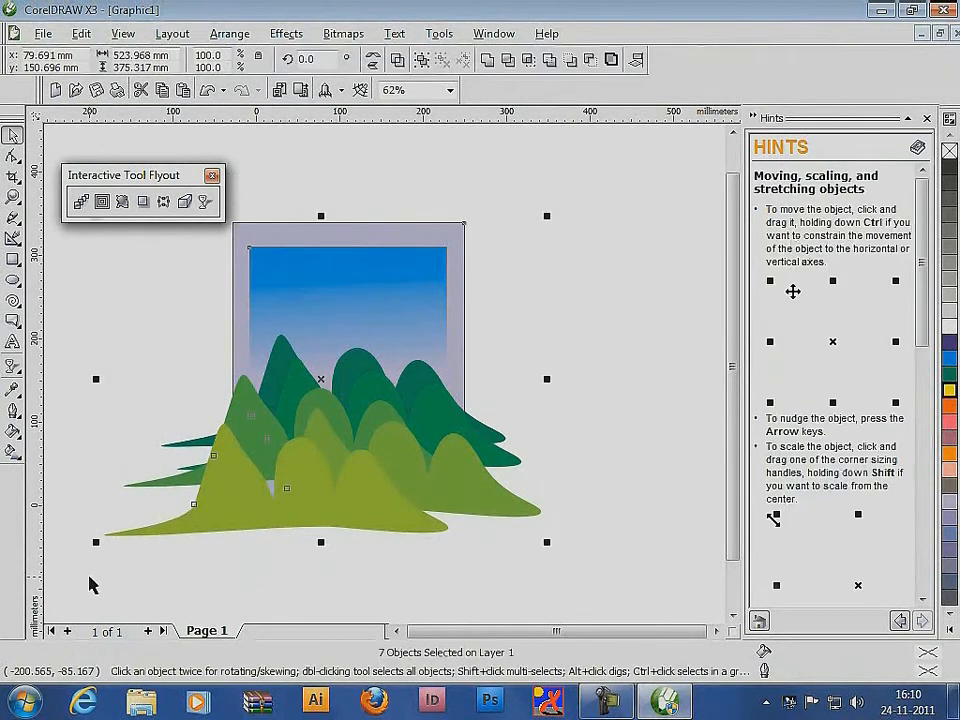
{"action": "key", "text": "ctrl+g"}
{"action": "left_click_drag", "start_coordinate": [302, 452], "coordinate": [620, 460]}
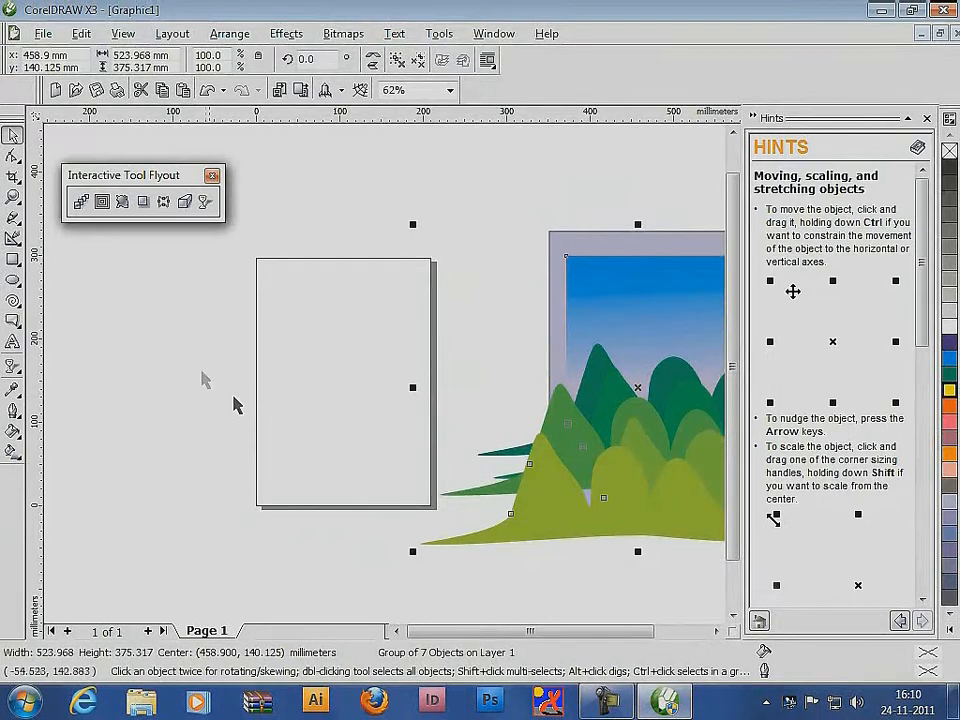
Draw a frame rectangle about 189 by 276 mm just inside the page borders
{"action": "key", "text": "F6"}
{"action": "left_click_drag", "start_coordinate": [264, 265], "coordinate": [422, 497]}
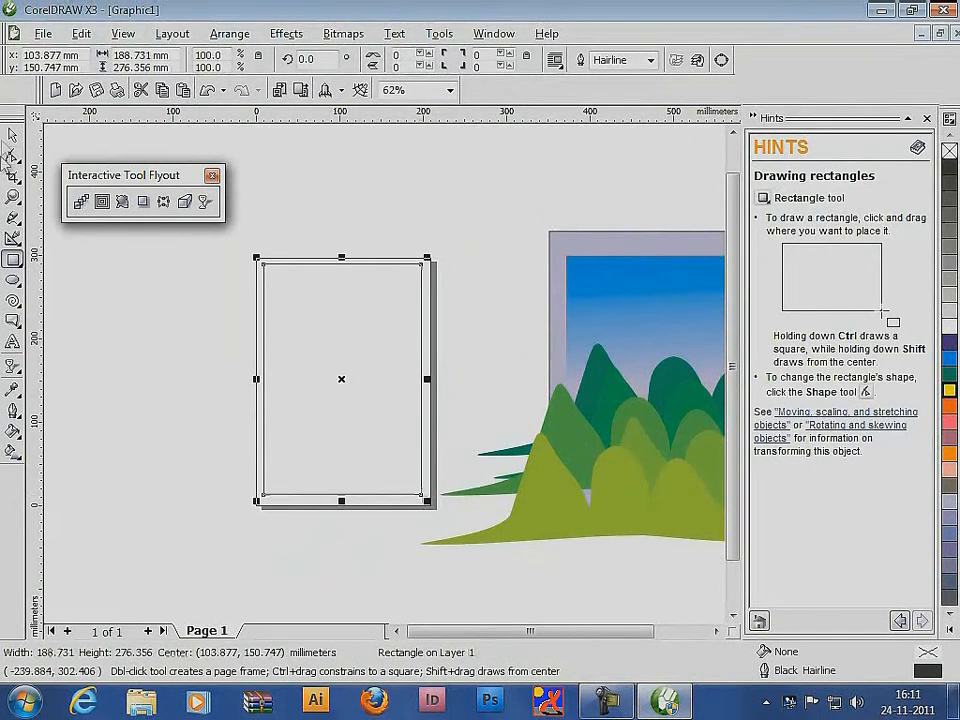
{"action": "left_click", "coordinate": [14, 136]}
Place the landscape group inside the frame rectangle with PowerClip
{"action": "left_click", "coordinate": [612, 297]}
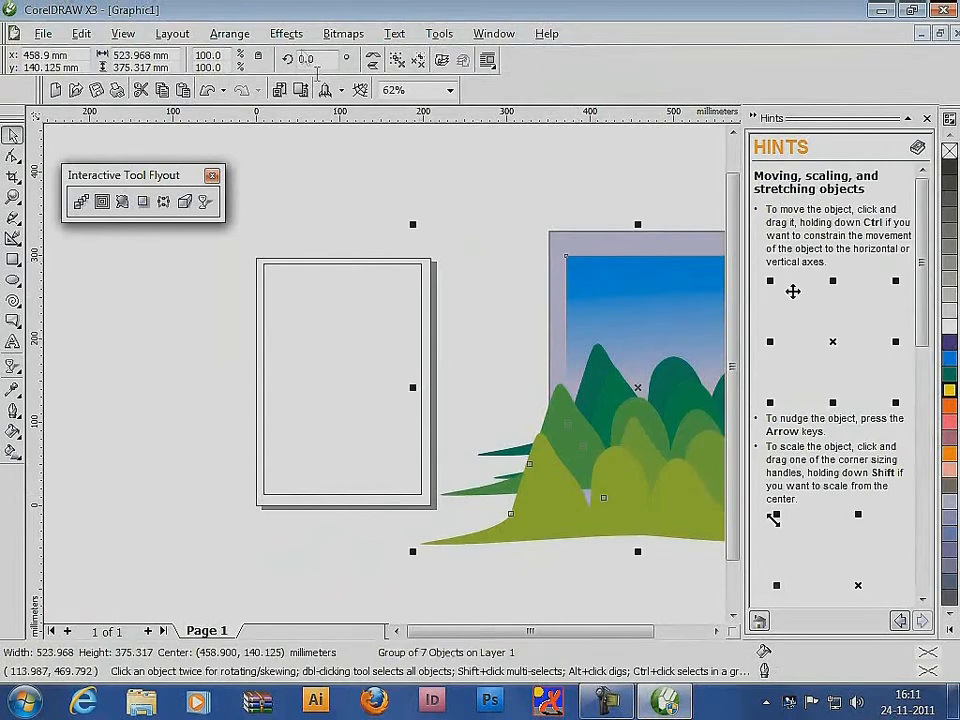
{"action": "left_click", "coordinate": [288, 35]}
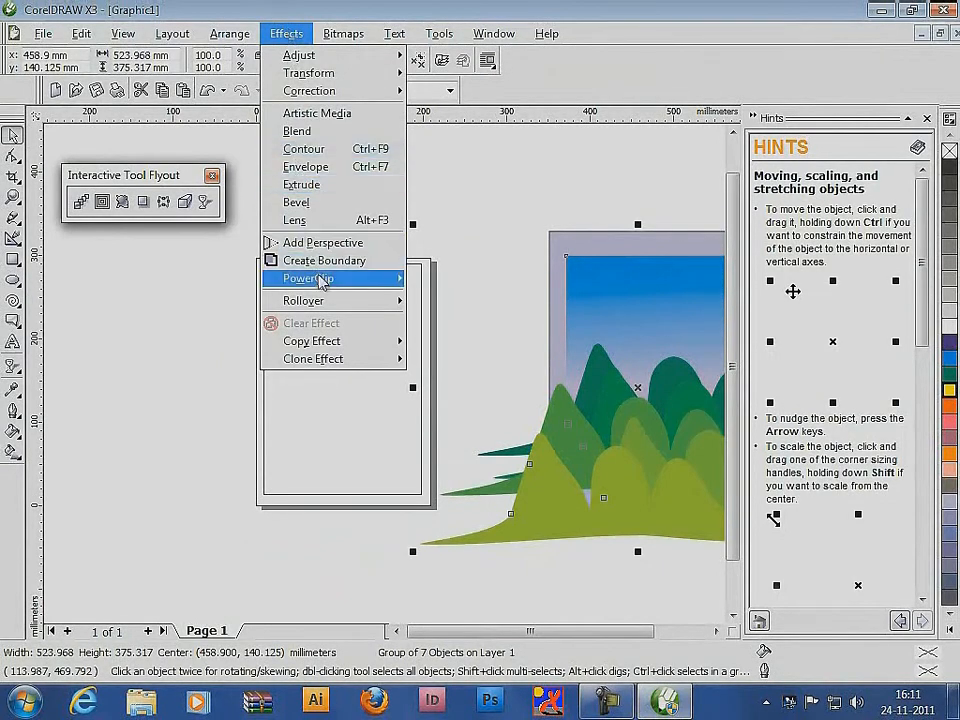
{"action": "mouse_move", "coordinate": [330, 279]}
{"action": "left_click", "coordinate": [474, 290]}
{"action": "left_click", "coordinate": [343, 296]}
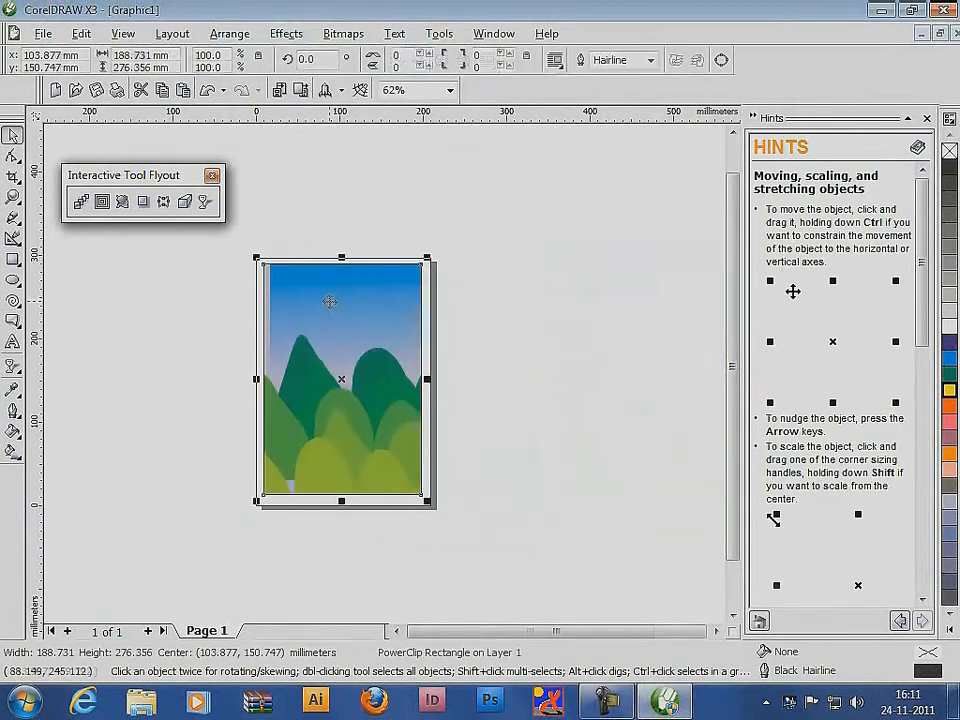
Edit the PowerClip contents, scaling the landscape to about 92% and shifting it left so the sky fills the frame
{"action": "left_click", "coordinate": [380, 332], "text": "ctrl"}
{"action": "left_click_drag", "start_coordinate": [389, 373], "coordinate": [367, 373]}
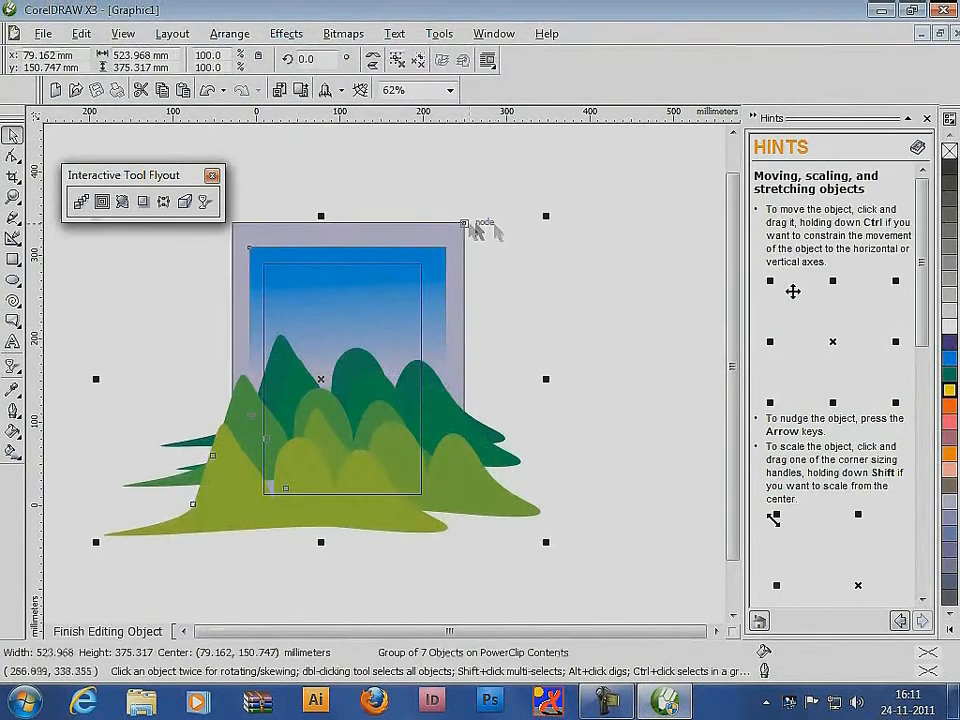
{"action": "left_click_drag", "start_coordinate": [544, 214], "coordinate": [529, 228]}
{"action": "left_click_drag", "start_coordinate": [383, 329], "coordinate": [375, 330]}
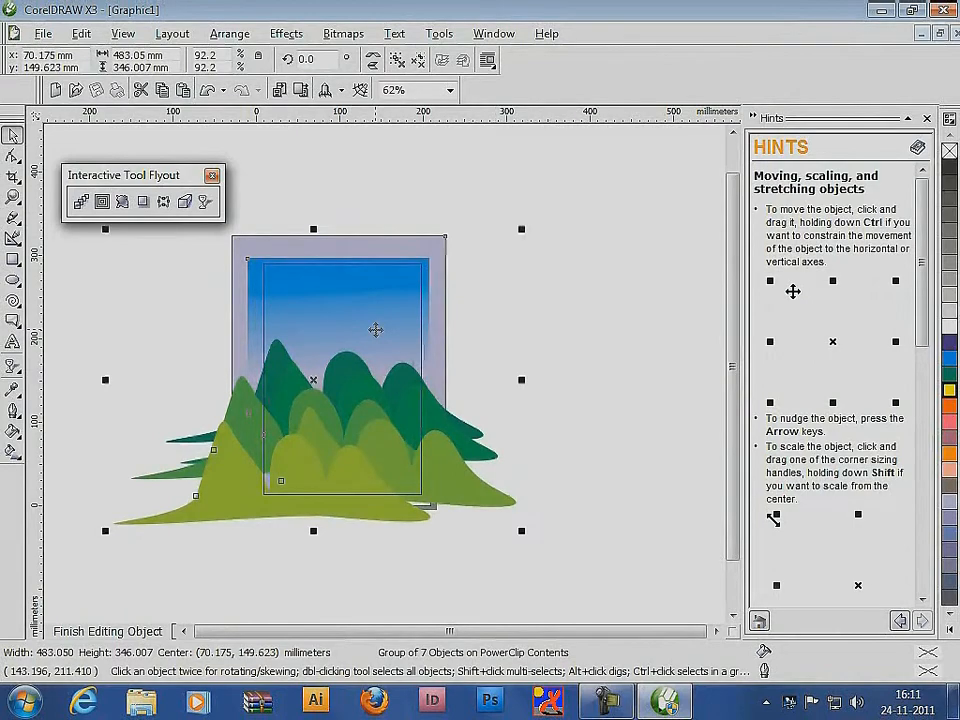
{"action": "left_click", "coordinate": [573, 257], "text": "ctrl"}
{"action": "left_click", "coordinate": [559, 290]}
Remove the outline of the PowerClip frame and deselect it
{"action": "left_click", "coordinate": [347, 300]}
{"action": "right_click", "coordinate": [949, 153]}
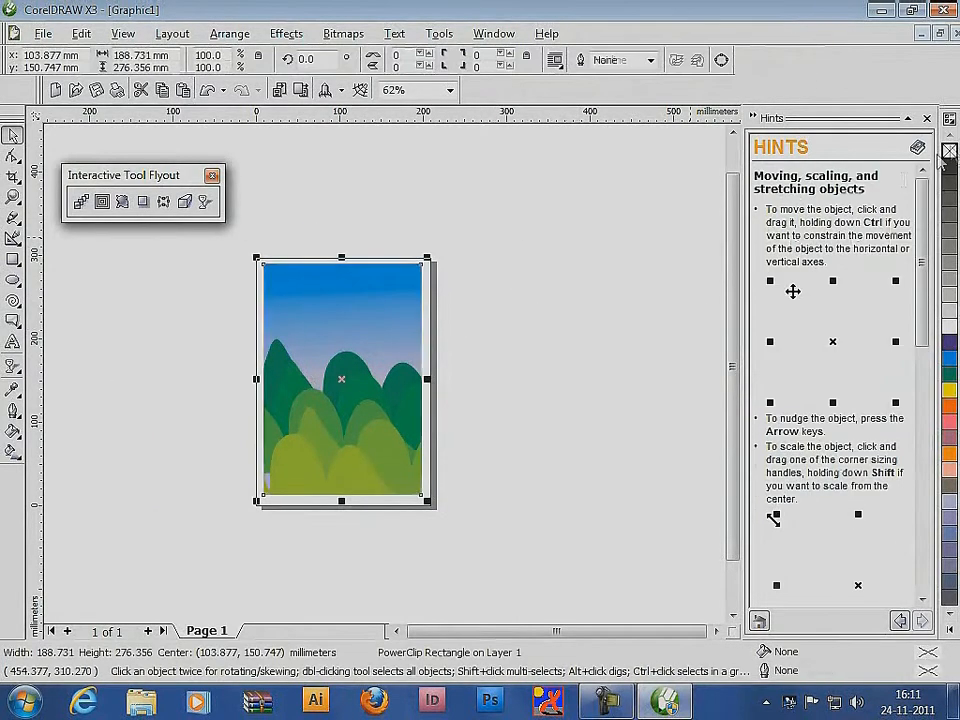
{"action": "left_click", "coordinate": [620, 332]}
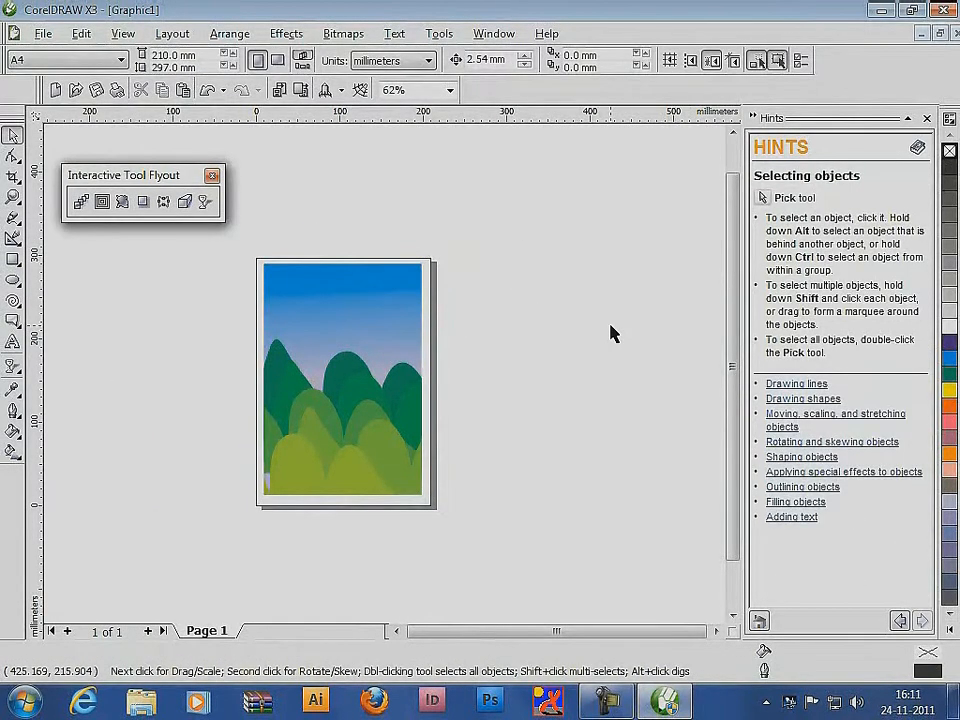
Delete the clipped landscape and close the floating Interactive Tool flyout
{"action": "left_click", "coordinate": [381, 328]}
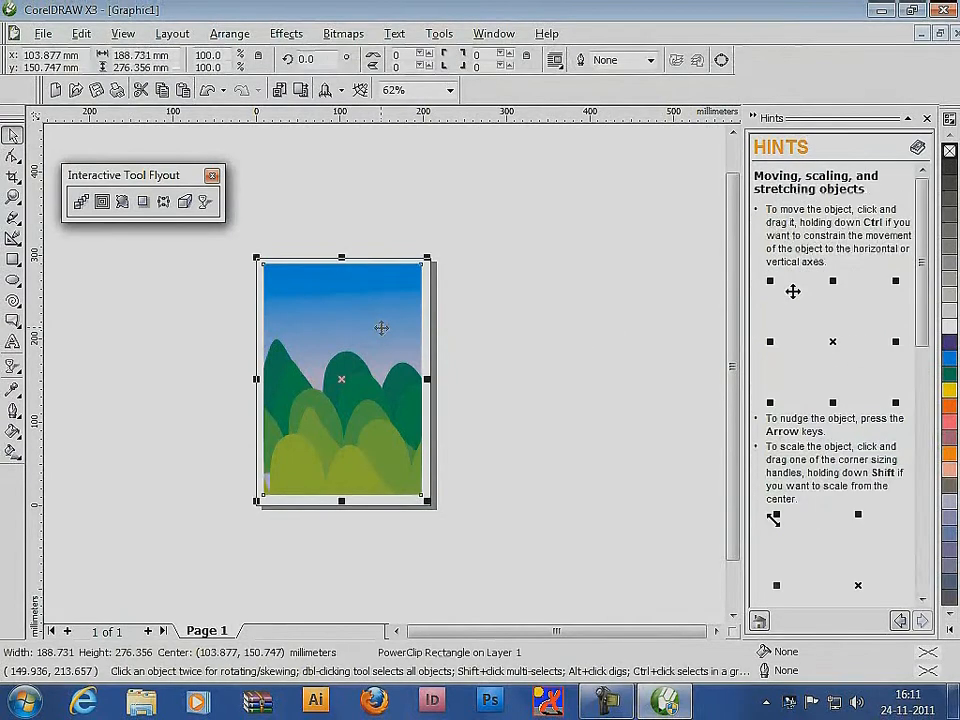
{"action": "key", "text": "Delete"}
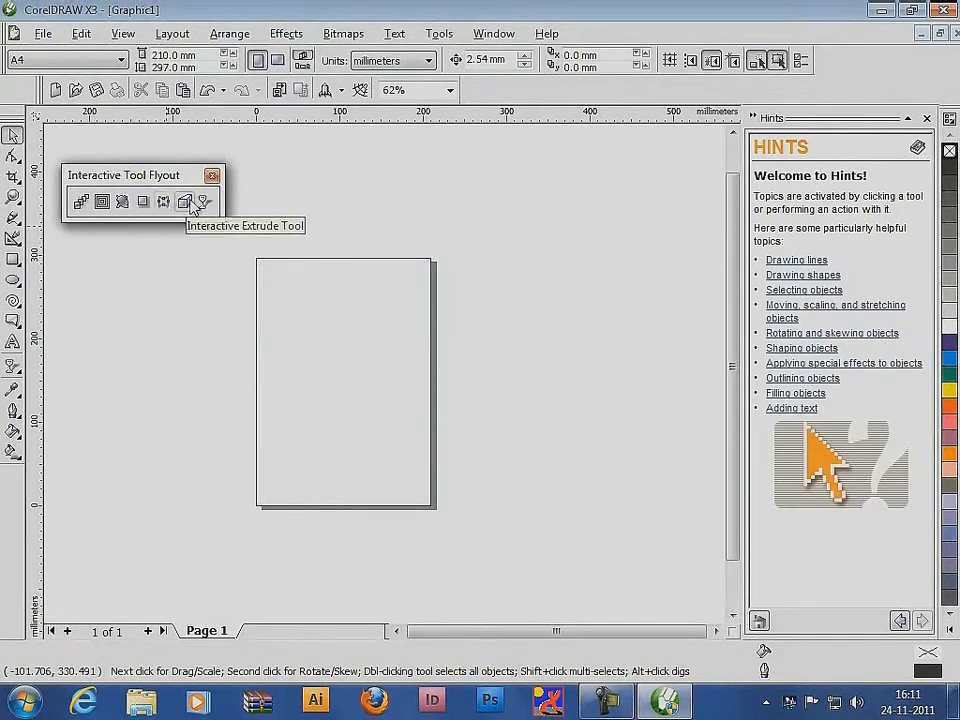
{"action": "left_click", "coordinate": [211, 175]}
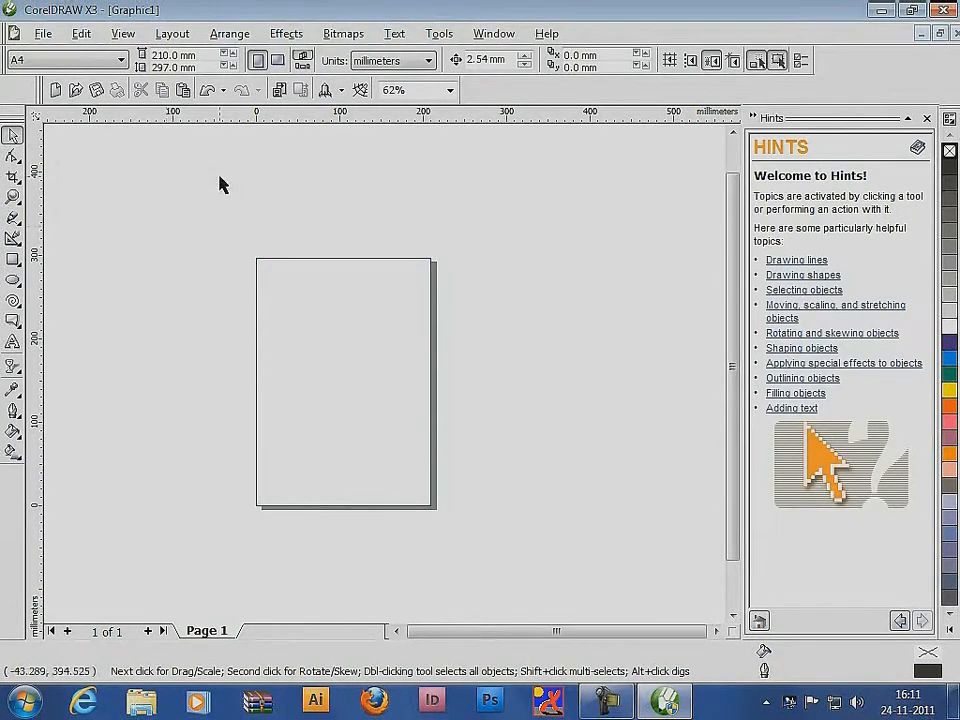
Activate the Eyedropper tool and detach its flyout as a floating palette beside the page
{"action": "left_click", "coordinate": [13, 391]}
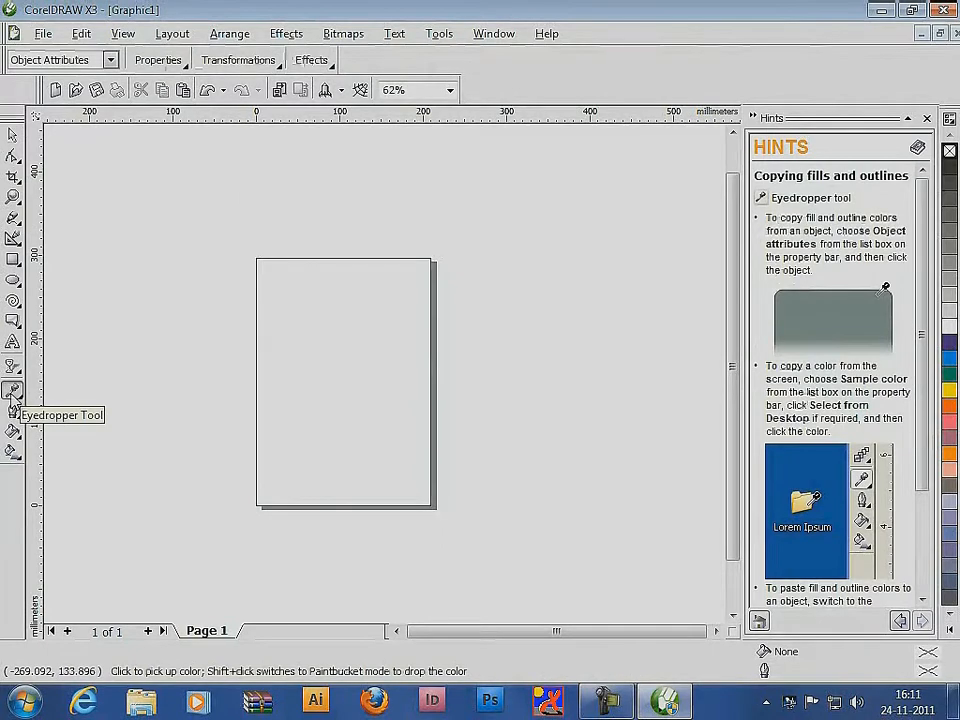
{"action": "left_click", "coordinate": [13, 391]}
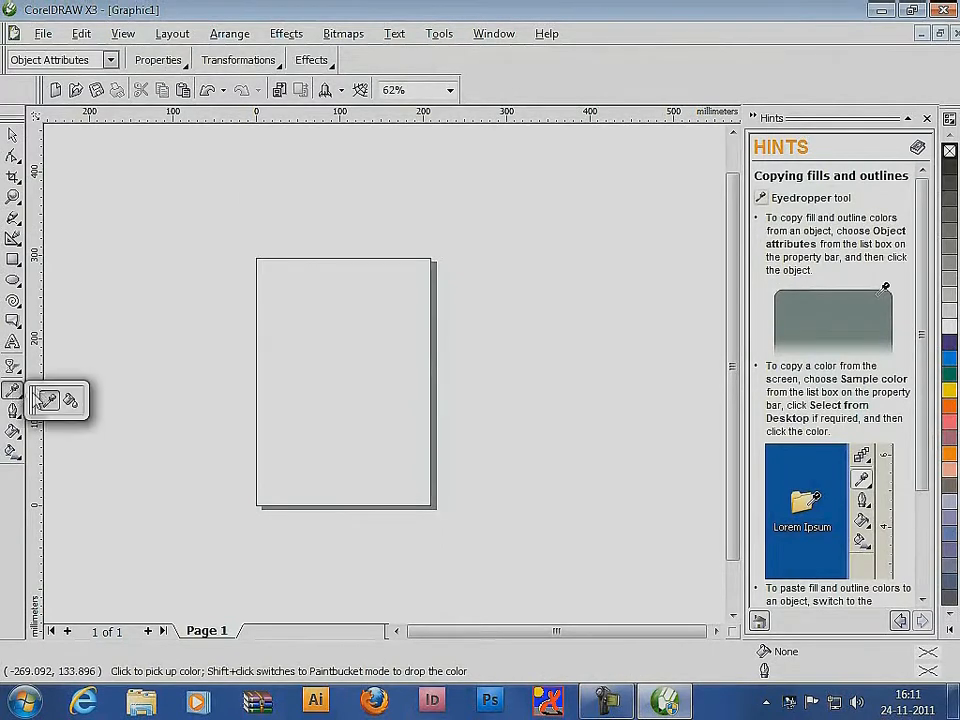
{"action": "left_click_drag", "start_coordinate": [37, 399], "coordinate": [122, 343]}
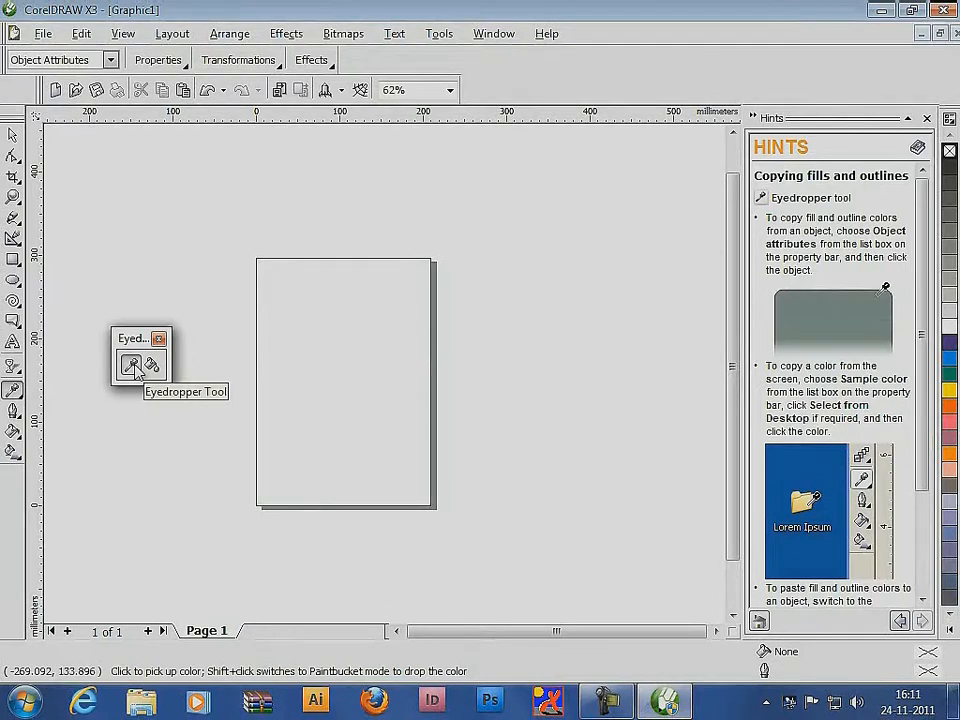
Draw two side-by-side rectangles, about 85 by 94 mm and 63 by 71 mm, and fill the smaller one with cyan
{"action": "left_click", "coordinate": [12, 259]}
{"action": "left_click_drag", "start_coordinate": [283, 313], "coordinate": [355, 391]}
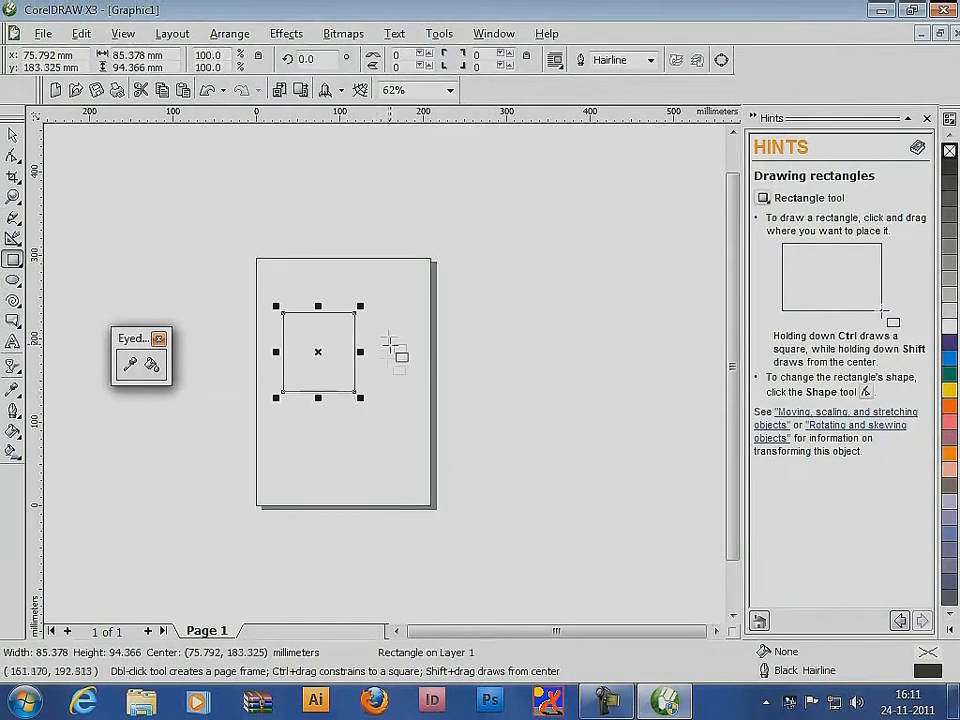
{"action": "left_click_drag", "start_coordinate": [382, 326], "coordinate": [434, 386]}
{"action": "left_click", "coordinate": [949, 357]}
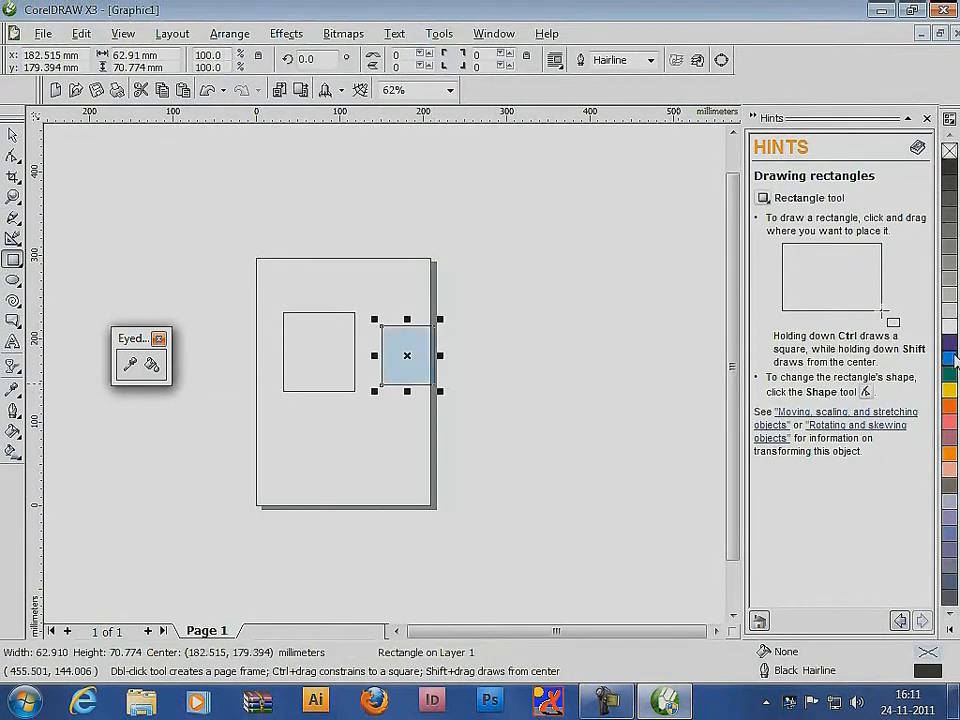
{"action": "left_click", "coordinate": [14, 135]}
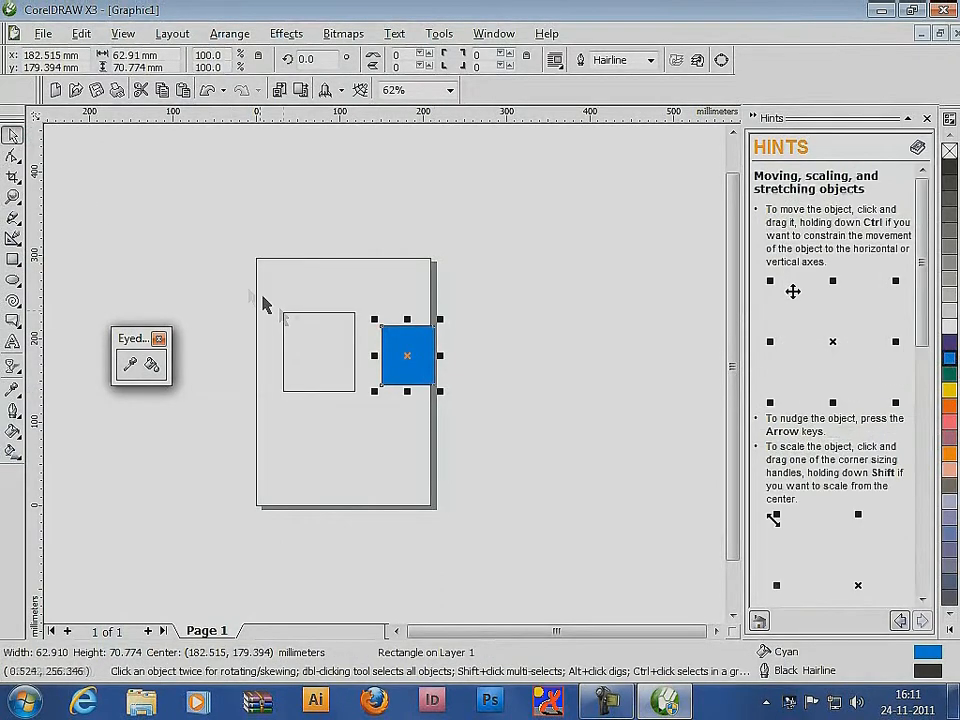
Copy the cyan fill from the smaller rectangle to the larger one with the Eyedropper and Paintbucket tools
{"action": "left_click", "coordinate": [284, 324]}
{"action": "left_click", "coordinate": [129, 366]}
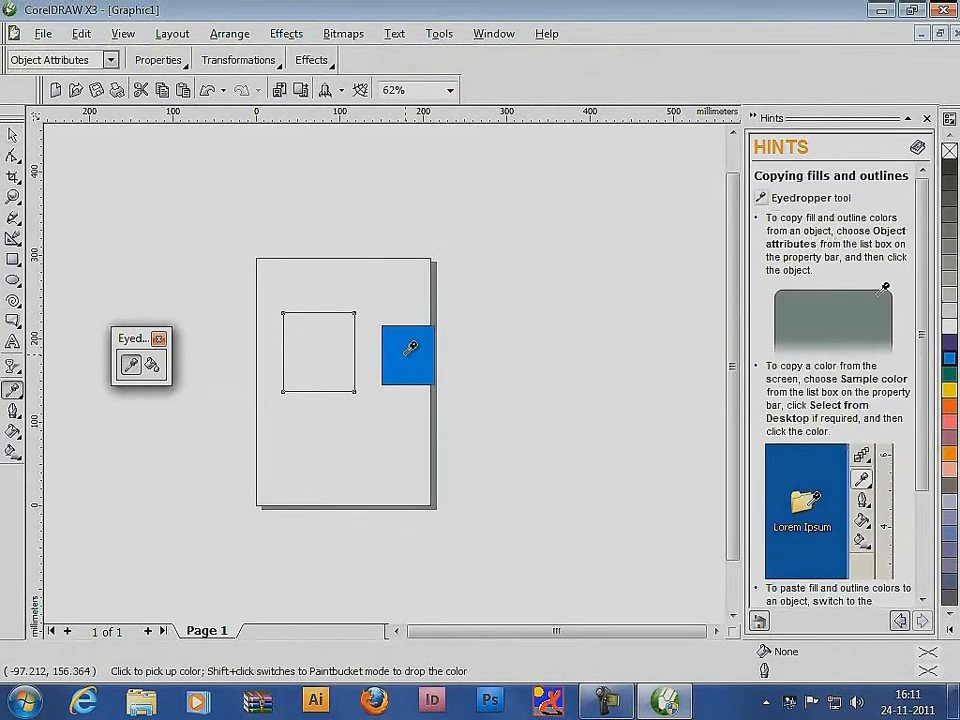
{"action": "left_click", "coordinate": [153, 366]}
{"action": "left_click", "coordinate": [289, 340]}
{"action": "key", "text": "space"}
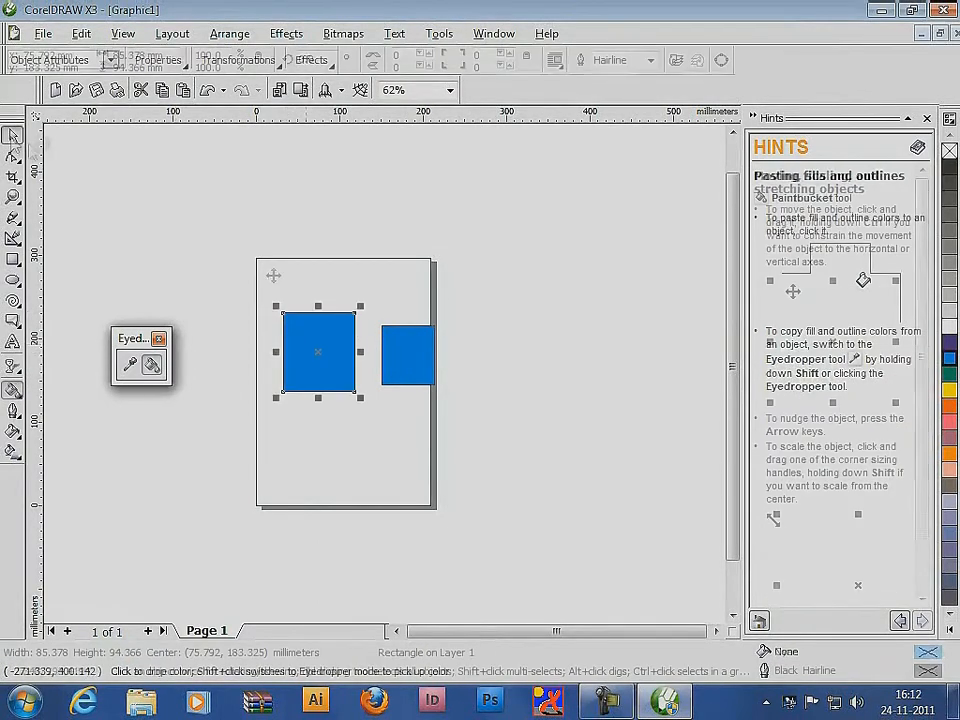
Change the smaller rectangle's uniform fill to the dark blue C92 M60 Y38 K5
{"action": "left_click", "coordinate": [405, 352]}
{"action": "key", "text": "shift+F11"}
{"action": "left_click", "coordinate": [617, 450]}
{"action": "left_click", "coordinate": [669, 561]}
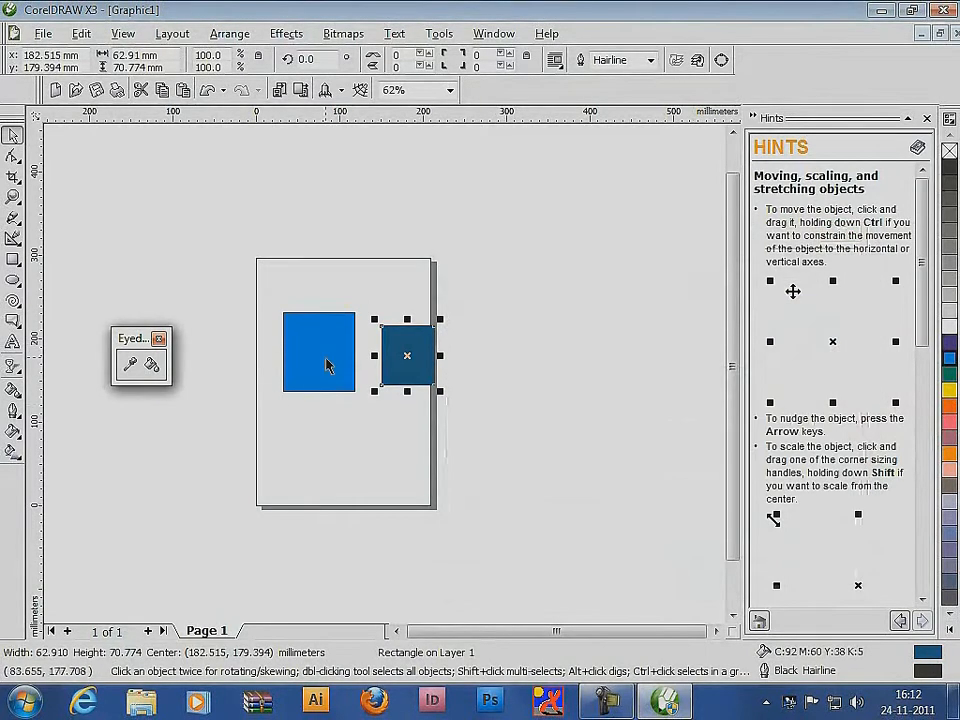
Copy the smaller rectangle's dark blue fill to the larger rectangle with the Eyedropper and Paintbucket tools
{"action": "left_click", "coordinate": [129, 366]}
{"action": "left_click", "coordinate": [398, 354]}
{"action": "left_click", "coordinate": [153, 366]}
{"action": "left_click", "coordinate": [312, 340]}
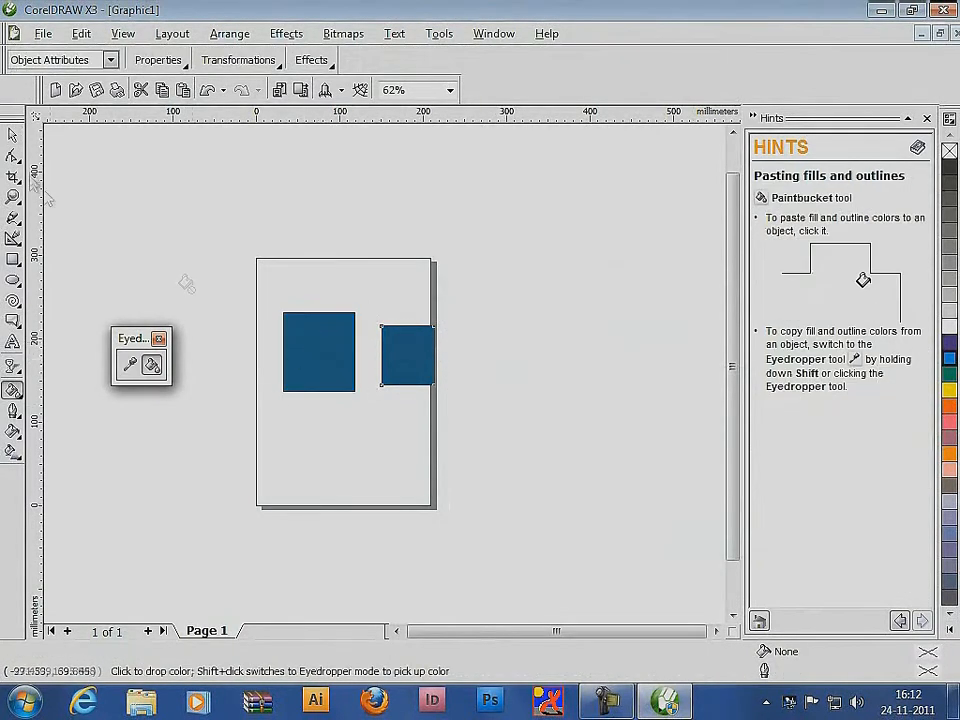
{"action": "left_click", "coordinate": [12, 135]}
{"action": "left_click", "coordinate": [485, 289]}
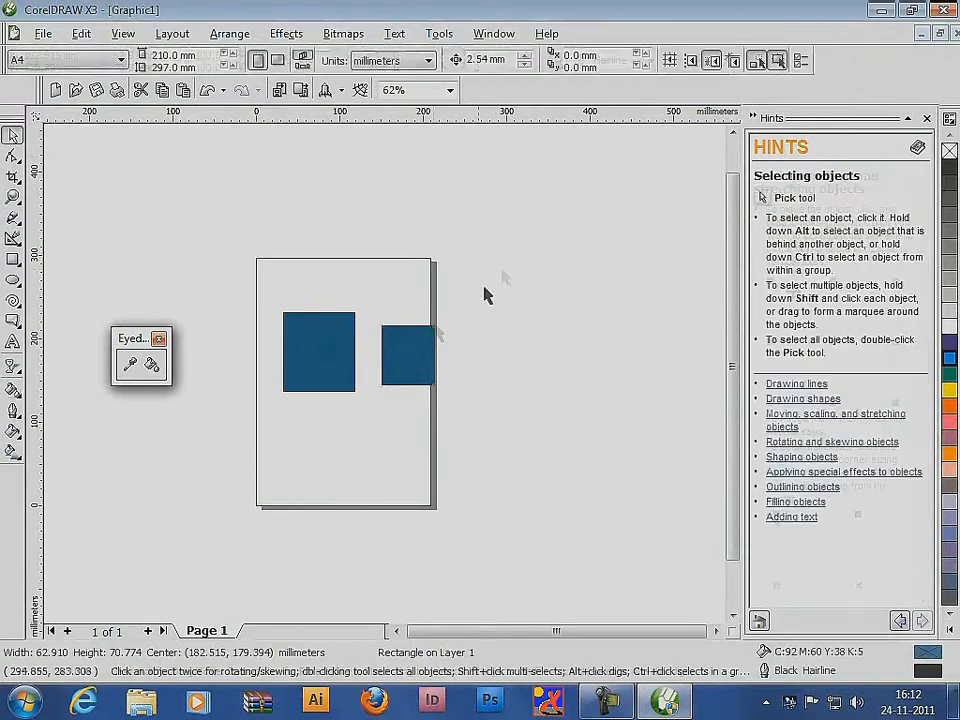
Give the smaller rectangle a yellow outline 8.0 pt wide
{"action": "left_click", "coordinate": [407, 348]}
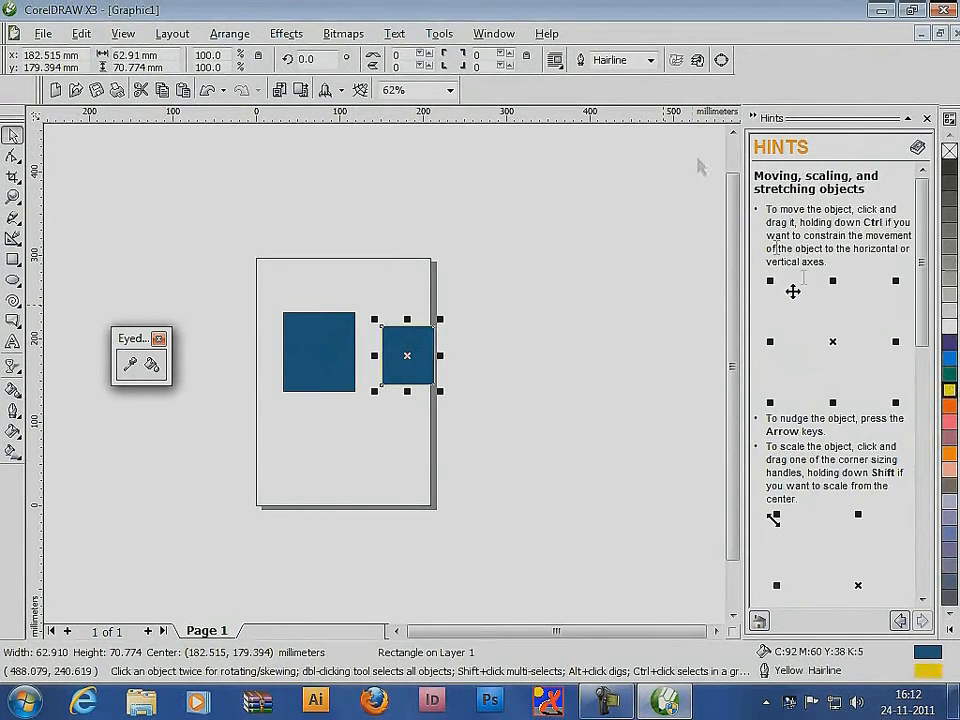
{"action": "left_click", "coordinate": [650, 60]}
{"action": "left_click", "coordinate": [606, 135]}
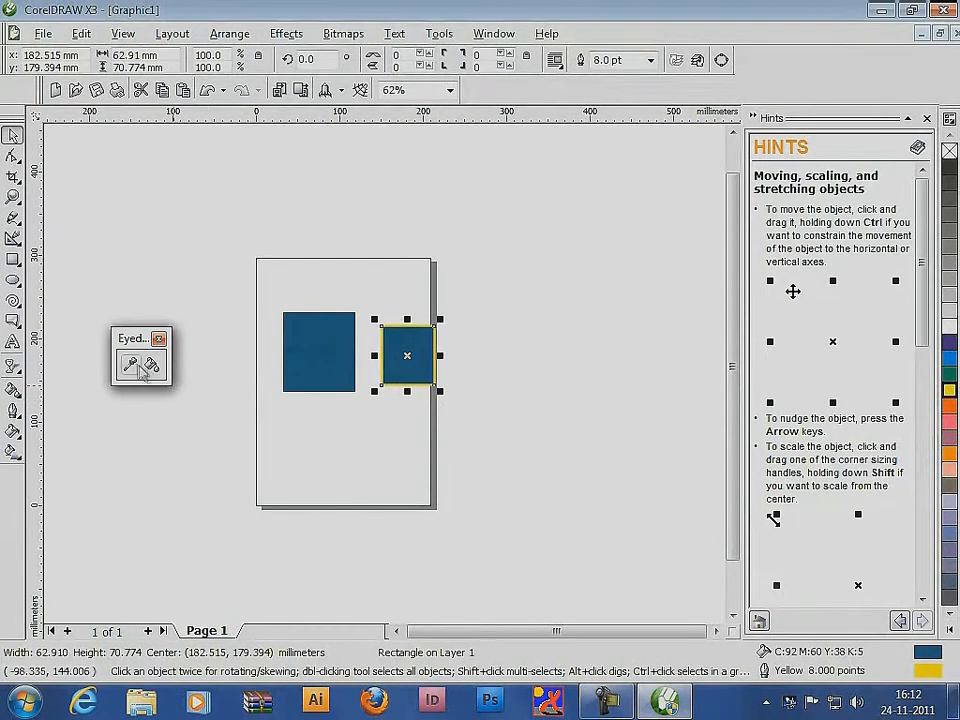
Copy the smaller rectangle's yellow outline and blue fill to the larger rectangle with the Eyedropper and Paintbucket tools
{"action": "left_click", "coordinate": [131, 366]}
{"action": "left_click", "coordinate": [425, 345]}
{"action": "left_click", "coordinate": [151, 366]}
{"action": "left_click", "coordinate": [302, 341]}
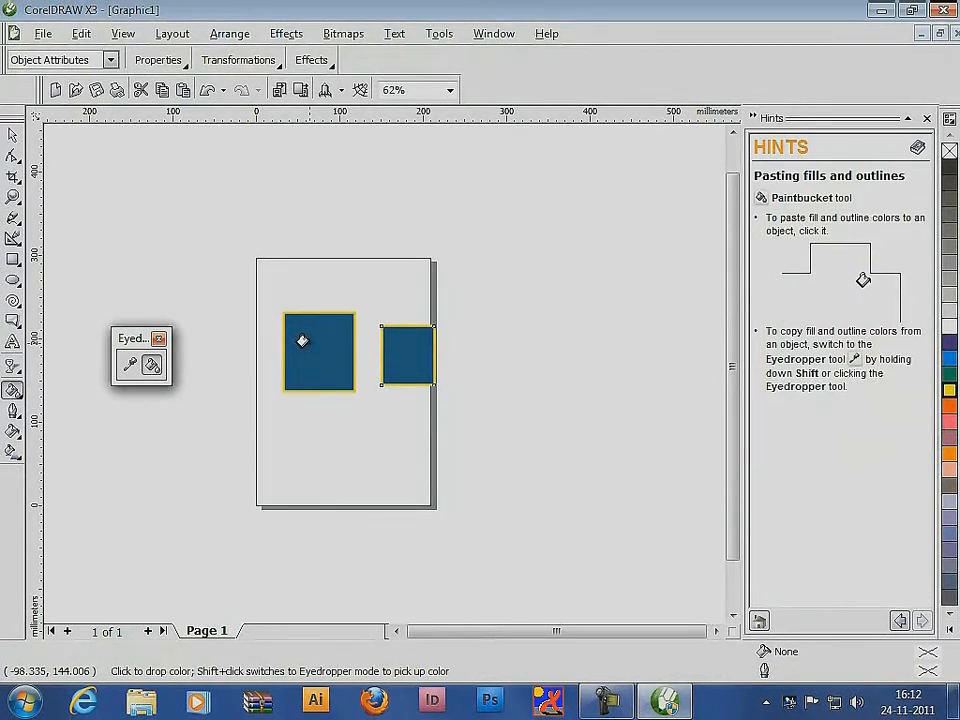
{"action": "key", "text": "space"}
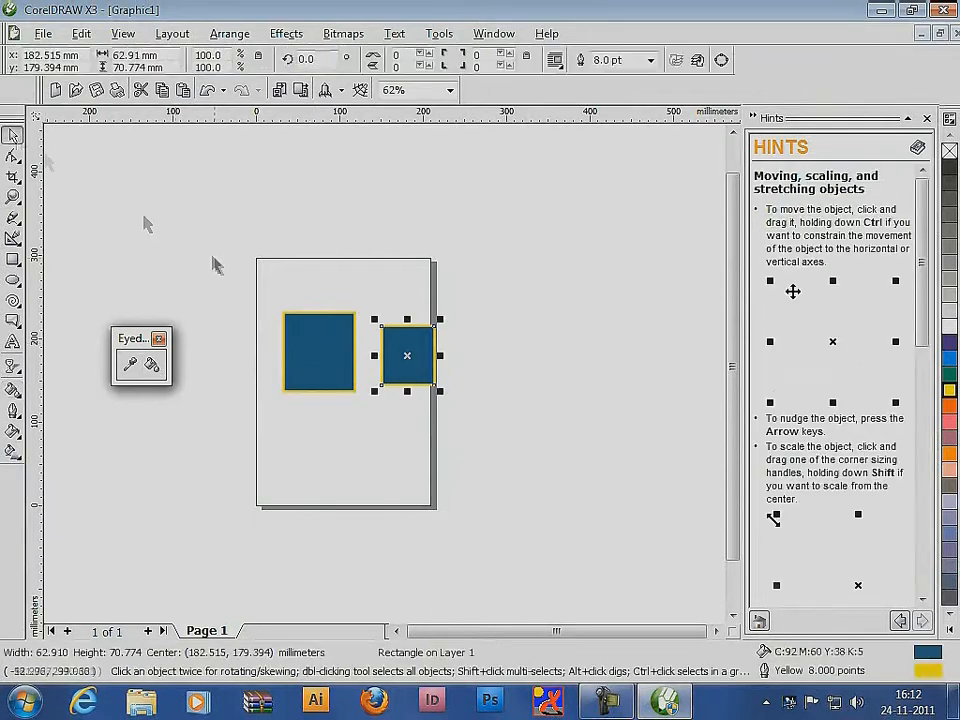
Delete both rectangles and close the floating Eyedropper palette
{"action": "left_click_drag", "start_coordinate": [214, 266], "coordinate": [501, 435]}
{"action": "key", "text": "Delete"}
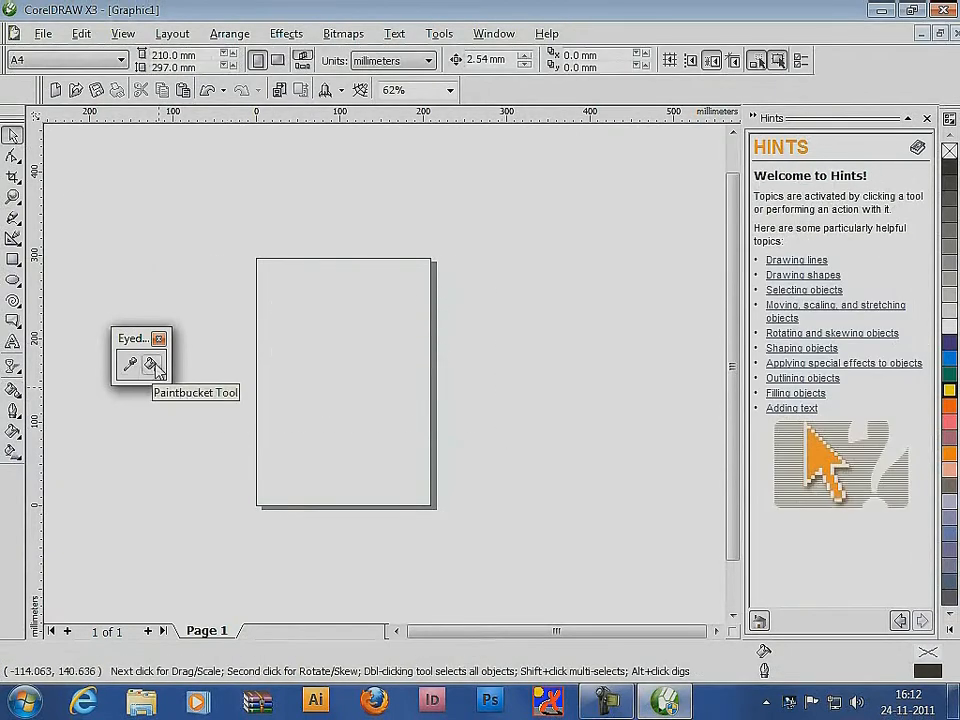
{"action": "left_click", "coordinate": [158, 339]}
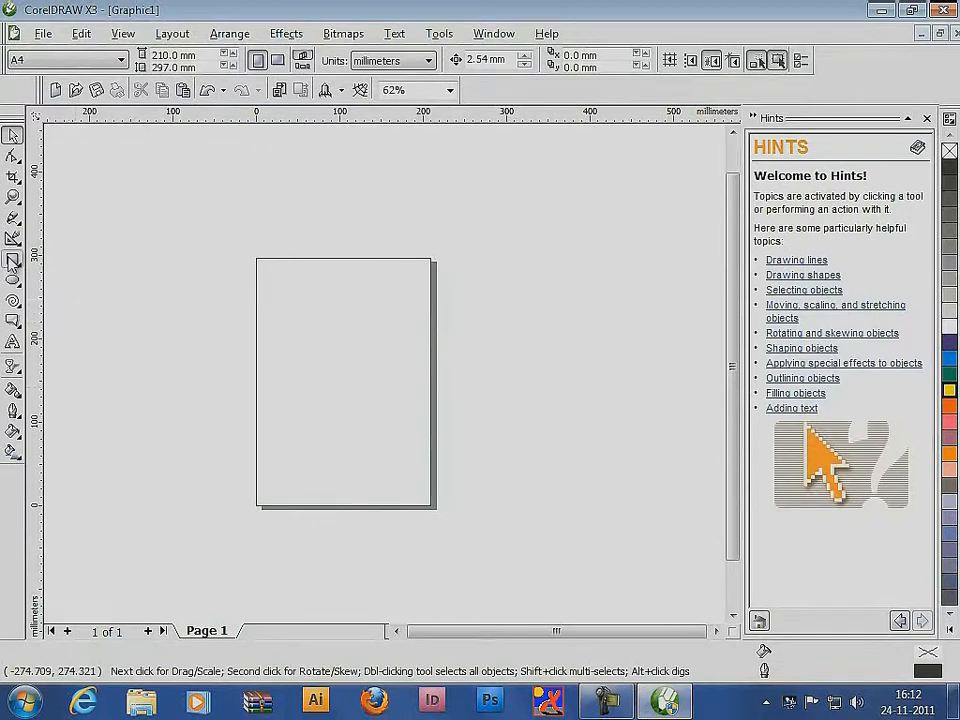
Draw a rectangle about 138 by 112 mm on the page and choose yellow as its color in the Outline Pen settings
{"action": "left_click", "coordinate": [13, 259]}
{"action": "left_click_drag", "start_coordinate": [291, 318], "coordinate": [409, 410]}
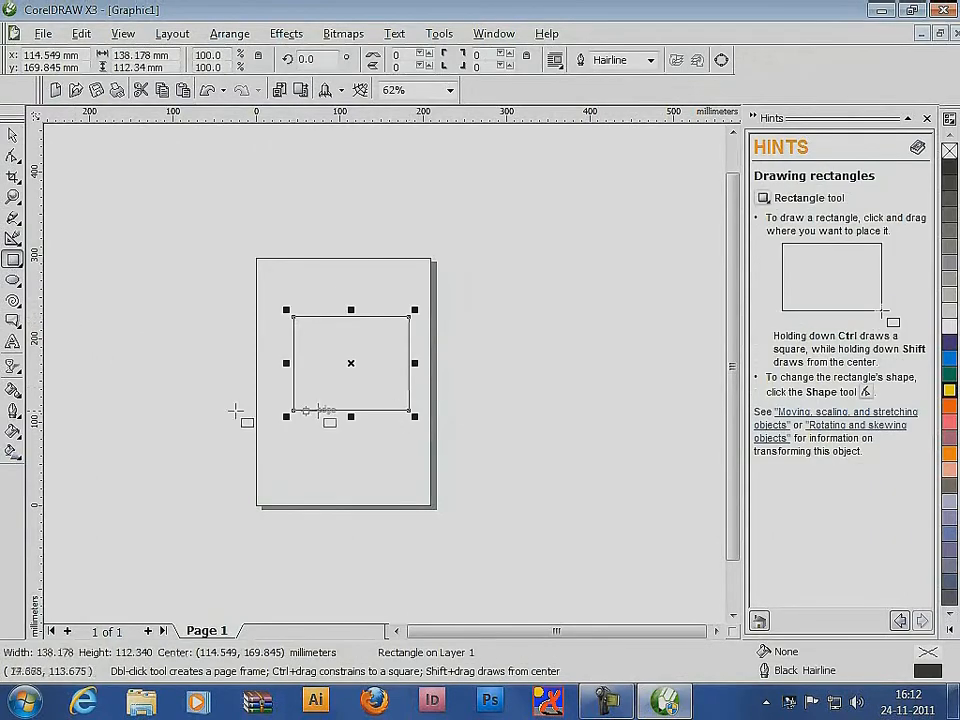
{"action": "left_click", "coordinate": [13, 410]}
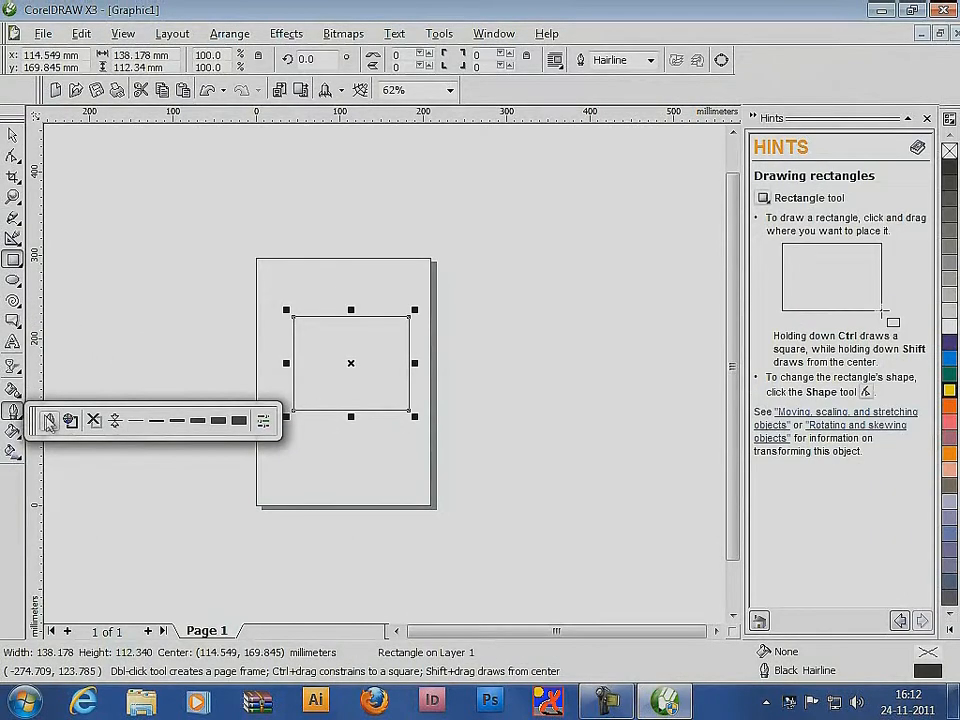
{"action": "left_click", "coordinate": [48, 420]}
{"action": "left_click_drag", "start_coordinate": [394, 175], "coordinate": [510, 182]}
{"action": "left_click", "coordinate": [533, 202]}
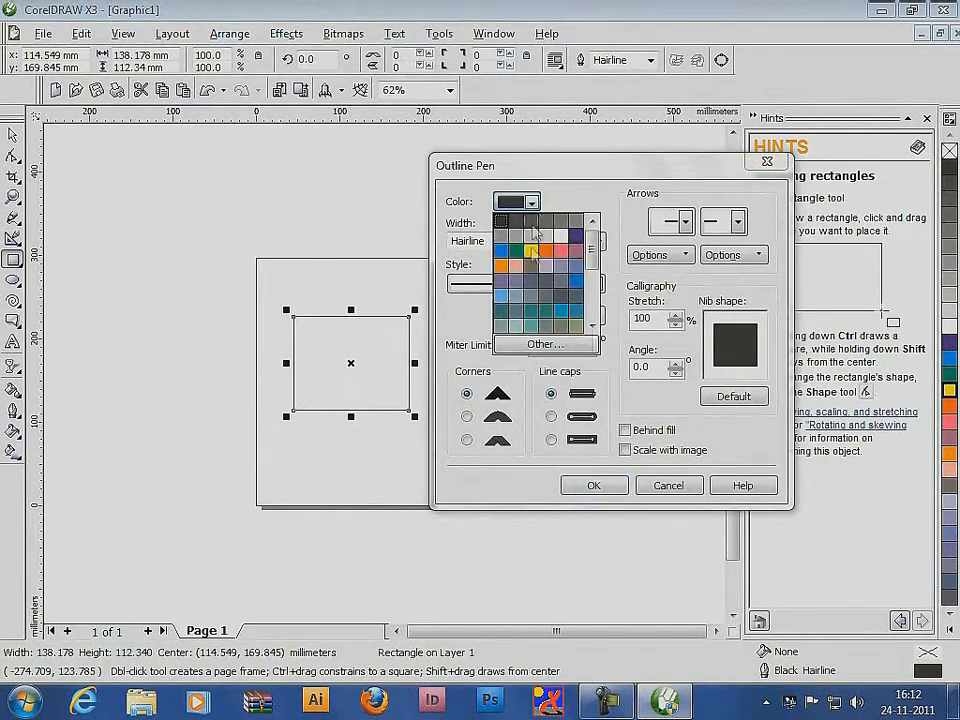
{"action": "left_click", "coordinate": [531, 250]}
Set the rectangle's outline width to 4.0 pt with rounded line caps and apply the Outline Pen settings
{"action": "left_click", "coordinate": [507, 241]}
{"action": "left_click", "coordinate": [462, 307]}
{"action": "left_click", "coordinate": [507, 241]}
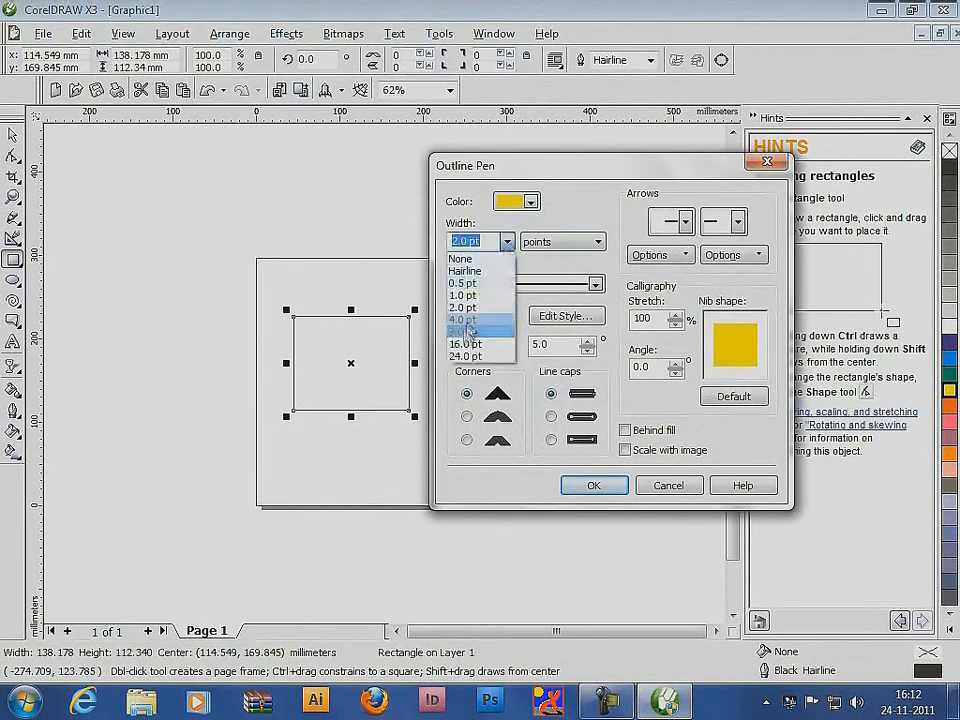
{"action": "left_click", "coordinate": [466, 322]}
{"action": "left_click", "coordinate": [551, 417]}
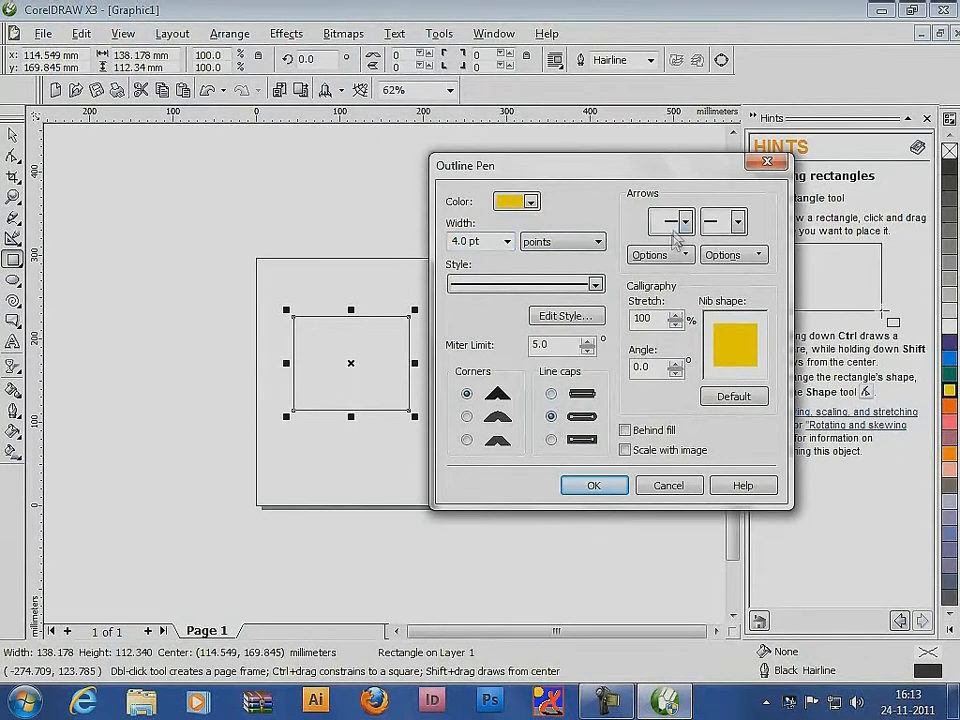
{"action": "left_click", "coordinate": [595, 485]}
Thicken the rectangle's outline to the 24 pt preset width and recolor it black
{"action": "left_click", "coordinate": [13, 411]}
{"action": "left_click", "coordinate": [197, 420]}
{"action": "left_click", "coordinate": [13, 411]}
{"action": "left_click", "coordinate": [239, 419]}
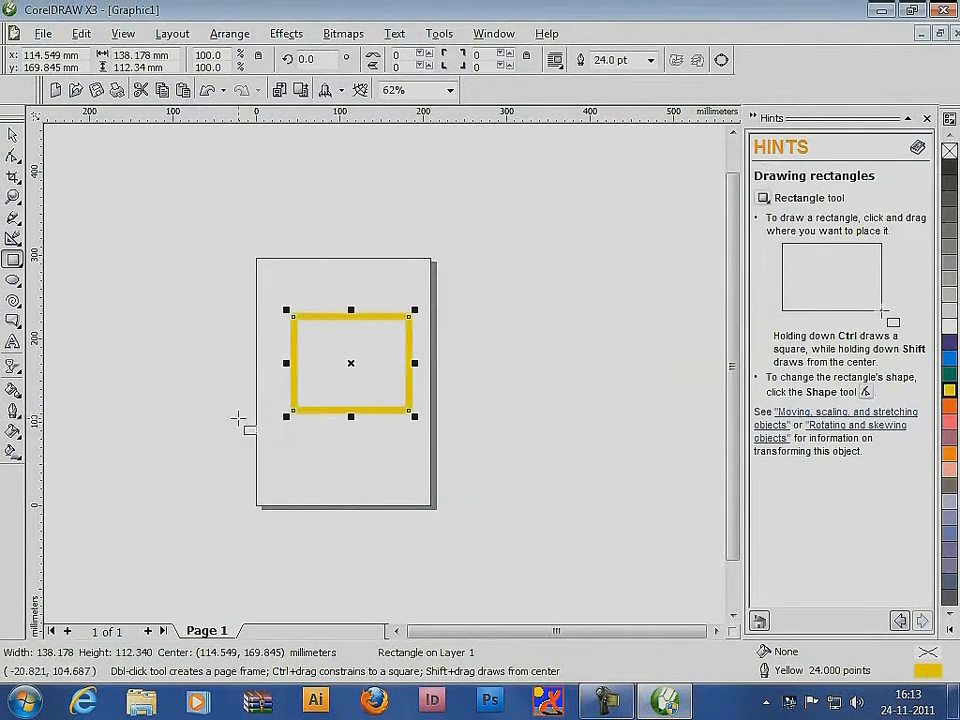
{"action": "right_click", "coordinate": [950, 167]}
Set the rectangle's outline corners to rounded in the Outline Pen settings and inspect the corners up close
{"action": "left_click", "coordinate": [13, 411]}
{"action": "left_click", "coordinate": [53, 420]}
{"action": "left_click_drag", "start_coordinate": [380, 173], "coordinate": [529, 130]}
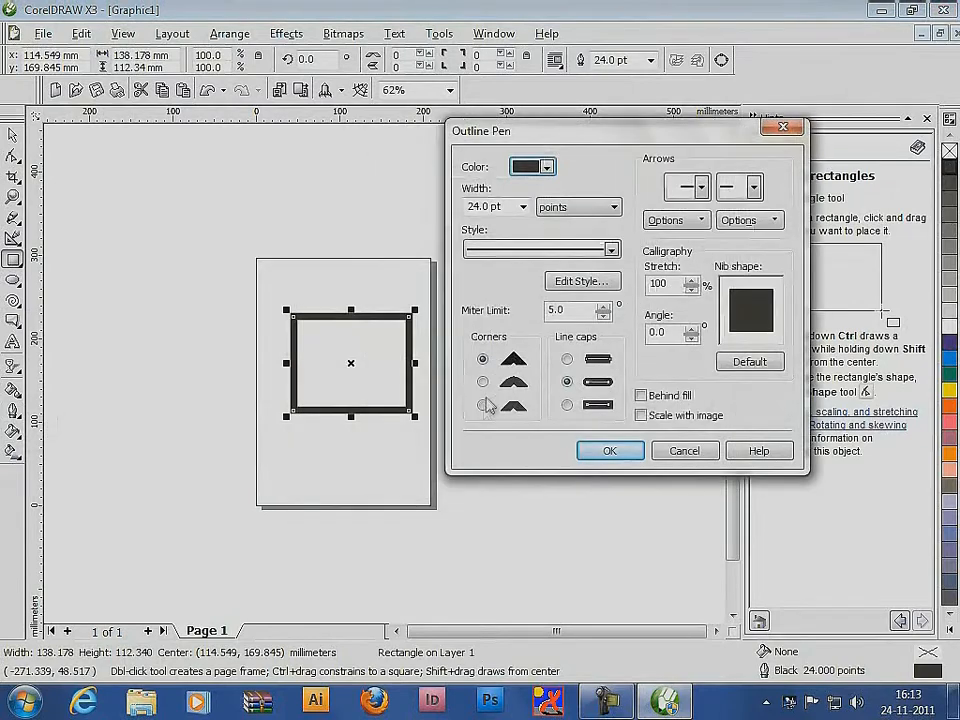
{"action": "left_click", "coordinate": [483, 382]}
{"action": "left_click", "coordinate": [610, 452]}
{"action": "left_click", "coordinate": [13, 136]}
{"action": "left_click", "coordinate": [174, 300]}
{"action": "key", "text": "F2"}
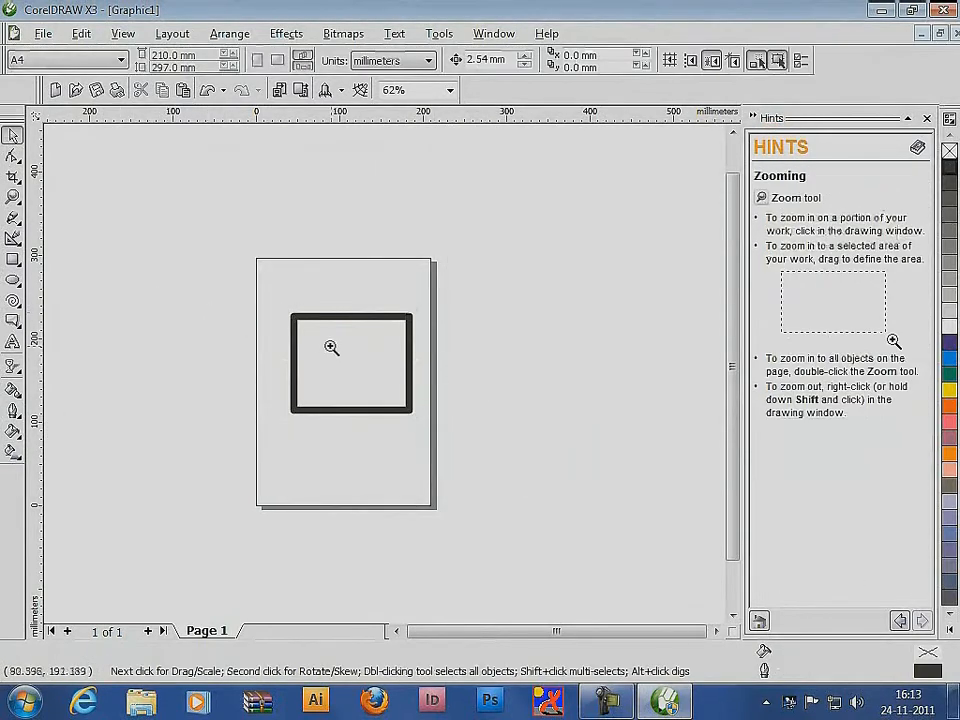
{"action": "left_click_drag", "start_coordinate": [274, 296], "coordinate": [460, 440]}
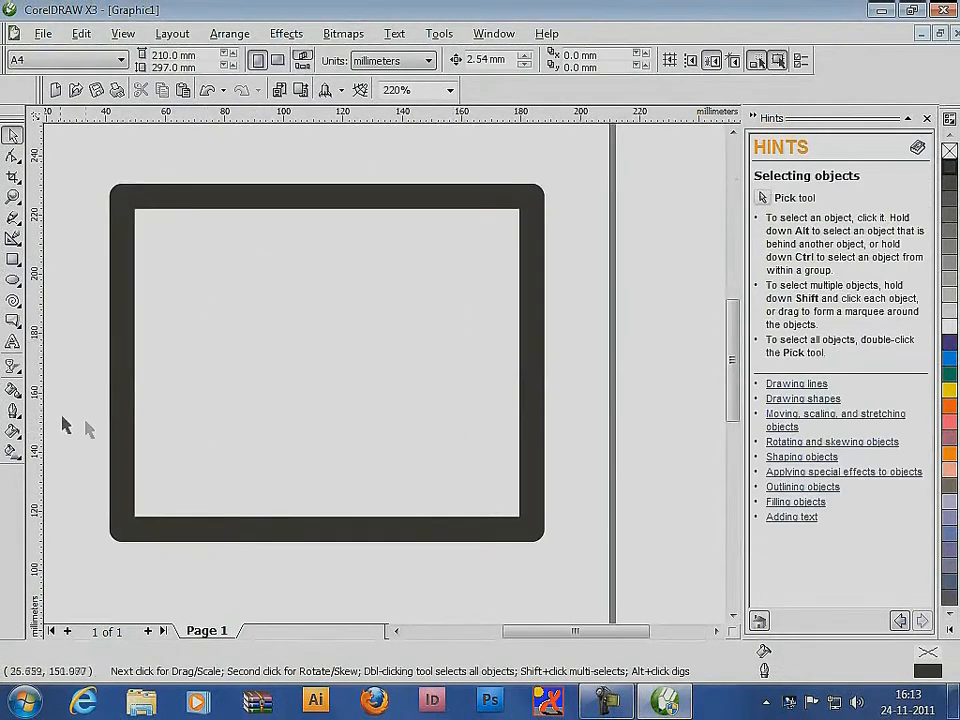
Change the rectangle's outline corners to beveled in the Outline Pen settings and deselect the rectangle
{"action": "left_click", "coordinate": [120, 402]}
{"action": "left_click", "coordinate": [13, 411]}
{"action": "left_click", "coordinate": [53, 420]}
{"action": "left_click", "coordinate": [335, 448]}
{"action": "left_click", "coordinate": [453, 493]}
{"action": "left_click", "coordinate": [108, 192]}
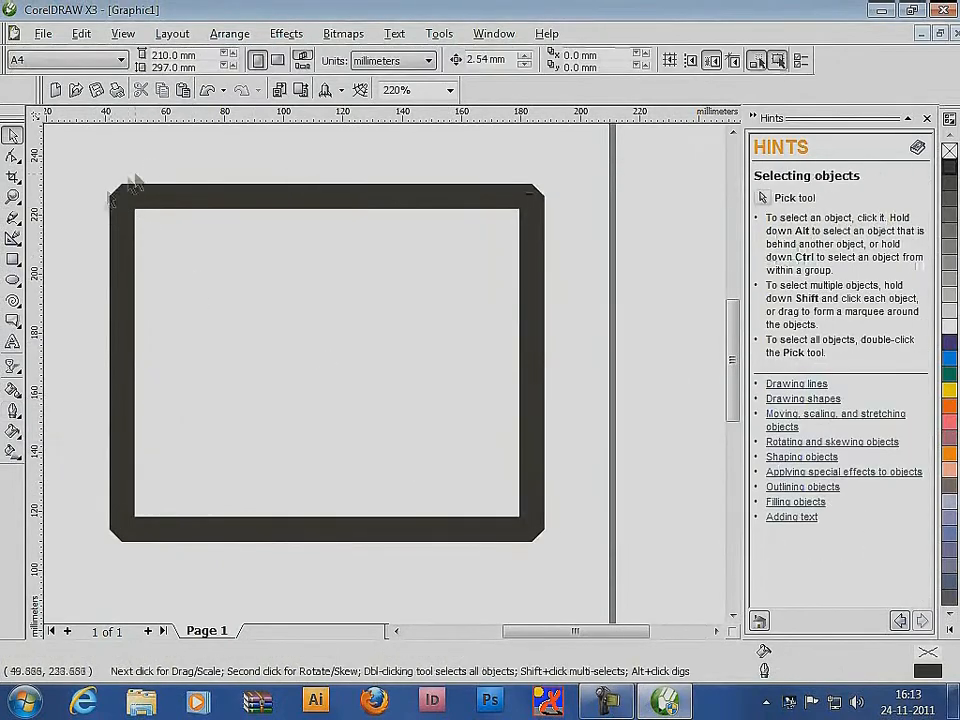
Apply a uniform orange fill of C10 M46 Y67 K0 to the rectangle
{"action": "left_click", "coordinate": [122, 401]}
{"action": "left_click", "coordinate": [13, 431]}
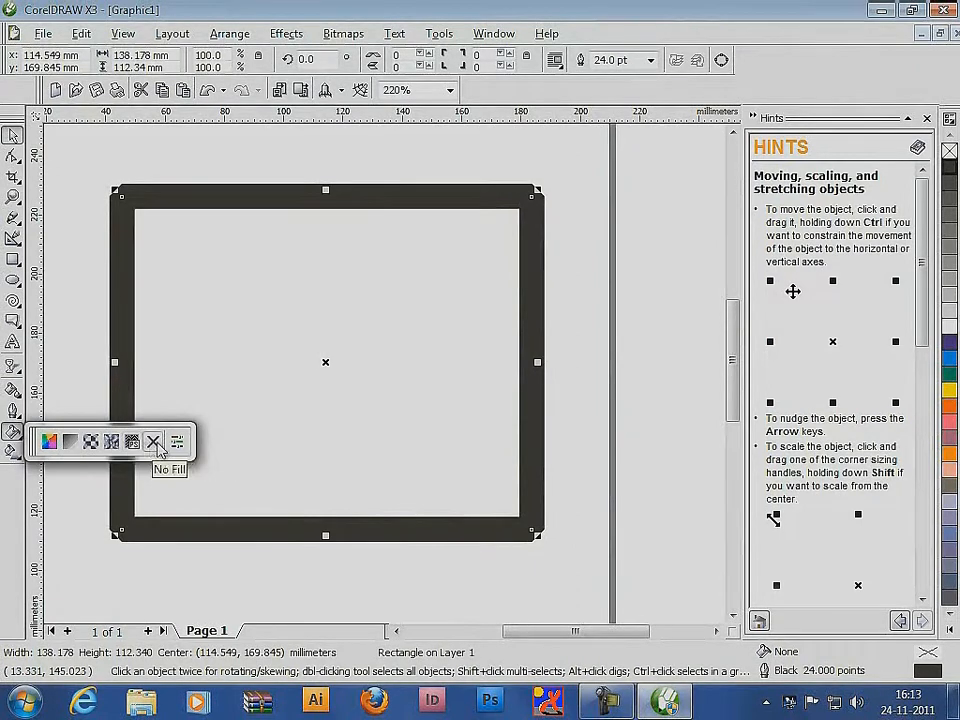
{"action": "left_click", "coordinate": [48, 441]}
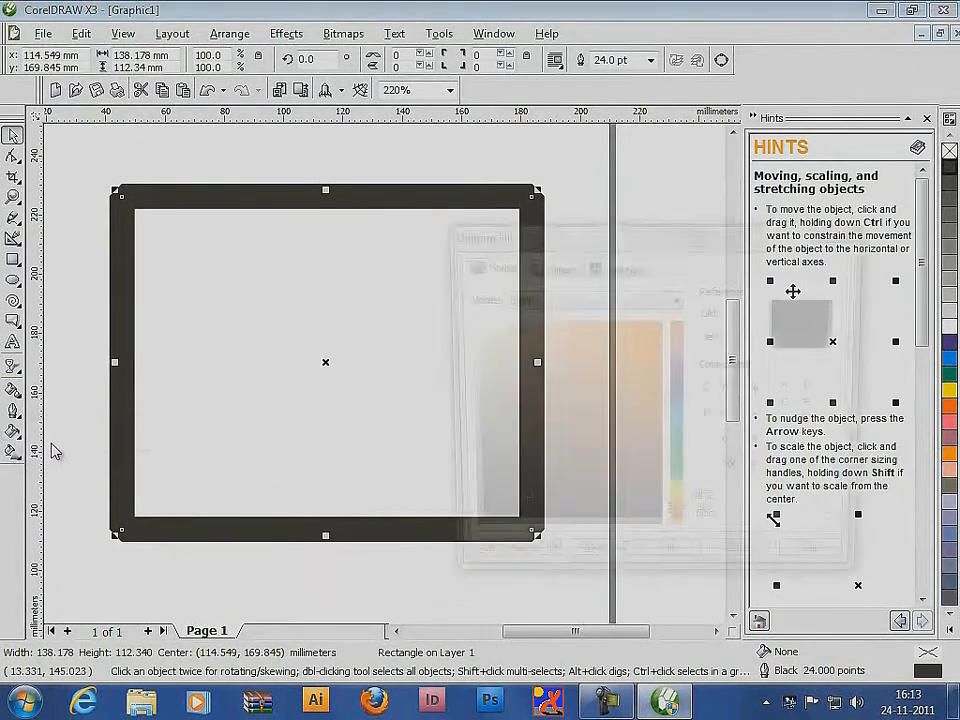
{"action": "left_click", "coordinate": [570, 363]}
{"action": "left_click", "coordinate": [670, 562]}
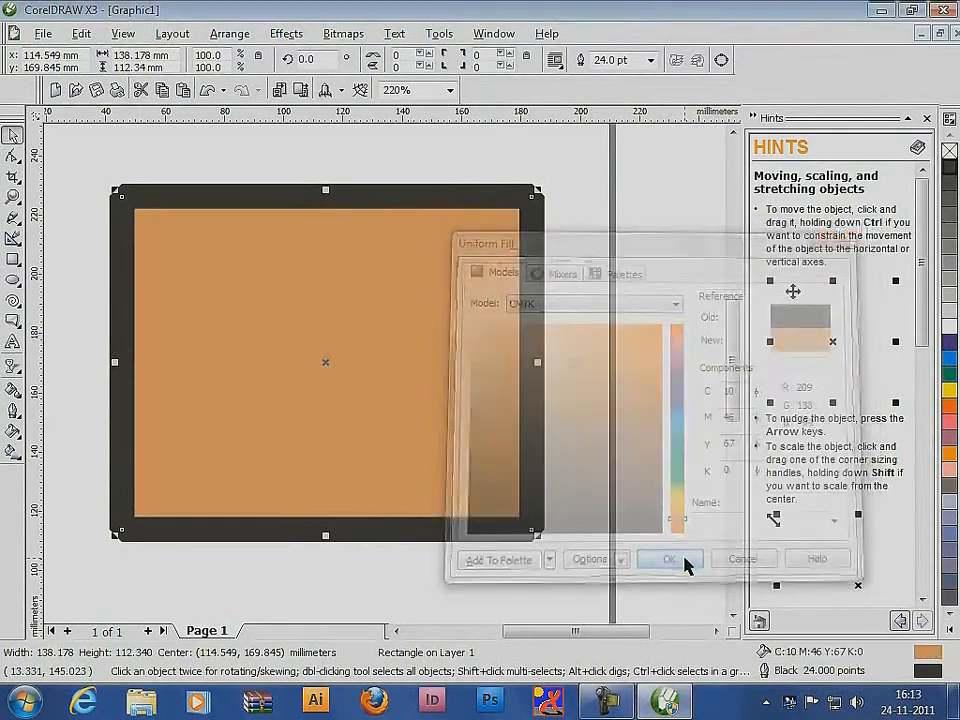
Apply a linear two-color fountain fill from yellow to pink to the rectangle
{"action": "left_click", "coordinate": [12, 432]}
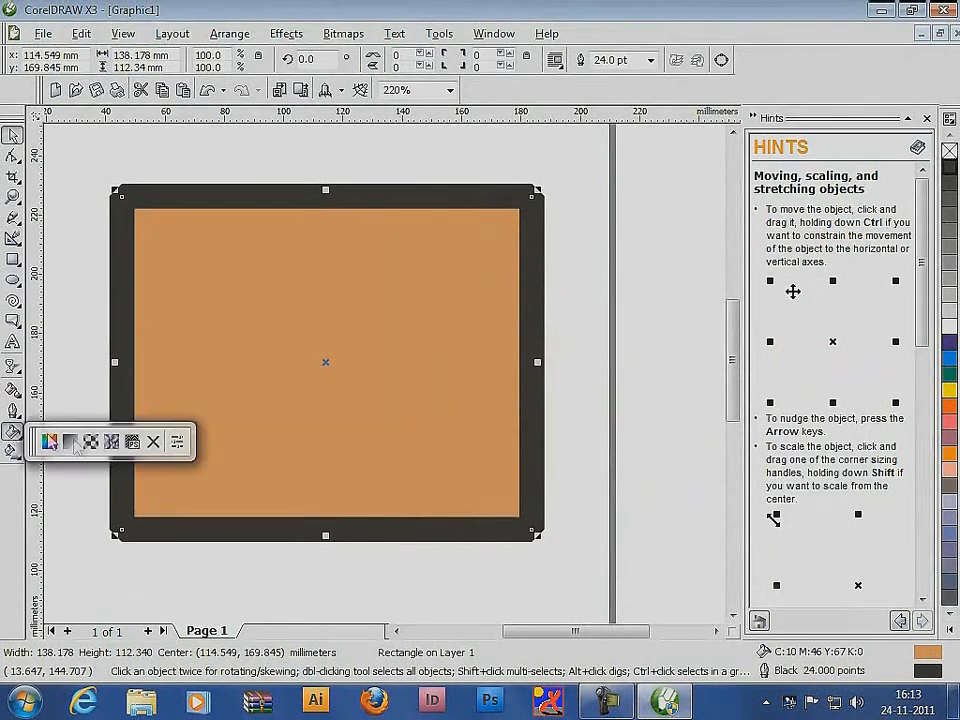
{"action": "left_click", "coordinate": [72, 441]}
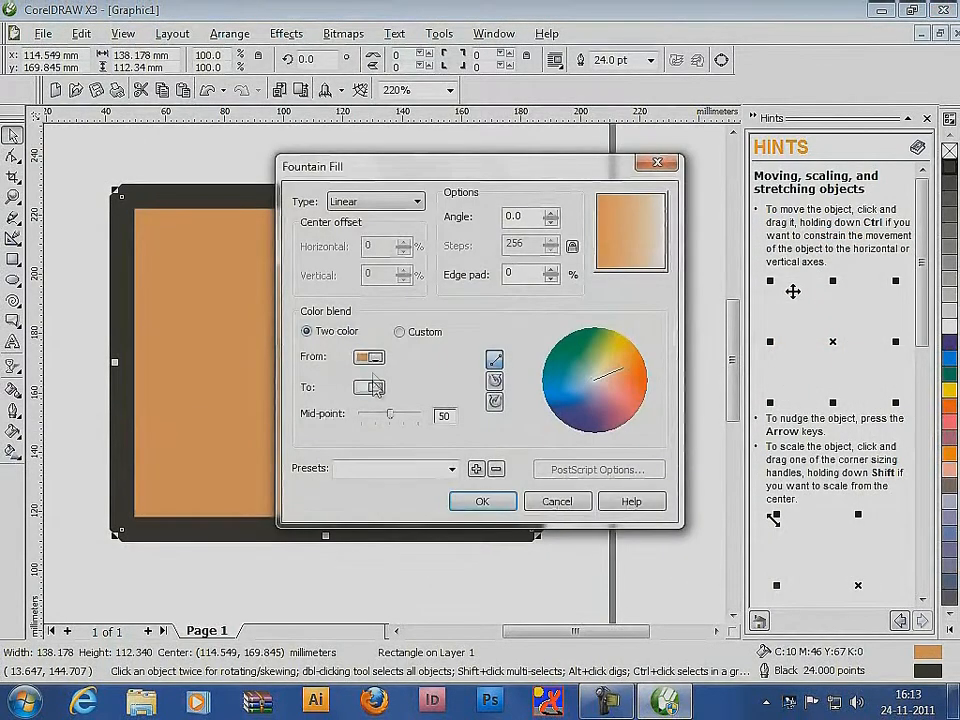
{"action": "left_click", "coordinate": [368, 357]}
{"action": "left_click", "coordinate": [391, 389]}
{"action": "left_click", "coordinate": [370, 387]}
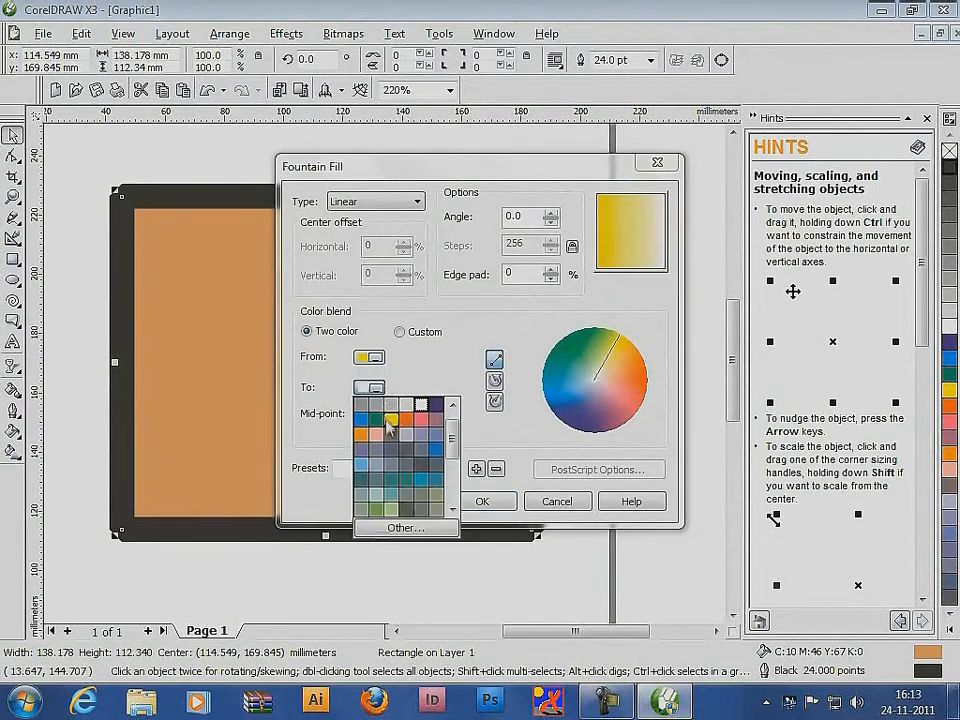
{"action": "left_click", "coordinate": [421, 418]}
{"action": "left_click", "coordinate": [481, 501]}
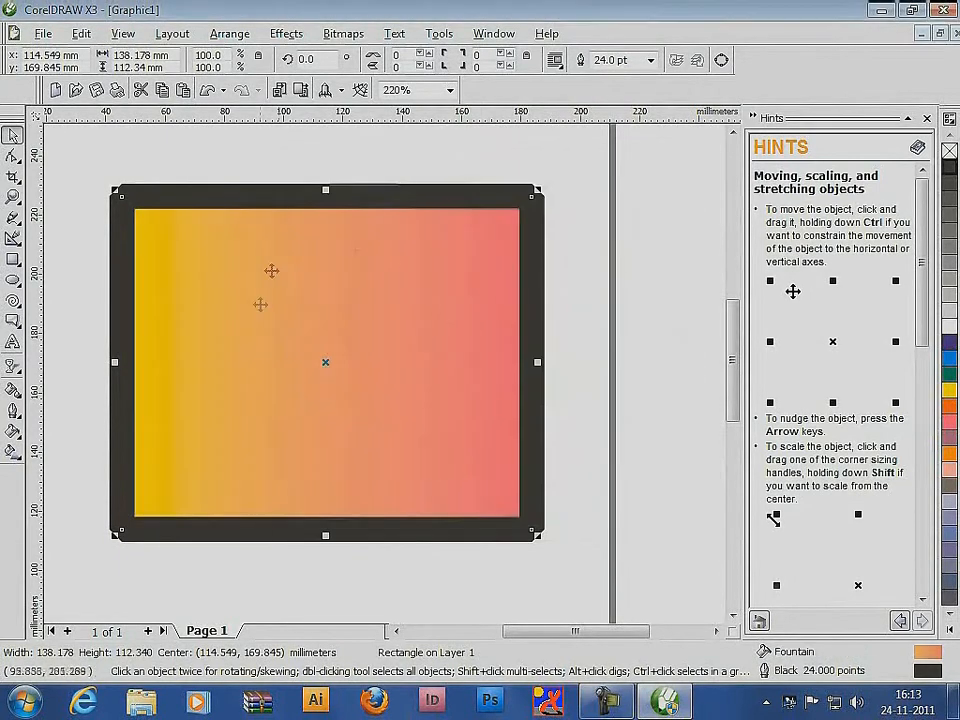
Change the rectangle's fountain fill to radial, with its center offset 31% horizontally and -38% vertically
{"action": "left_click", "coordinate": [14, 430]}
{"action": "left_click", "coordinate": [72, 441]}
{"action": "left_click", "coordinate": [396, 201]}
{"action": "left_click", "coordinate": [362, 229]}
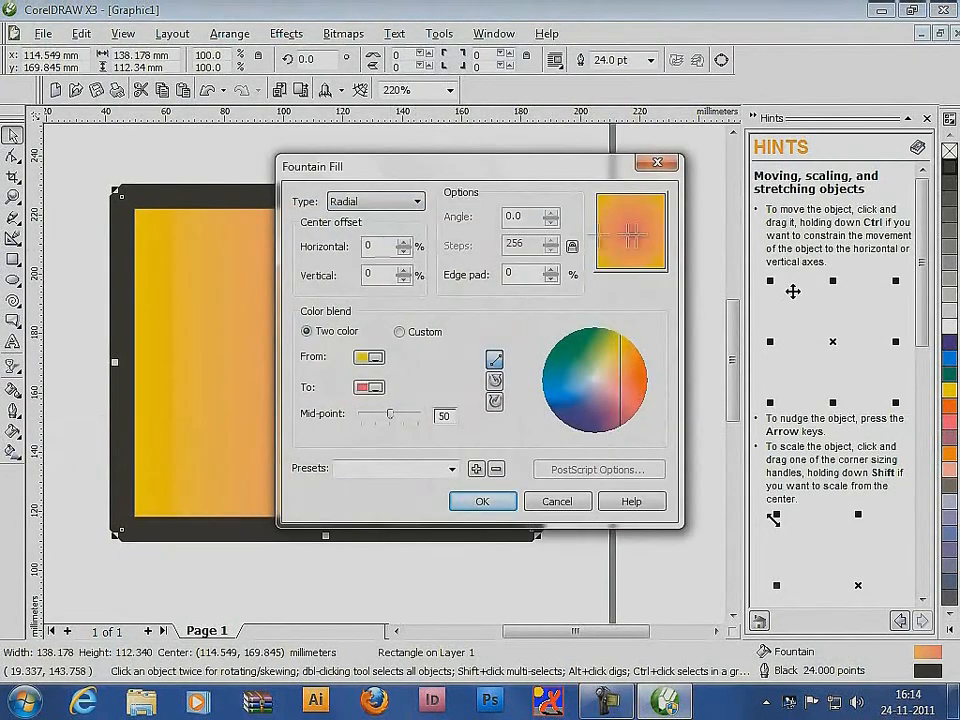
{"action": "left_click_drag", "start_coordinate": [630, 236], "coordinate": [655, 253]}
{"action": "left_click", "coordinate": [482, 501]}
Change the rectangle's fountain fill to conical and move its center close to the middle of the rectangle
{"action": "left_click", "coordinate": [14, 430]}
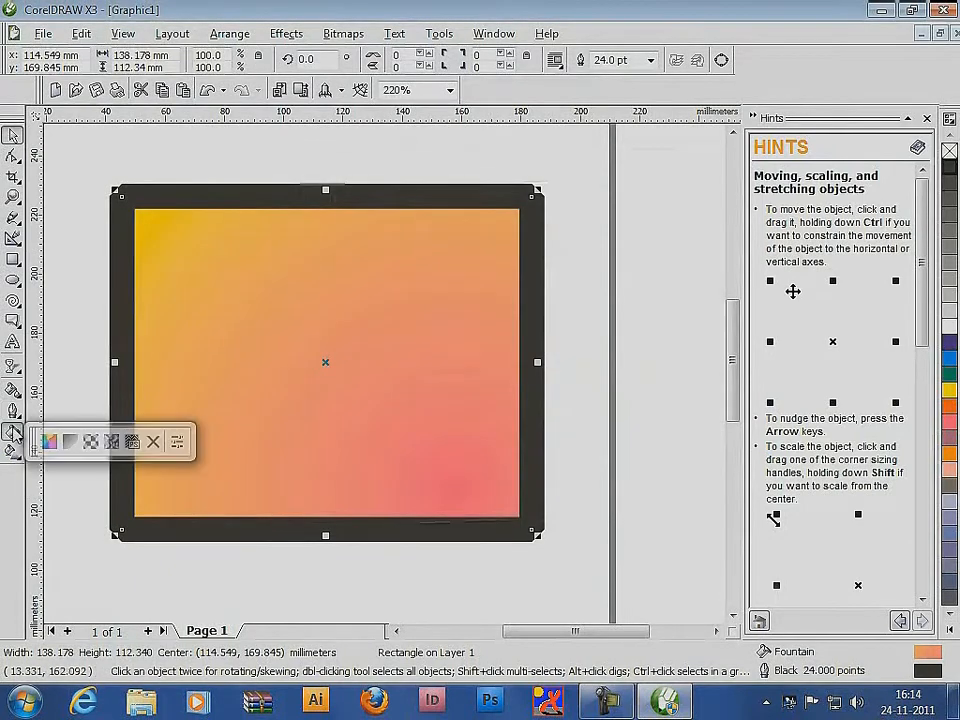
{"action": "left_click", "coordinate": [72, 441]}
{"action": "left_click", "coordinate": [396, 201]}
{"action": "left_click", "coordinate": [349, 242]}
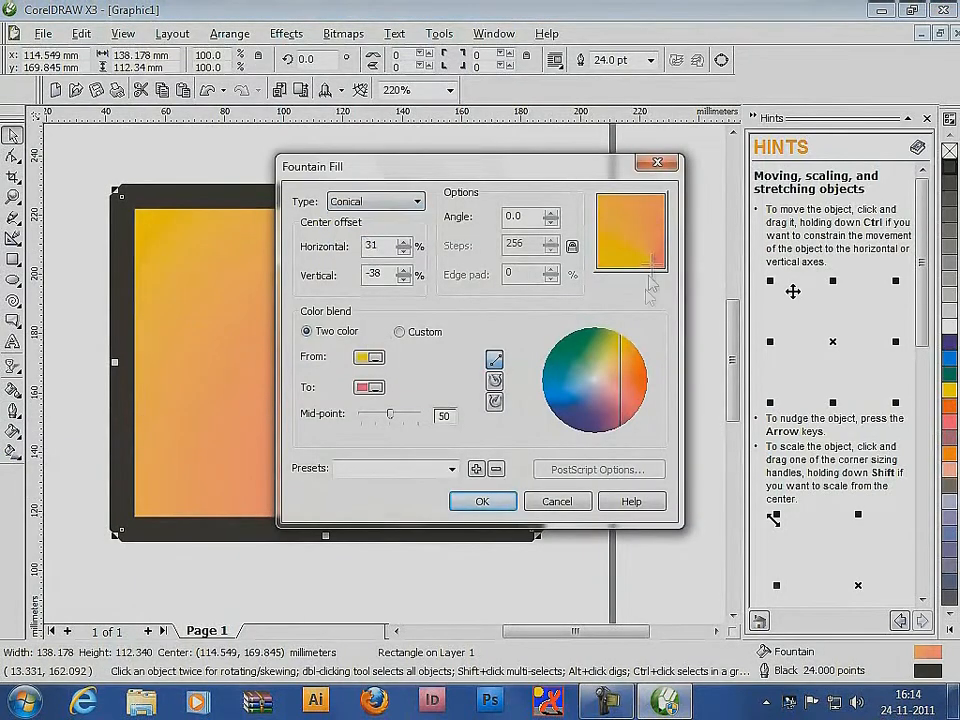
{"action": "left_click_drag", "start_coordinate": [652, 266], "coordinate": [632, 242]}
{"action": "left_click", "coordinate": [482, 501]}
Try to fill the rectangle with the black-and-white brick pattern as a 2-color pattern fill
{"action": "left_click", "coordinate": [14, 432]}
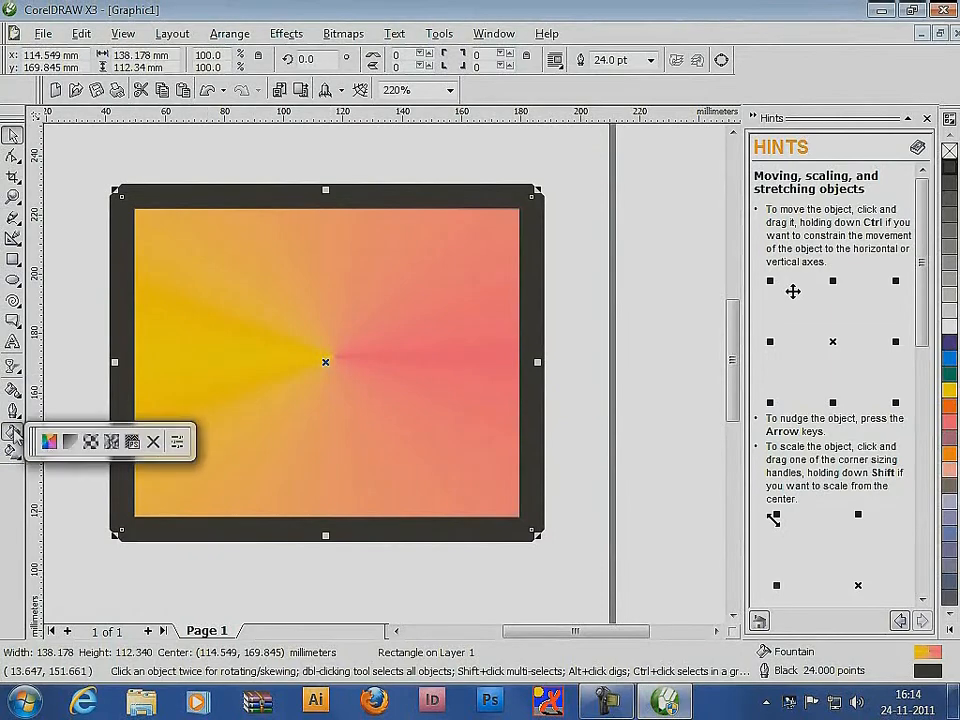
{"action": "left_click", "coordinate": [90, 442]}
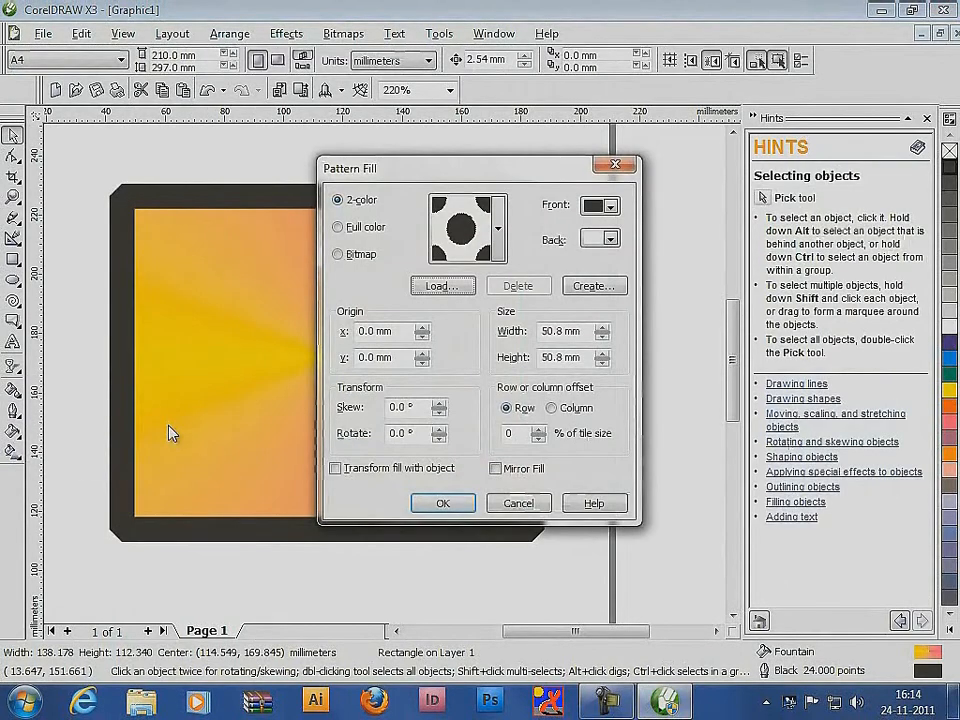
{"action": "left_click", "coordinate": [497, 228]}
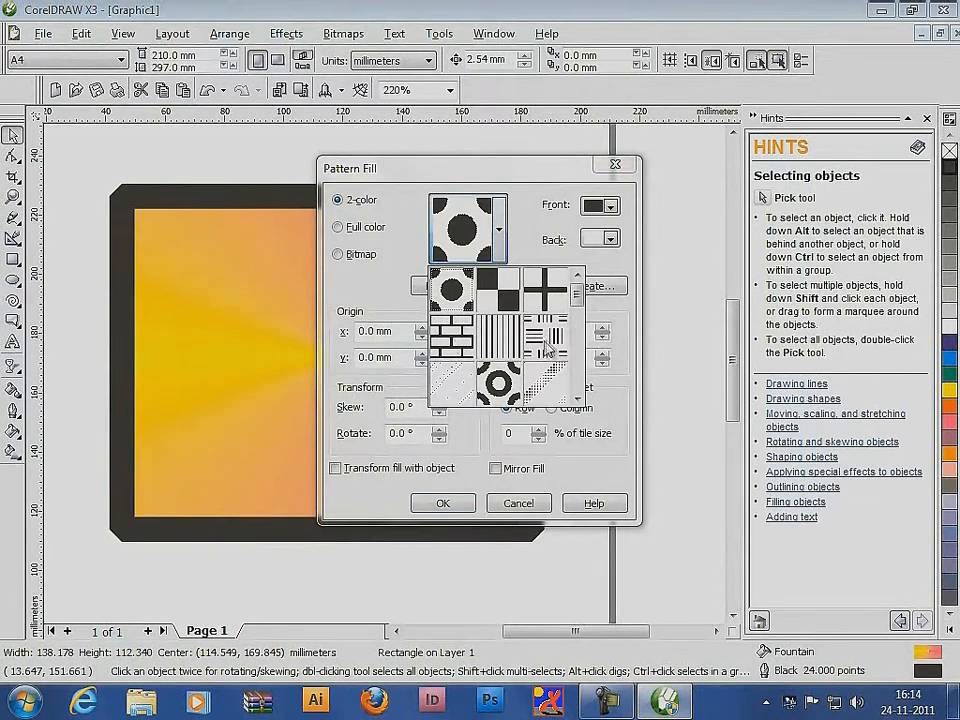
{"action": "left_click", "coordinate": [451, 336]}
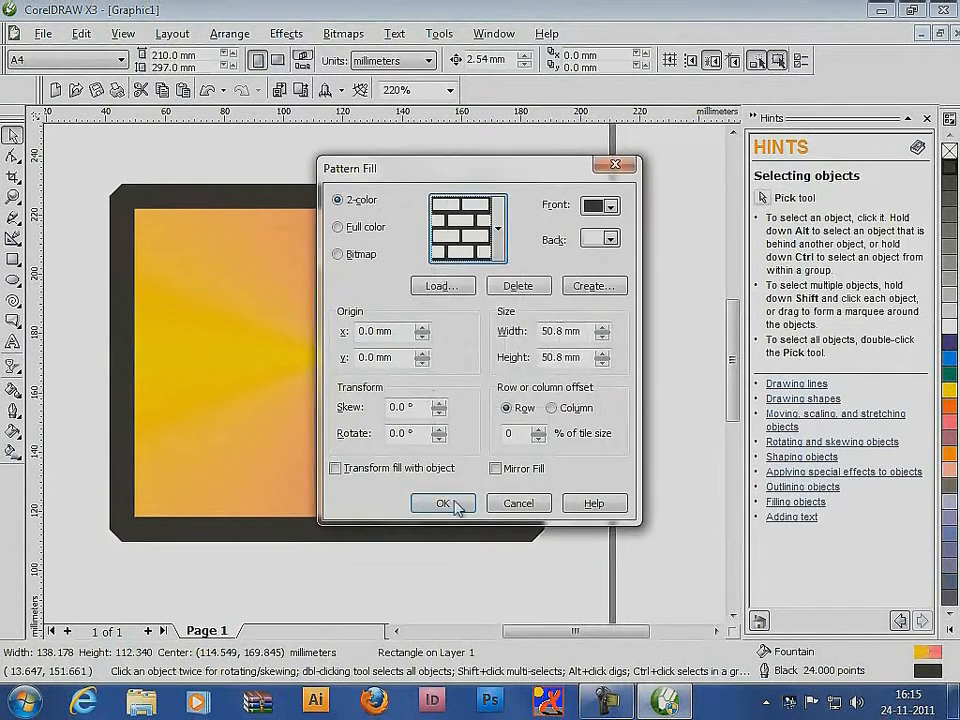
{"action": "left_click", "coordinate": [450, 504]}
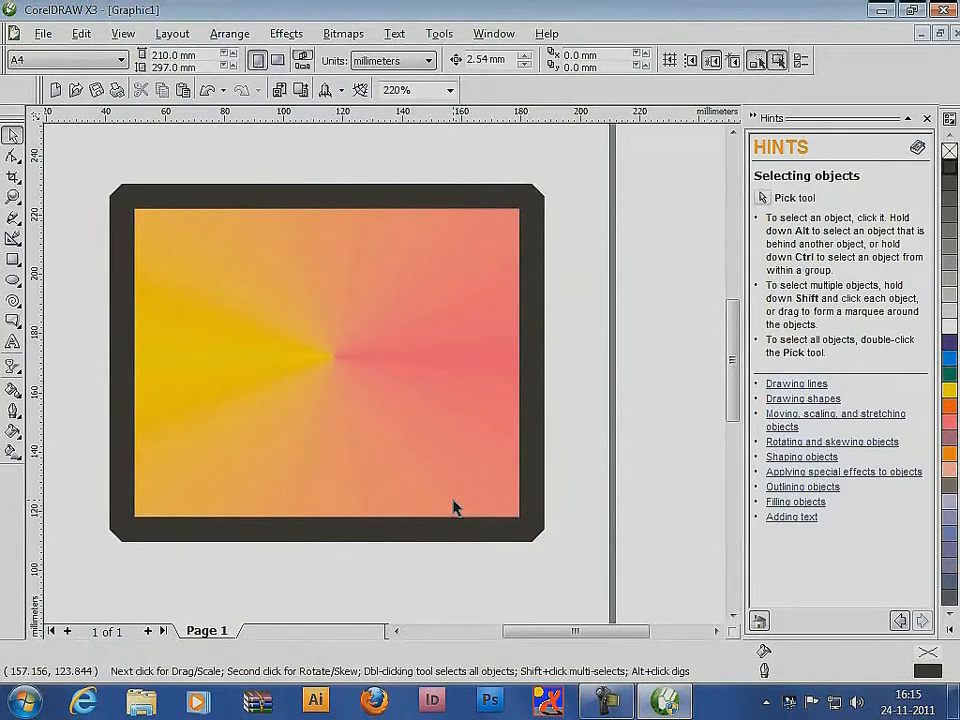
Select the rectangle and remove its fill
{"action": "left_click", "coordinate": [503, 452]}
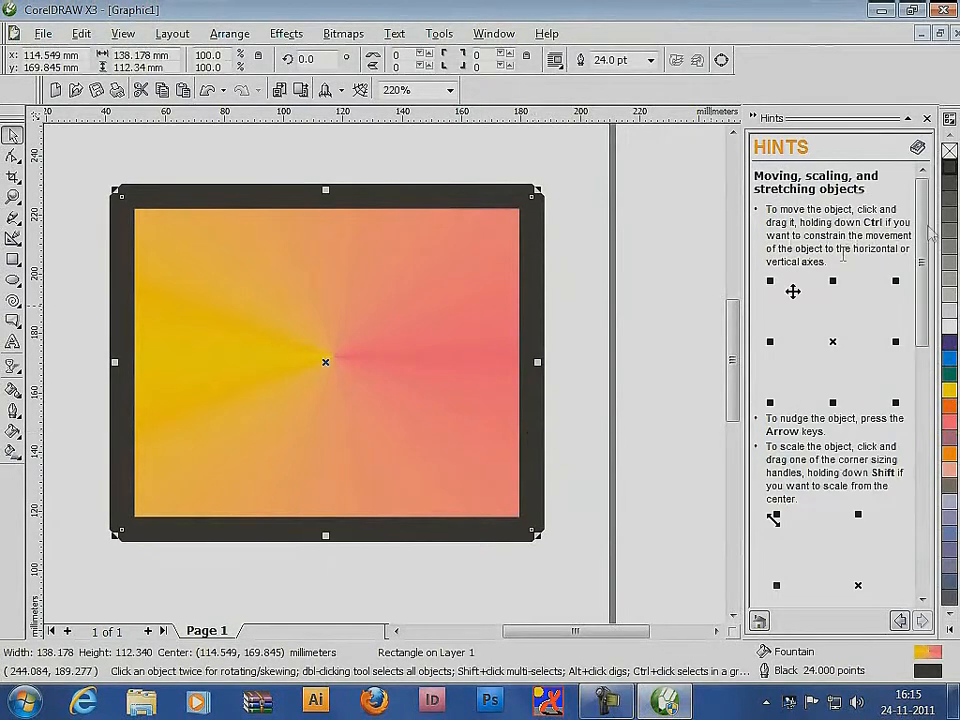
{"action": "left_click", "coordinate": [949, 150]}
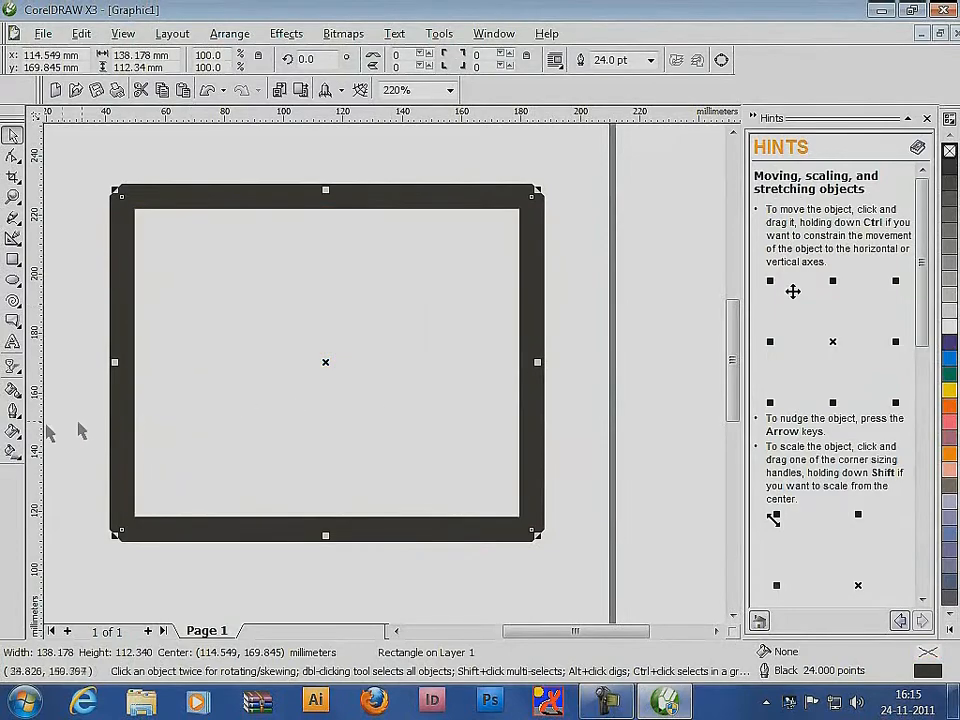
Fill the rectangle with the black-and-white polka-dot 2-color pattern
{"action": "left_click", "coordinate": [12, 430]}
{"action": "left_click", "coordinate": [92, 441]}
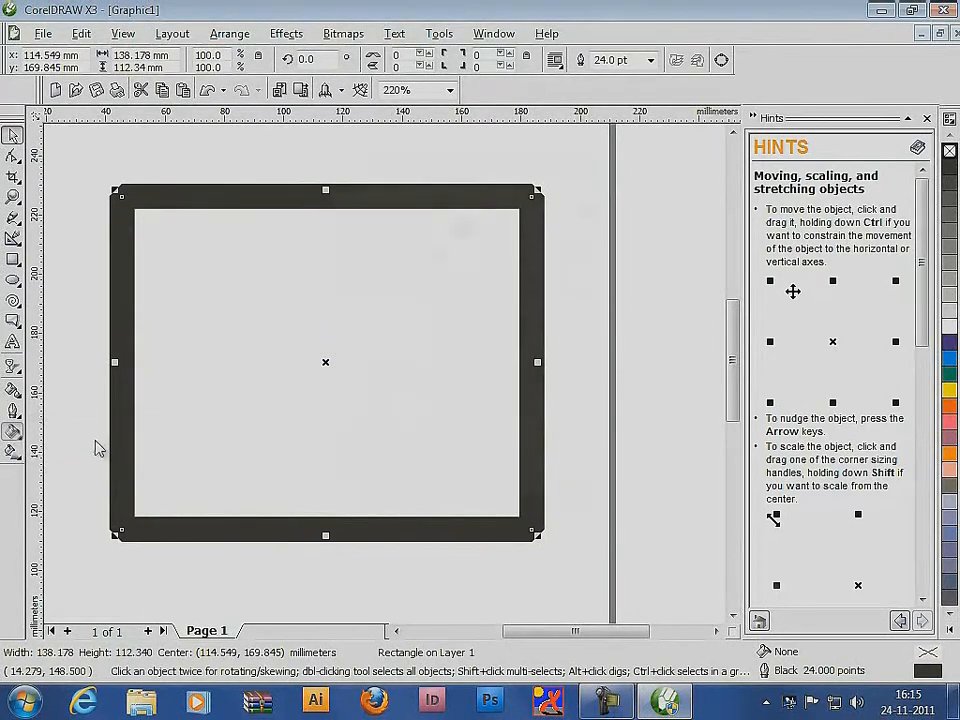
{"action": "left_click", "coordinate": [443, 503]}
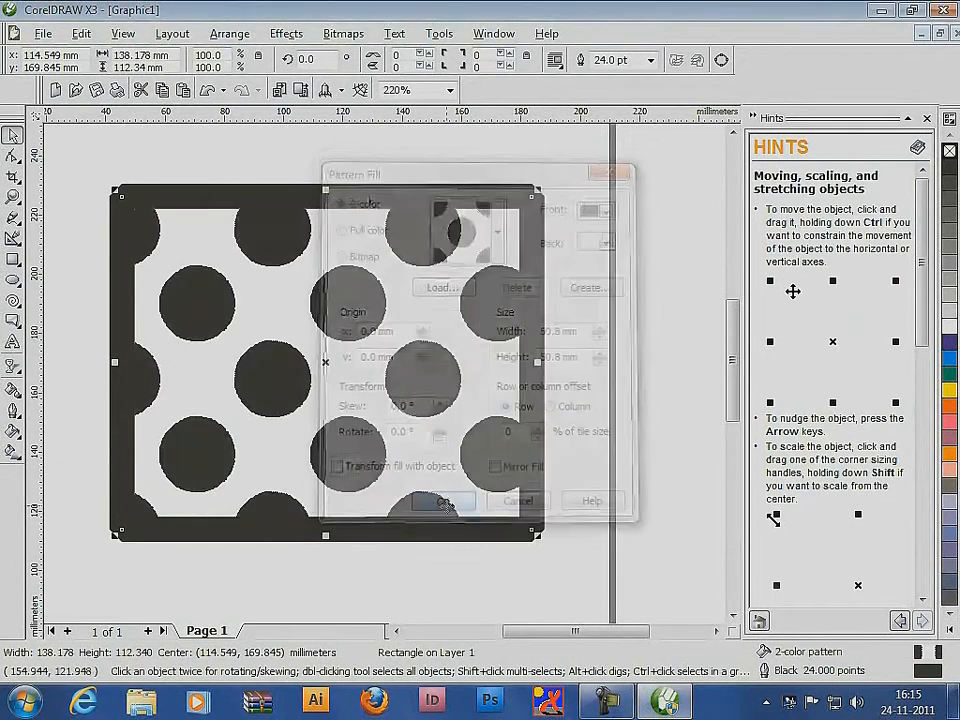
Set the rectangle's pattern tile width to 20 mm, with green as the front color and light lavender as the back color
{"action": "left_click", "coordinate": [12, 432]}
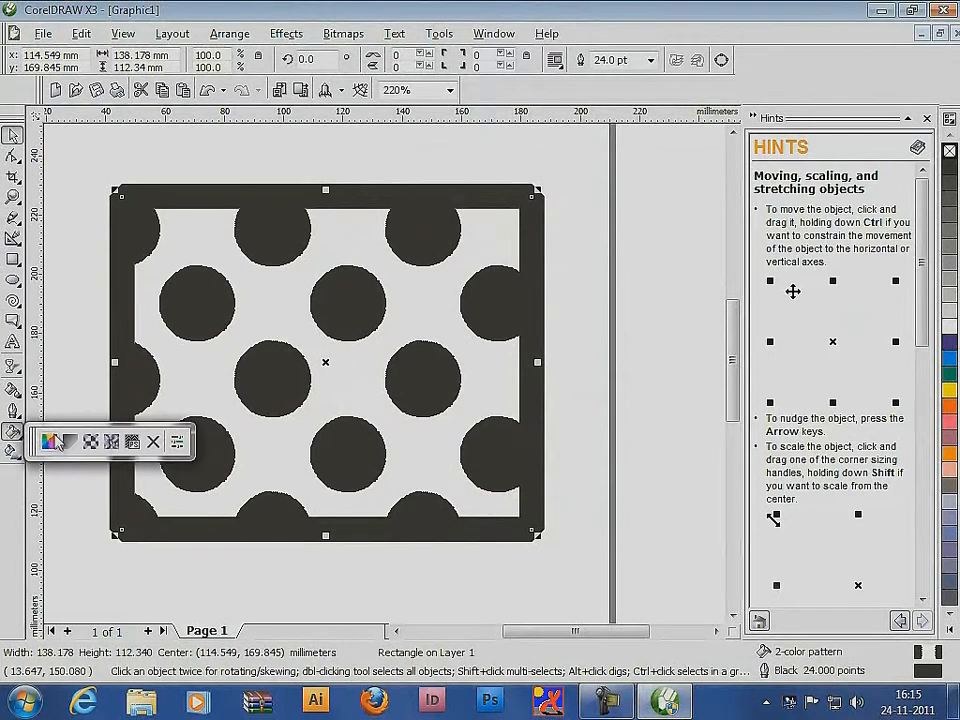
{"action": "left_click", "coordinate": [91, 442]}
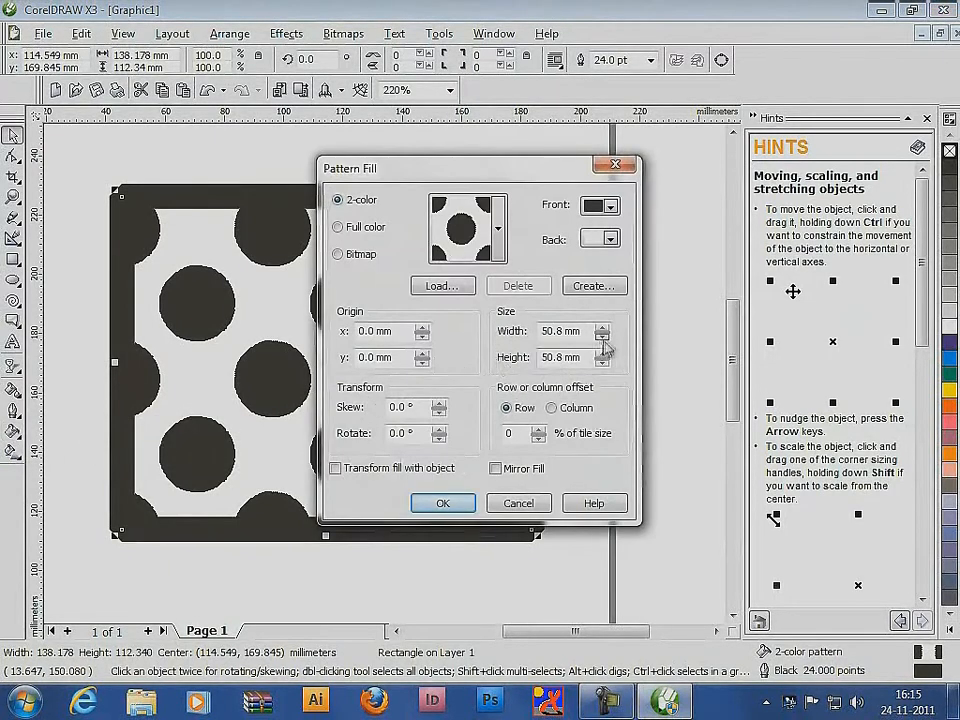
{"action": "left_click_drag", "start_coordinate": [567, 331], "coordinate": [512, 340]}
{"action": "left_click", "coordinate": [610, 205]}
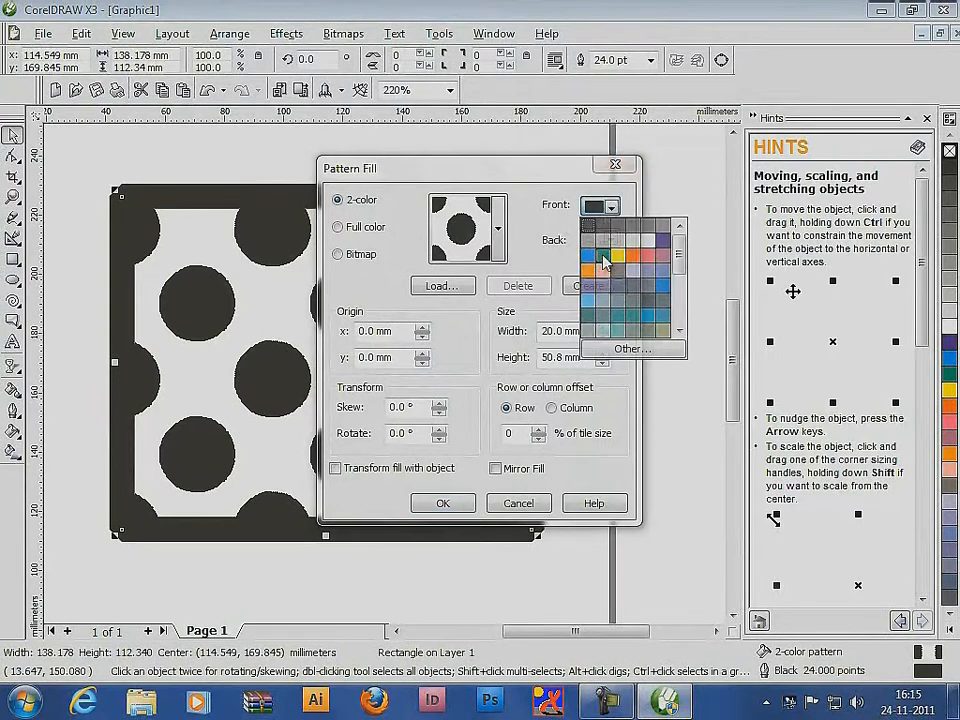
{"action": "left_click", "coordinate": [640, 260]}
{"action": "left_click", "coordinate": [610, 238]}
{"action": "left_click", "coordinate": [660, 330]}
{"action": "left_click", "coordinate": [443, 503]}
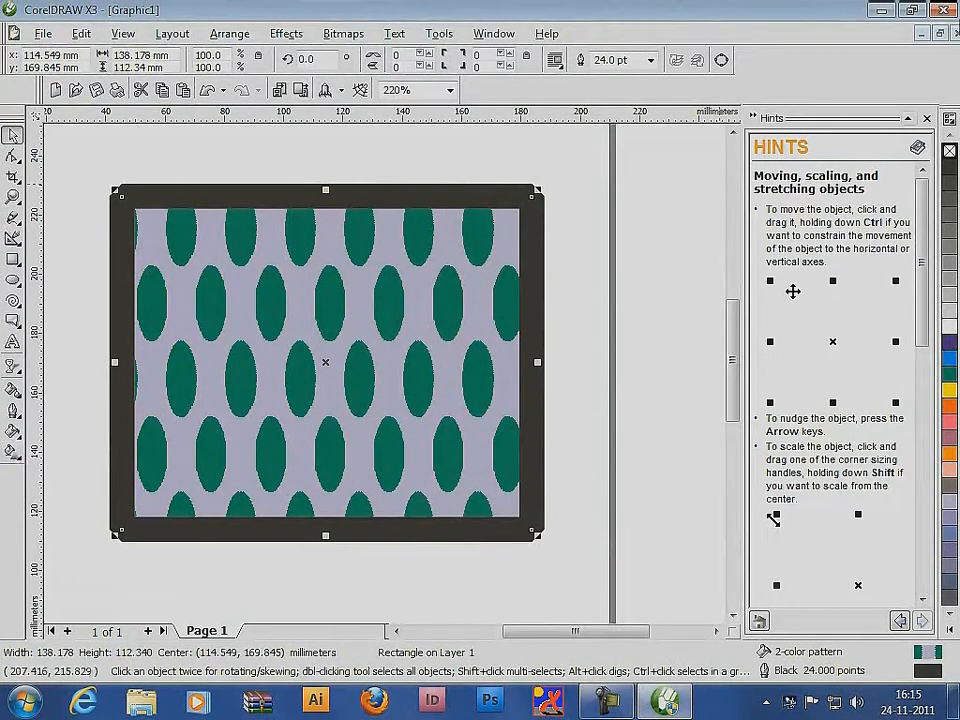
Reset the rectangle's fill to white and apply the Blocks texture fill from the Samples library
{"action": "left_click", "coordinate": [951, 330]}
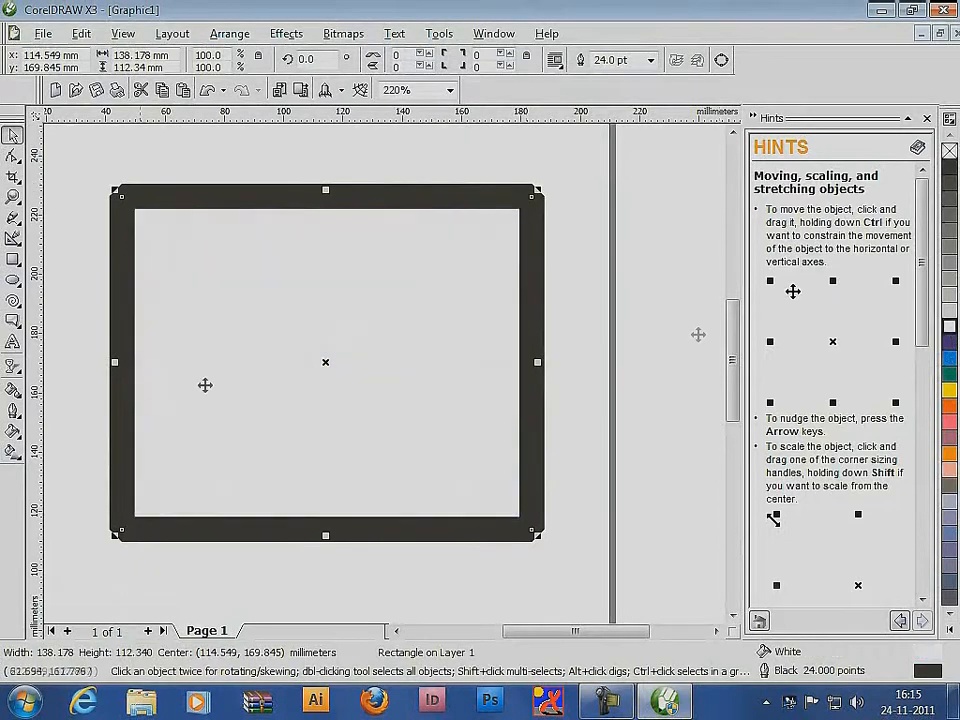
{"action": "left_click", "coordinate": [12, 432]}
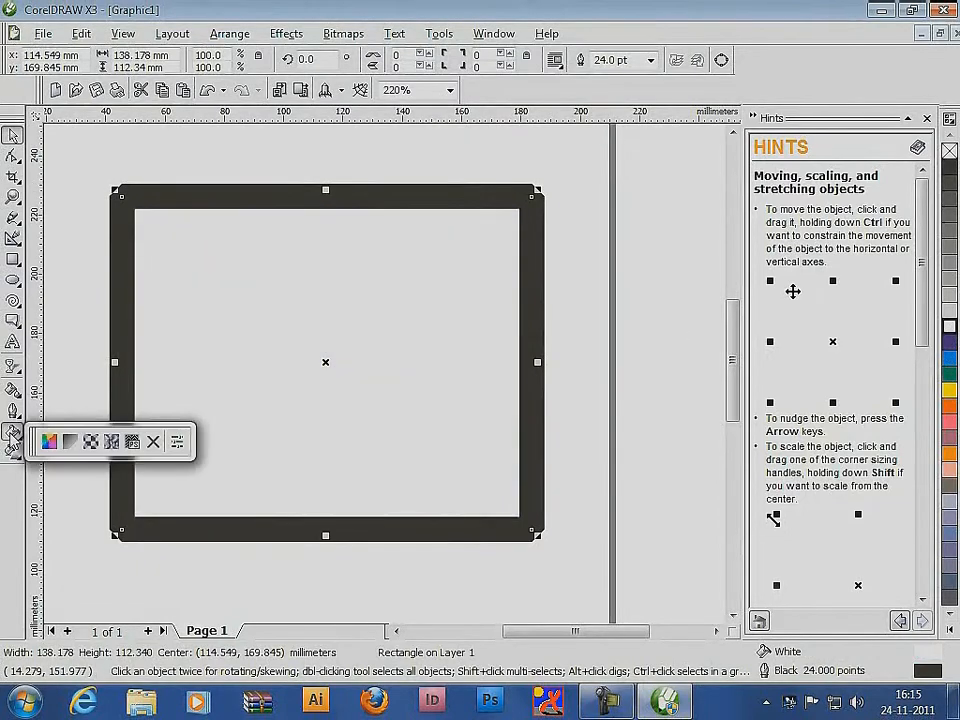
{"action": "left_click", "coordinate": [112, 441]}
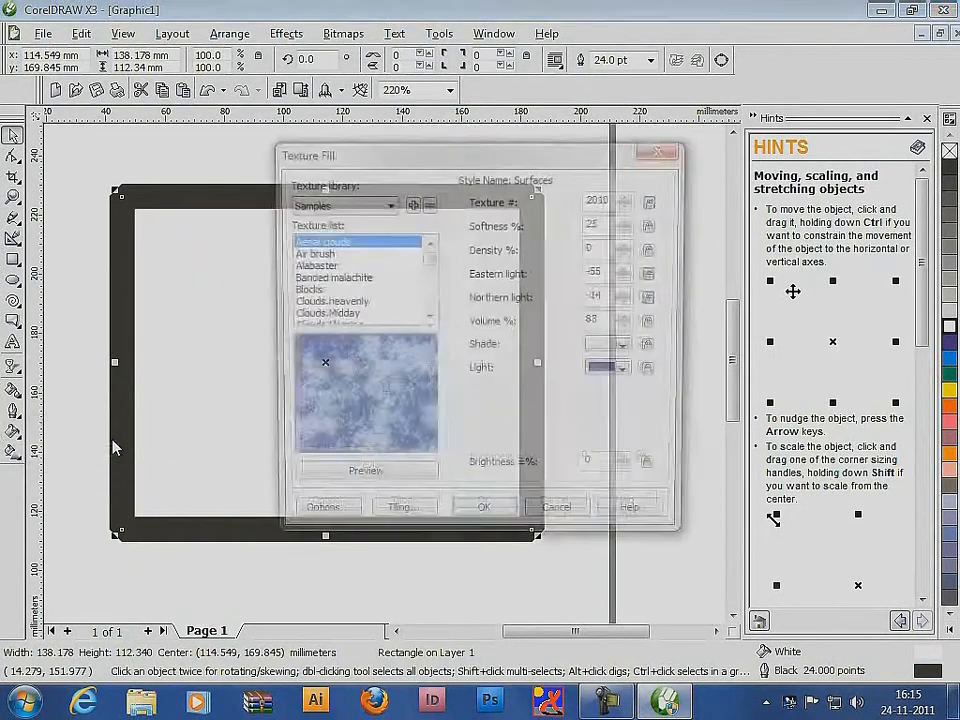
{"action": "left_click", "coordinate": [308, 280]}
{"action": "left_click", "coordinate": [308, 289]}
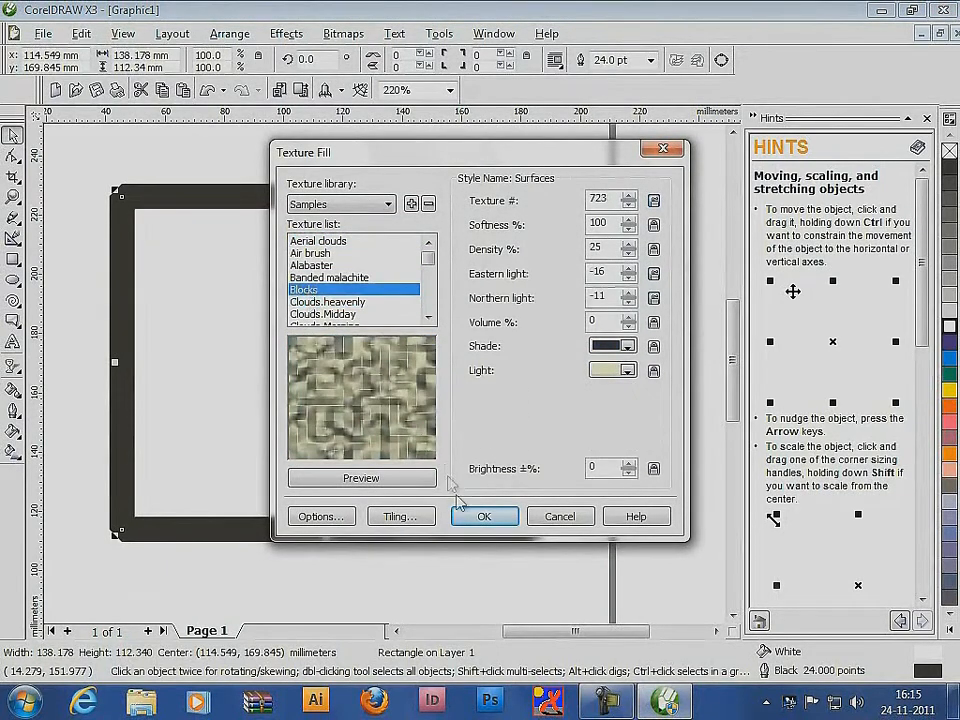
{"action": "left_click", "coordinate": [482, 519]}
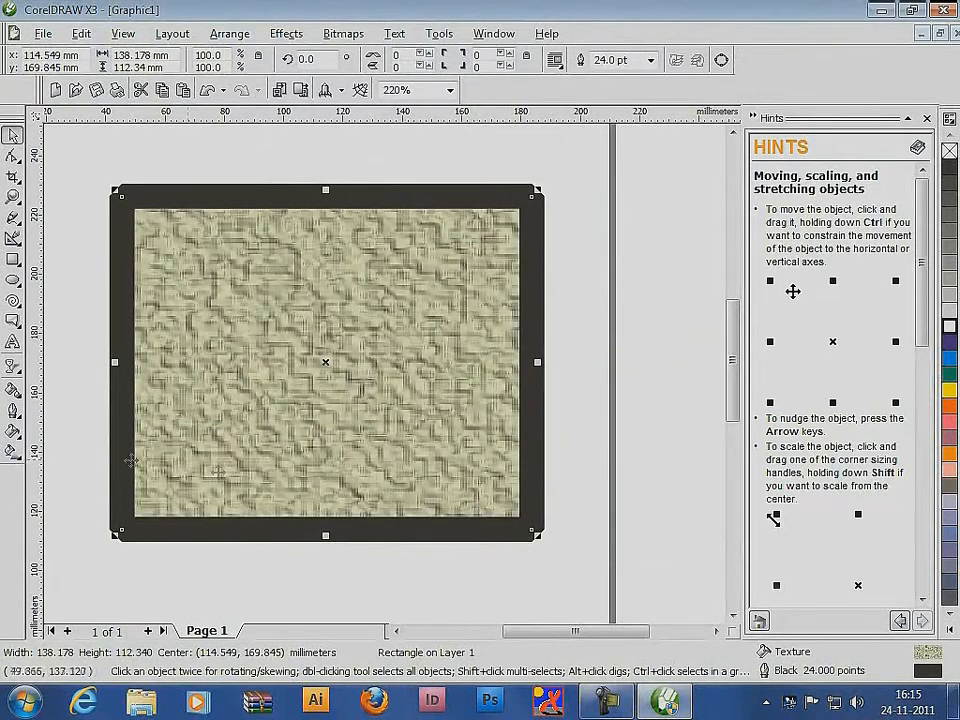
Reopen the rectangle's texture fill settings, browse the Samples textures and switch the texture library to Samples 7
{"action": "left_click", "coordinate": [12, 432]}
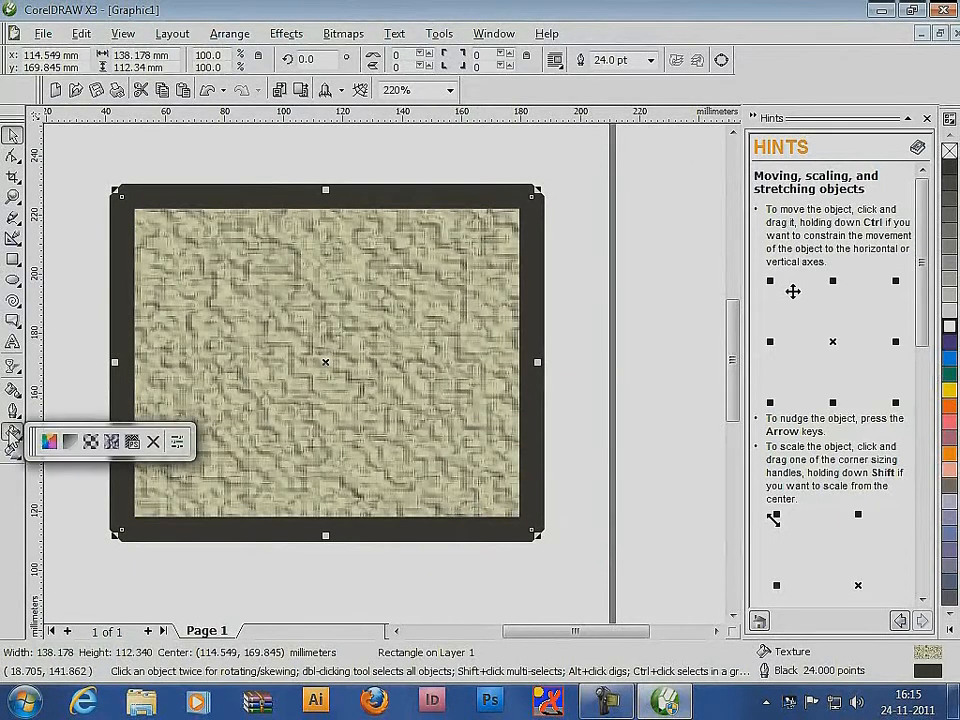
{"action": "left_click", "coordinate": [112, 442]}
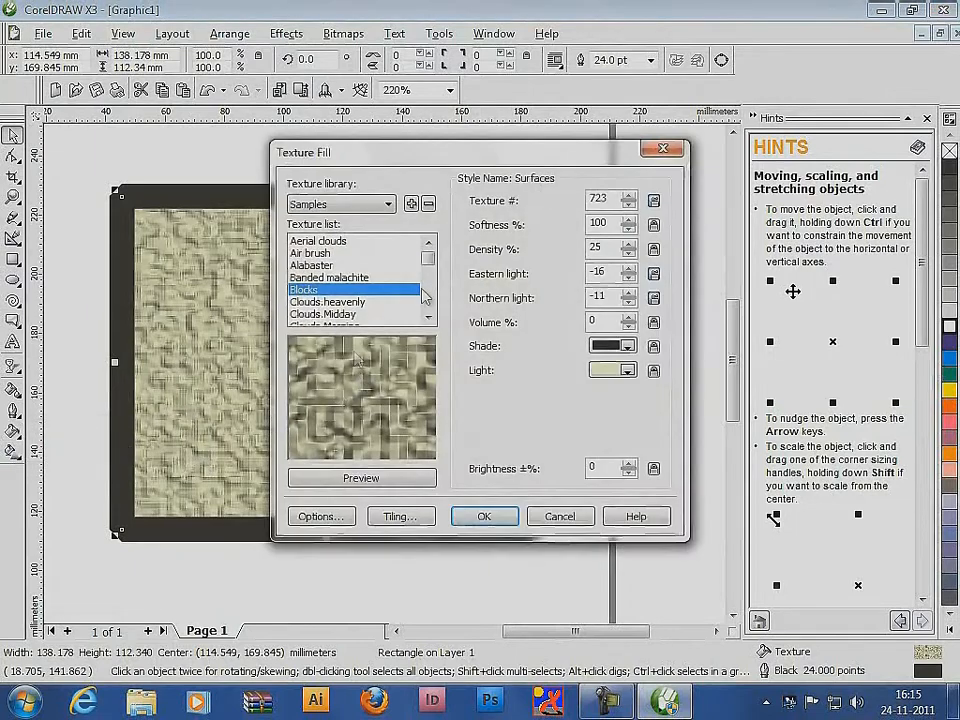
{"action": "left_click_drag", "start_coordinate": [429, 259], "coordinate": [428, 291]}
{"action": "left_click", "coordinate": [320, 290]}
{"action": "left_click", "coordinate": [355, 205]}
{"action": "left_click", "coordinate": [335, 257]}
Browse the Samples 7 textures and choose Utah Stone
{"action": "left_click", "coordinate": [334, 290]}
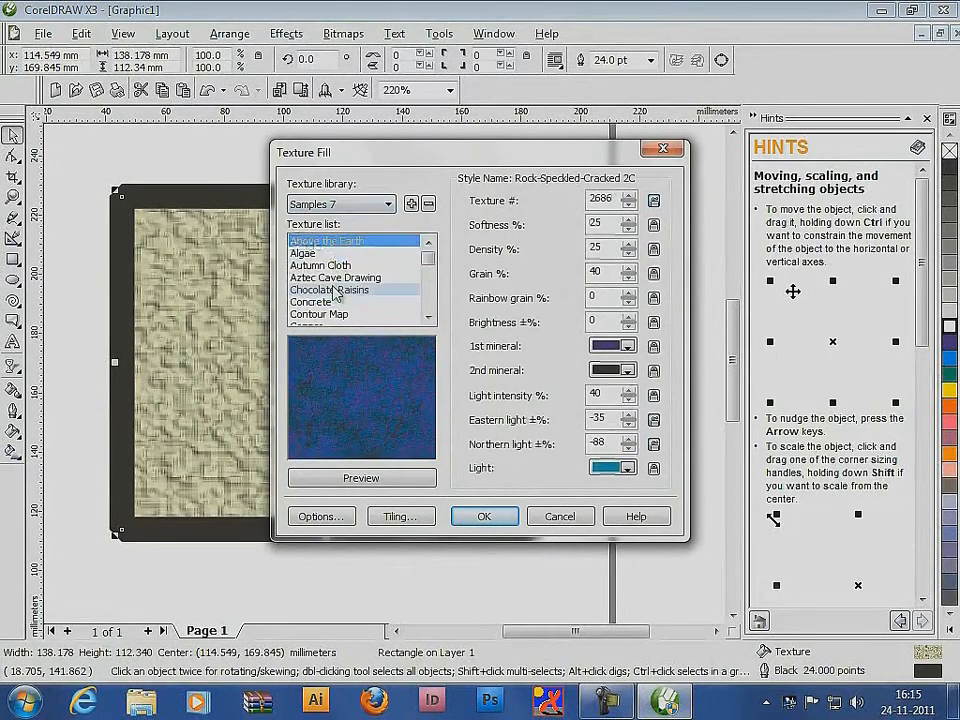
{"action": "left_click", "coordinate": [334, 277]}
{"action": "left_click", "coordinate": [336, 267]}
{"action": "left_click_drag", "start_coordinate": [429, 259], "coordinate": [429, 306]}
{"action": "left_click", "coordinate": [328, 290]}
{"action": "left_click", "coordinate": [328, 302]}
{"action": "left_click", "coordinate": [316, 302]}
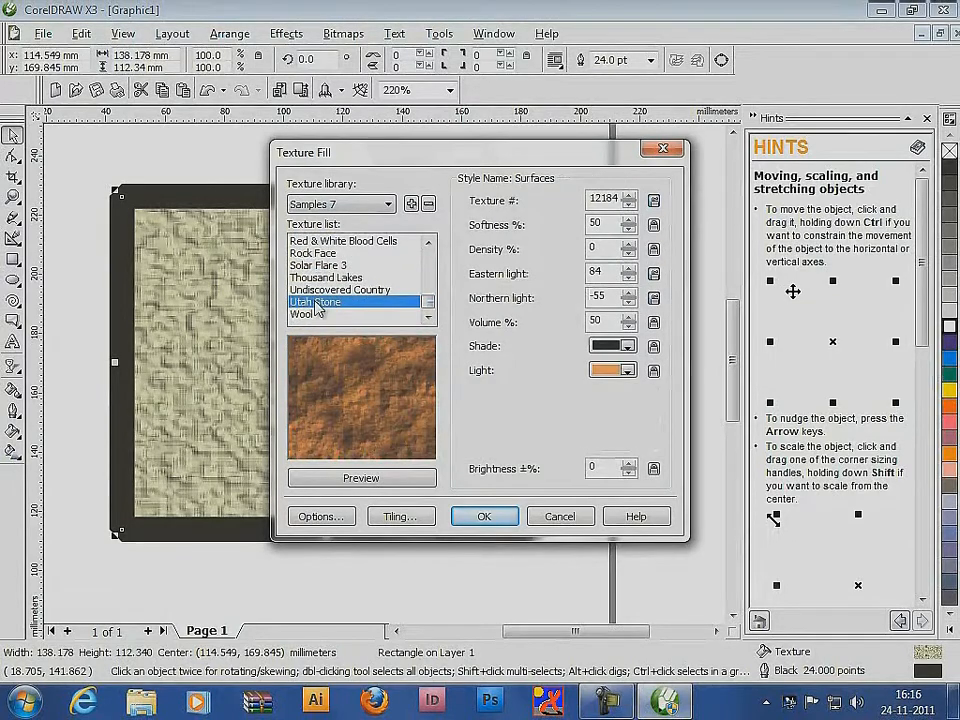
Set the Utah Stone texture's light color to orange and its shade to light gray, and apply it to the rectangle
{"action": "left_click", "coordinate": [628, 371]}
{"action": "left_click", "coordinate": [645, 417]}
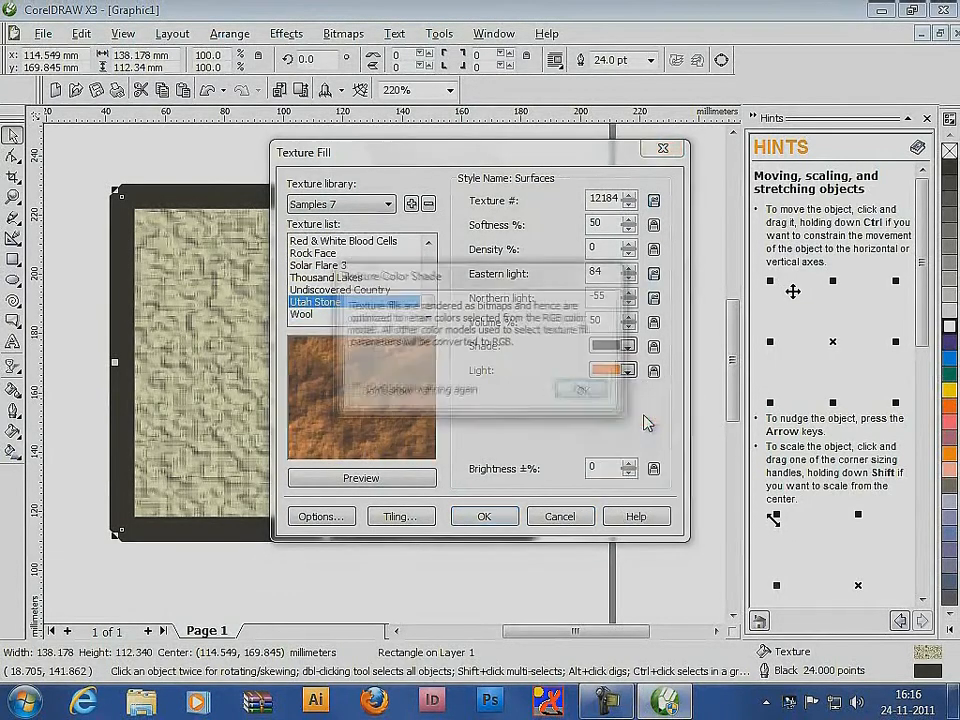
{"action": "left_click", "coordinate": [589, 395]}
{"action": "left_click", "coordinate": [628, 346]}
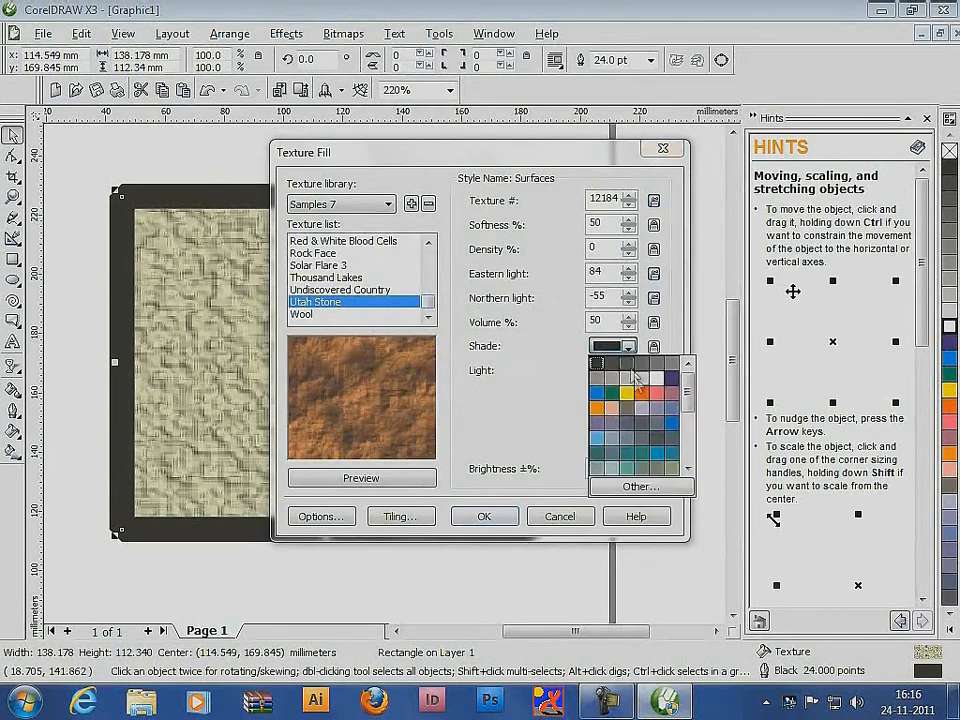
{"action": "left_click", "coordinate": [641, 380]}
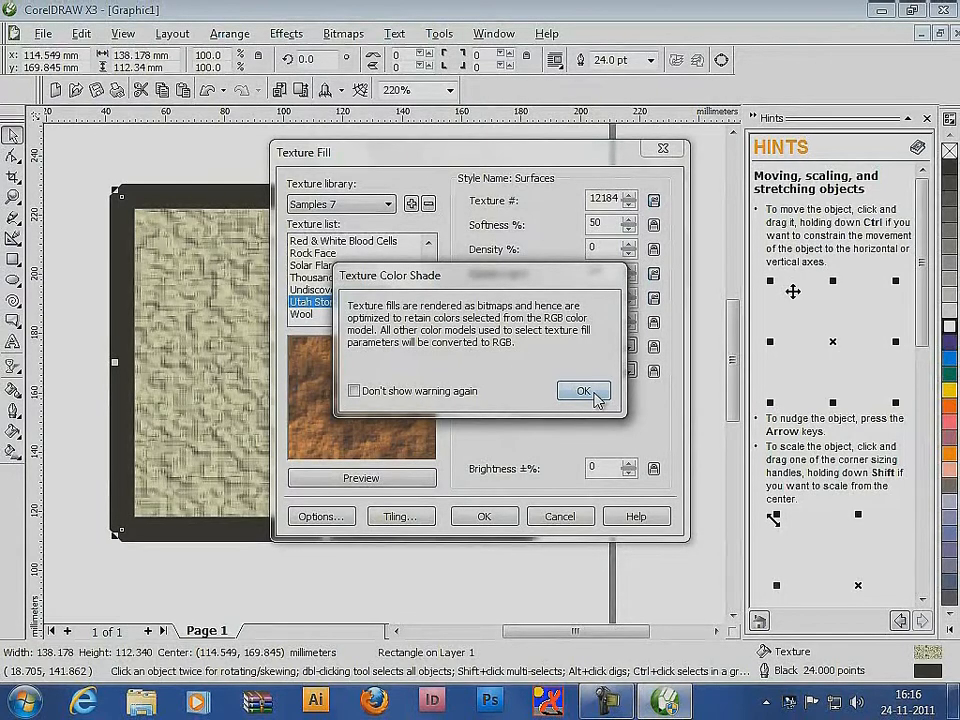
{"action": "left_click", "coordinate": [583, 391]}
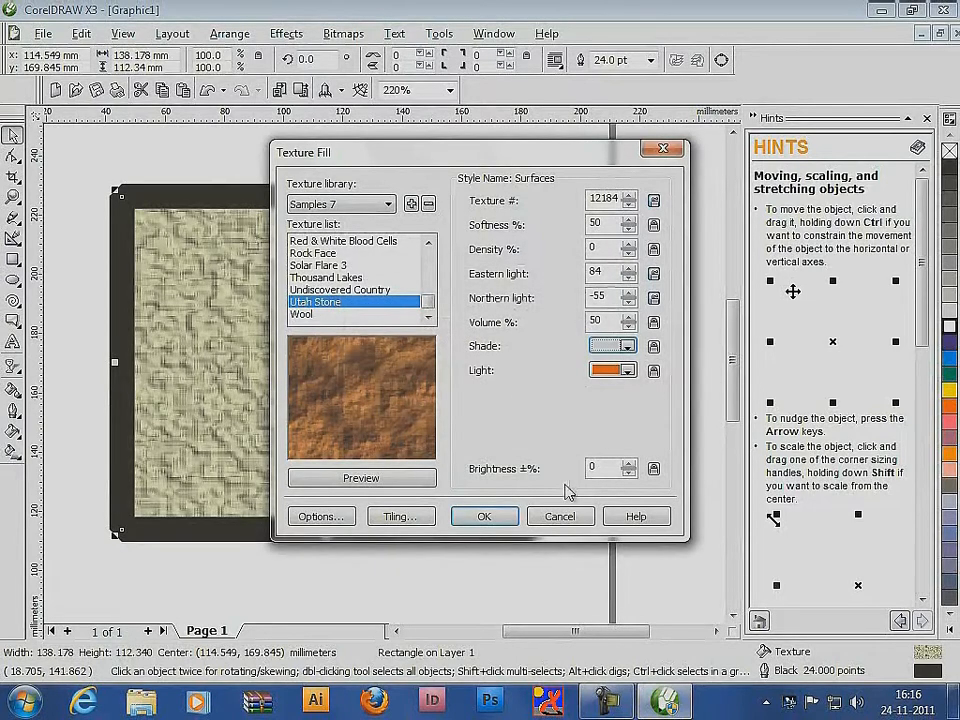
{"action": "left_click", "coordinate": [500, 518]}
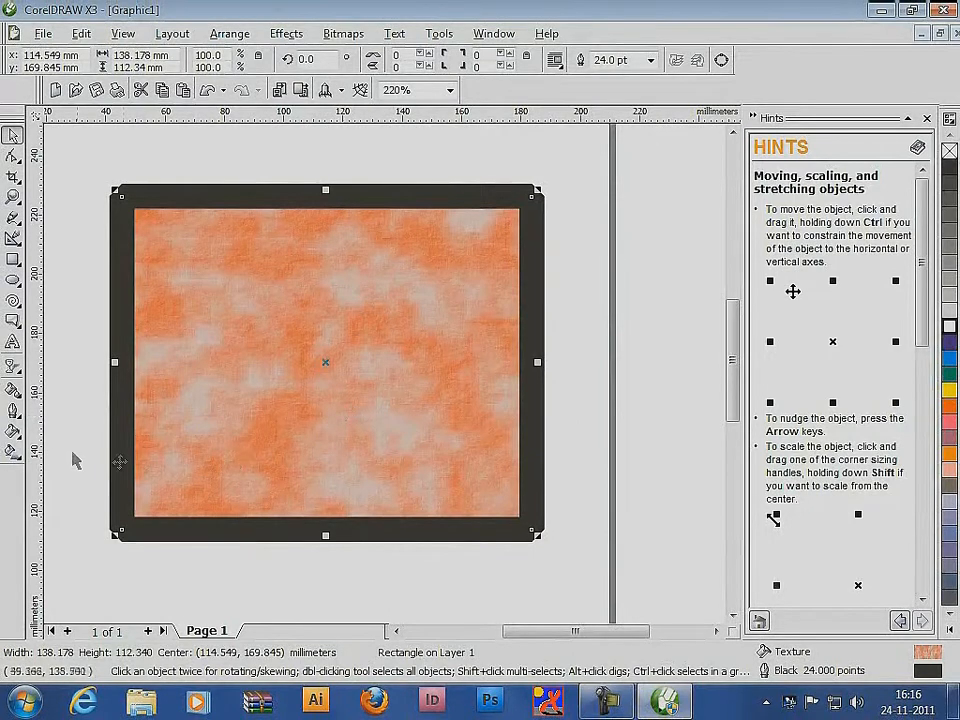
Change the rectangle's texture fill to Thousand Lakes
{"action": "left_click", "coordinate": [12, 432]}
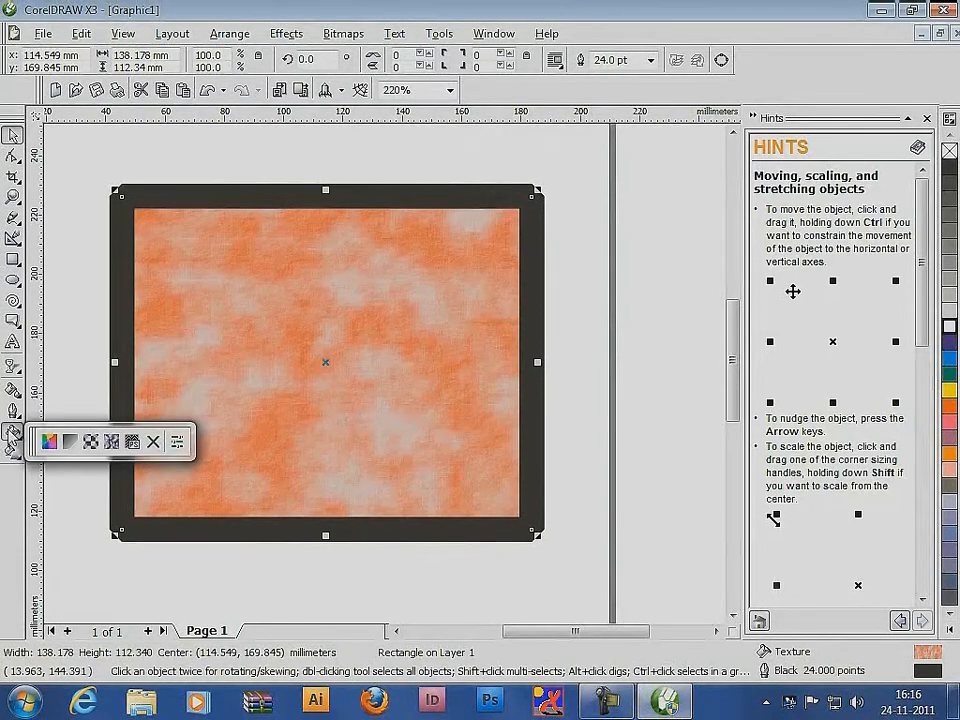
{"action": "left_click", "coordinate": [110, 445]}
{"action": "left_click", "coordinate": [338, 291]}
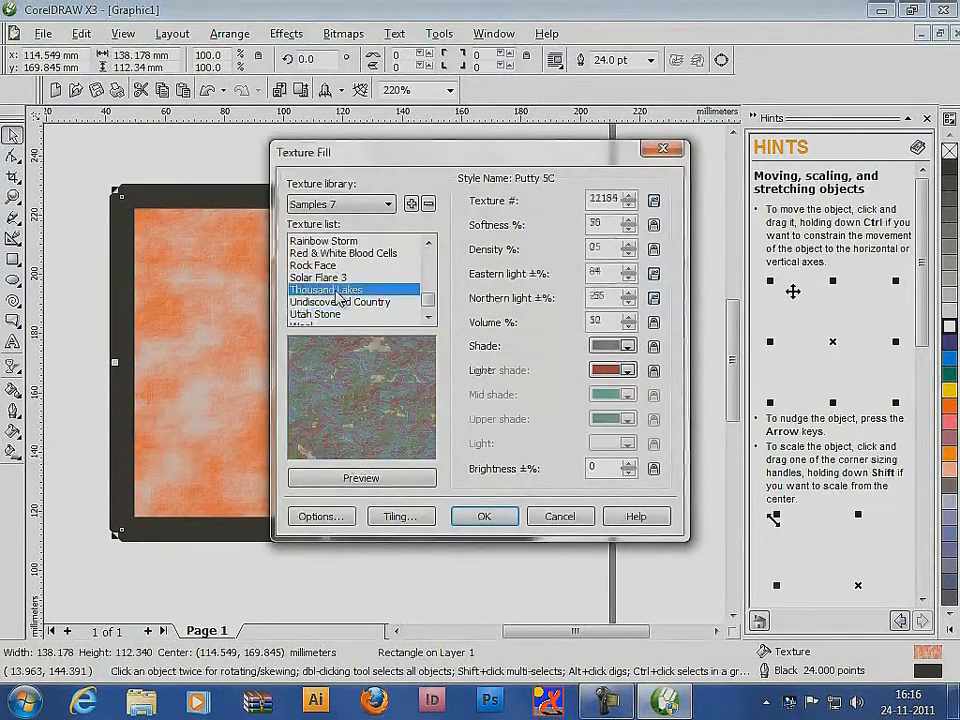
{"action": "left_click", "coordinate": [483, 515]}
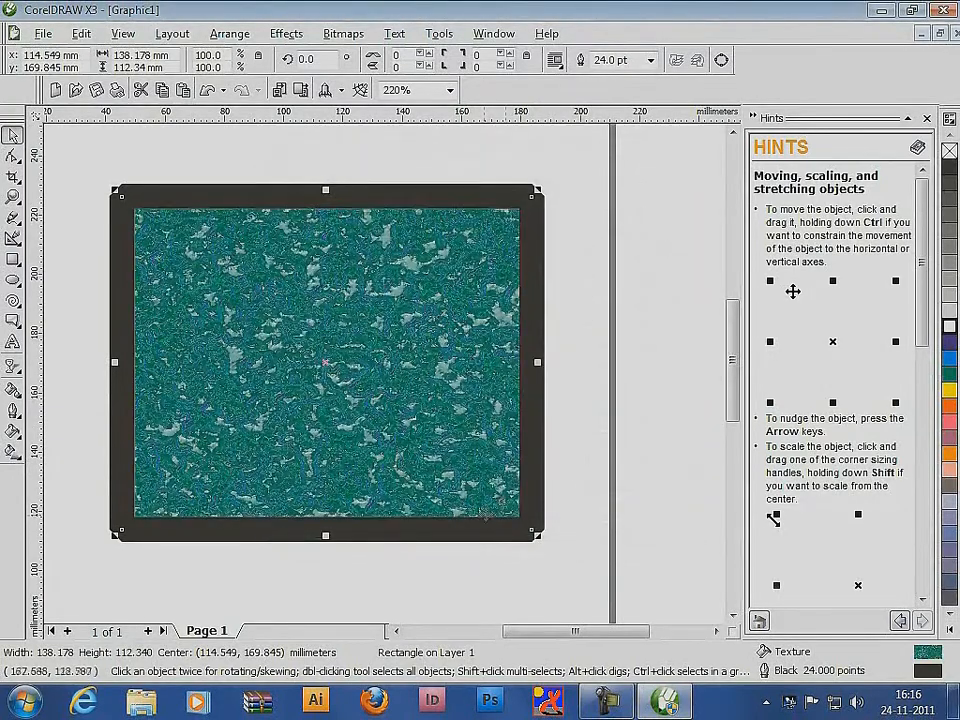
Reset the rectangle's fill to white and apply the Bricks PostScript texture with the fill preview on
{"action": "left_click", "coordinate": [947, 327]}
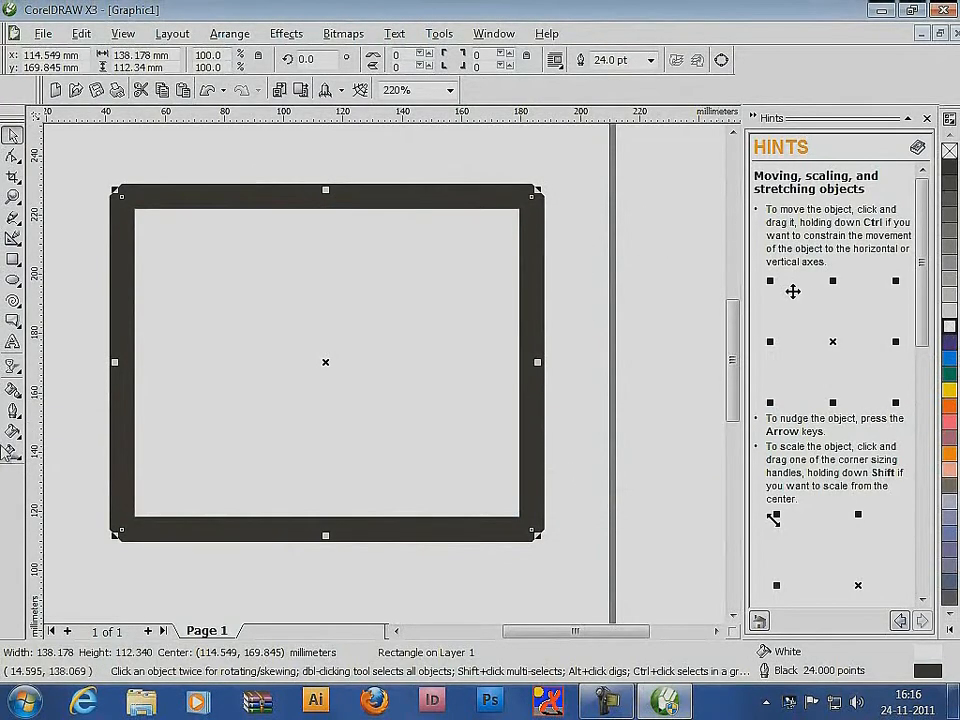
{"action": "left_click", "coordinate": [14, 435]}
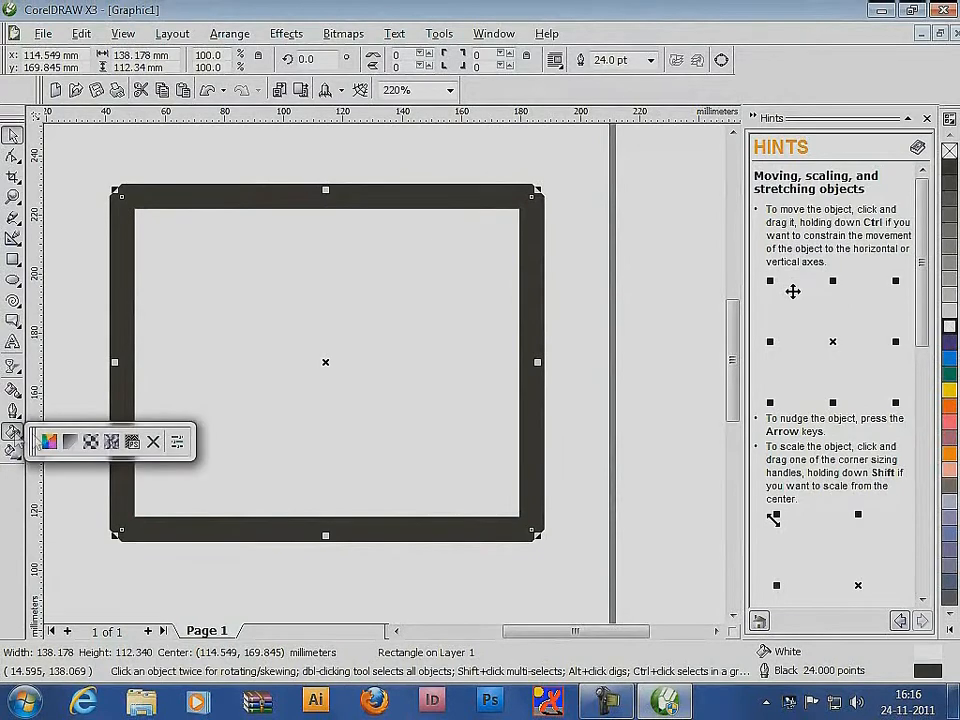
{"action": "left_click", "coordinate": [133, 442]}
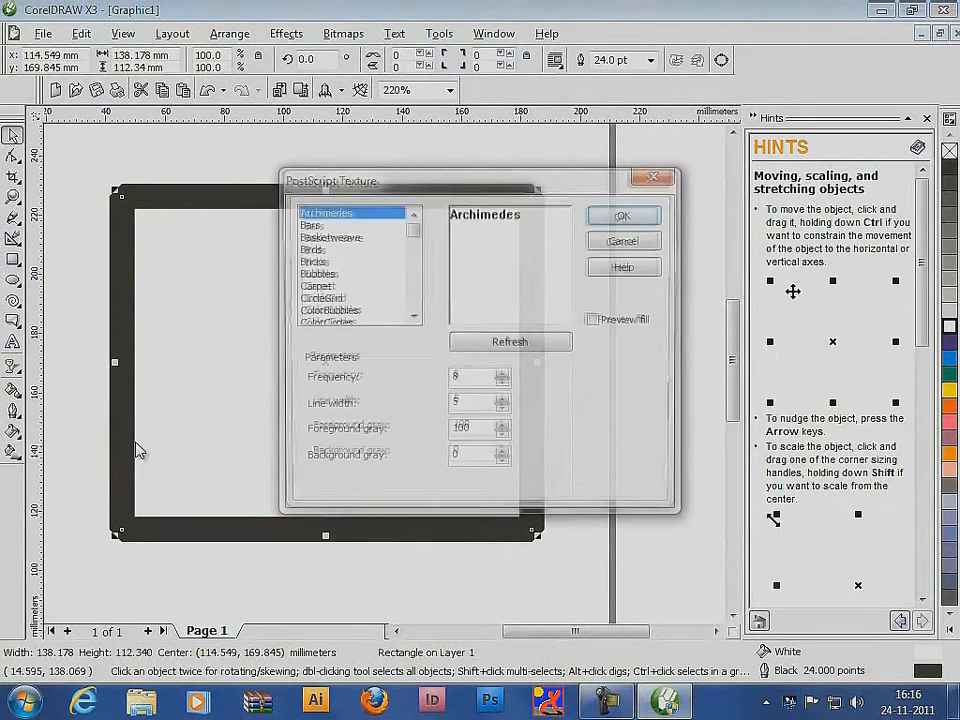
{"action": "left_click", "coordinate": [328, 273]}
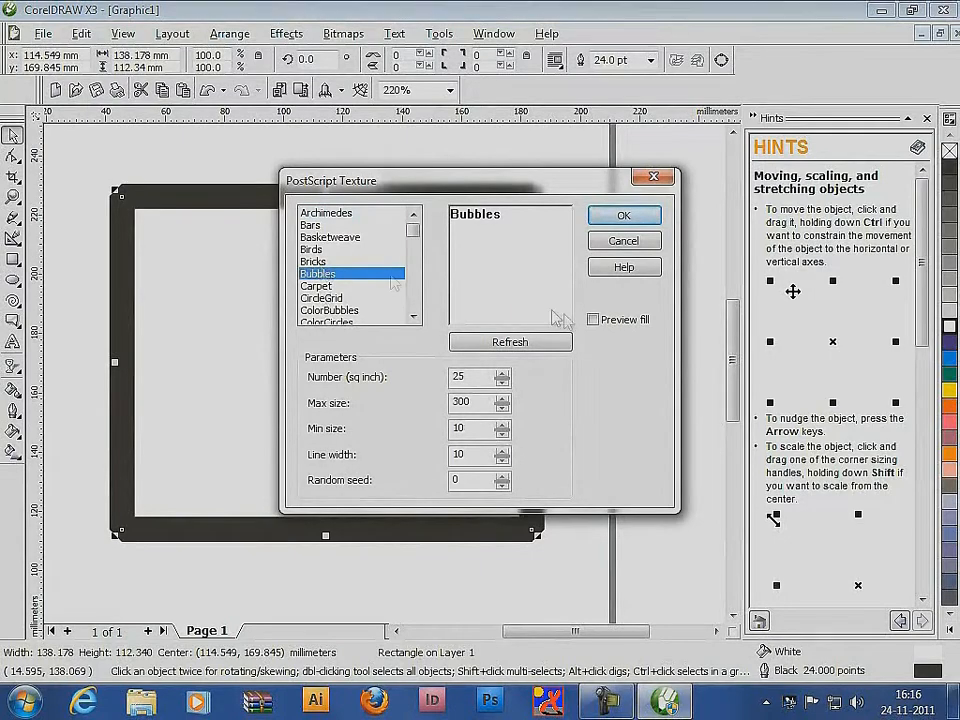
{"action": "left_click", "coordinate": [593, 319]}
{"action": "left_click", "coordinate": [370, 261]}
{"action": "left_click", "coordinate": [623, 216]}
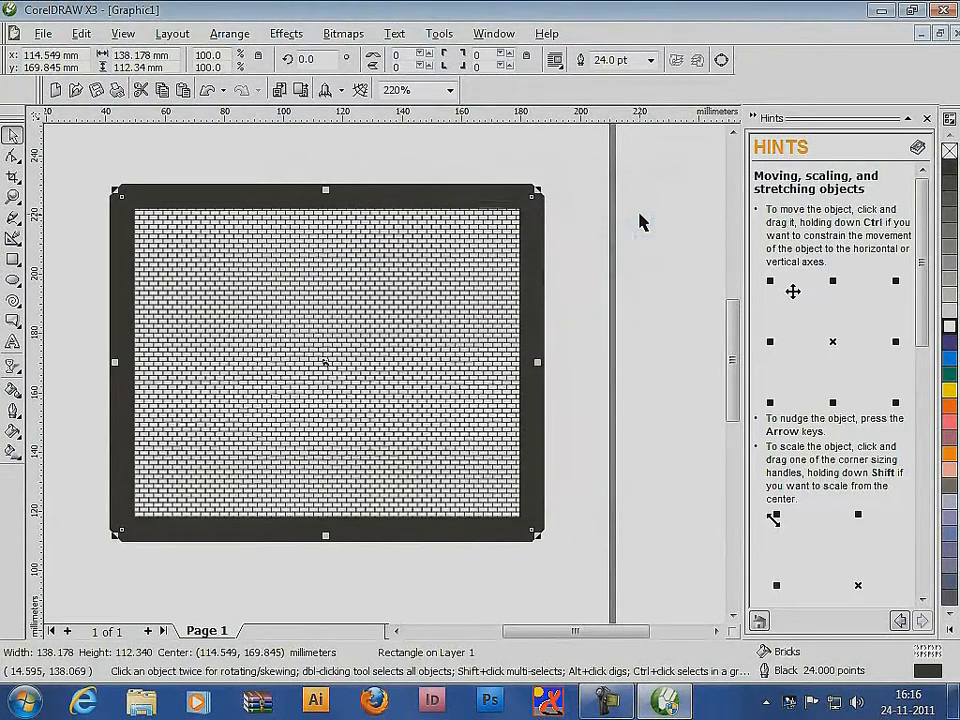
Change the rectangle's PostScript texture to Carpet with the fill preview on
{"action": "left_click", "coordinate": [12, 432]}
{"action": "left_click", "coordinate": [133, 442]}
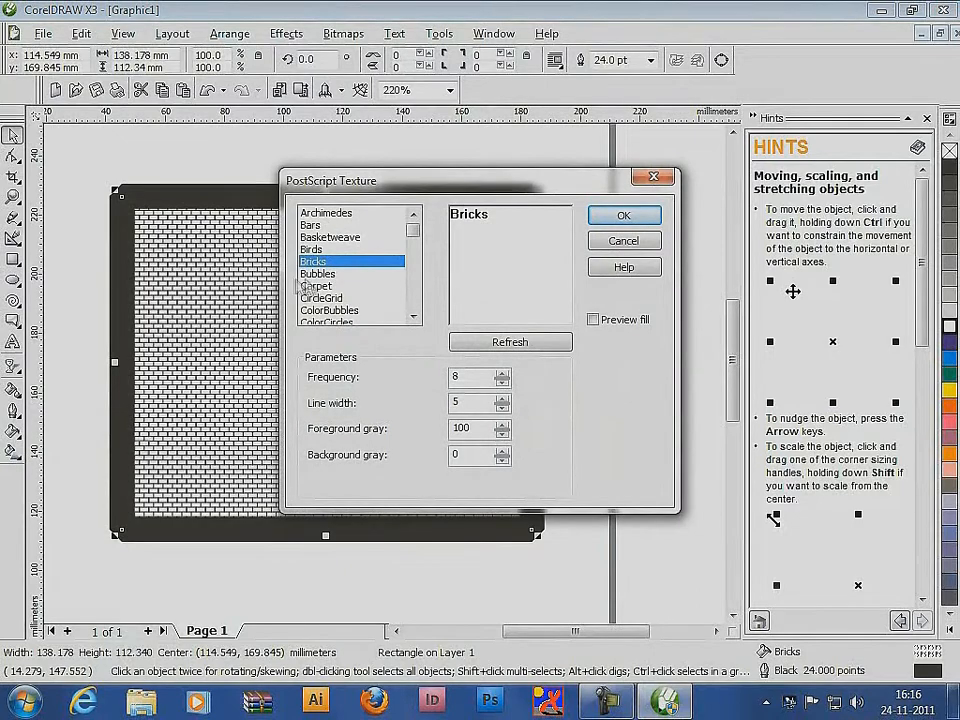
{"action": "left_click", "coordinate": [306, 287]}
{"action": "left_click", "coordinate": [593, 319]}
{"action": "left_click", "coordinate": [623, 216]}
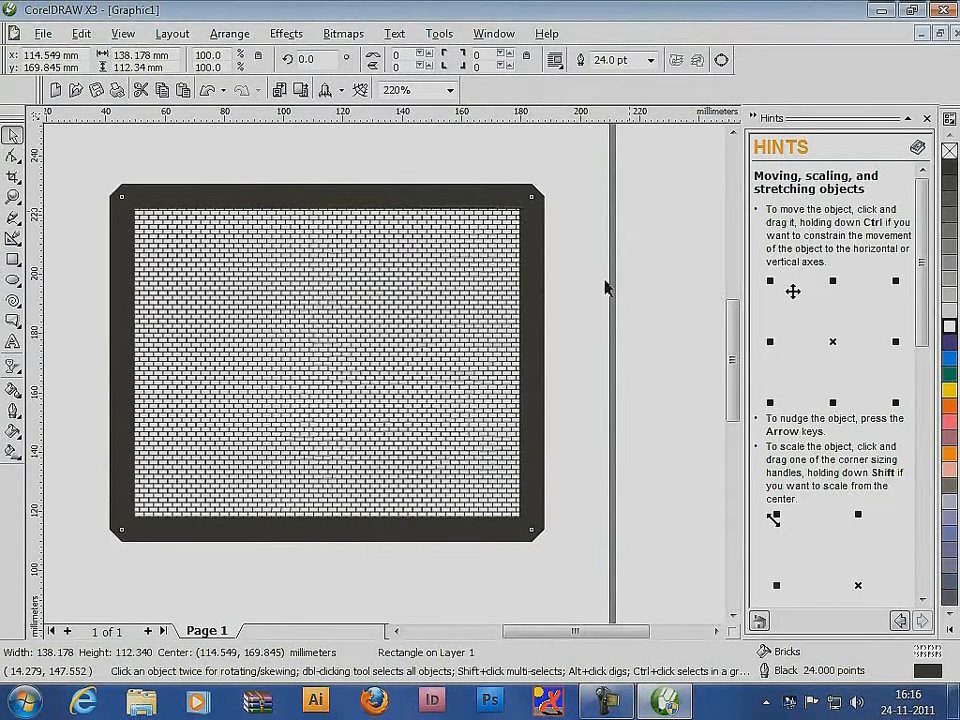
Open the Color docker, show its color viewers and pick the reddish-orange CMYK color 24, 79, 65, 0
{"action": "left_click", "coordinate": [15, 436]}
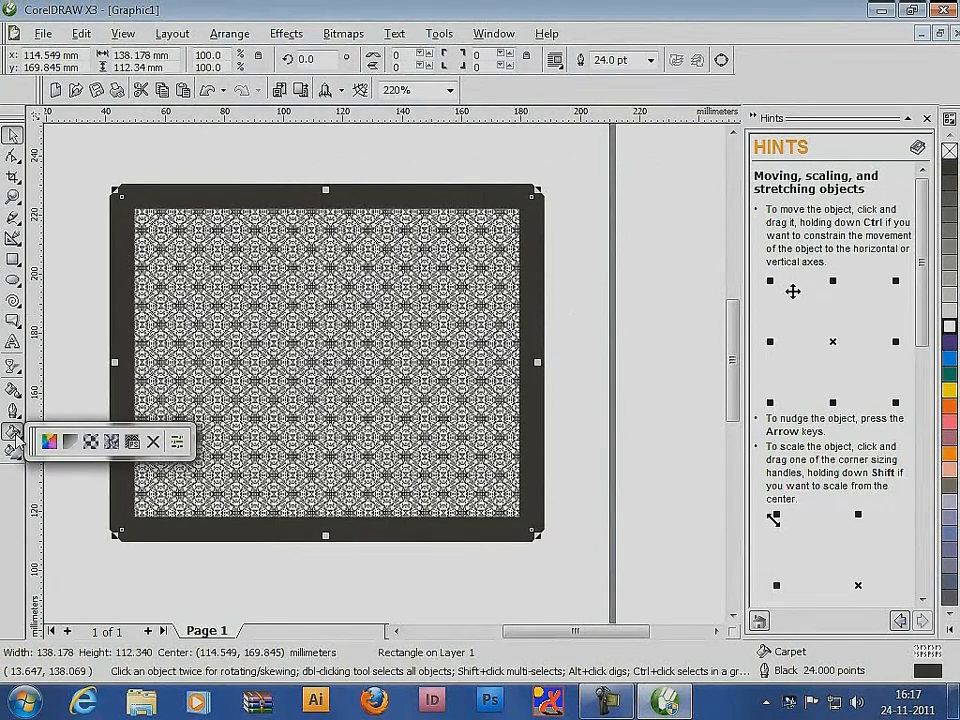
{"action": "left_click", "coordinate": [176, 443]}
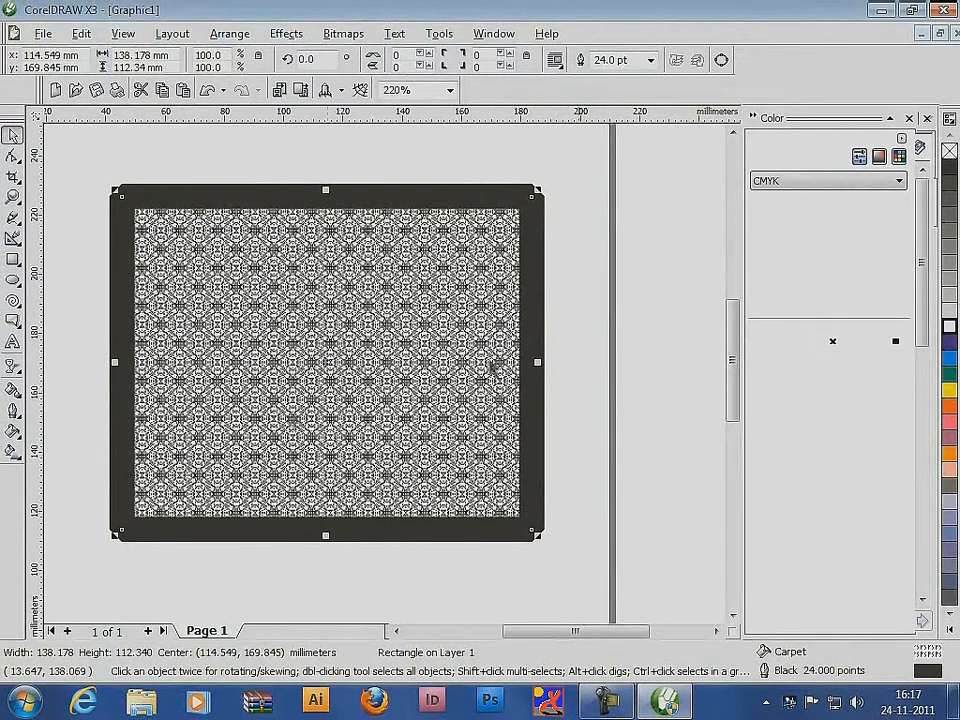
{"action": "left_click", "coordinate": [879, 157]}
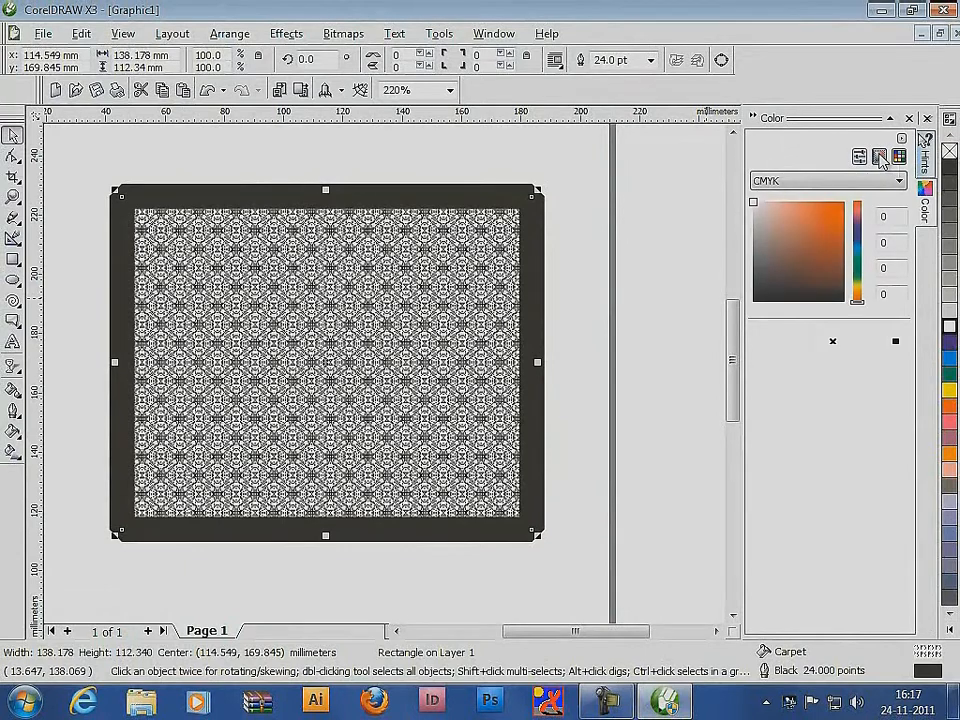
{"action": "left_click_drag", "start_coordinate": [790, 257], "coordinate": [801, 236]}
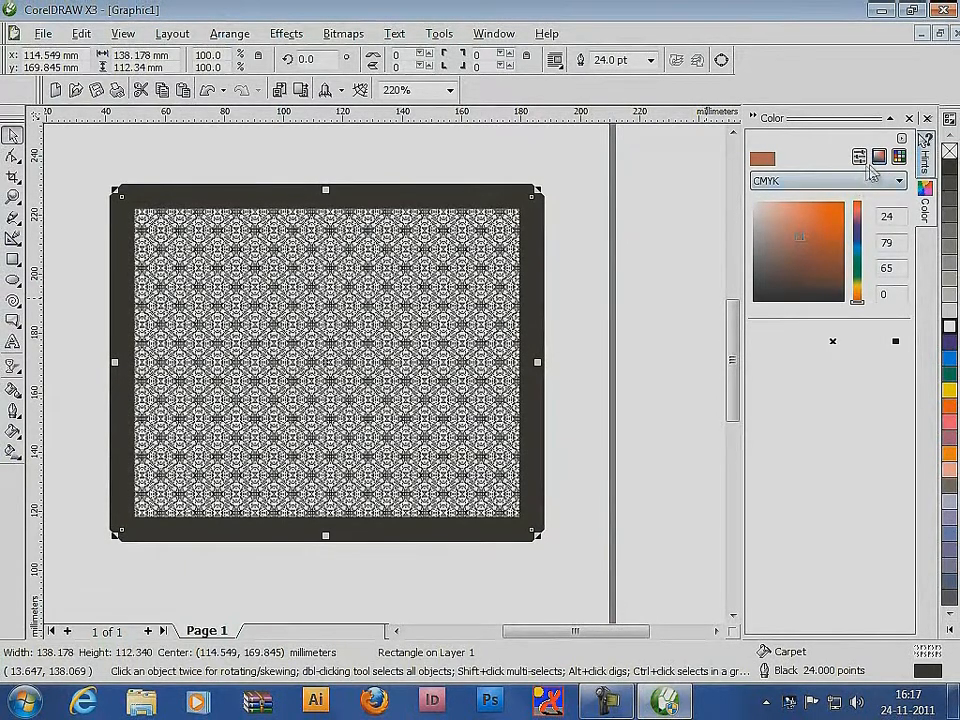
{"action": "left_click", "coordinate": [902, 183]}
{"action": "left_click", "coordinate": [902, 183]}
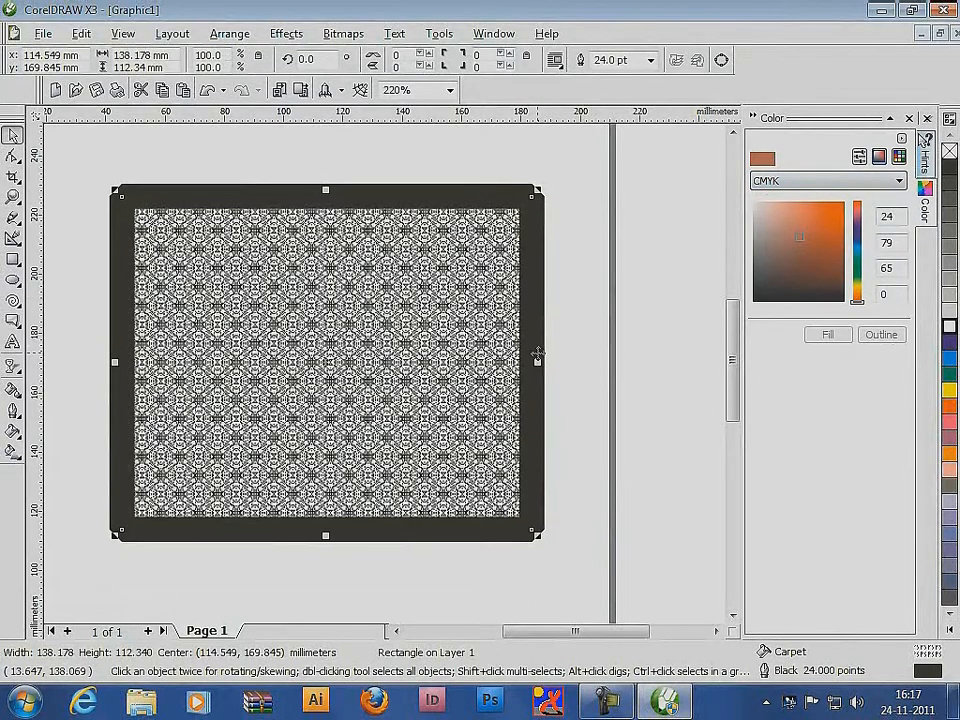
Reset the rectangle's fill to white and pick the teal CMYK color 64, 1, 44, 0 in the color viewer
{"action": "left_click", "coordinate": [802, 251]}
{"action": "left_click", "coordinate": [949, 327]}
{"action": "left_click", "coordinate": [826, 238]}
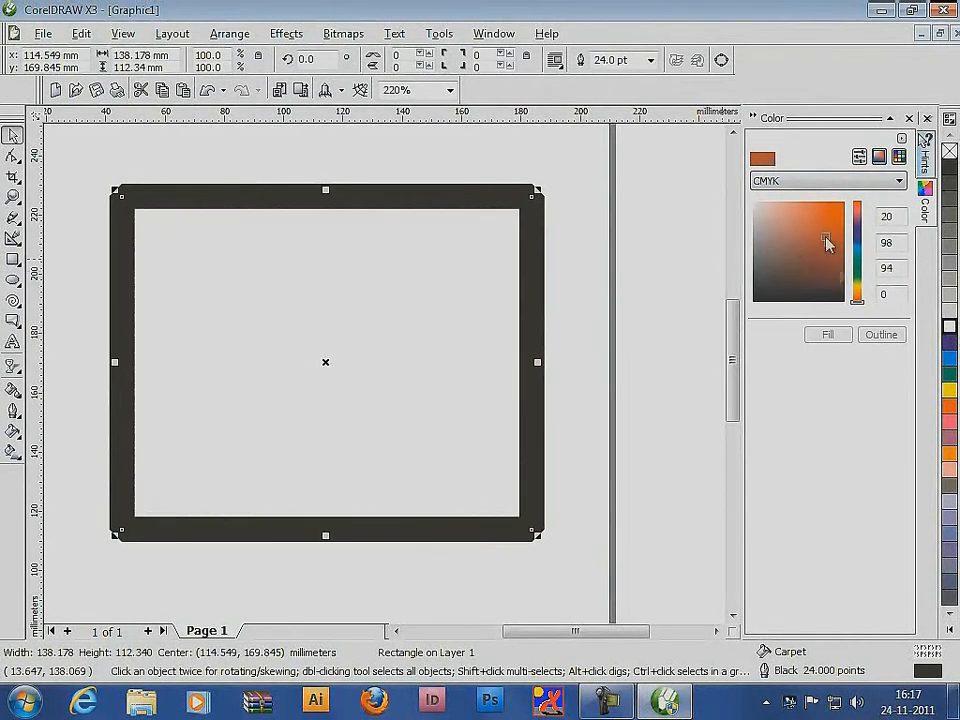
{"action": "left_click_drag", "start_coordinate": [856, 298], "coordinate": [858, 254]}
{"action": "left_click", "coordinate": [829, 222]}
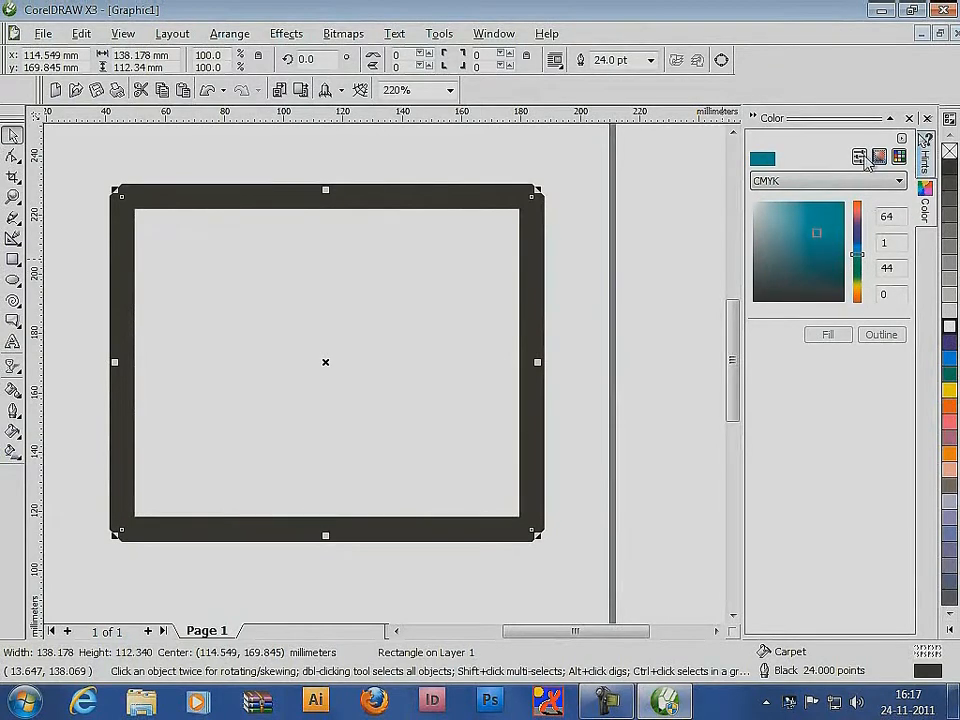
Switch the Color docker to the PANTONE solid coated palette and fill the rectangle with PANTONE 341 C
{"action": "left_click", "coordinate": [899, 157]}
{"action": "left_click", "coordinate": [811, 236]}
{"action": "left_click", "coordinate": [828, 335]}
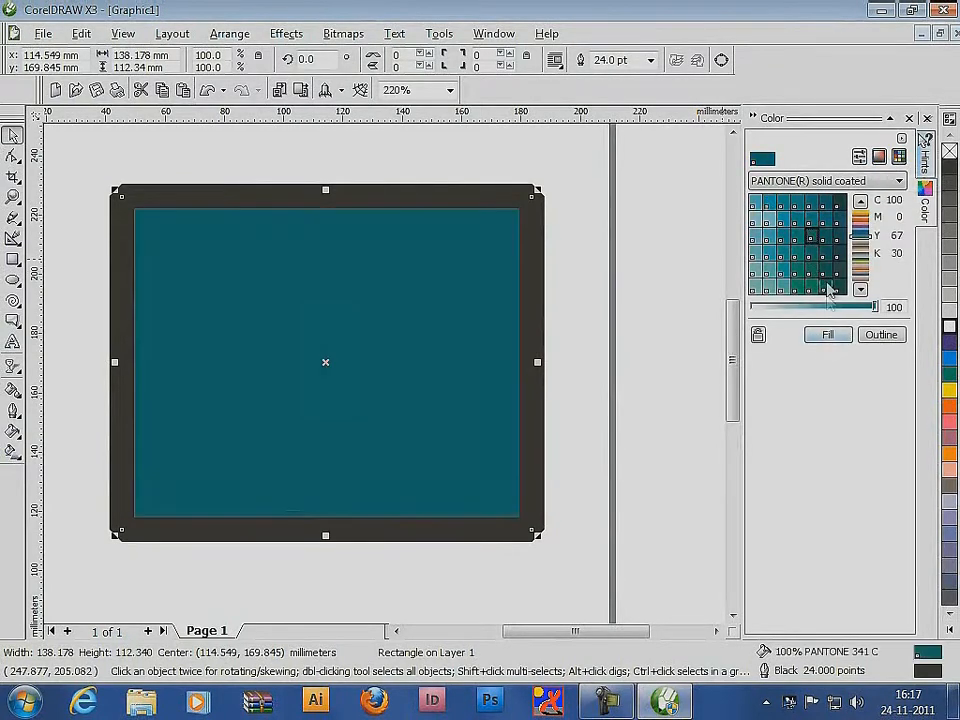
Try several darker green swatches as the rectangle's fill, ending with PANTONE 350 C
{"action": "left_click", "coordinate": [827, 286]}
{"action": "left_click", "coordinate": [832, 334]}
{"action": "left_click", "coordinate": [838, 287]}
{"action": "left_click", "coordinate": [834, 336]}
{"action": "left_click", "coordinate": [838, 269]}
{"action": "left_click", "coordinate": [838, 333]}
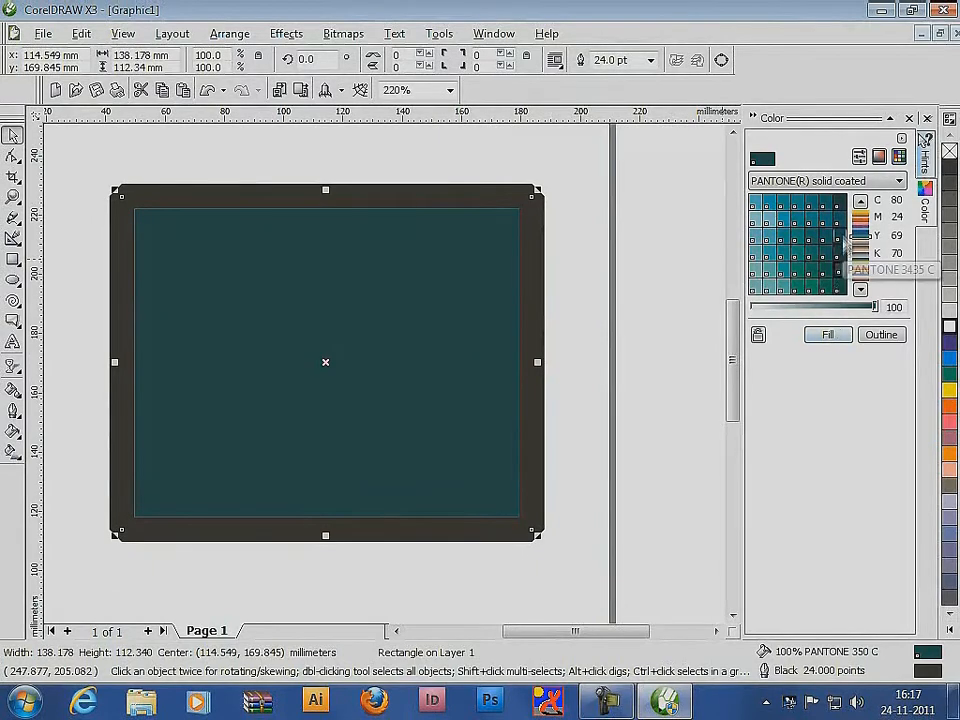
Apply a lighter swatch, then move to the purple range and fill the rectangle with PANTONE 2602 C
{"action": "left_click", "coordinate": [769, 218]}
{"action": "left_click", "coordinate": [829, 338]}
{"action": "left_click", "coordinate": [861, 226]}
{"action": "left_click", "coordinate": [812, 221]}
{"action": "left_click", "coordinate": [829, 338]}
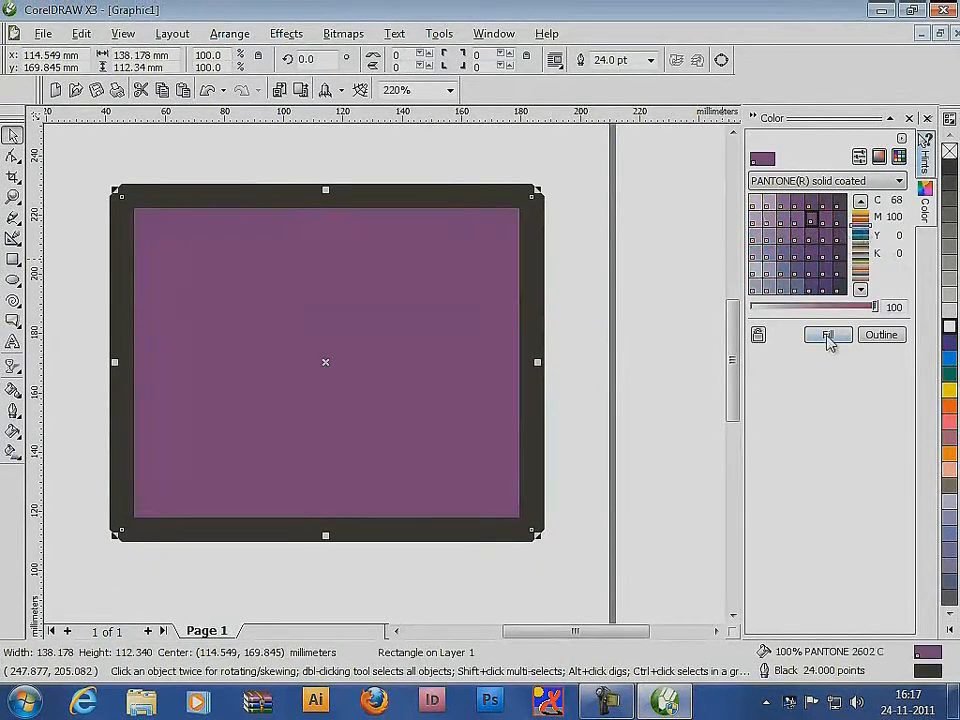
Try another purple swatch on the rectangle and fill it with PANTONE 266 C
{"action": "left_click", "coordinate": [784, 238]}
{"action": "left_click", "coordinate": [828, 336]}
{"action": "left_click", "coordinate": [797, 271]}
{"action": "left_click", "coordinate": [826, 334]}
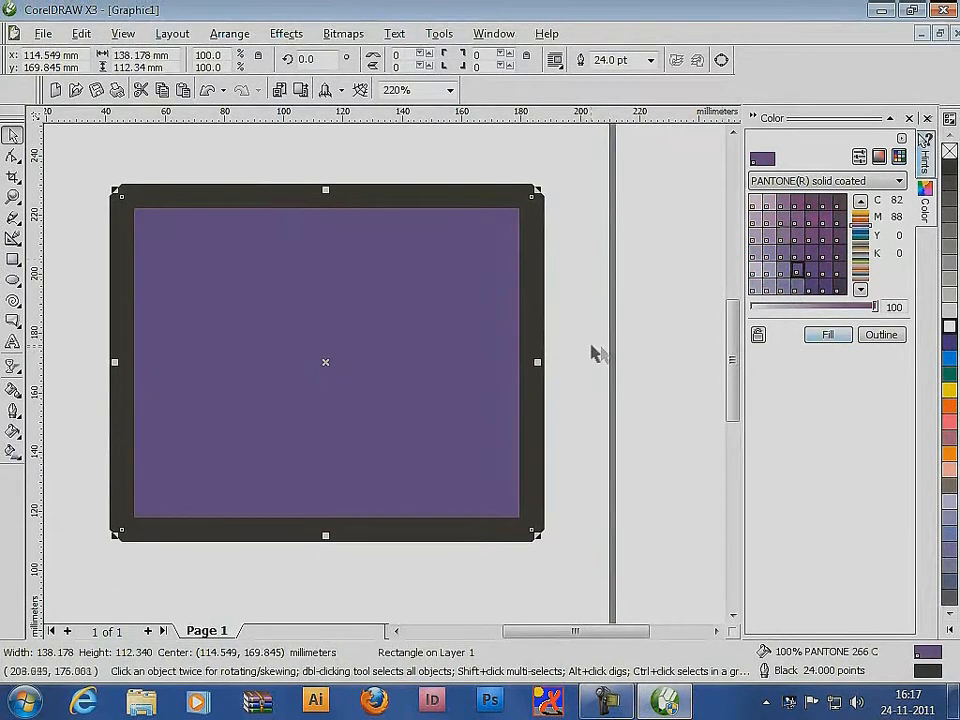
Delete the filled rectangle and draw a new one about 84 mm wide and 85 mm high
{"action": "left_click", "coordinate": [584, 356]}
{"action": "left_click", "coordinate": [131, 414]}
{"action": "key", "text": "Delete"}
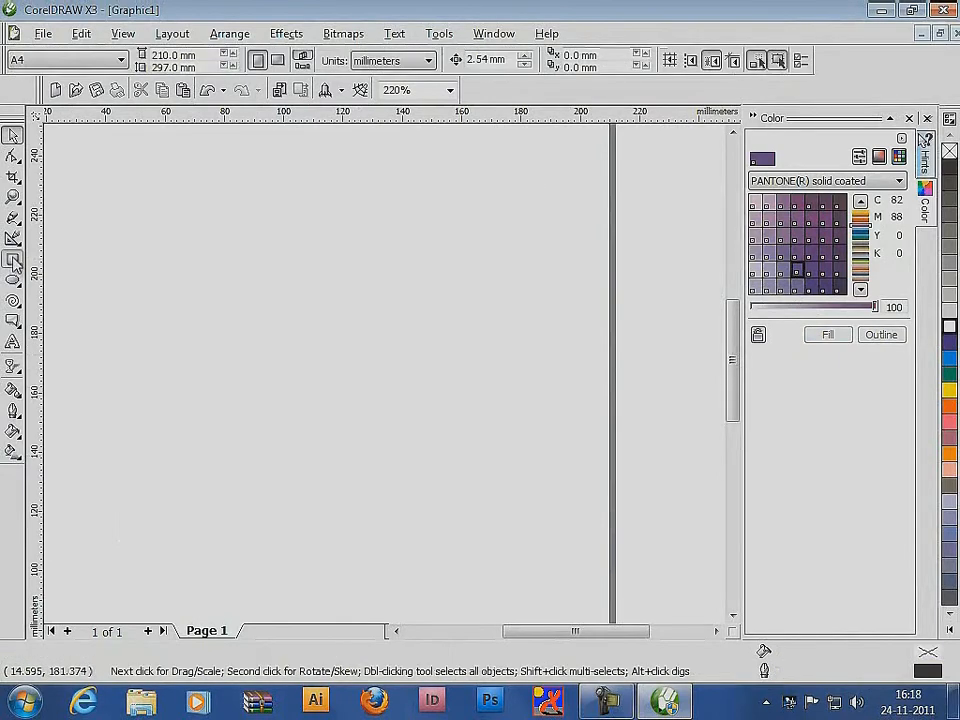
{"action": "left_click", "coordinate": [13, 260]}
{"action": "left_click_drag", "start_coordinate": [223, 265], "coordinate": [472, 519]}
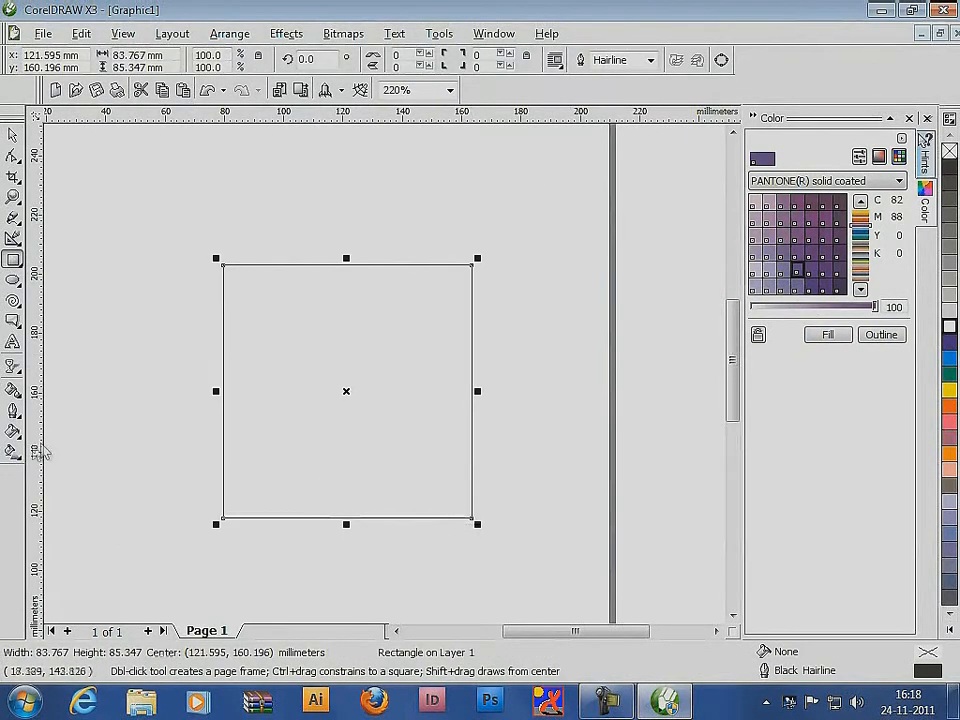
Apply a diagonal black-to-white linear fill from the rectangle's upper-left corner with the Interactive Fill tool
{"action": "left_click", "coordinate": [13, 452]}
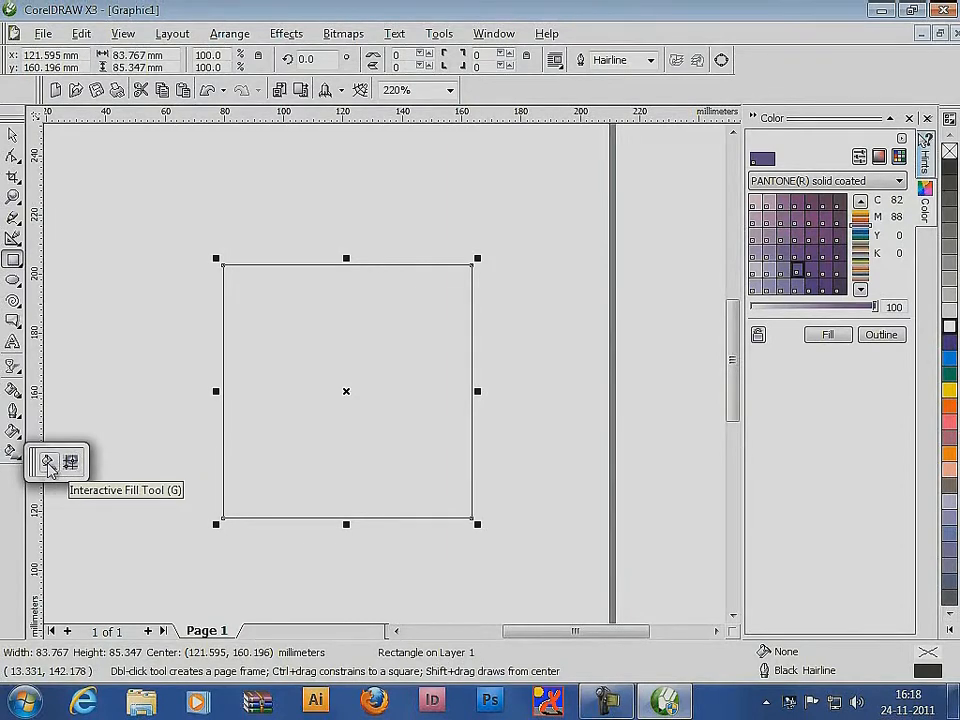
{"action": "left_click", "coordinate": [48, 463]}
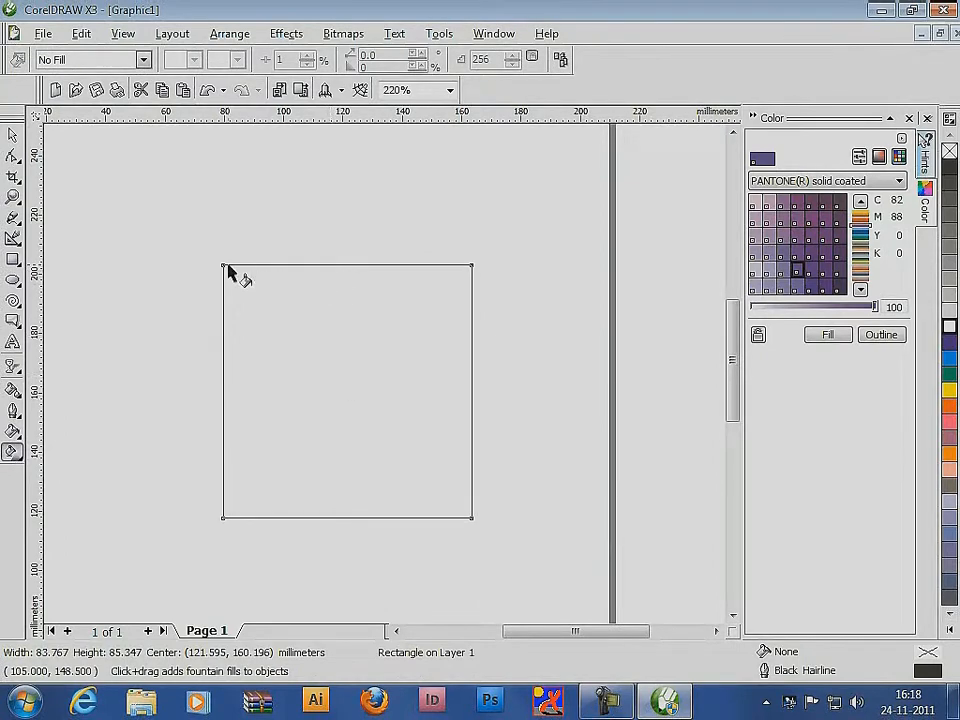
{"action": "left_click_drag", "start_coordinate": [223, 266], "coordinate": [420, 441]}
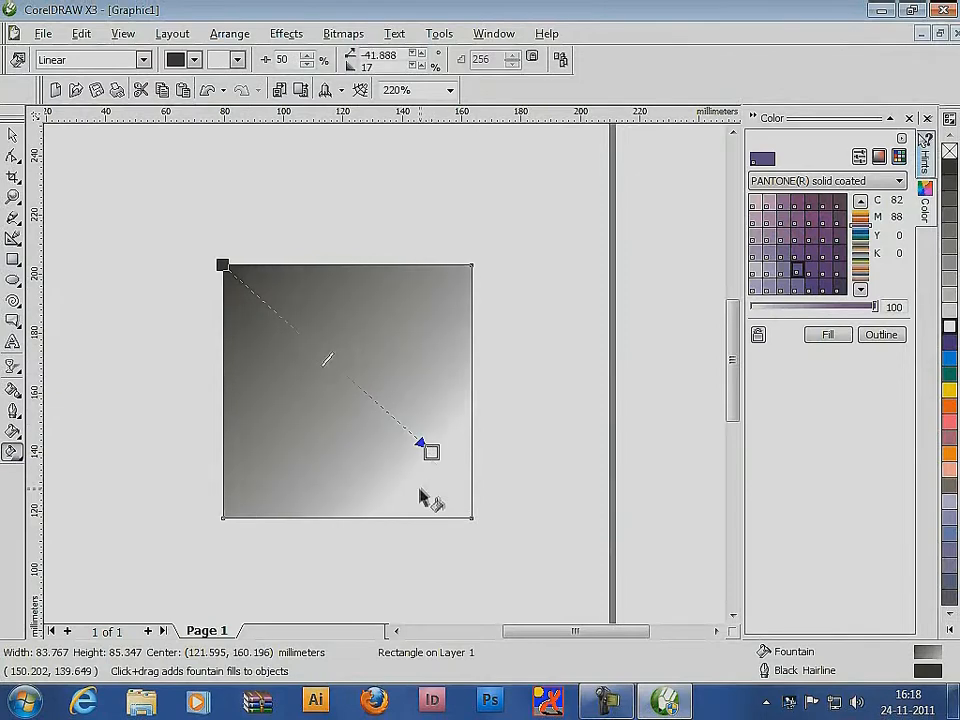
Set the linear fill's start color to dark purple and its end color to yellow
{"action": "left_click", "coordinate": [197, 60]}
{"action": "left_click", "coordinate": [193, 112]}
{"action": "left_click", "coordinate": [237, 60]}
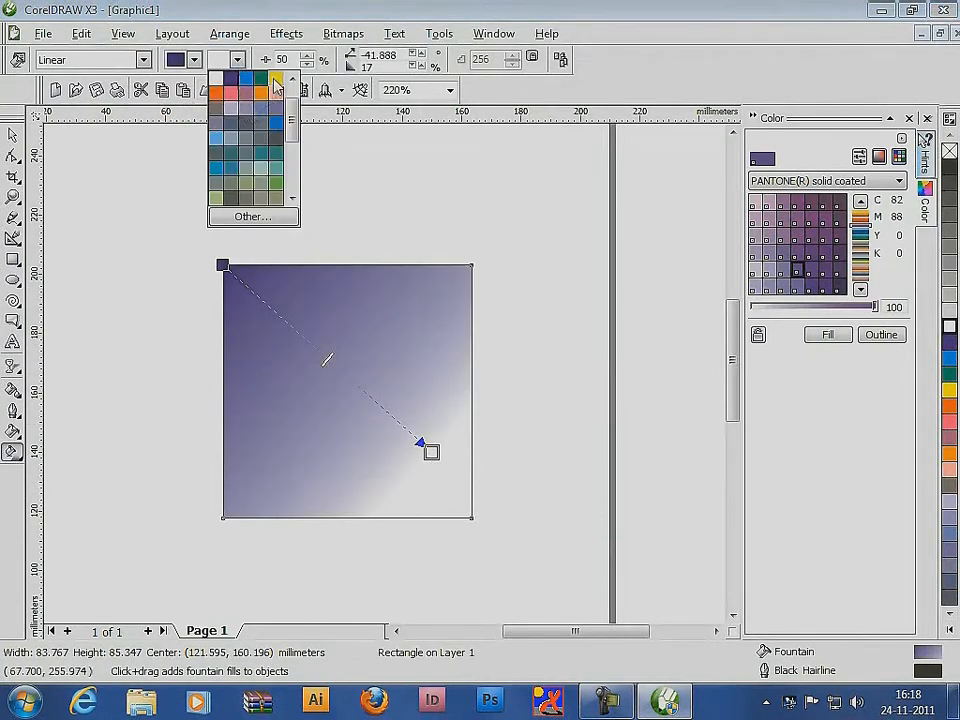
{"action": "left_click", "coordinate": [275, 80]}
Change the start color to pink and reposition both gradient handles, with yellow near the upper-left corner and pink beyond the right edge
{"action": "left_click_drag", "start_coordinate": [429, 445], "coordinate": [448, 479]}
{"action": "left_click_drag", "start_coordinate": [341, 364], "coordinate": [483, 475]}
{"action": "left_click", "coordinate": [194, 60]}
{"action": "left_click", "coordinate": [215, 121]}
{"action": "left_click_drag", "start_coordinate": [241, 277], "coordinate": [160, 276]}
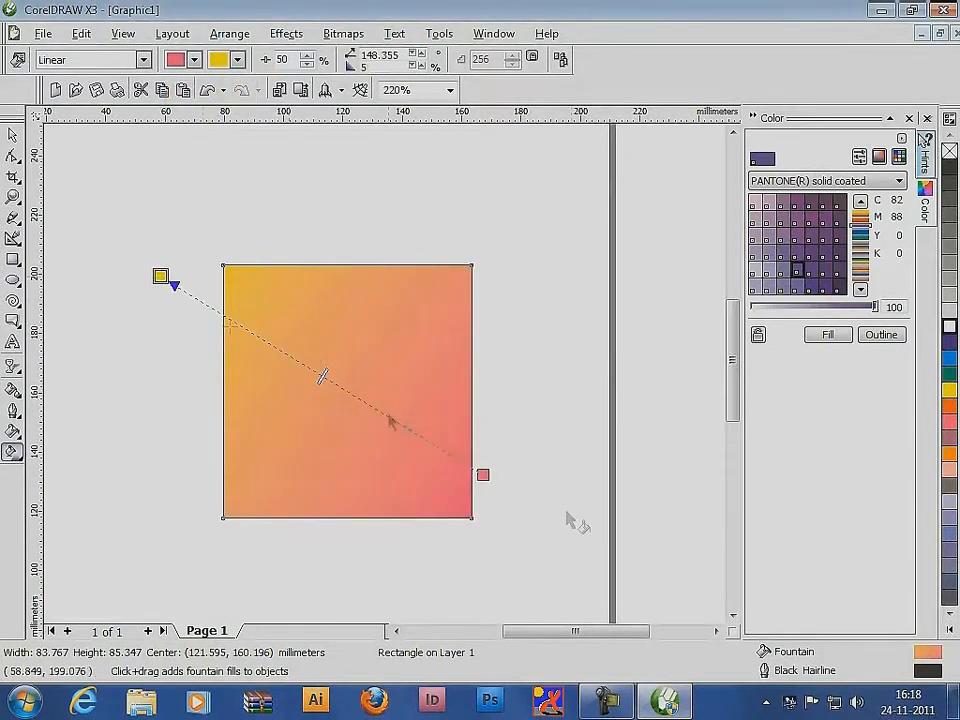
{"action": "left_click_drag", "start_coordinate": [483, 475], "coordinate": [396, 409]}
{"action": "left_click_drag", "start_coordinate": [160, 276], "coordinate": [298, 343]}
{"action": "left_click_drag", "start_coordinate": [394, 407], "coordinate": [508, 461]}
{"action": "left_click_drag", "start_coordinate": [298, 343], "coordinate": [255, 282]}
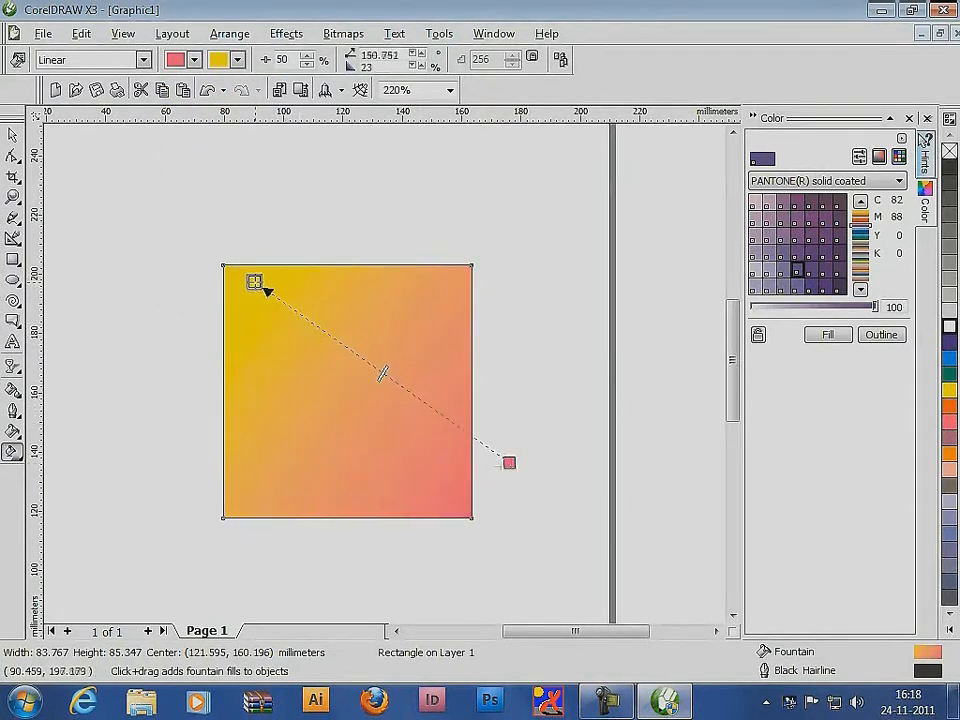
Change the rectangle's fill to Two Color Pattern and stretch, rotate and shrink its tiles into small slanted ovals
{"action": "left_click", "coordinate": [143, 60]}
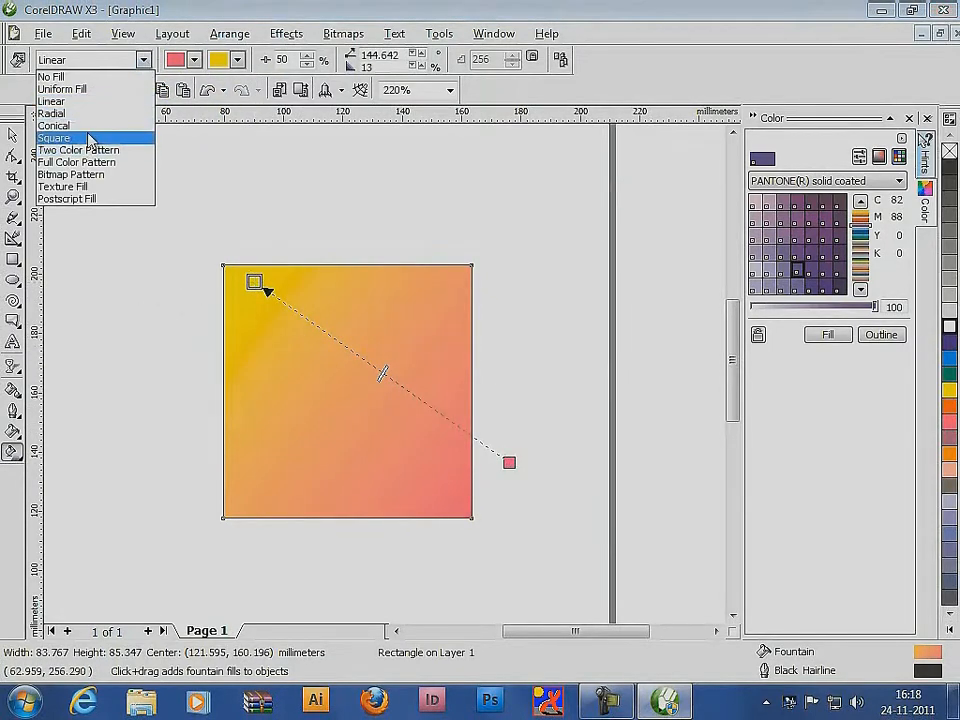
{"action": "left_click", "coordinate": [88, 152]}
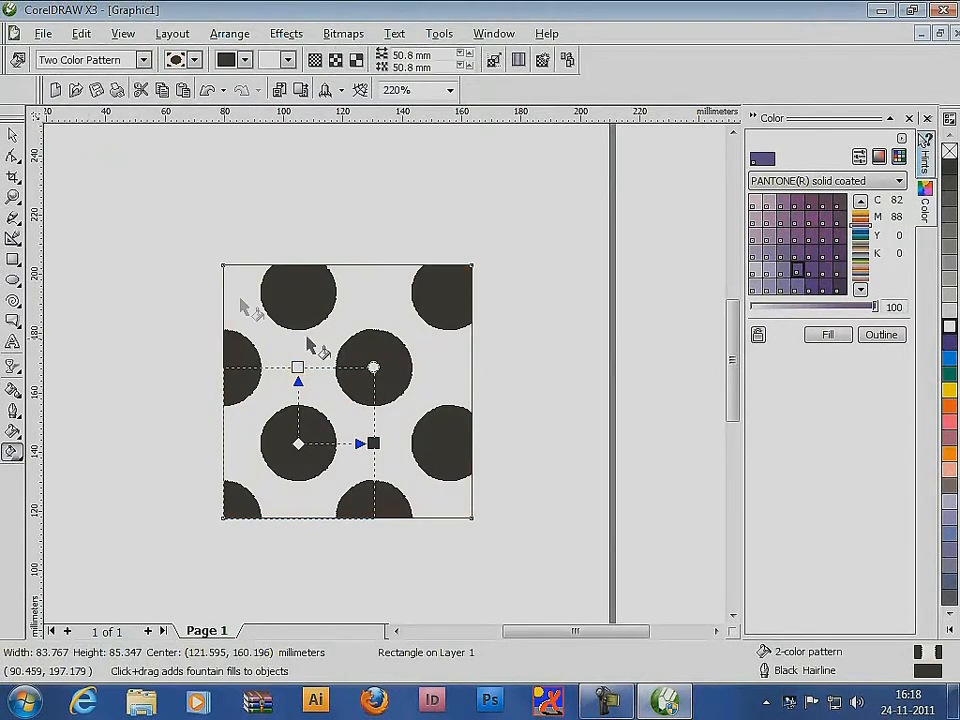
{"action": "left_click_drag", "start_coordinate": [183, 257], "coordinate": [306, 342]}
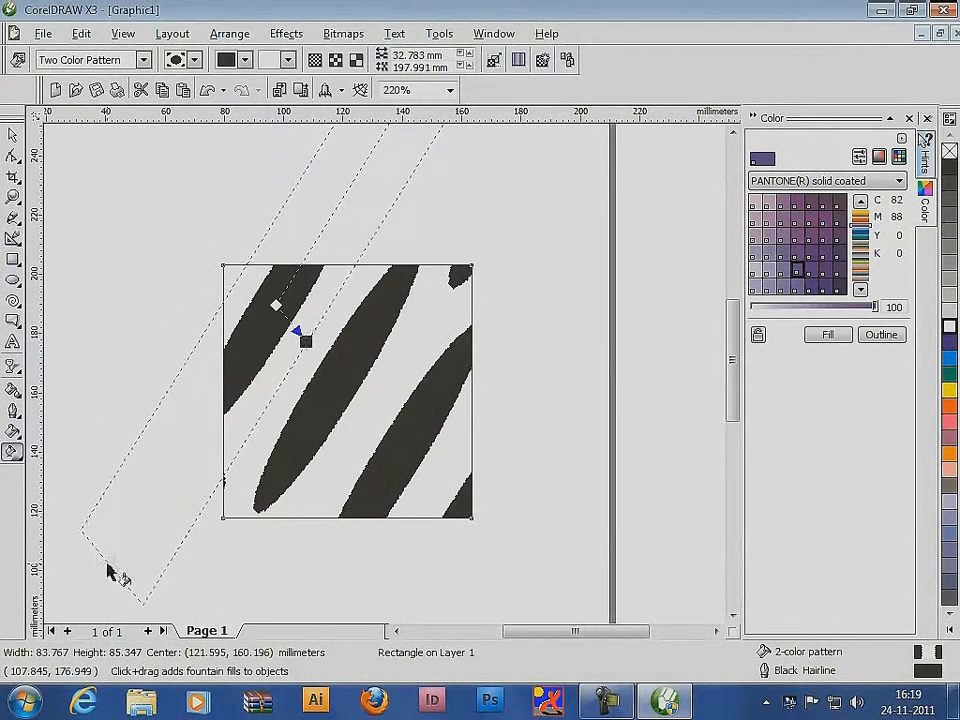
{"action": "left_click_drag", "start_coordinate": [107, 563], "coordinate": [160, 526]}
{"action": "left_click_drag", "start_coordinate": [320, 420], "coordinate": [329, 413]}
{"action": "left_click_drag", "start_coordinate": [381, 377], "coordinate": [316, 380]}
Change the rectangle's fill to Texture Fill and adjust the texture tile's position and size
{"action": "left_click", "coordinate": [143, 60]}
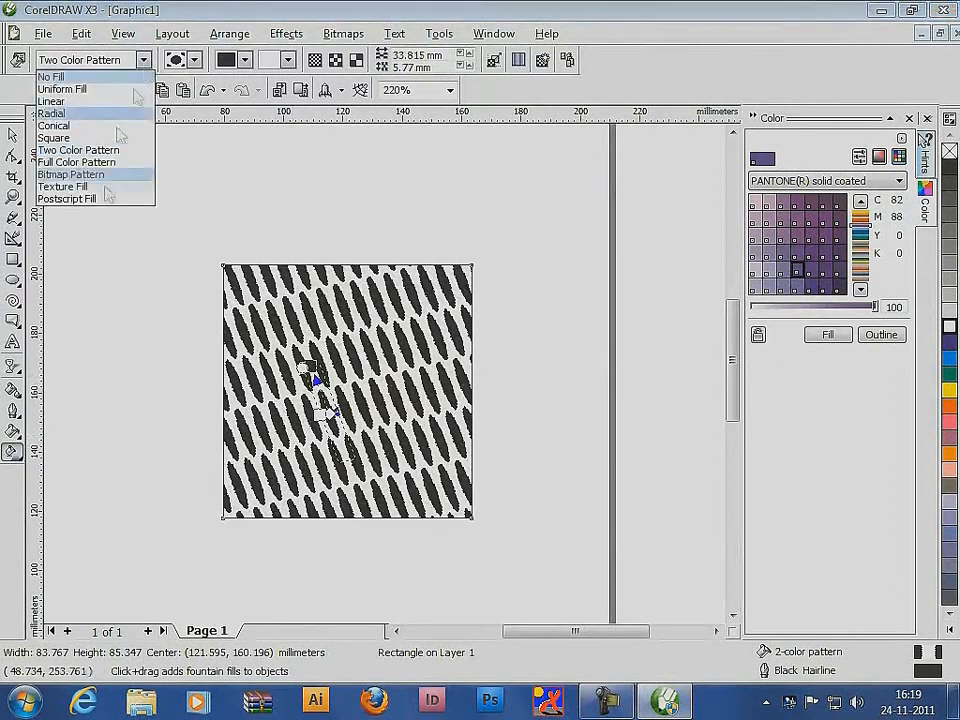
{"action": "left_click", "coordinate": [104, 187]}
{"action": "left_click_drag", "start_coordinate": [276, 304], "coordinate": [400, 382]}
{"action": "left_click_drag", "start_coordinate": [400, 382], "coordinate": [493, 407]}
{"action": "left_click_drag", "start_coordinate": [348, 381], "coordinate": [394, 411]}
Change the rectangle's fill to Postscript Fill with the Archimedes pattern and try to adjust it interactively
{"action": "left_click", "coordinate": [143, 60]}
{"action": "left_click", "coordinate": [88, 201]}
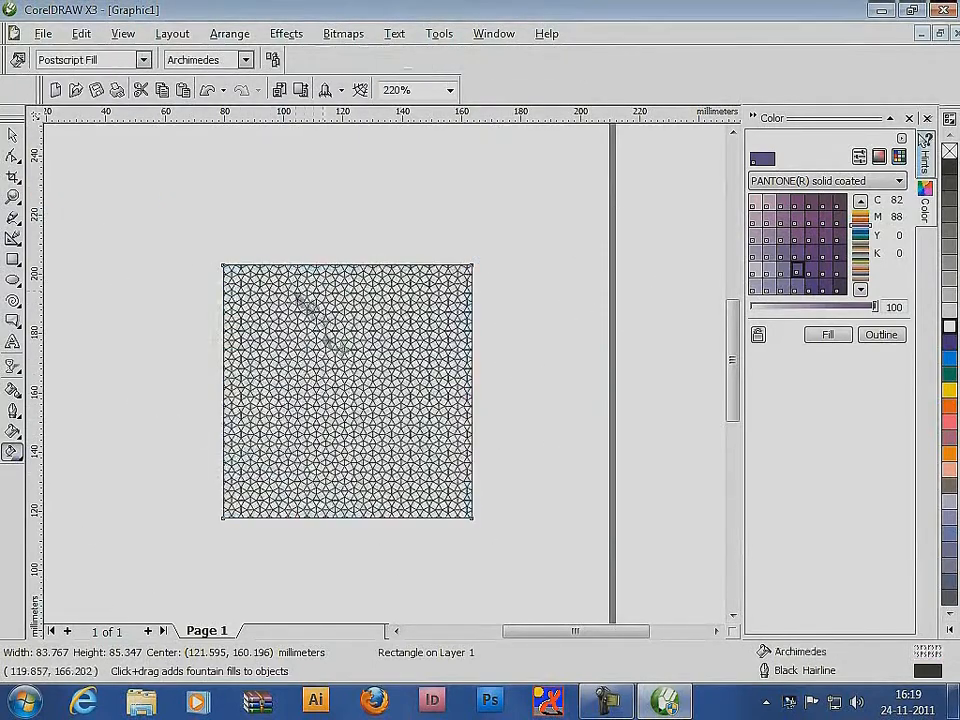
{"action": "left_click_drag", "start_coordinate": [326, 375], "coordinate": [362, 404]}
{"action": "left_click", "coordinate": [143, 60]}
{"action": "left_click", "coordinate": [88, 201]}
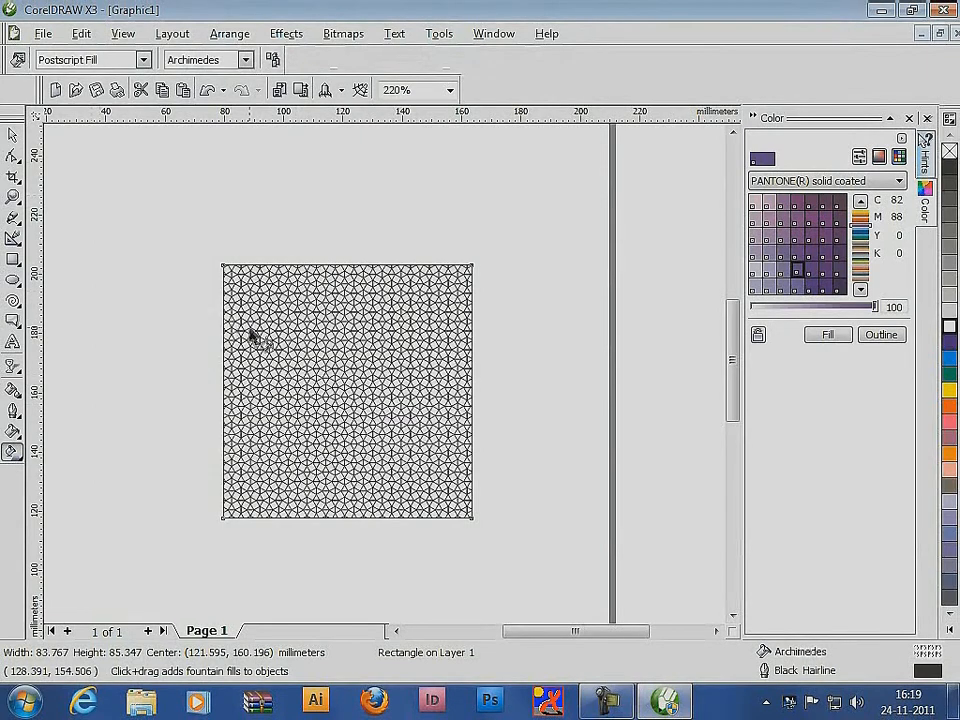
{"action": "left_click_drag", "start_coordinate": [281, 313], "coordinate": [363, 392]}
Remove the rectangle's fill and apply a diagonal black-to-white linear gradient across its middle
{"action": "left_click", "coordinate": [143, 60]}
{"action": "left_click", "coordinate": [50, 76]}
{"action": "left_click_drag", "start_coordinate": [289, 328], "coordinate": [392, 420]}
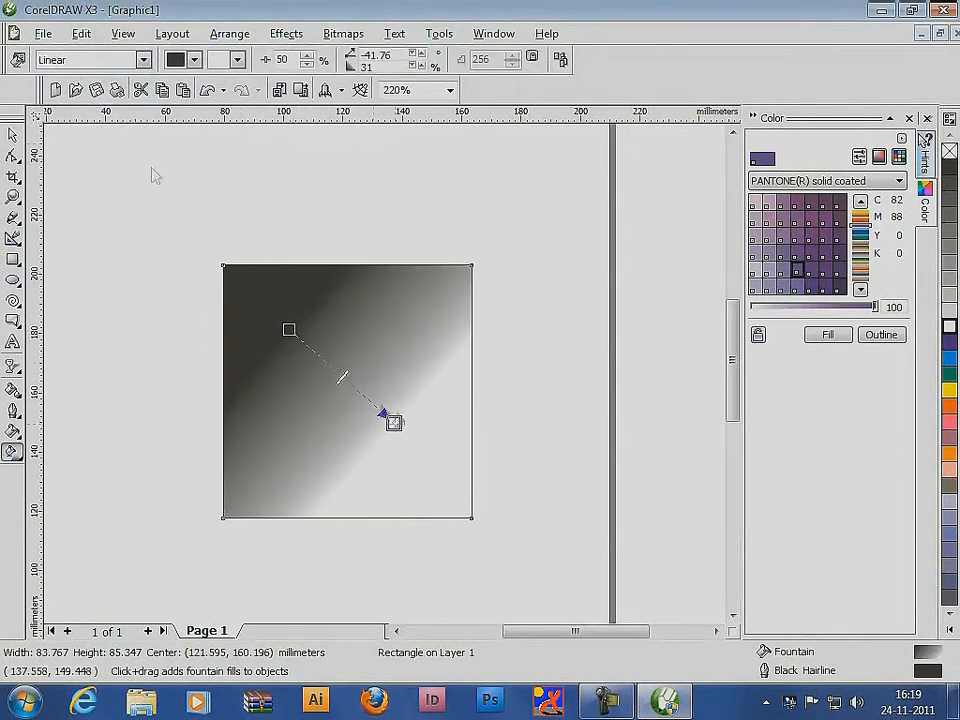
Switch the rectangle to Uniform Fill and then back to a horizontal Linear fill
{"action": "left_click", "coordinate": [143, 60]}
{"action": "left_click", "coordinate": [108, 90]}
{"action": "left_click", "coordinate": [143, 60]}
{"action": "left_click", "coordinate": [115, 101]}
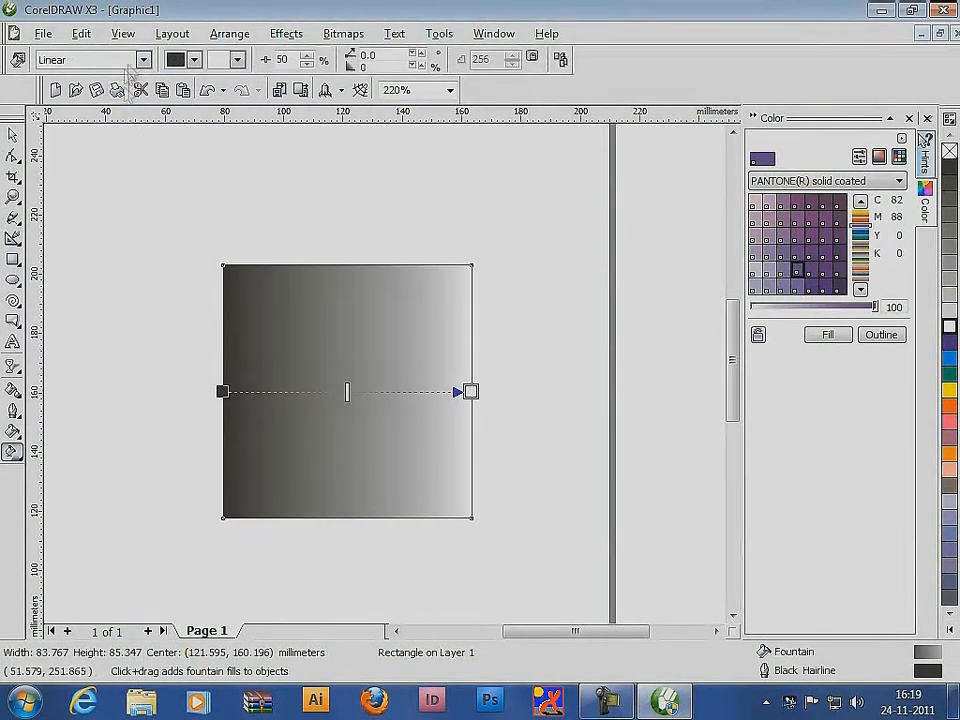
Change the rectangle's fill to Radial and pull its outer handle inward to shrink the gradient circle
{"action": "left_click", "coordinate": [143, 60]}
{"action": "left_click", "coordinate": [123, 116]}
{"action": "left_click_drag", "start_coordinate": [471, 391], "coordinate": [421, 415]}
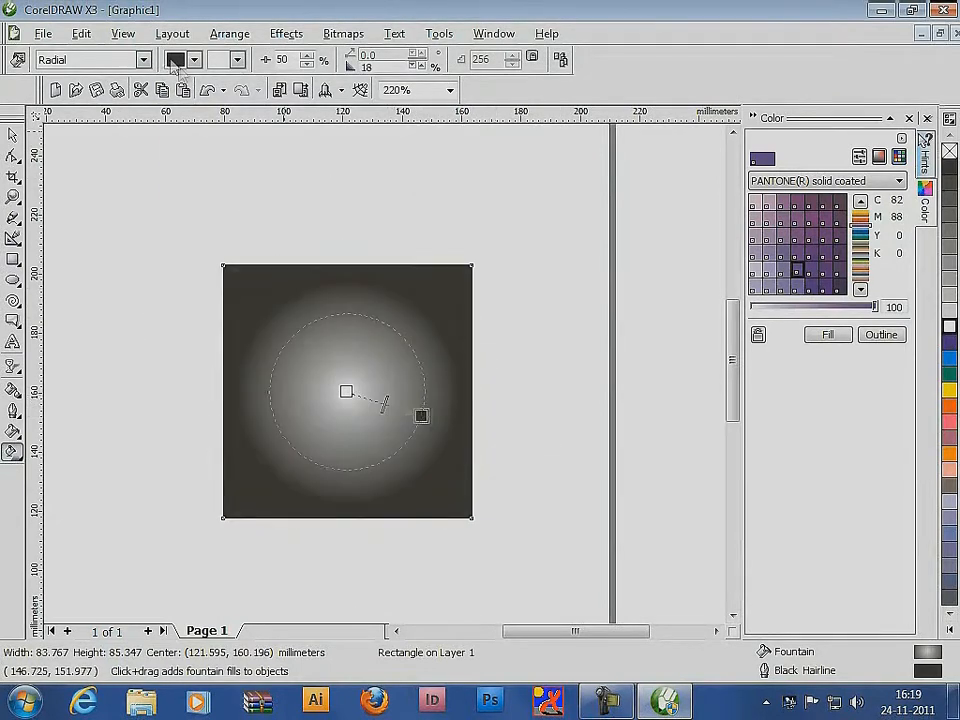
Try blue and then pink as the radial fill's outer color, adjust its radius and set the center color to yellow
{"action": "left_click", "coordinate": [194, 59]}
{"action": "left_click", "coordinate": [202, 108]}
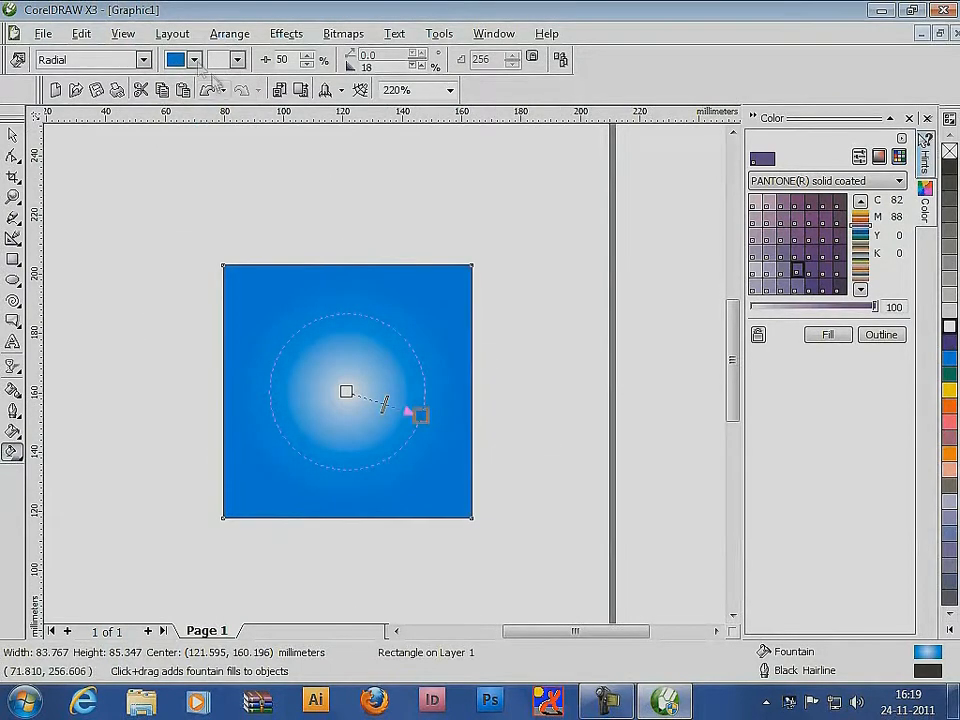
{"action": "left_click", "coordinate": [194, 59]}
{"action": "left_click", "coordinate": [190, 100]}
{"action": "mouse_move", "coordinate": [421, 415]}
{"action": "left_mouse_down"}
{"action": "mouse_move", "coordinate": [391, 393]}
{"action": "mouse_move", "coordinate": [410, 402]}
{"action": "left_mouse_up"}
{"action": "left_click", "coordinate": [237, 59]}
{"action": "left_click", "coordinate": [277, 80]}
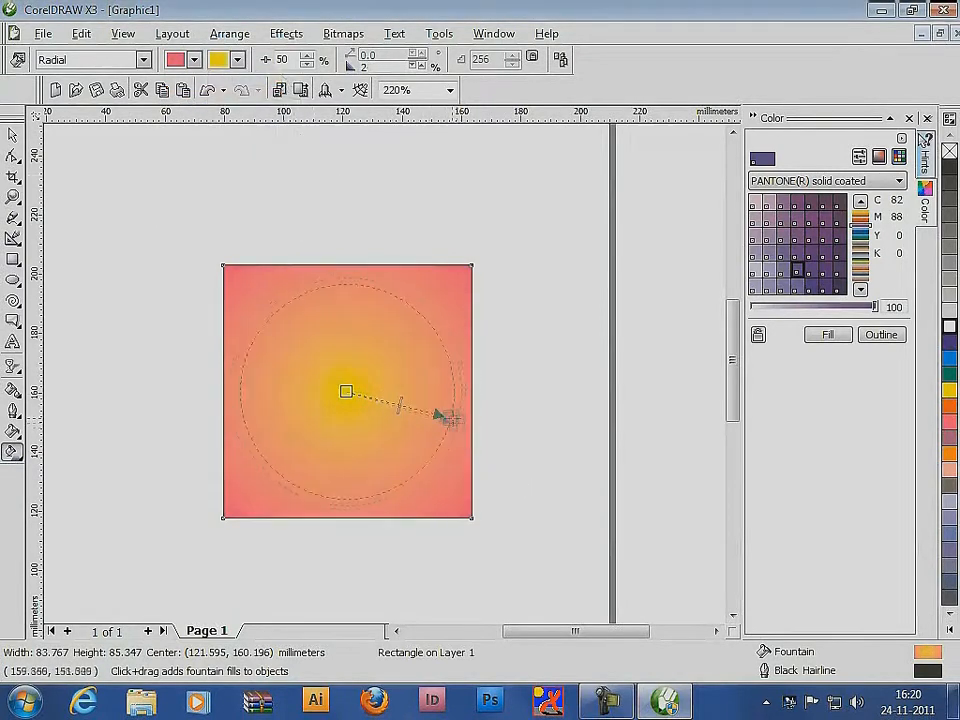
Apply a 3 by 3 mesh fill and color the upper-left inner node blue and the upper-right inner node dark purple
{"action": "left_click", "coordinate": [12, 451]}
{"action": "left_click", "coordinate": [69, 457]}
{"action": "left_click", "coordinate": [305, 349]}
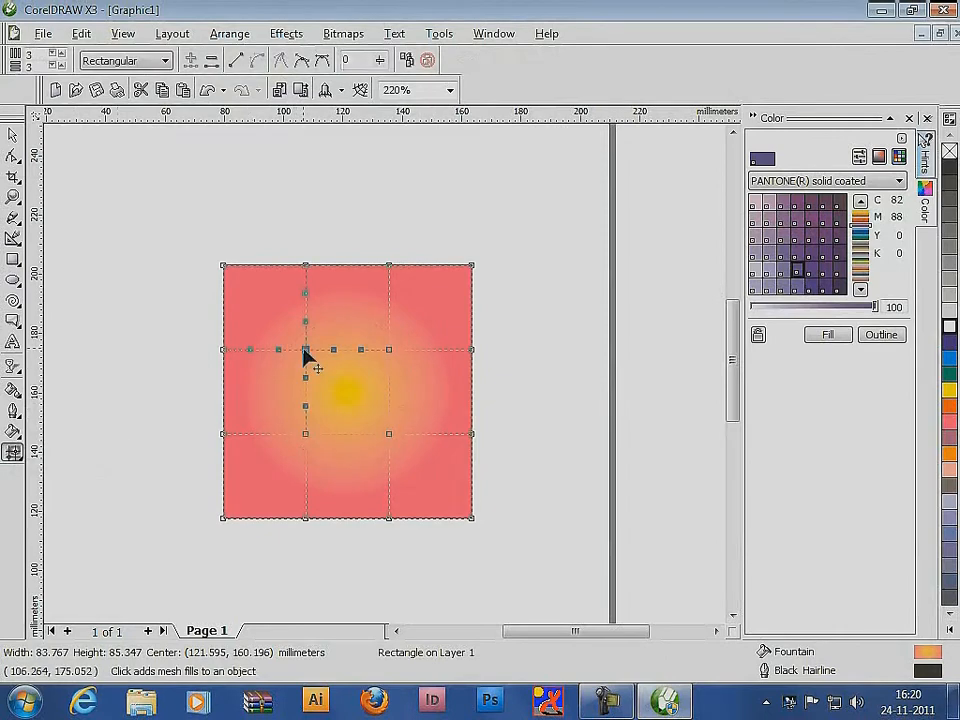
{"action": "left_click", "coordinate": [950, 357]}
{"action": "left_click", "coordinate": [389, 349]}
{"action": "left_click", "coordinate": [950, 343]}
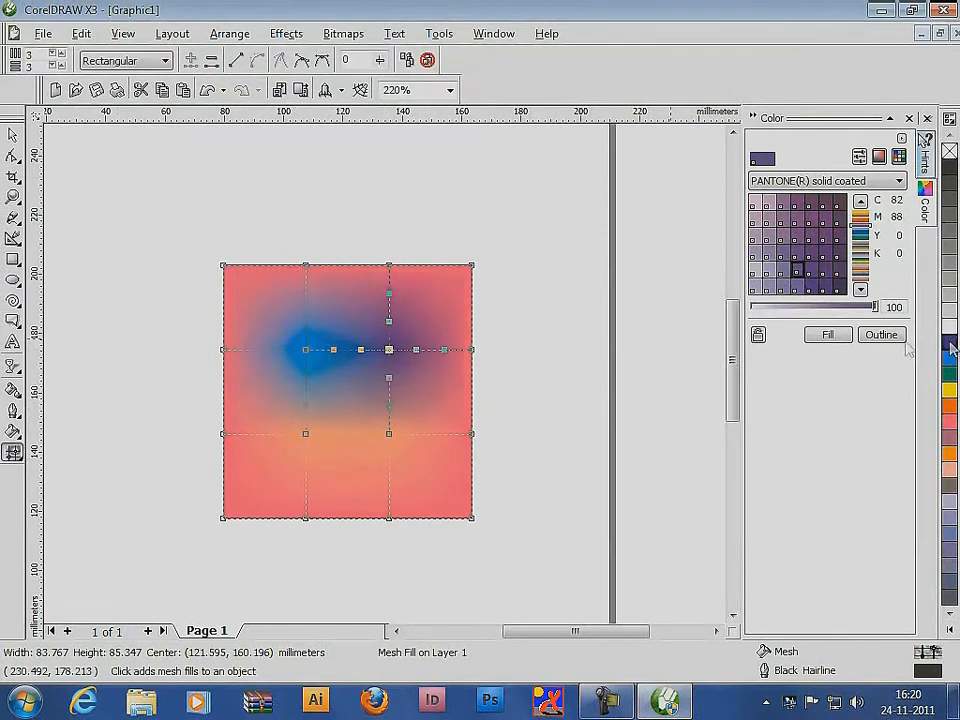
Color the right edge's upper node green, the upper-right corner node dark purple and the top edge's right node blue
{"action": "left_click", "coordinate": [471, 350]}
{"action": "left_click", "coordinate": [950, 373]}
{"action": "left_click", "coordinate": [471, 266]}
{"action": "left_click", "coordinate": [951, 344]}
{"action": "left_click", "coordinate": [389, 265]}
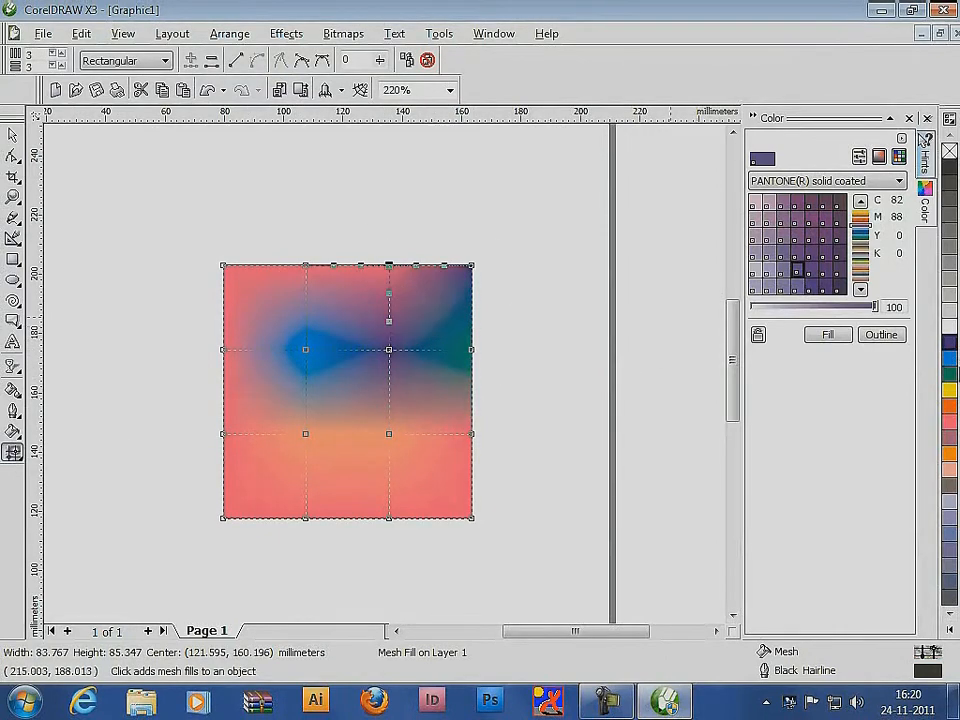
{"action": "left_click", "coordinate": [949, 358]}
Raise the top edge's two middle nodes and pull both upper corner nodes inward to form a neck
{"action": "left_click_drag", "start_coordinate": [389, 265], "coordinate": [420, 203]}
{"action": "left_click_drag", "start_coordinate": [305, 265], "coordinate": [304, 177]}
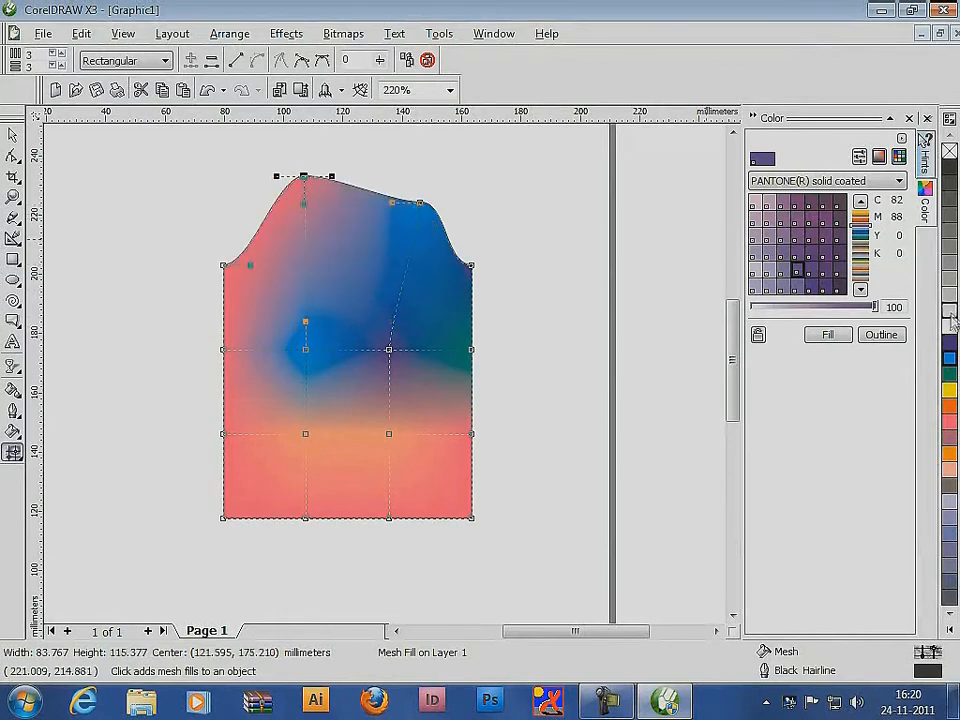
{"action": "left_click", "coordinate": [223, 266]}
{"action": "left_click_drag", "start_coordinate": [224, 266], "coordinate": [284, 275]}
{"action": "left_click_drag", "start_coordinate": [497, 246], "coordinate": [434, 289]}
Apply orange to the upper-right corner node and the two lower inner mesh nodes
{"action": "left_click", "coordinate": [949, 453]}
{"action": "left_click_drag", "start_coordinate": [374, 431], "coordinate": [398, 443]}
{"action": "left_click", "coordinate": [949, 453]}
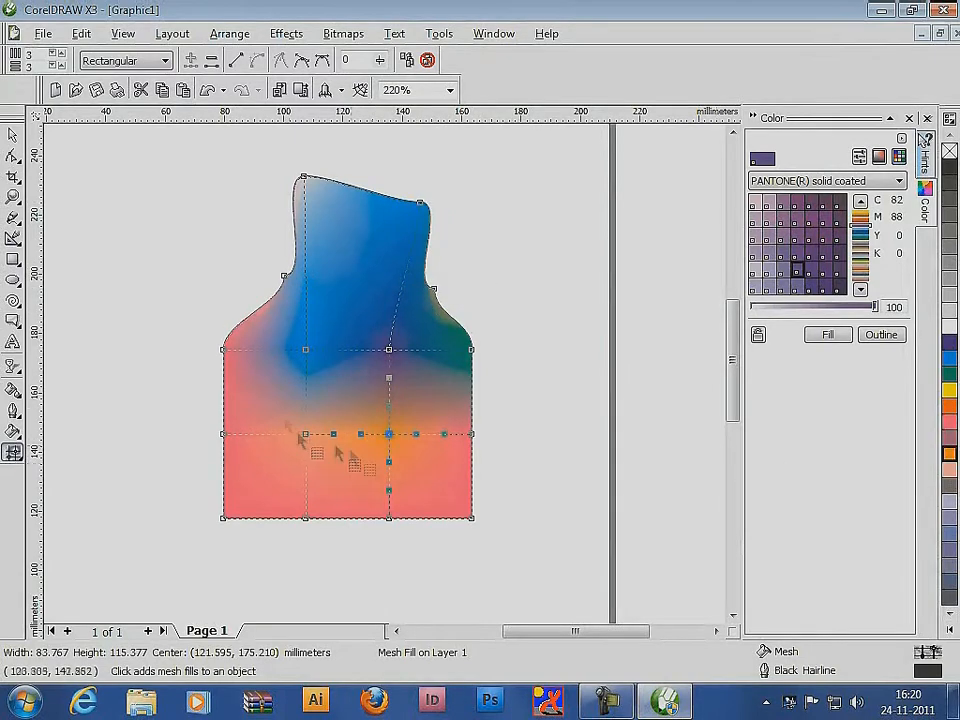
{"action": "left_click_drag", "start_coordinate": [294, 428], "coordinate": [334, 452]}
{"action": "left_click", "coordinate": [949, 453]}
Color the bottom edge's two middle nodes yellow and pull them down to extend the shape
{"action": "left_click_drag", "start_coordinate": [411, 535], "coordinate": [298, 510]}
{"action": "left_click", "coordinate": [949, 390]}
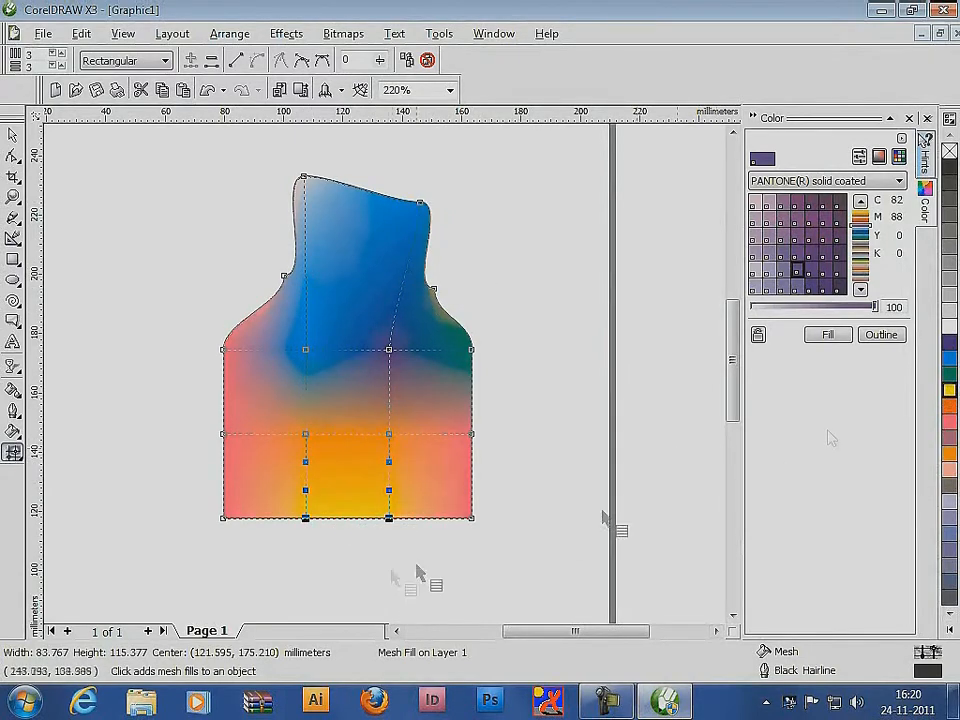
{"action": "left_click_drag", "start_coordinate": [389, 518], "coordinate": [388, 576]}
{"action": "left_click_drag", "start_coordinate": [386, 574], "coordinate": [386, 595]}
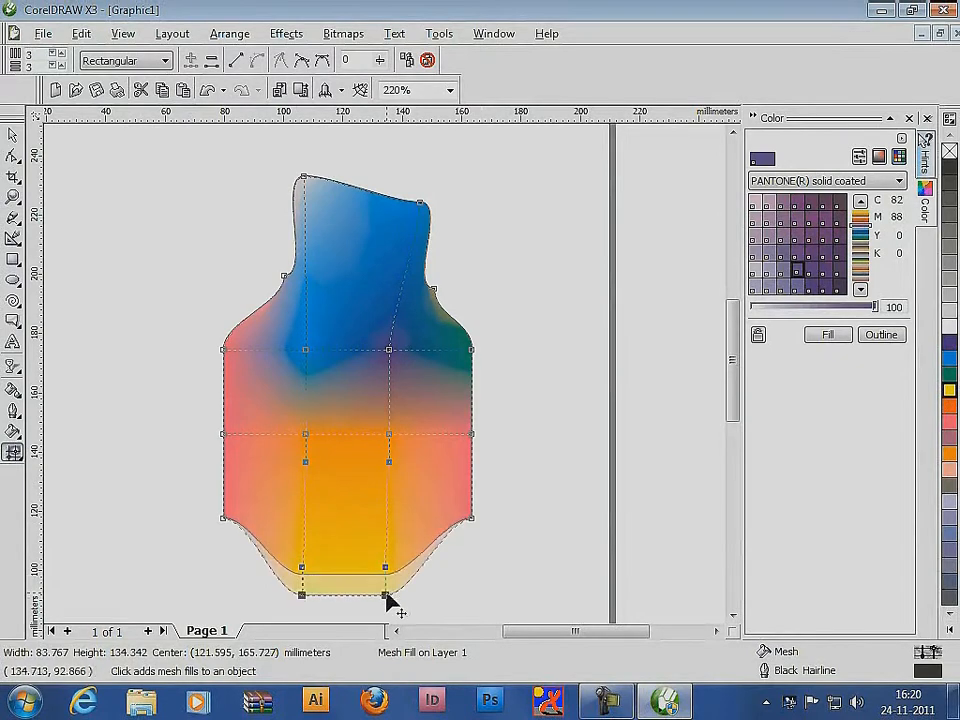
Curve the lower mesh line outward, shift the upper inner nodes and reshape the top into a taller, narrower bottle neck
{"action": "left_click_drag", "start_coordinate": [389, 462], "coordinate": [427, 482]}
{"action": "left_click_drag", "start_coordinate": [305, 349], "coordinate": [355, 365]}
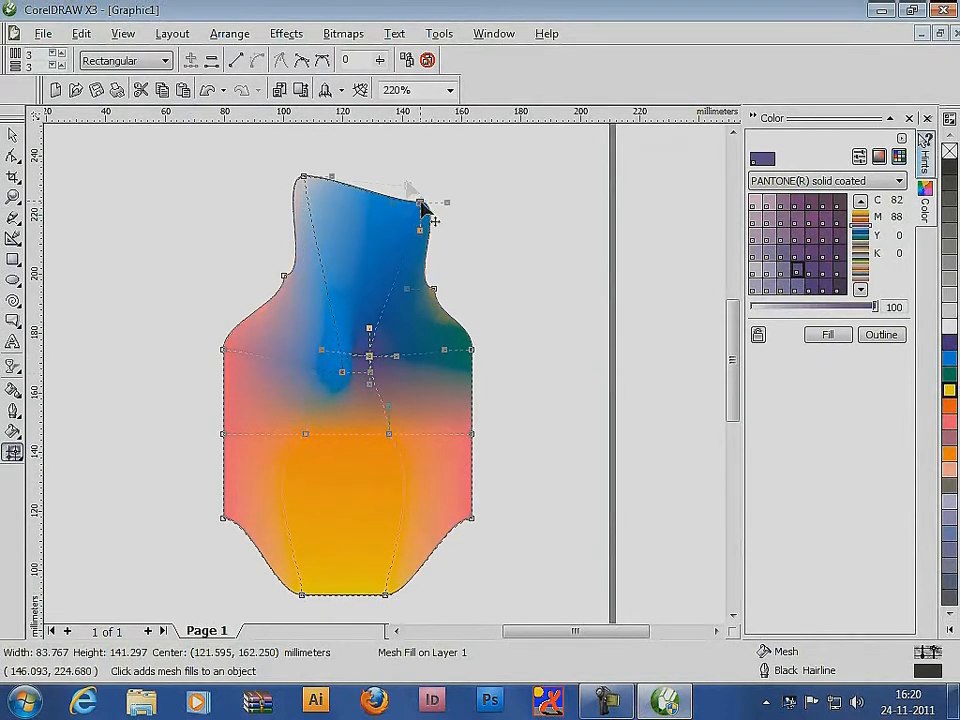
{"action": "left_click_drag", "start_coordinate": [421, 203], "coordinate": [388, 157]}
{"action": "left_click_drag", "start_coordinate": [434, 289], "coordinate": [398, 304]}
{"action": "mouse_move", "coordinate": [304, 177]}
{"action": "left_mouse_down"}
{"action": "mouse_move", "coordinate": [328, 158]}
{"action": "mouse_move", "coordinate": [308, 158]}
{"action": "left_mouse_up"}
{"action": "left_click_drag", "start_coordinate": [284, 275], "coordinate": [305, 296]}
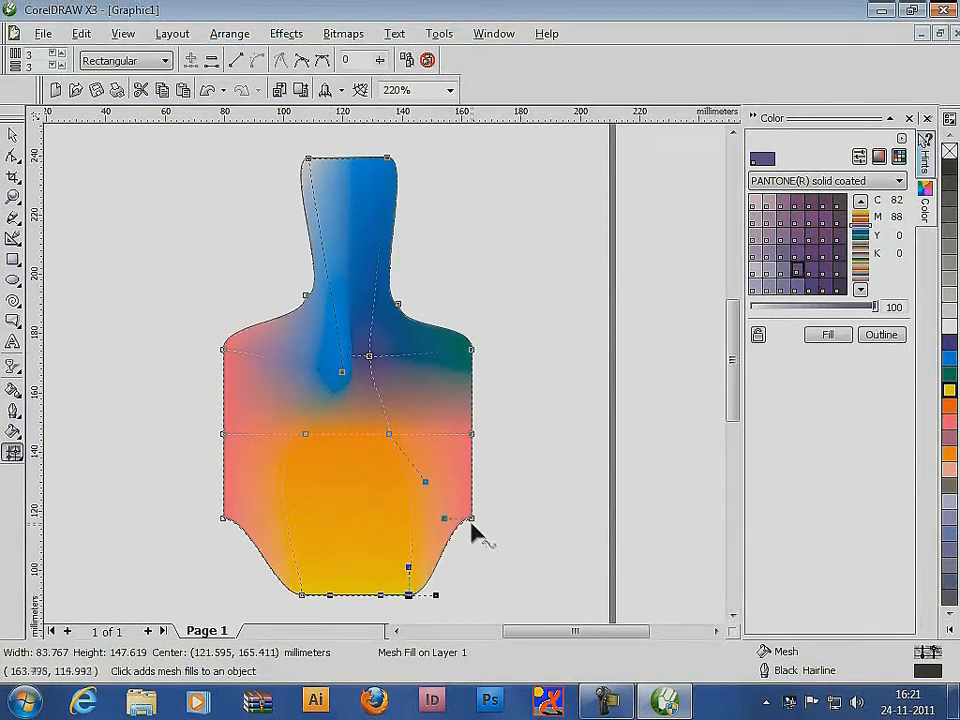
Pull both lower corner nodes outward to flare the shape's base and finish the mesh editing
{"action": "left_click_drag", "start_coordinate": [471, 518], "coordinate": [500, 516]}
{"action": "left_click_drag", "start_coordinate": [222, 518], "coordinate": [185, 528]}
{"action": "left_click", "coordinate": [12, 135]}
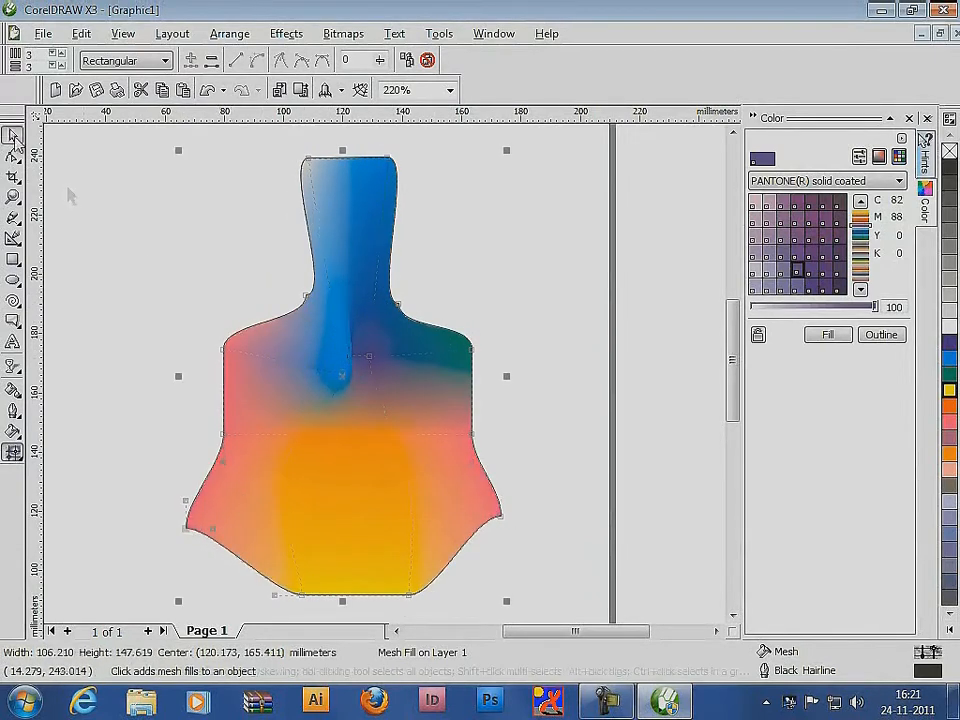
Remove the bottle shape's outline, scale it down to about 33 × 46 mm and move it to the page's upper left area
{"action": "left_click", "coordinate": [542, 441]}
{"action": "key", "text": "F3"}
{"action": "key", "text": "F3"}
{"action": "left_click", "coordinate": [345, 362]}
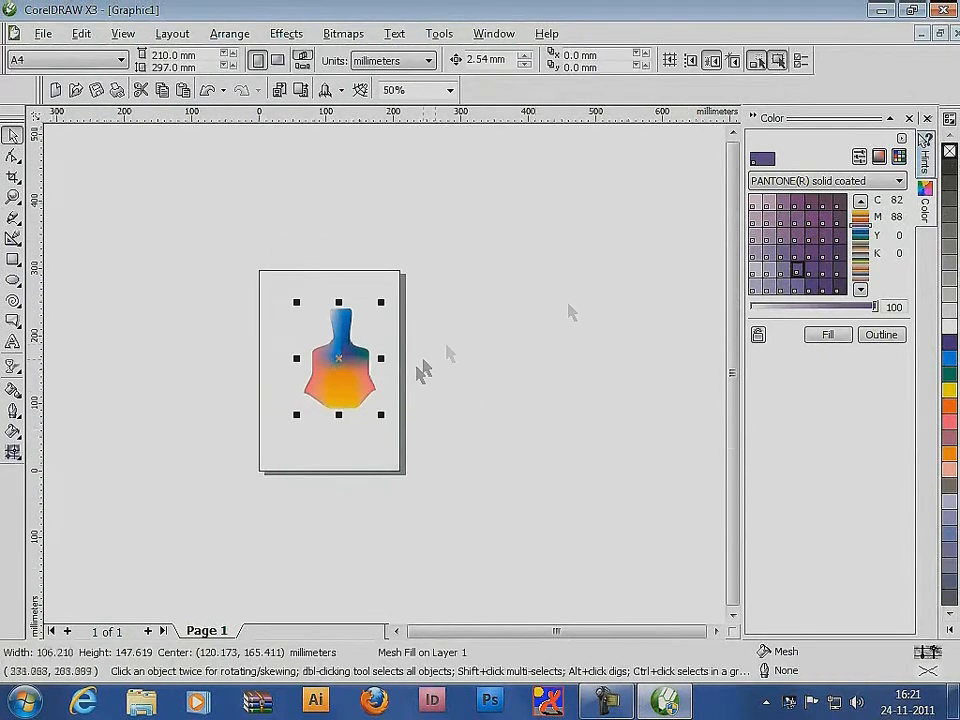
{"action": "left_click_drag", "start_coordinate": [337, 376], "coordinate": [331, 404]}
{"action": "left_click_drag", "start_coordinate": [375, 441], "coordinate": [320, 383]}
{"action": "scroll", "coordinate": [320, 383], "scroll_direction": "up", "scroll_amount": 2}
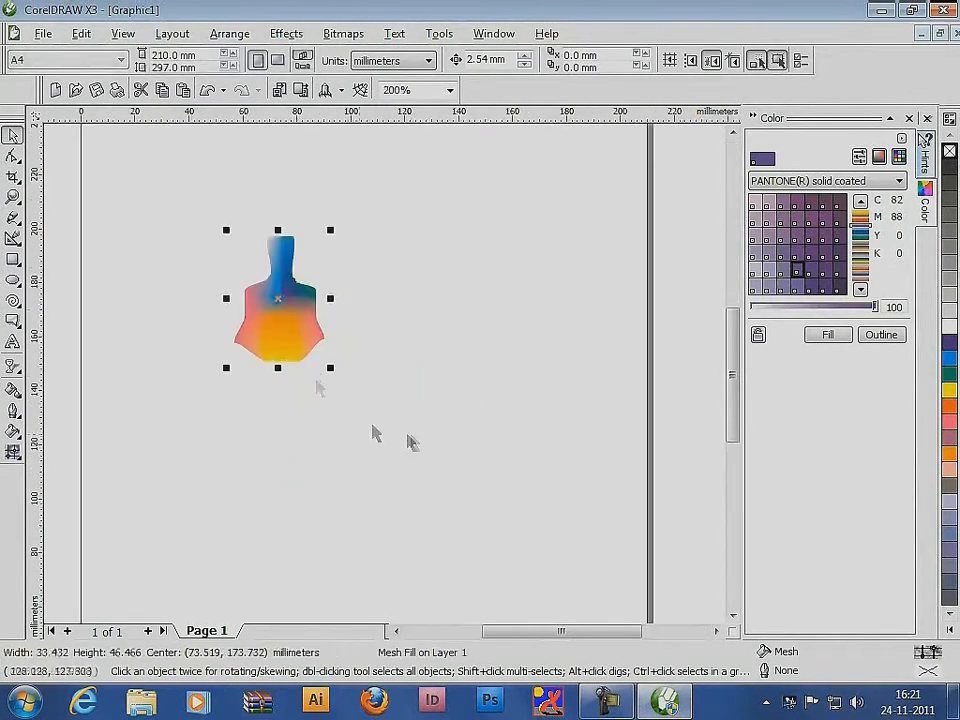
Rotate a copy of the shape around the end of its neck and repeat the duplication until nine petals form a full flower
{"action": "left_click", "coordinate": [304, 323]}
{"action": "left_click", "coordinate": [302, 349]}
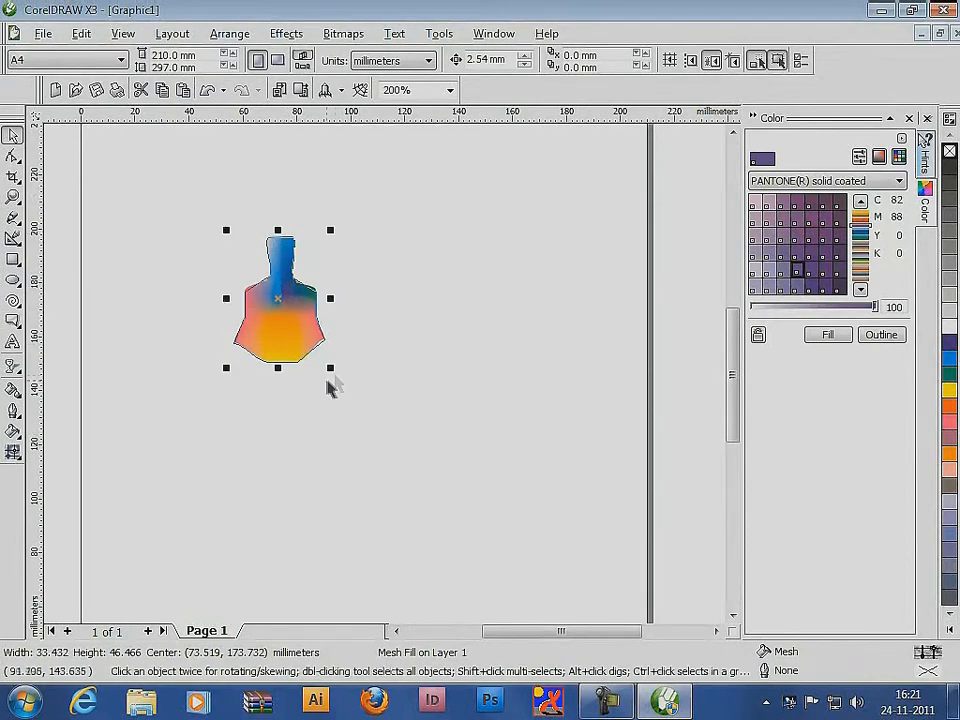
{"action": "left_click", "coordinate": [308, 350]}
{"action": "left_click_drag", "start_coordinate": [329, 369], "coordinate": [406, 304]}
{"action": "right_click", "coordinate": [406, 304]}
{"action": "key", "text": "ctrl+r"}
{"action": "key", "text": "ctrl+r"}
{"action": "key", "text": "ctrl+r"}
{"action": "key", "text": "ctrl+r"}
{"action": "key", "text": "ctrl+r"}
{"action": "key", "text": "ctrl+r"}
{"action": "key", "text": "ctrl+r"}
{"action": "key", "text": "ctrl+r"}
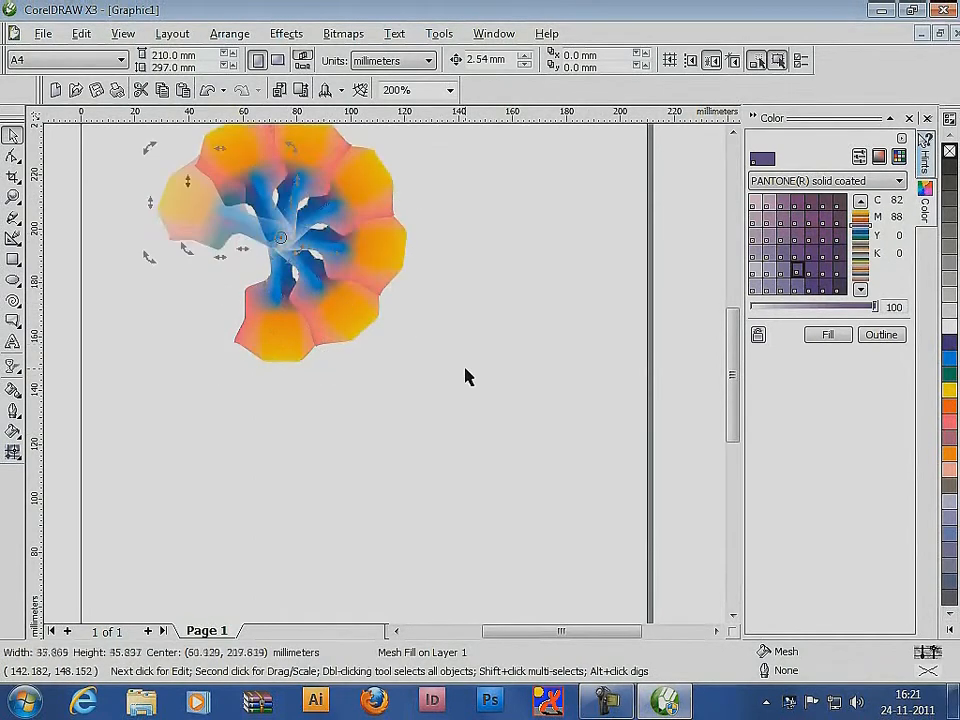
Select all petals of the flower, shrink it to about 33 mm across and move it near the page's left edge
{"action": "scroll", "coordinate": [430, 400], "scroll_direction": "down", "scroll_amount": 1}
{"action": "left_click_drag", "start_coordinate": [199, 205], "coordinate": [432, 426]}
{"action": "left_click_drag", "start_coordinate": [369, 228], "coordinate": [328, 267]}
{"action": "left_click_drag", "start_coordinate": [301, 296], "coordinate": [252, 292]}
Copy the small flower horizontally so the copy touches the original, and repeat the duplication to make a row of seven flowers
{"action": "left_click_drag", "start_coordinate": [250, 291], "coordinate": [291, 291]}
{"action": "right_click", "coordinate": [291, 291]}
{"action": "key", "text": "ctrl+r"}
{"action": "key", "text": "ctrl+r"}
{"action": "key", "text": "ctrl+r"}
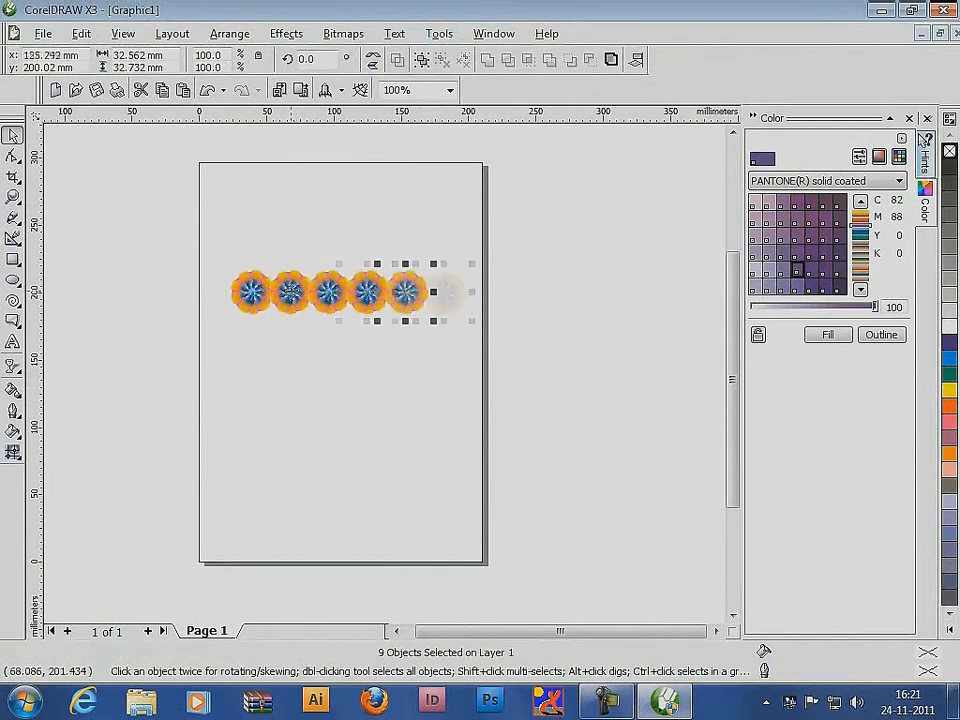
{"action": "key", "text": "ctrl+r"}
{"action": "key", "text": "ctrl+r"}
Copy the whole flower row straight down, repeat the duplication to fill eight rows, and select the complete pattern
{"action": "left_click_drag", "start_coordinate": [161, 229], "coordinate": [699, 388]}
{"action": "left_click_drag", "start_coordinate": [380, 296], "coordinate": [380, 333]}
{"action": "right_click", "coordinate": [380, 333]}
{"action": "key", "text": "ctrl+r"}
{"action": "key", "text": "ctrl+r"}
{"action": "key", "text": "ctrl+r"}
{"action": "key", "text": "ctrl+r"}
{"action": "key", "text": "ctrl+r"}
{"action": "key", "text": "ctrl+r"}
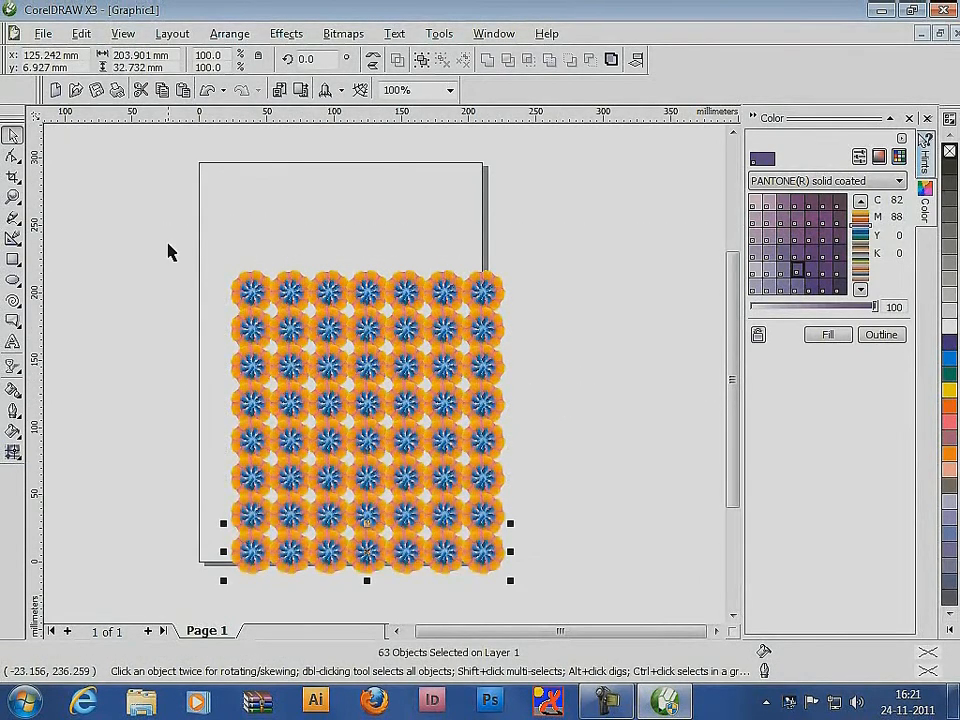
{"action": "left_click_drag", "start_coordinate": [167, 236], "coordinate": [583, 608]}
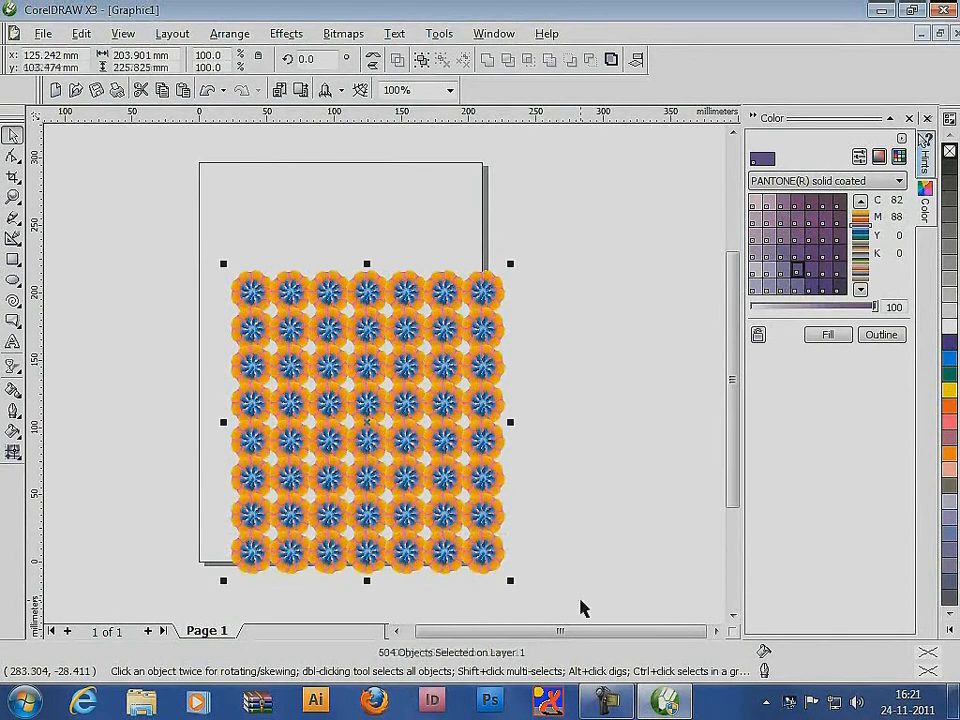